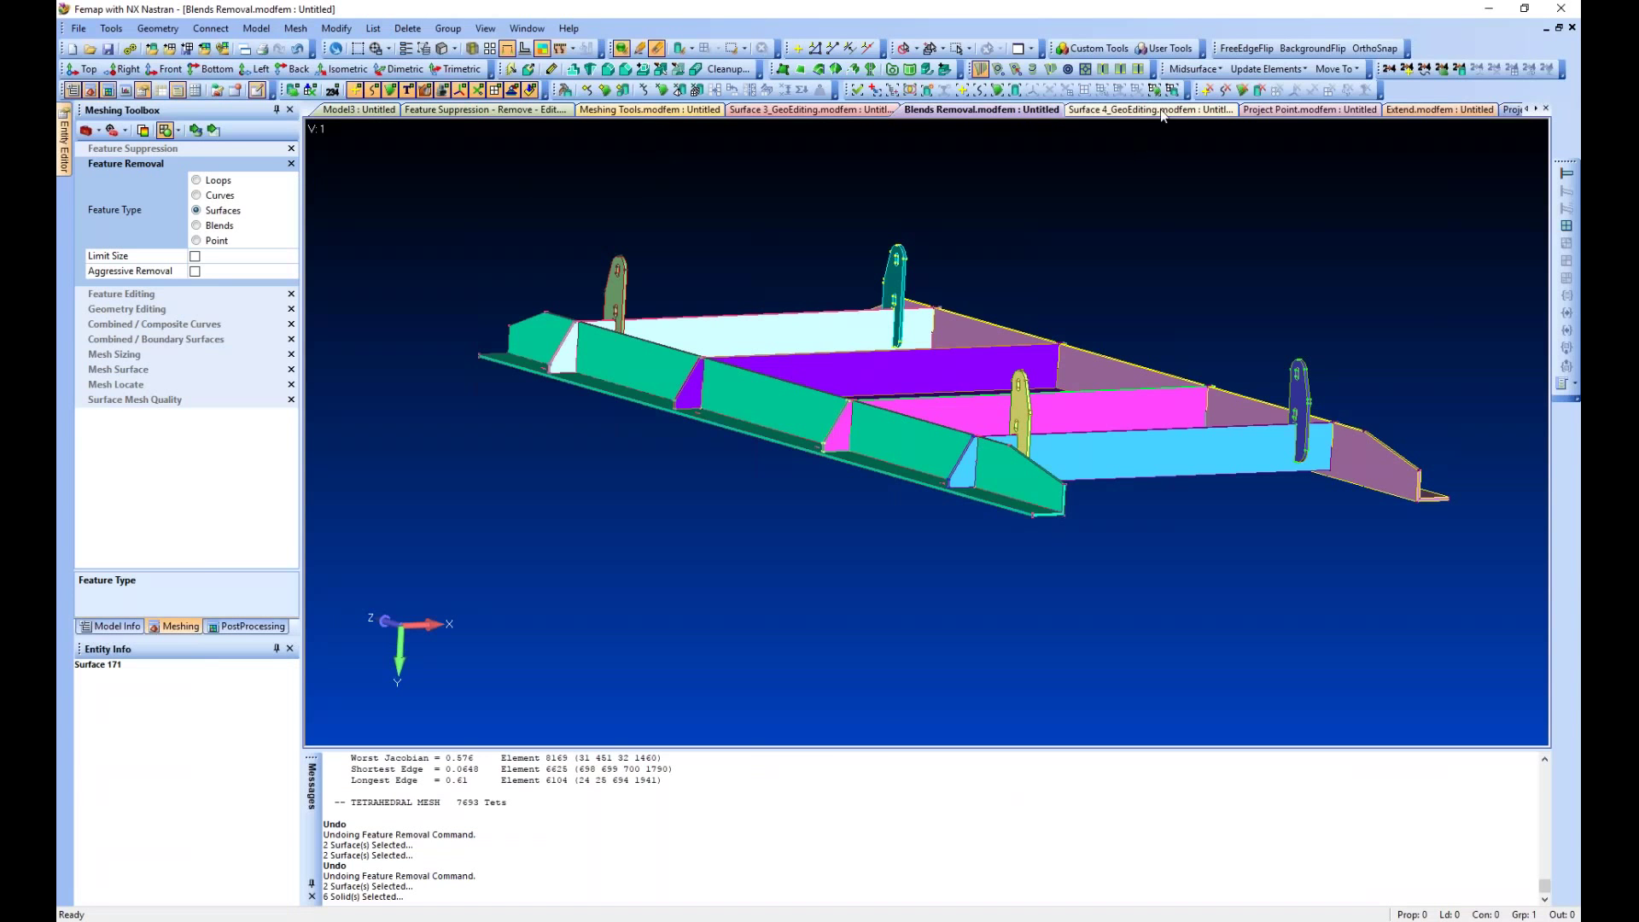
Switch to the Surface 4_GeoEditing.modfem model
{"action": "left_click", "coordinate": [1163, 111]}
{"action": "middle_click_drag", "start_coordinate": [720, 362], "coordinate": [698, 408]}
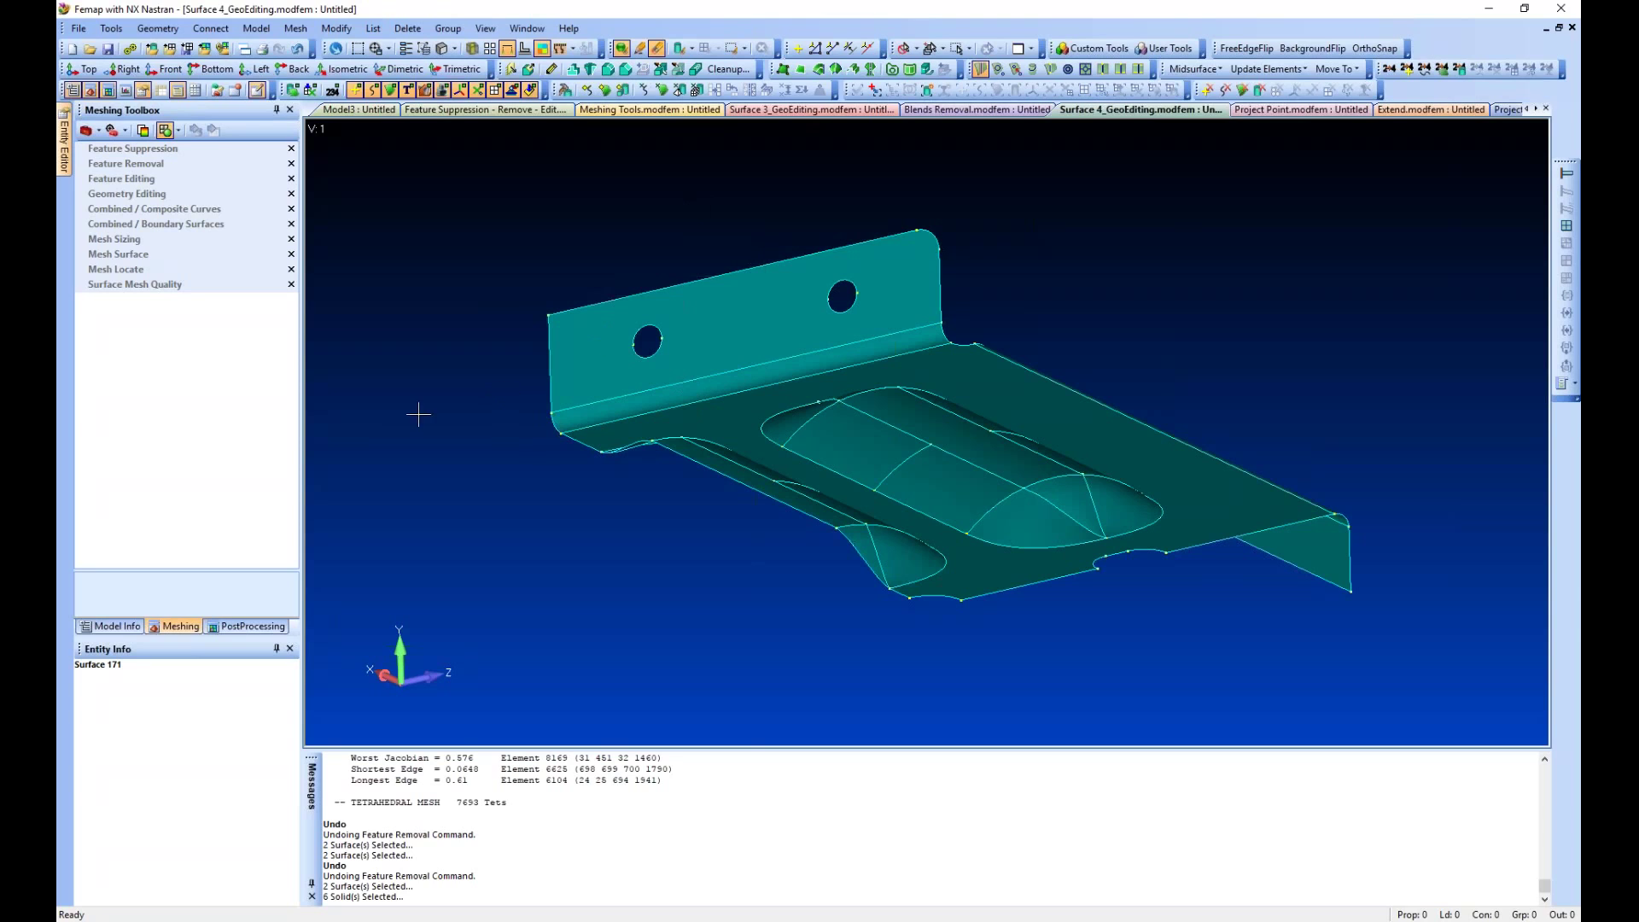
{"action": "middle_click_drag", "start_coordinate": [453, 406], "coordinate": [435, 415]}
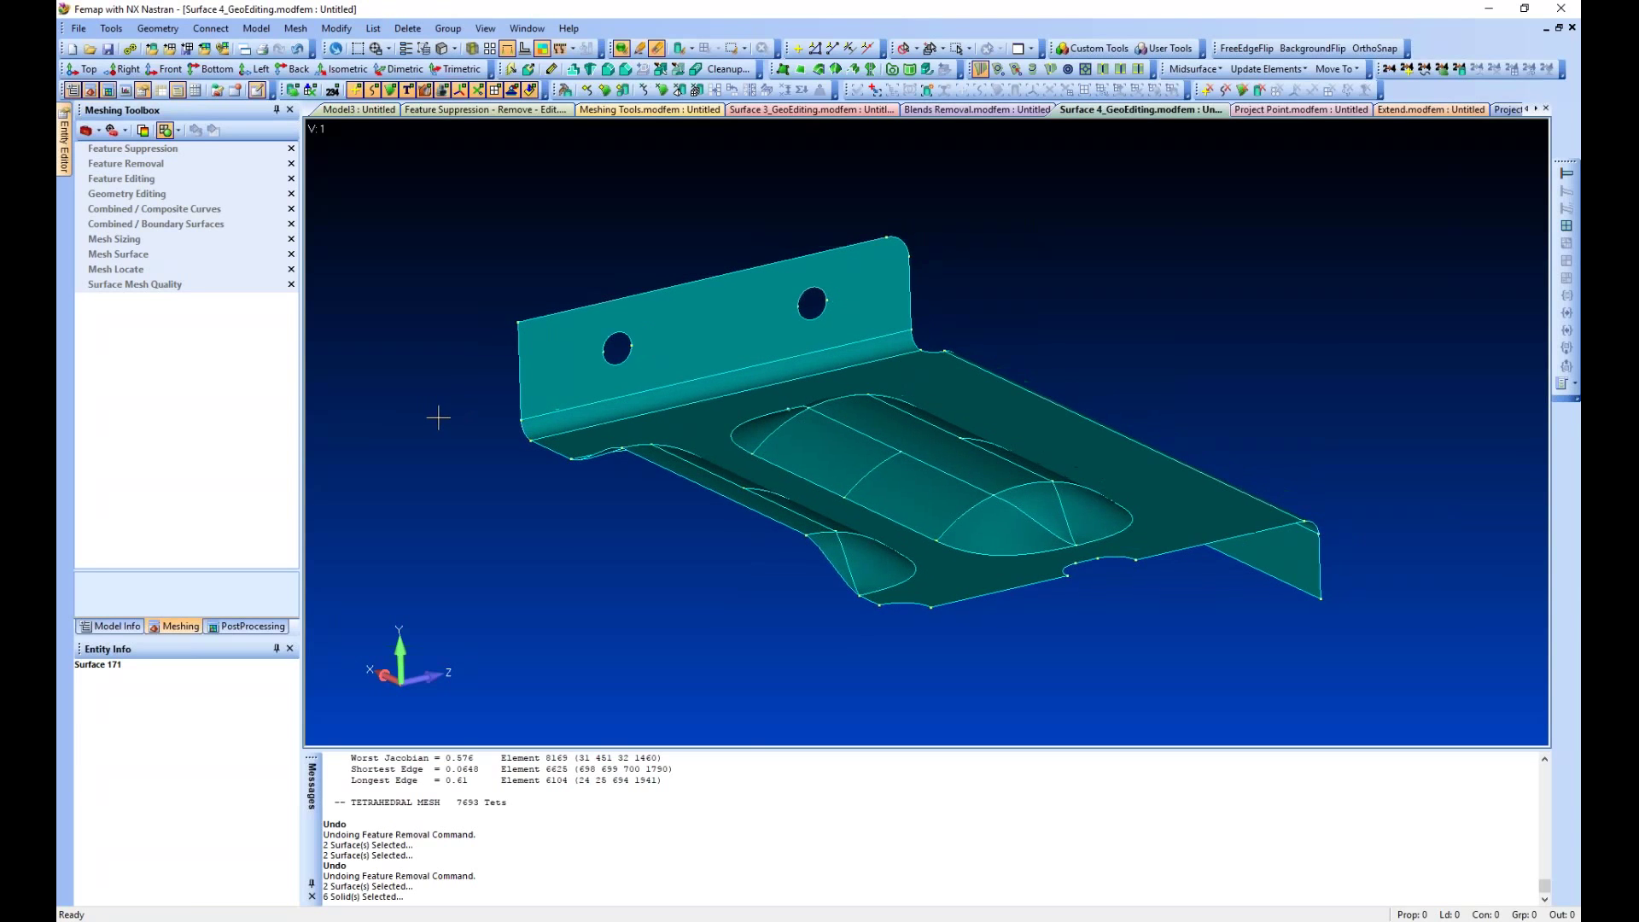
{"action": "left_click", "coordinate": [164, 30]}
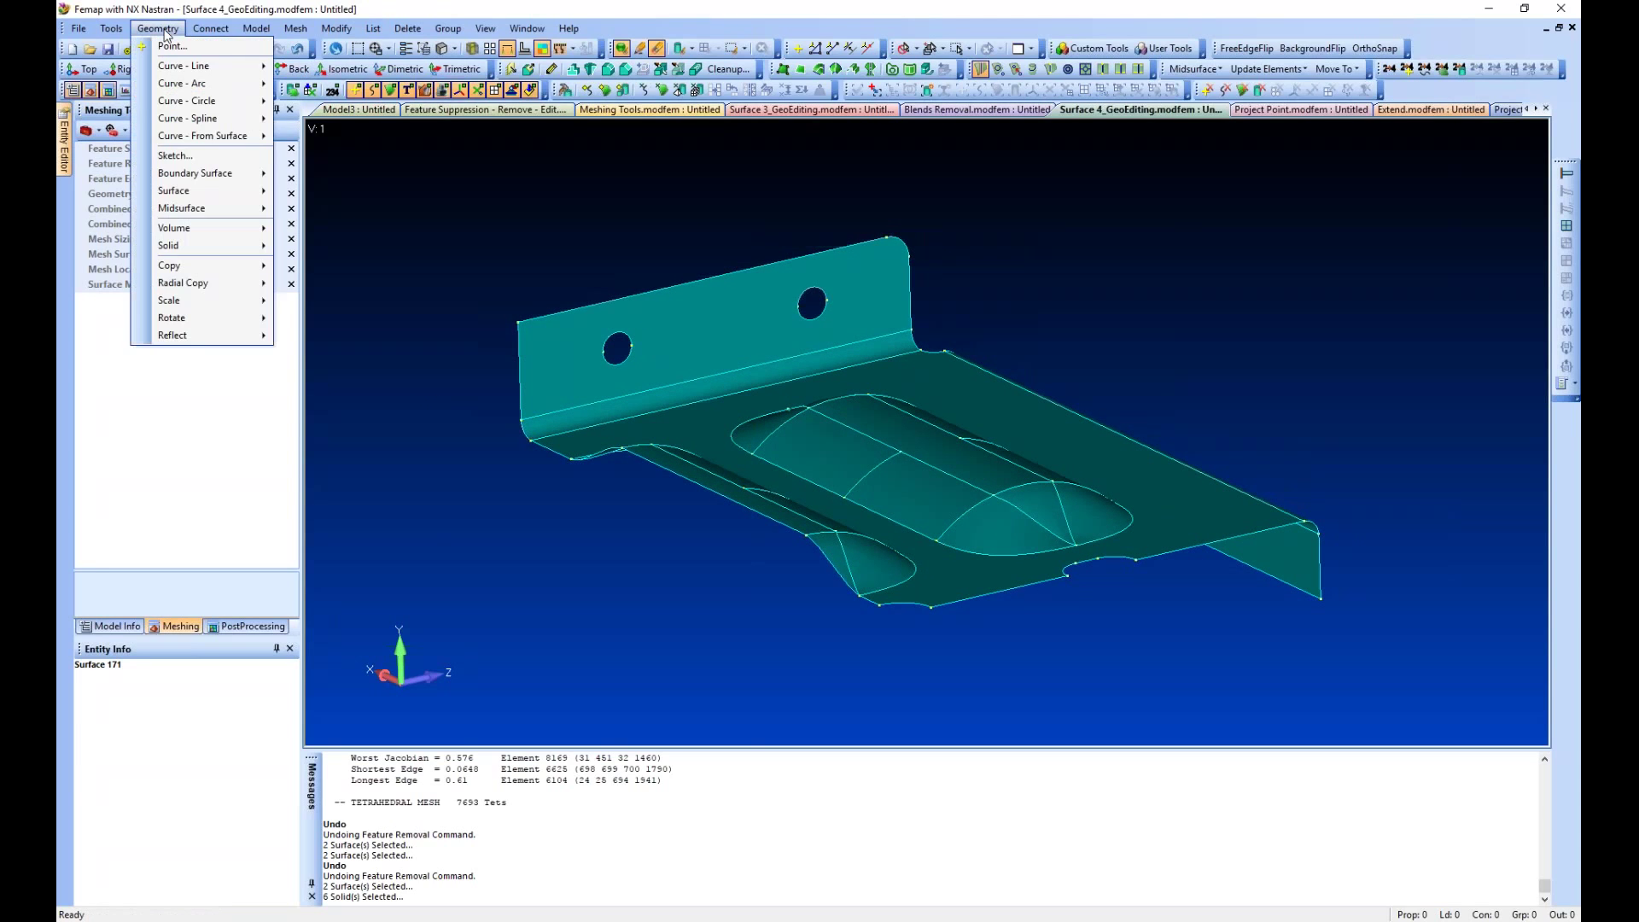
{"action": "mouse_move", "coordinate": [167, 141]}
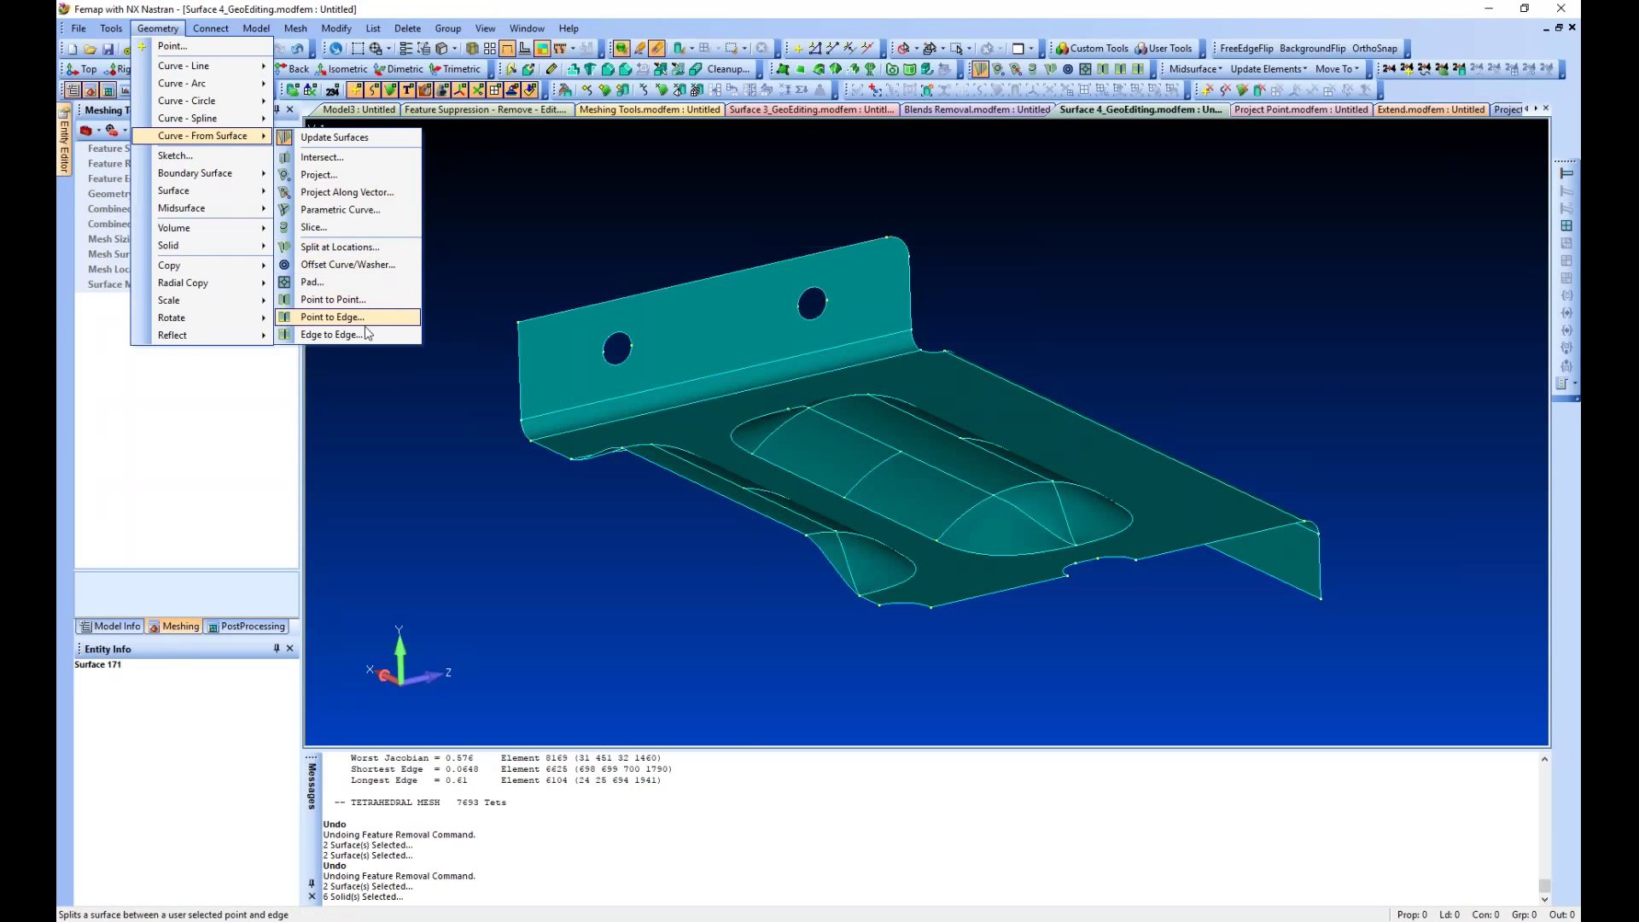
{"action": "left_click", "coordinate": [555, 184]}
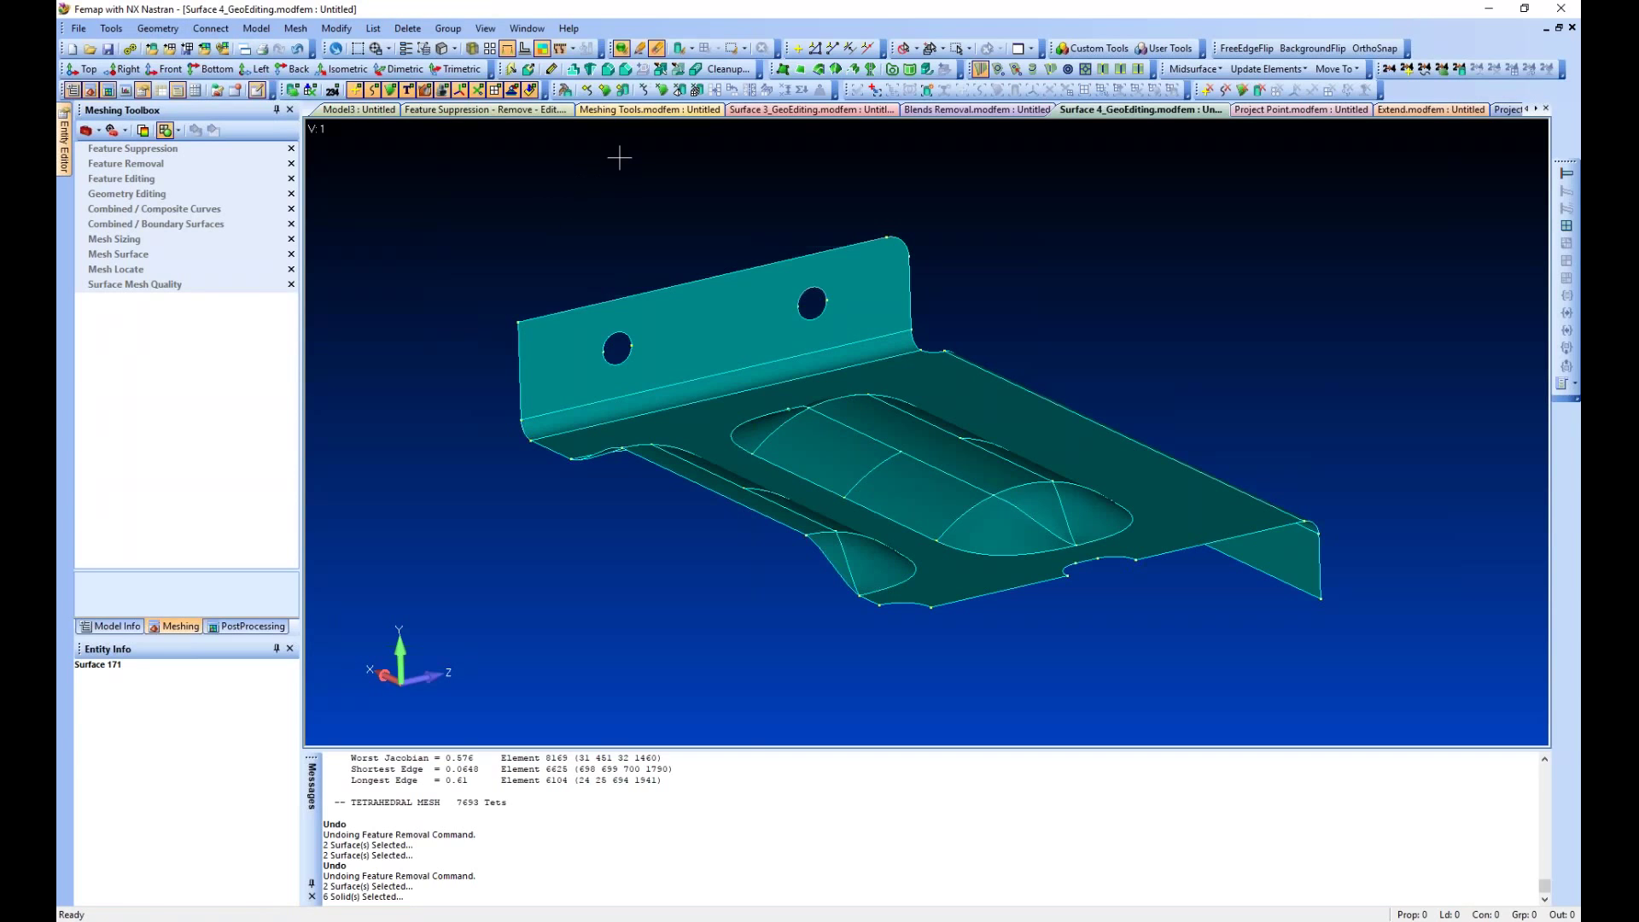
{"action": "middle_click_drag", "start_coordinate": [525, 197], "coordinate": [543, 182], "text": "ctrl"}
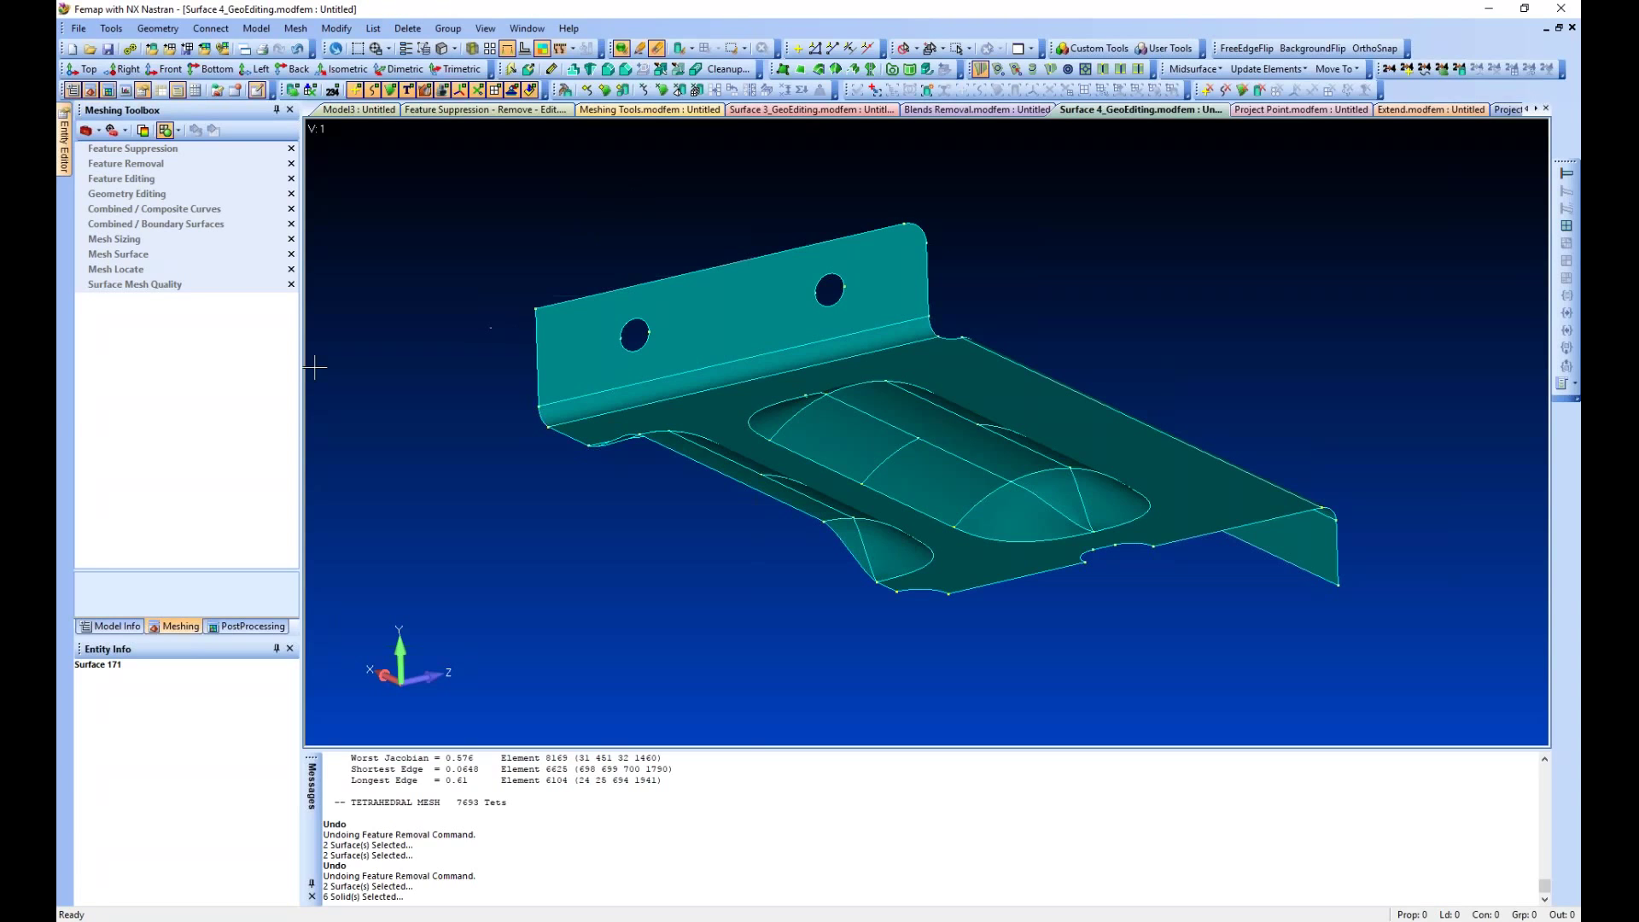
Add a geometry-editing pad without a washer around the first flange hole, using offset type Factor, pad factor 1 and automatic alignment
{"action": "left_click", "coordinate": [193, 191]}
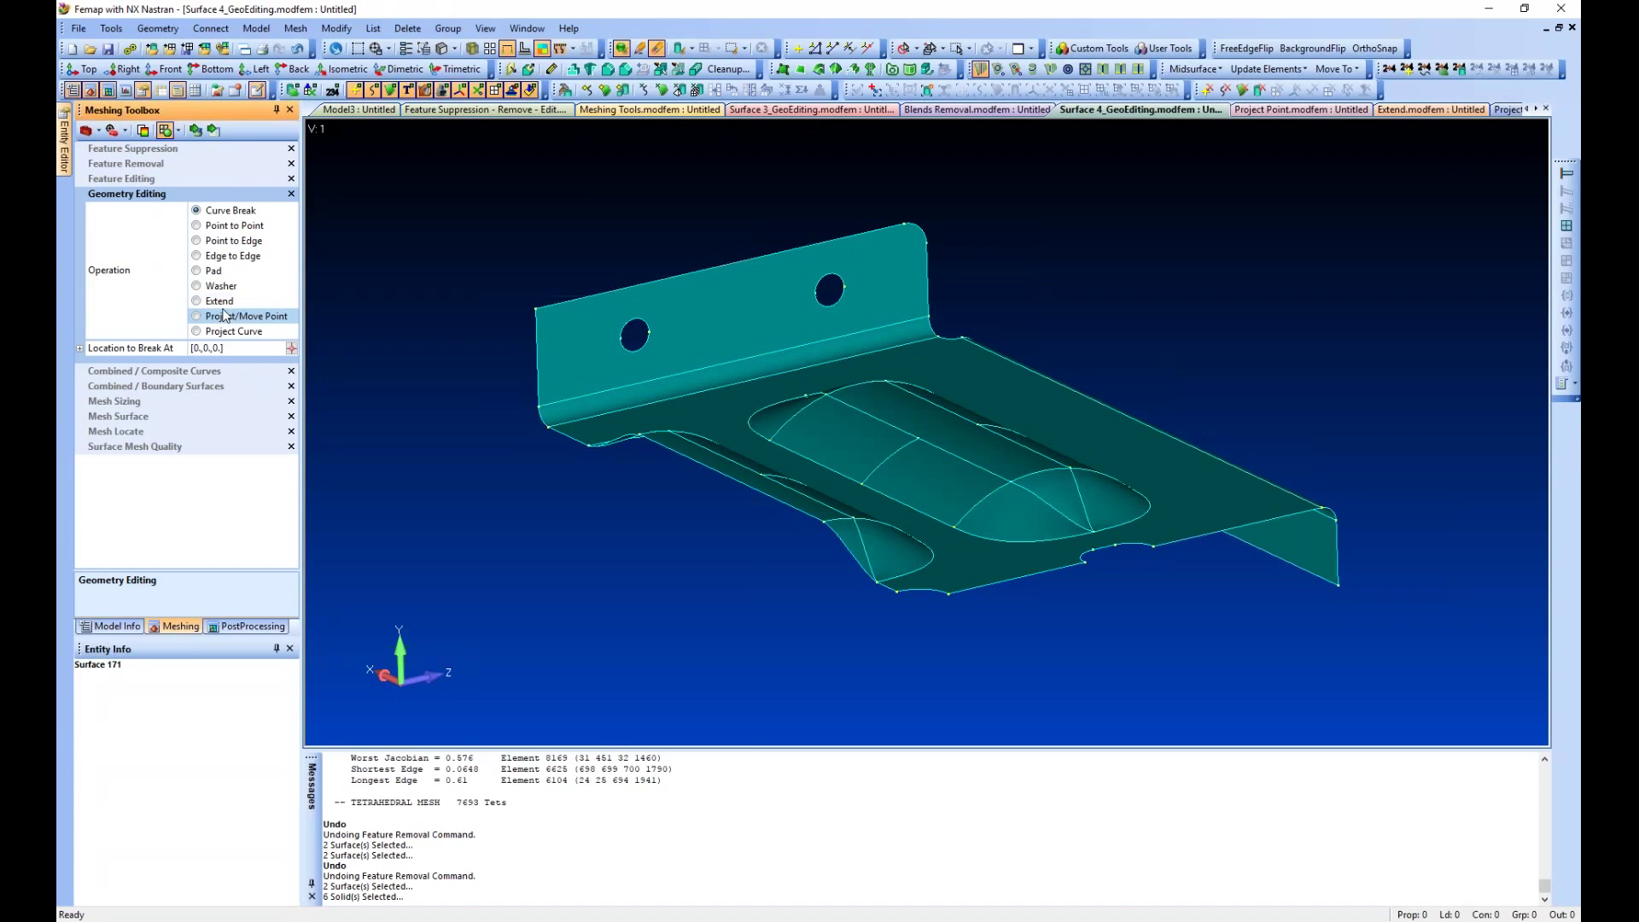
{"action": "left_click", "coordinate": [213, 271]}
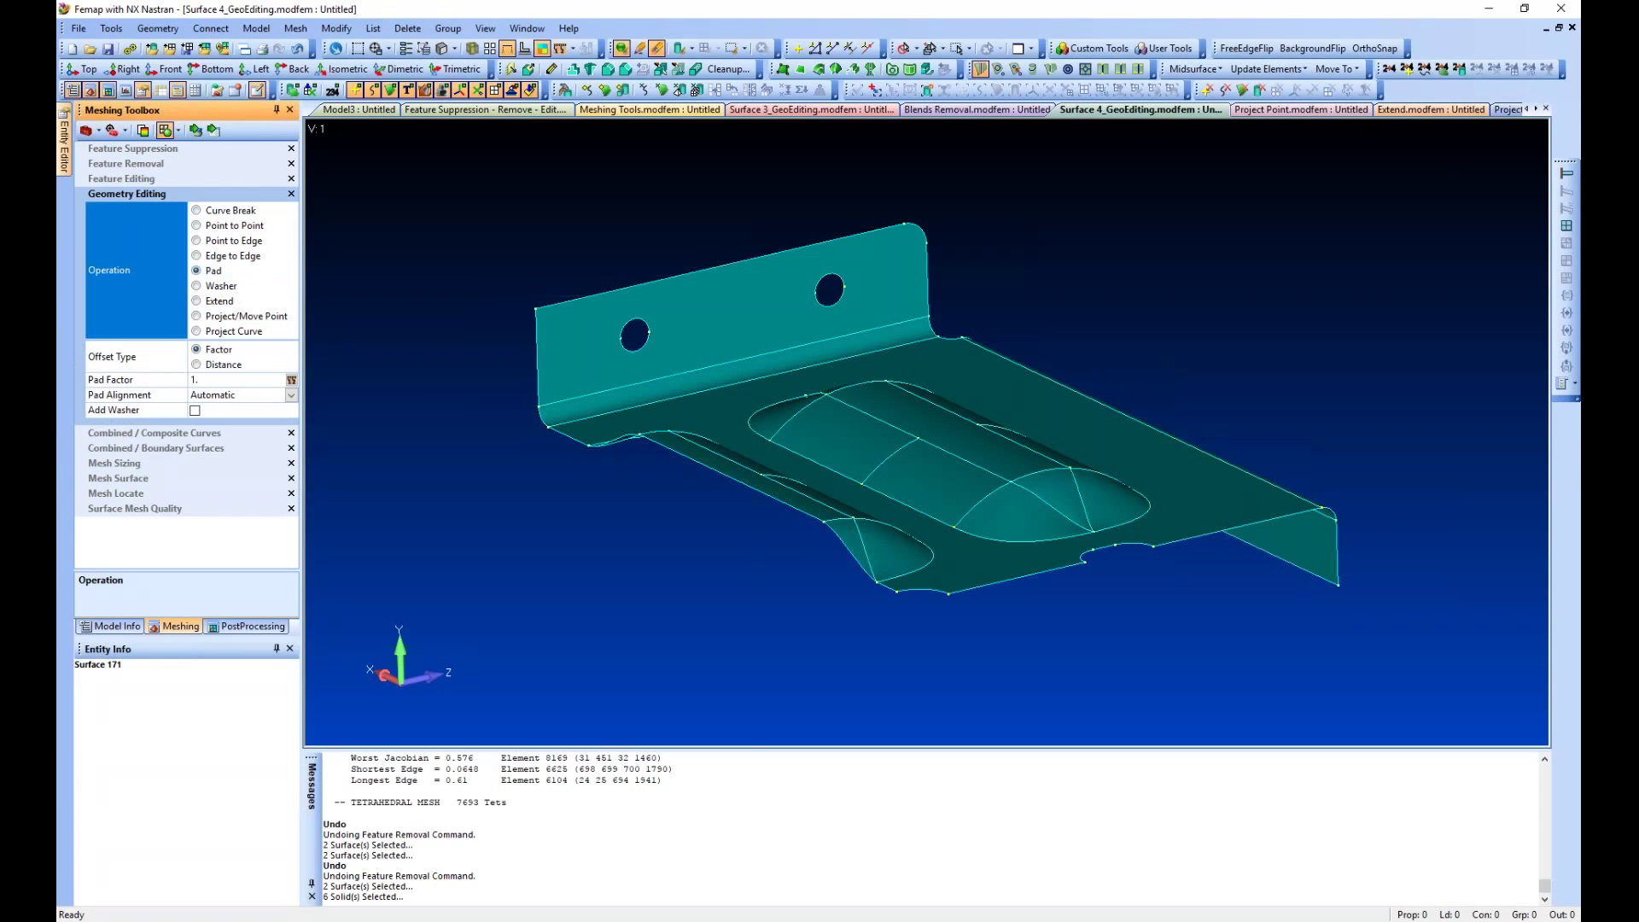
{"action": "scroll", "coordinate": [461, 350], "scroll_direction": "up", "scroll_amount": 3}
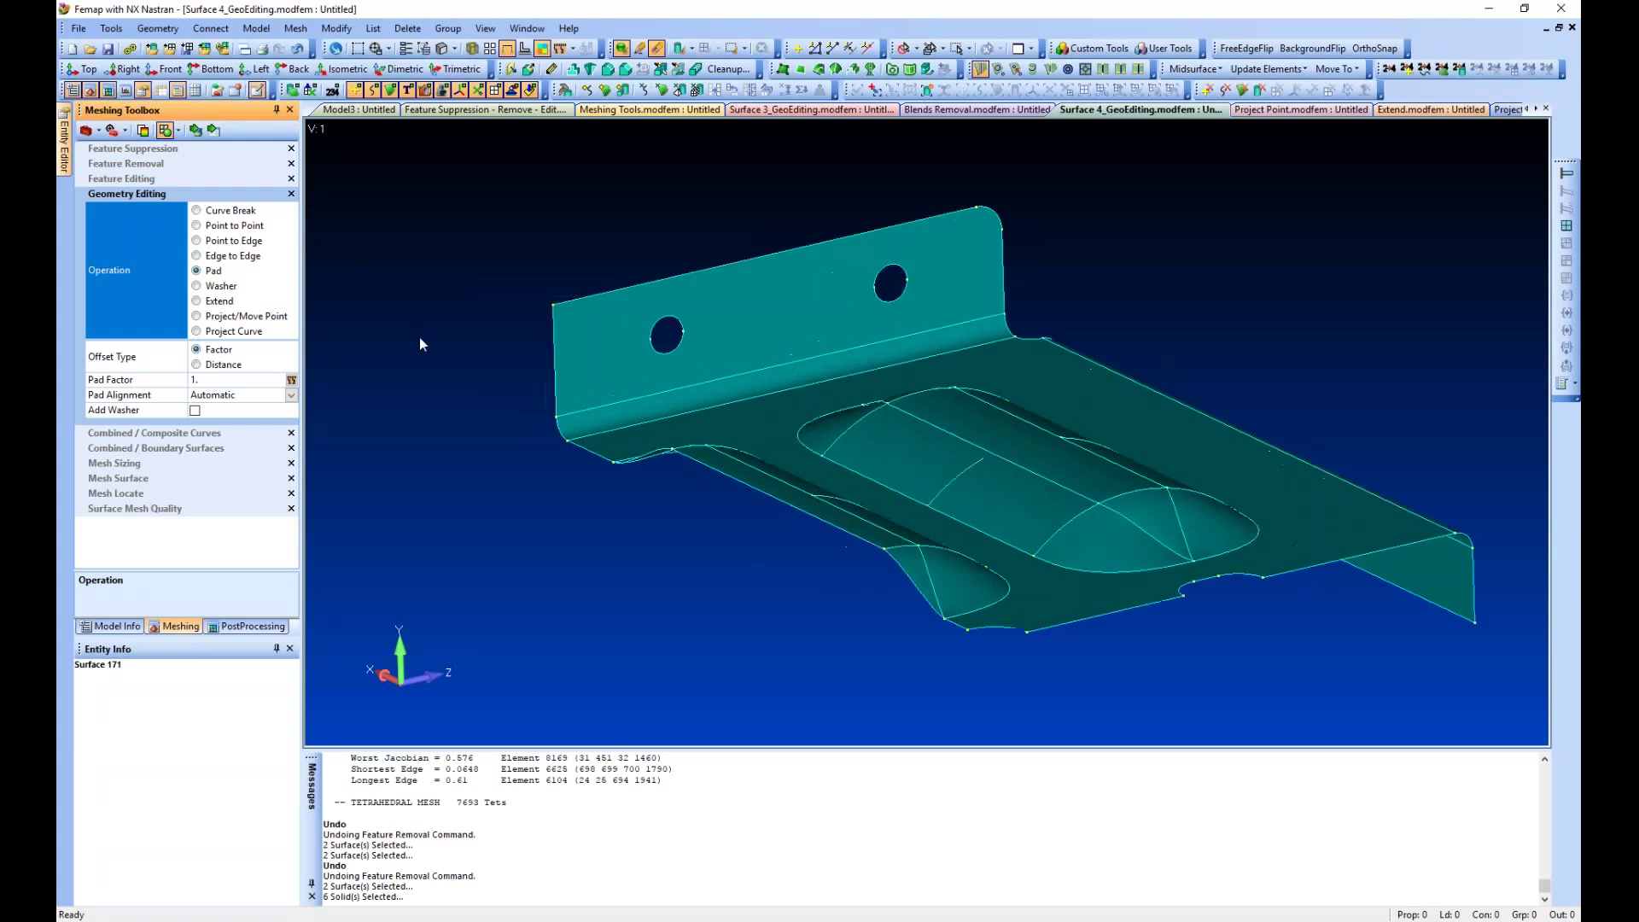
{"action": "scroll", "coordinate": [444, 393], "scroll_direction": "down", "scroll_amount": 1}
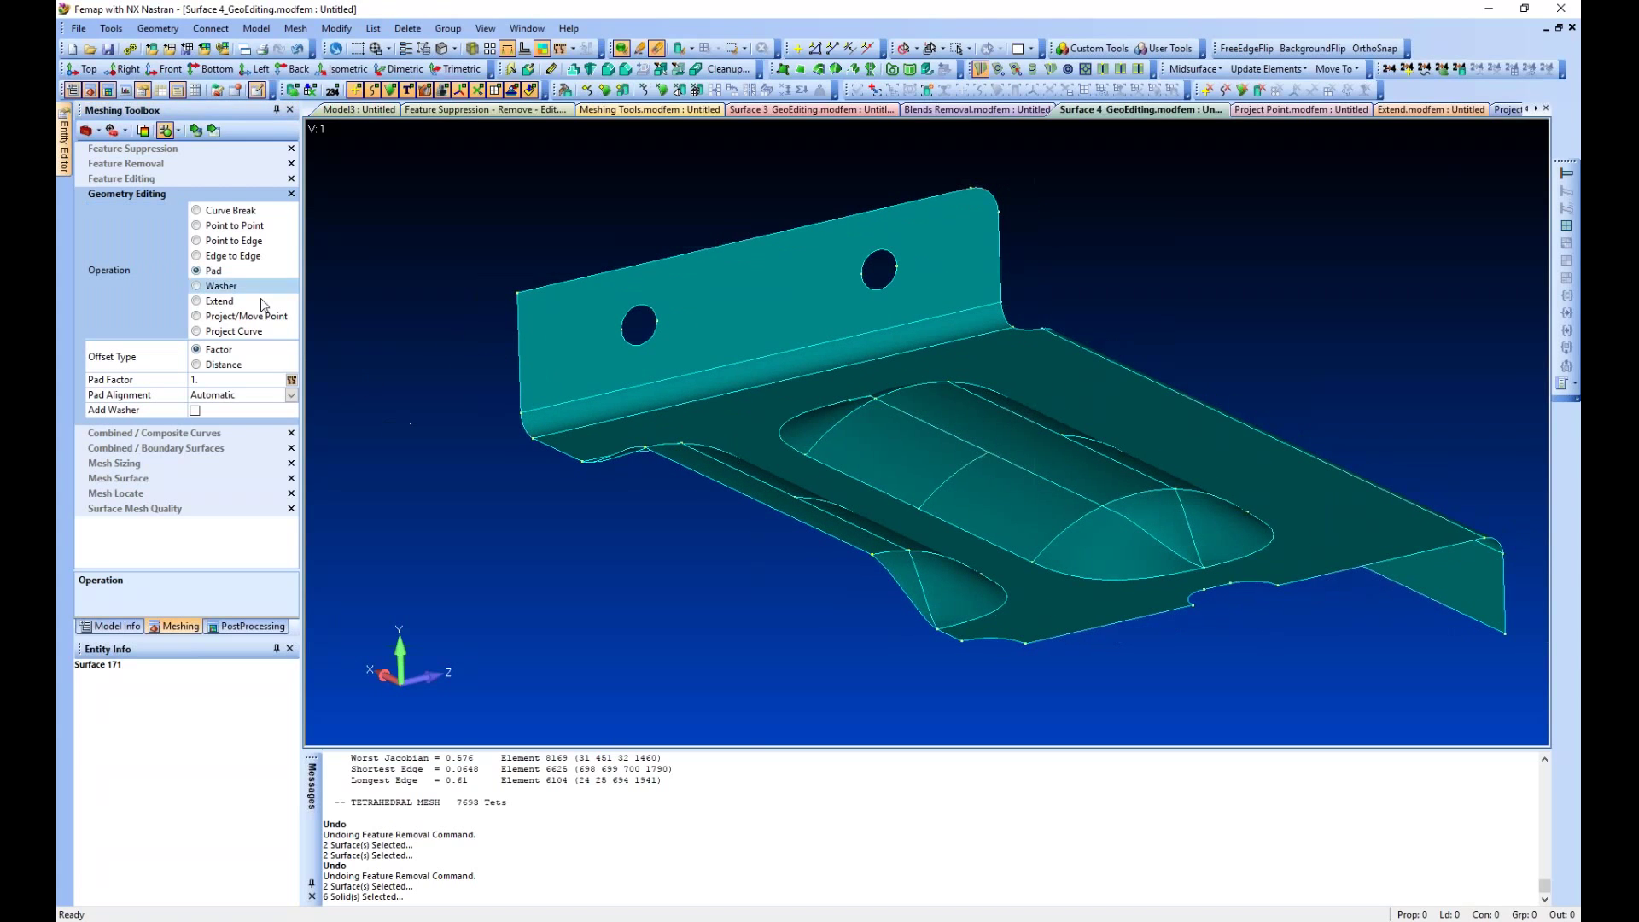
{"action": "left_click", "coordinate": [250, 367]}
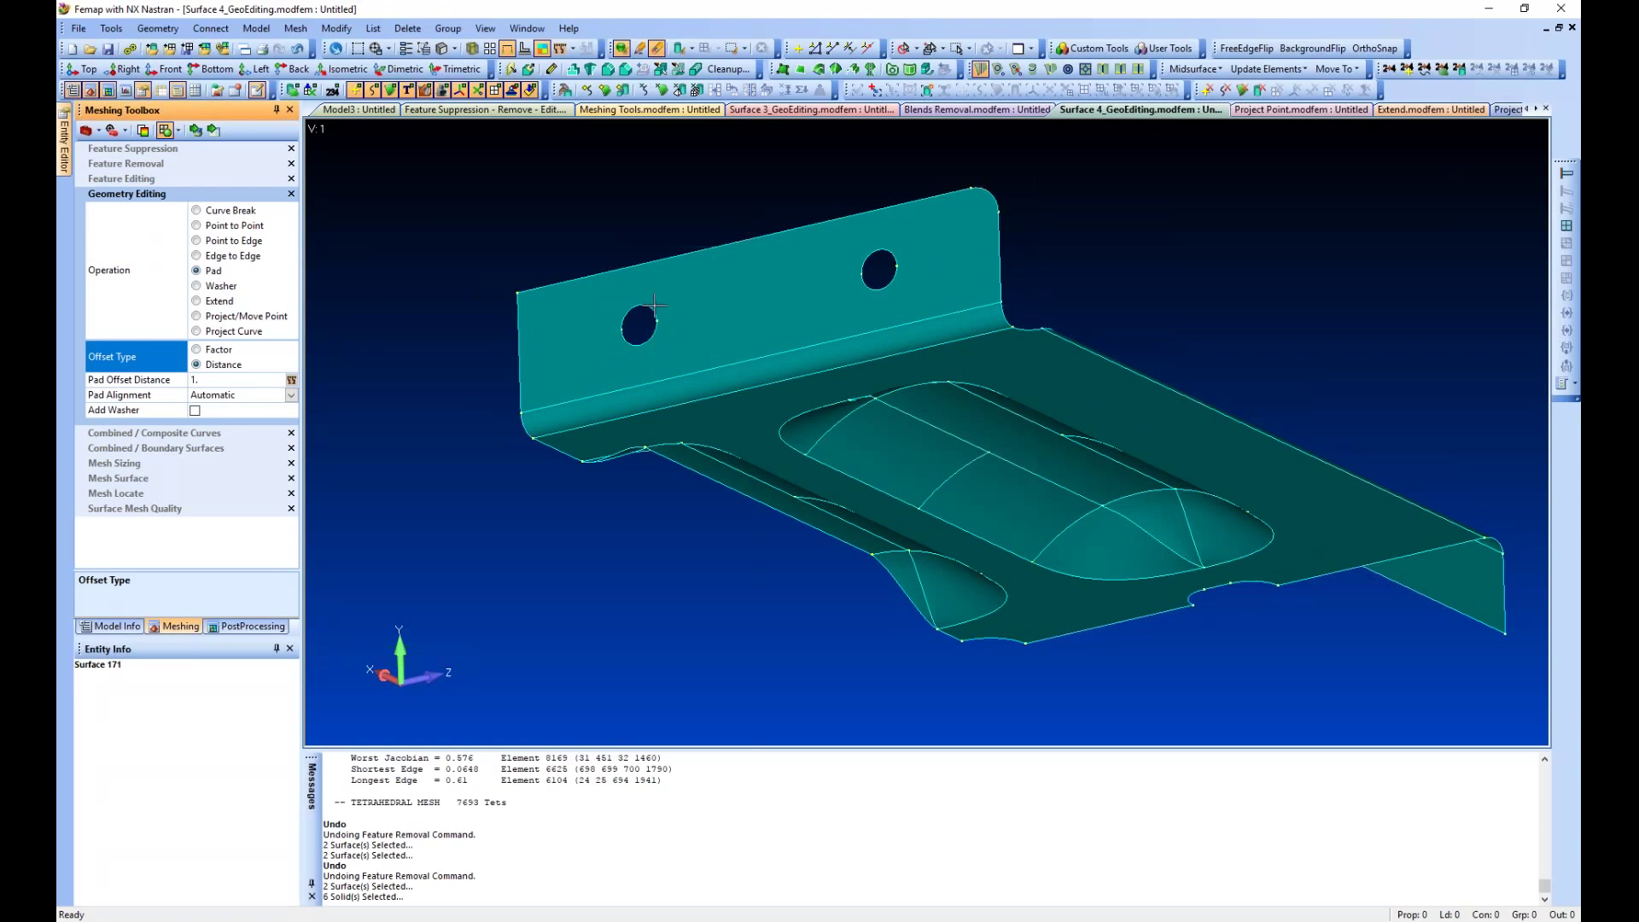
{"action": "left_click", "coordinate": [217, 350]}
{"action": "left_click", "coordinate": [195, 129]}
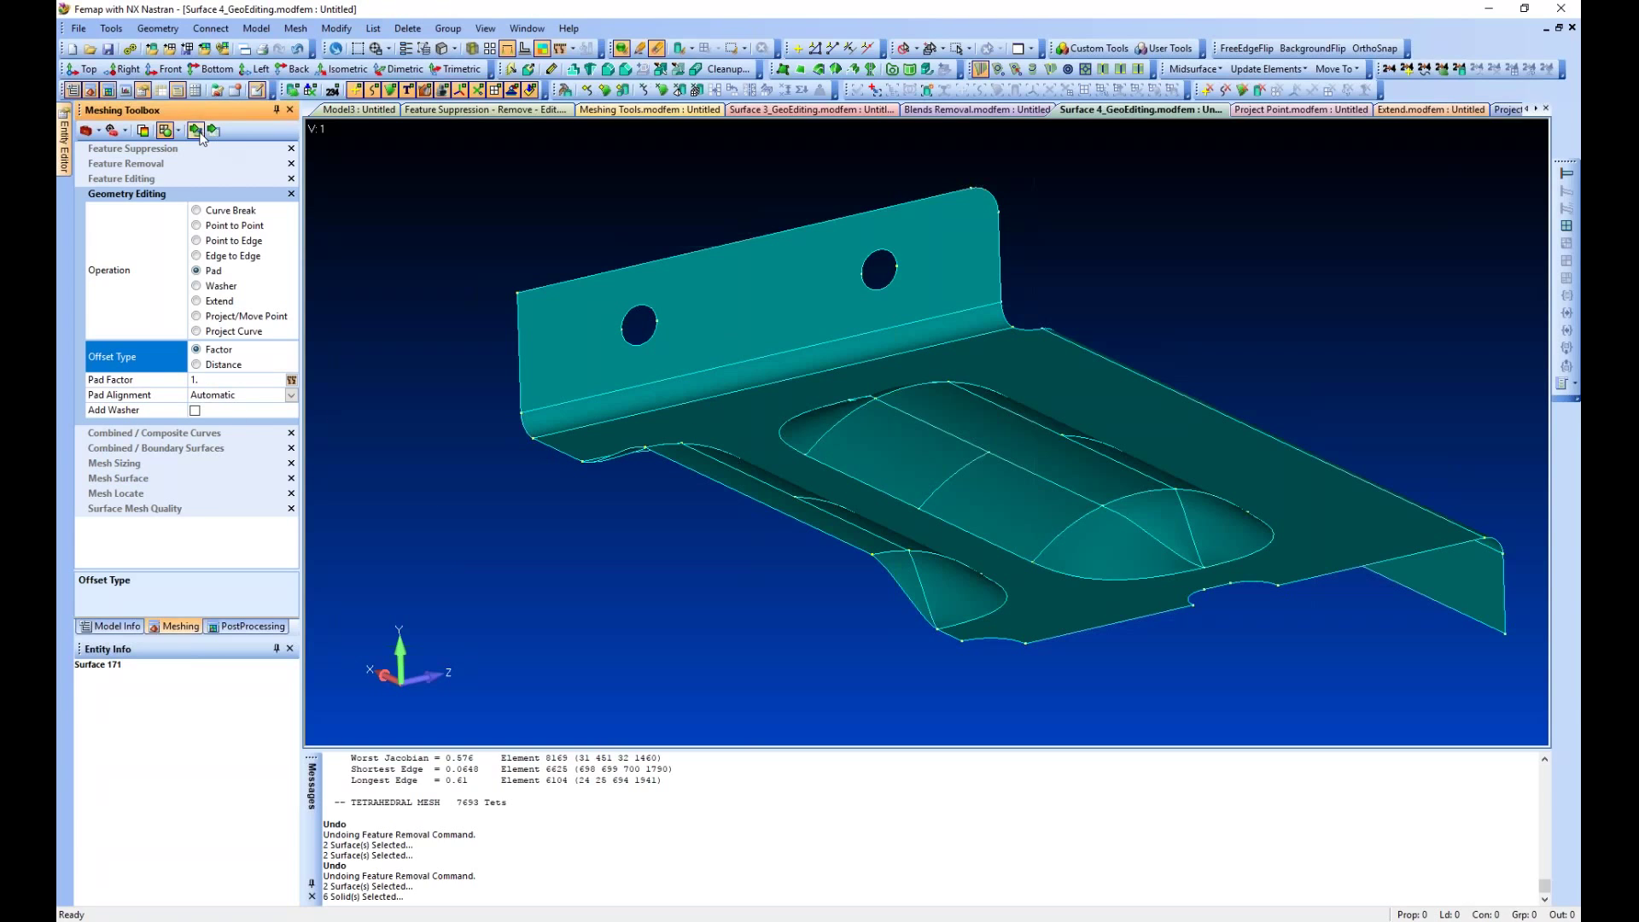
{"action": "left_click", "coordinate": [635, 343]}
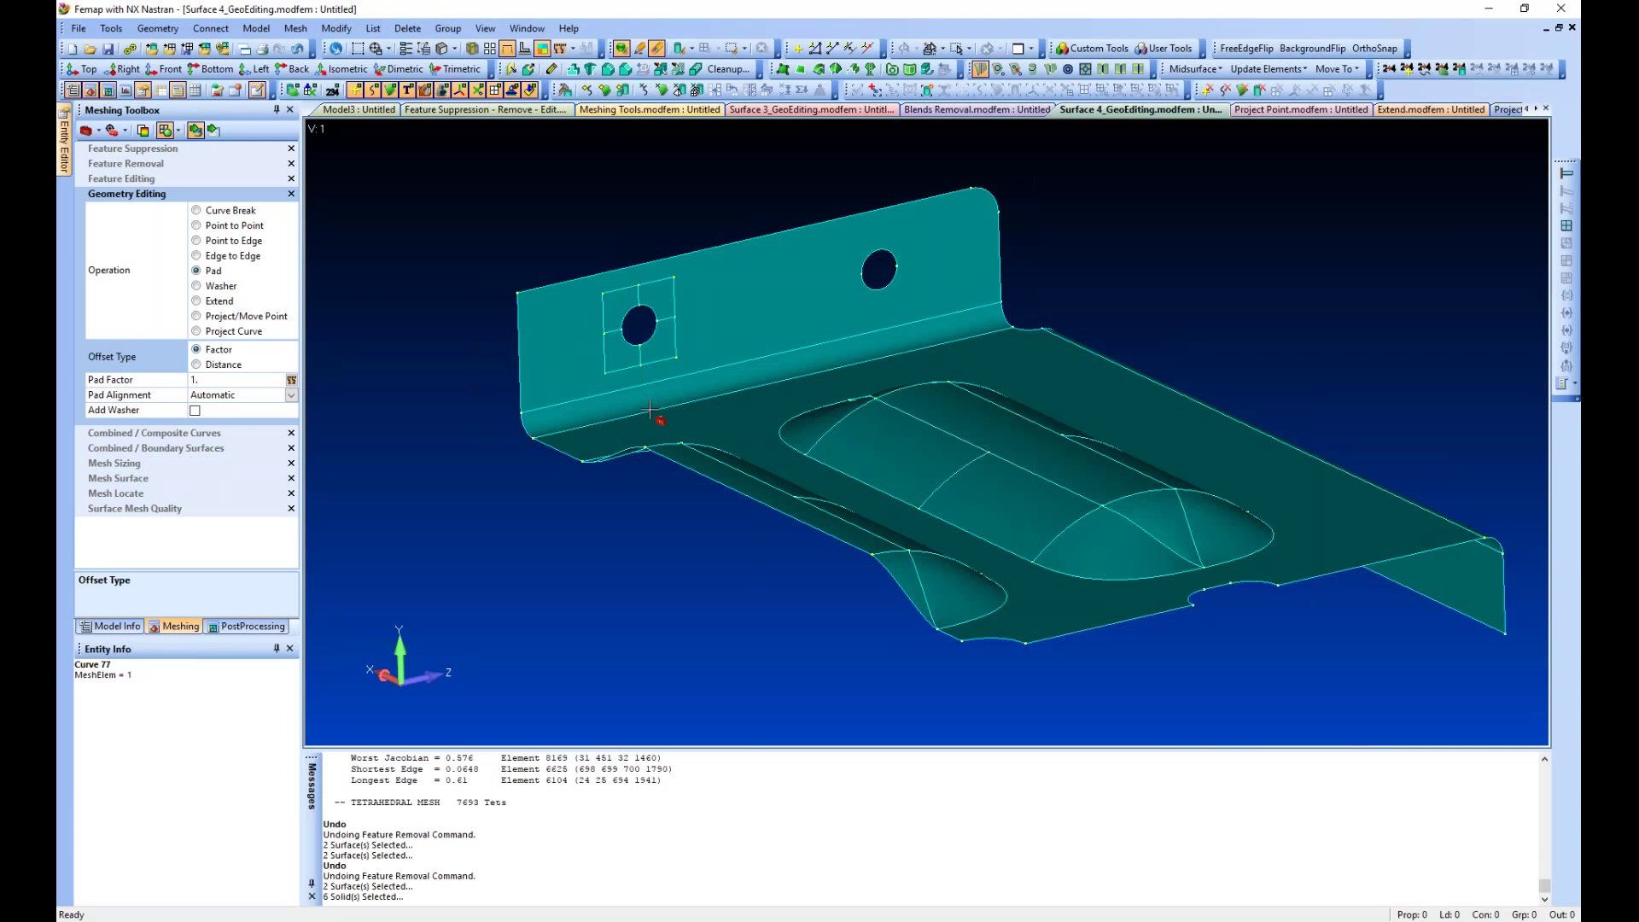
Try a pad without a washer around the second flange hole and undo it
{"action": "scroll", "coordinate": [653, 436], "scroll_direction": "up", "scroll_amount": 2}
{"action": "middle_click_drag", "start_coordinate": [627, 390], "coordinate": [635, 436], "text": "ctrl"}
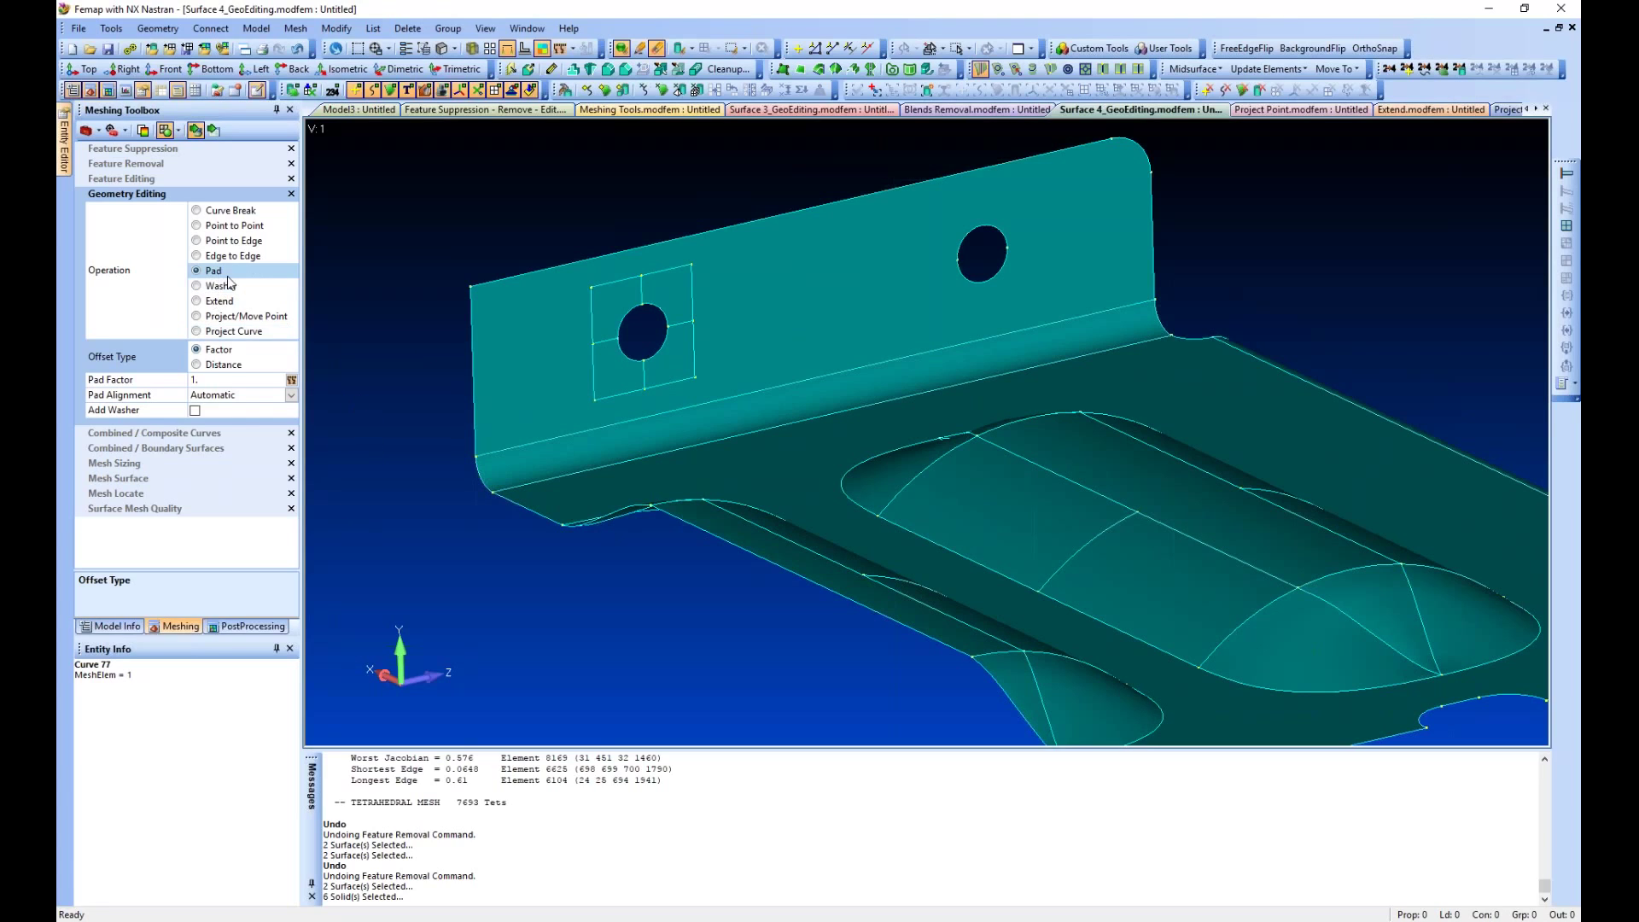
{"action": "left_click", "coordinate": [986, 288]}
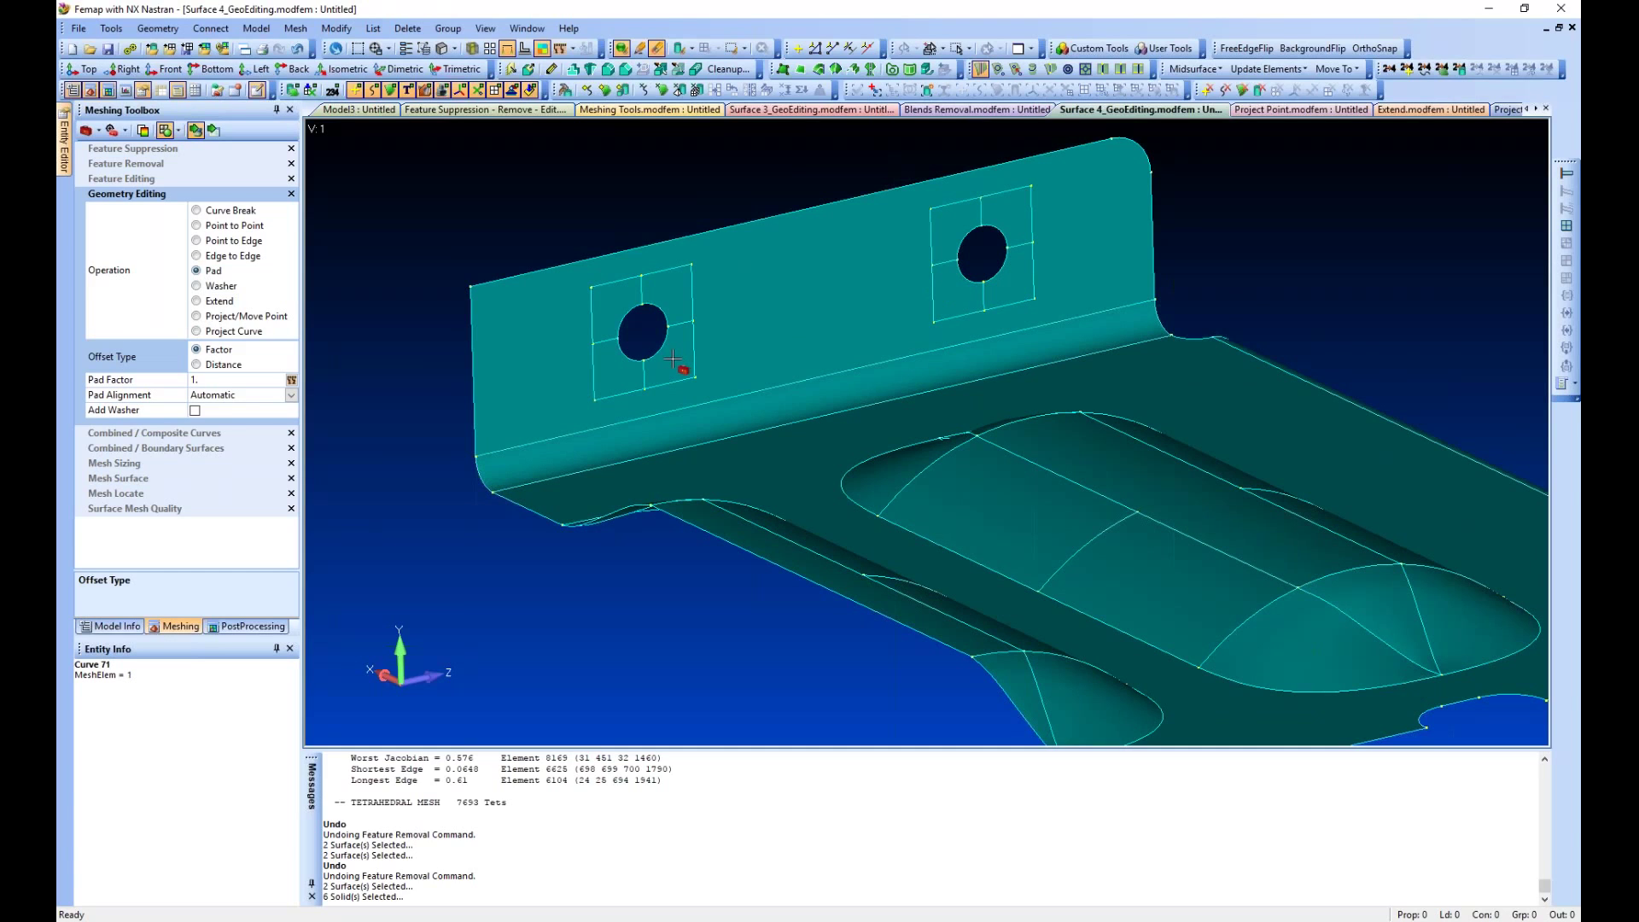
{"action": "middle_click_drag", "start_coordinate": [627, 484], "coordinate": [616, 520], "text": "ctrl"}
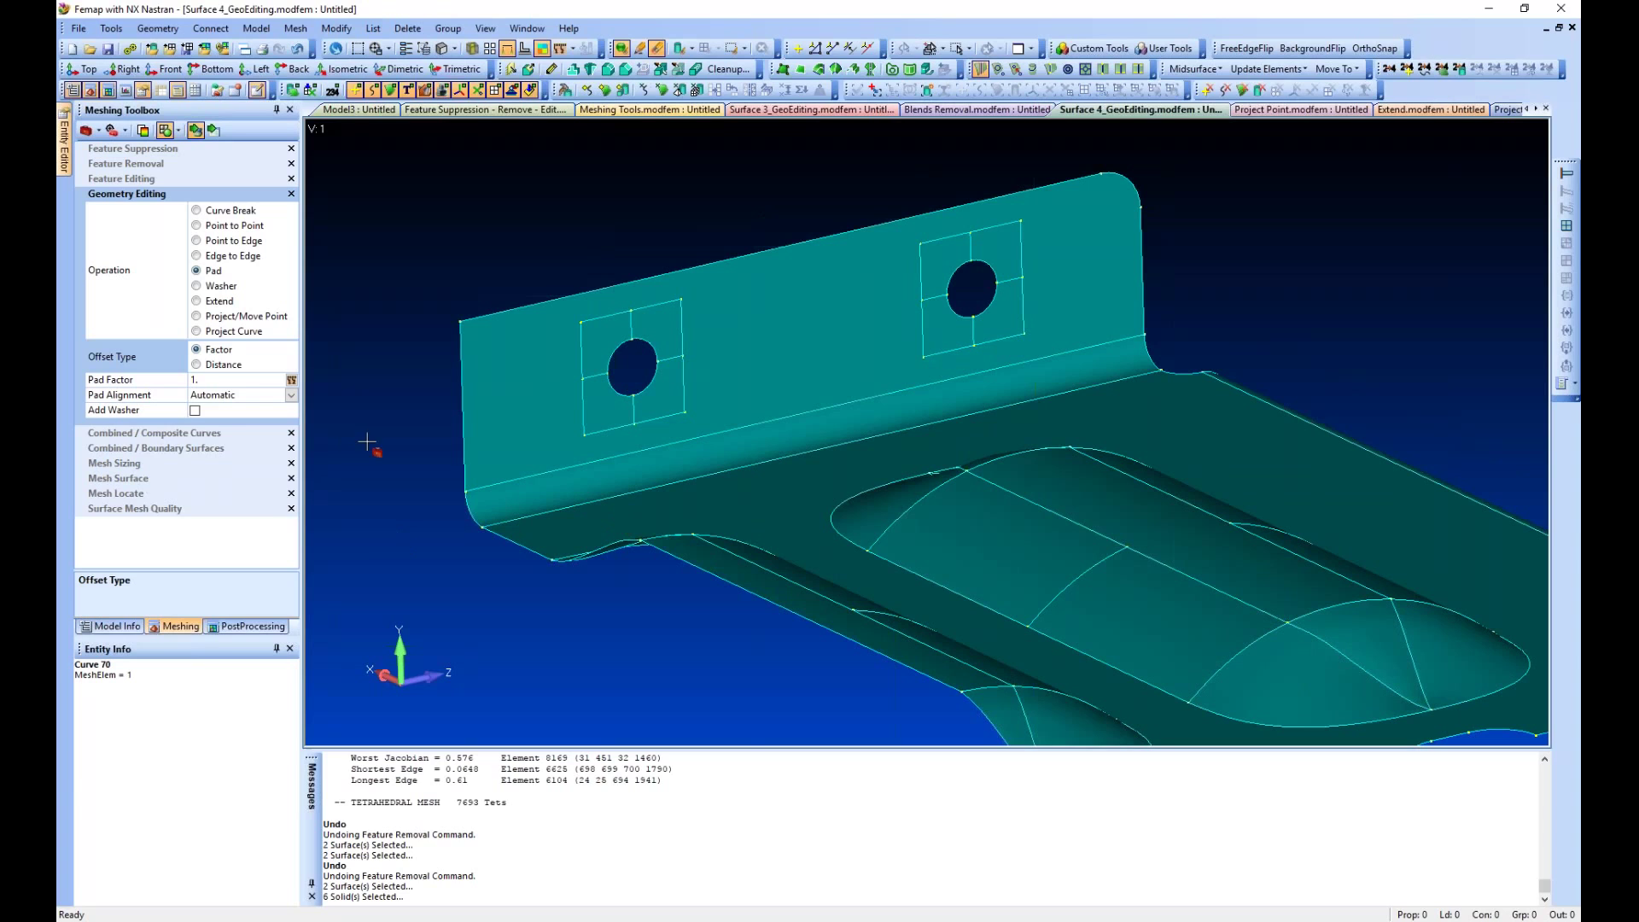
{"action": "key", "text": "ctrl+z"}
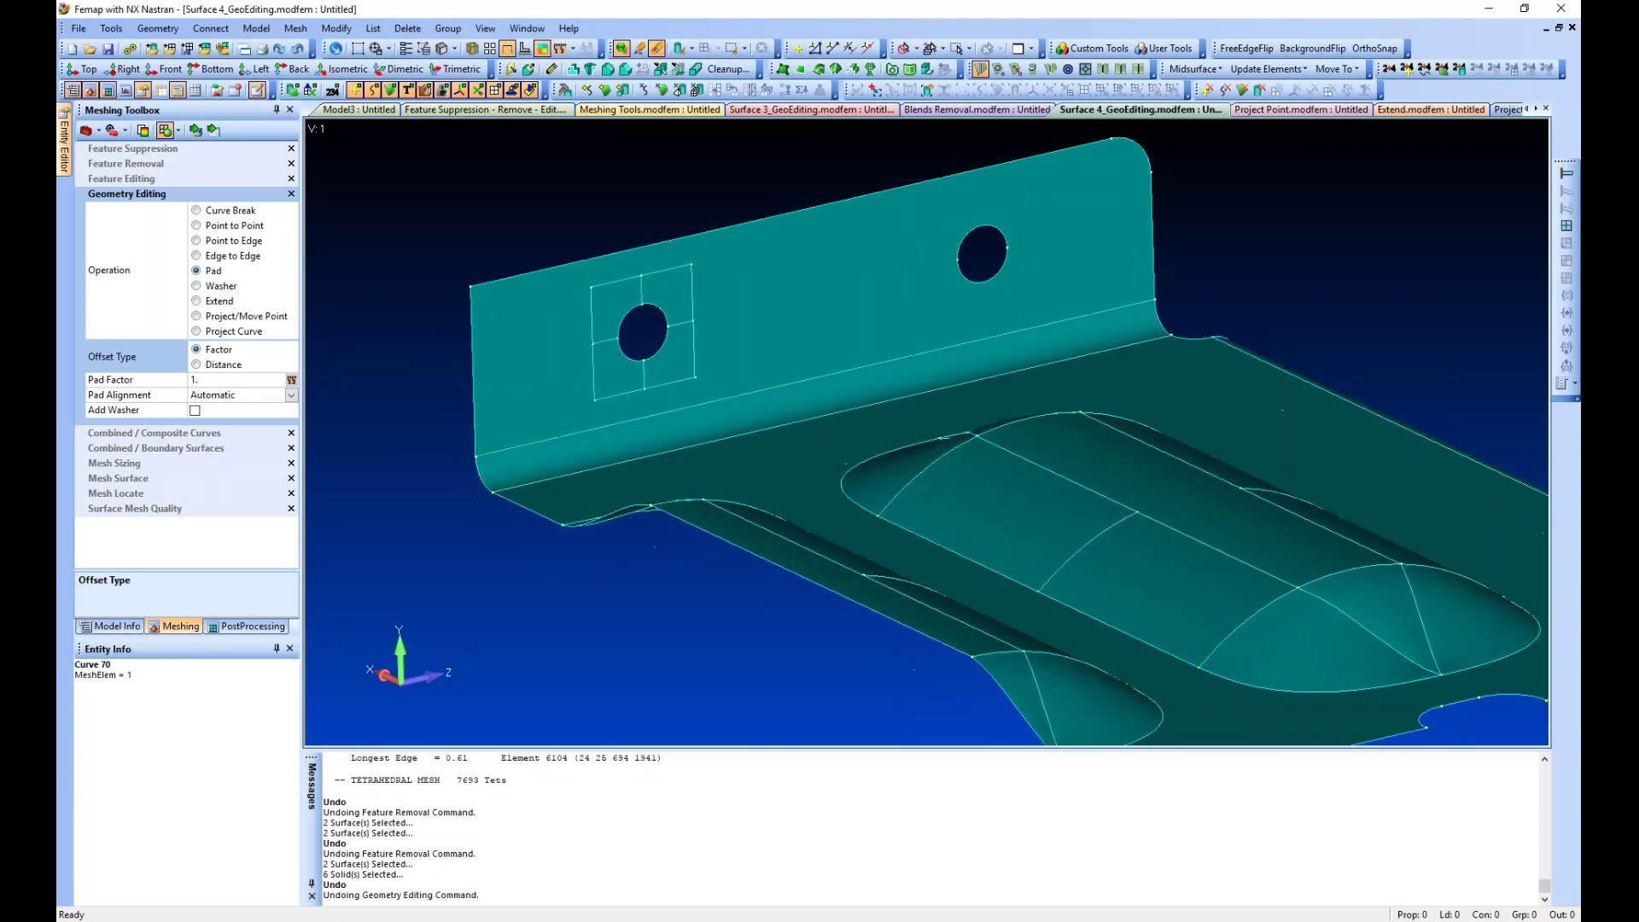
Add a pad with an included washer around the second flange hole, keeping pad factor 1 and automatic alignment
{"action": "middle_click_drag", "start_coordinate": [438, 381], "coordinate": [431, 431], "text": "ctrl"}
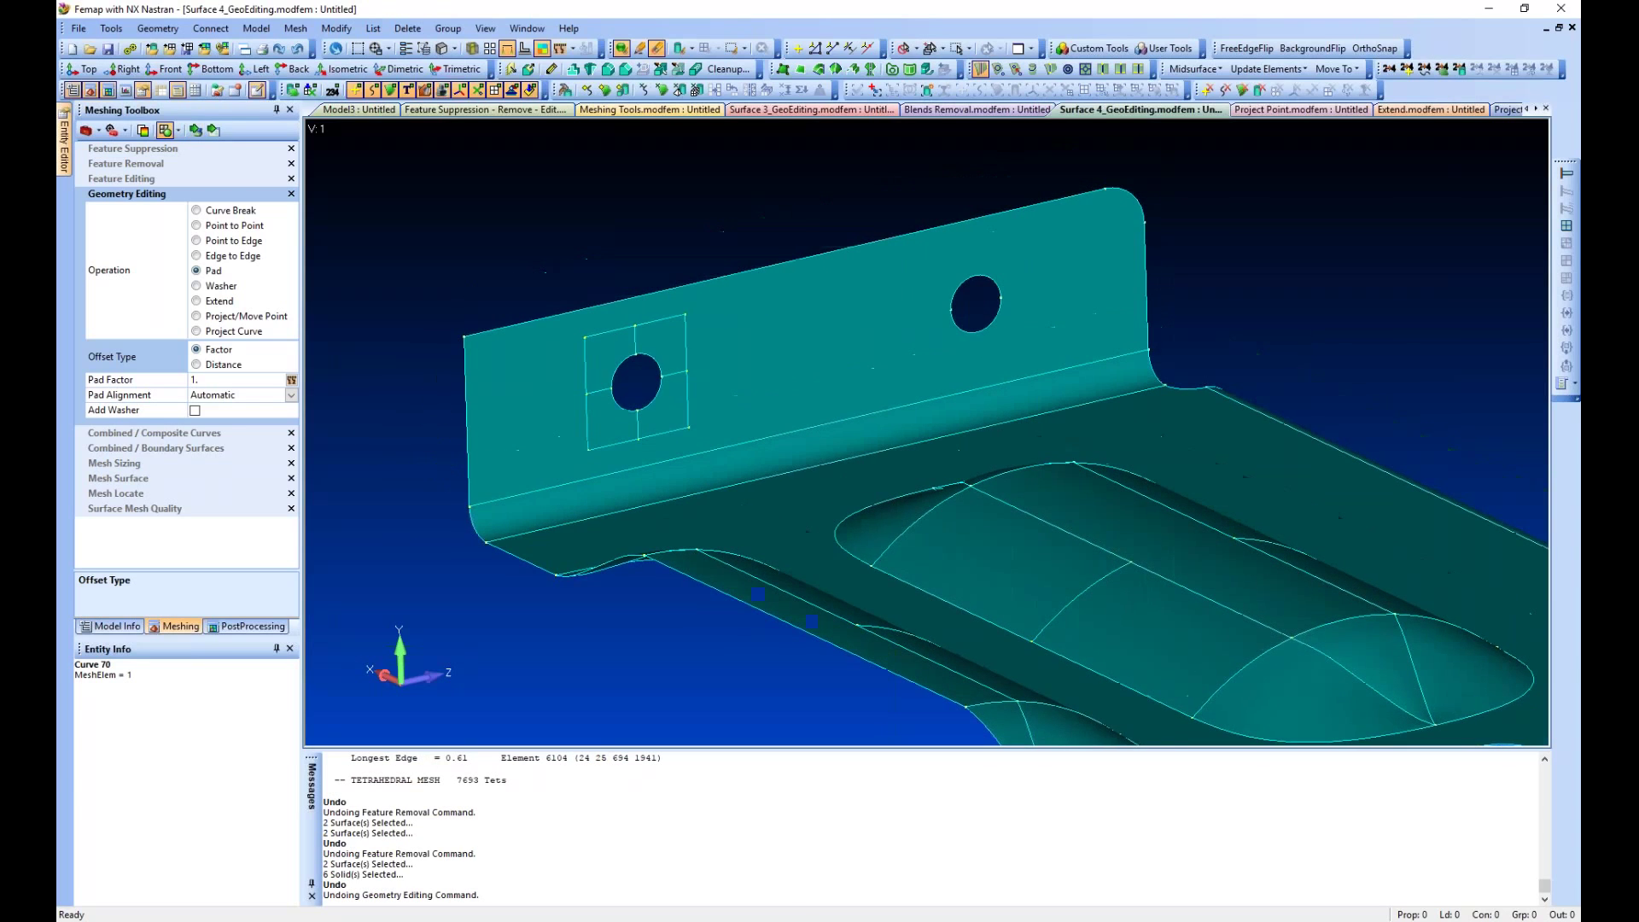
{"action": "left_click", "coordinate": [195, 410]}
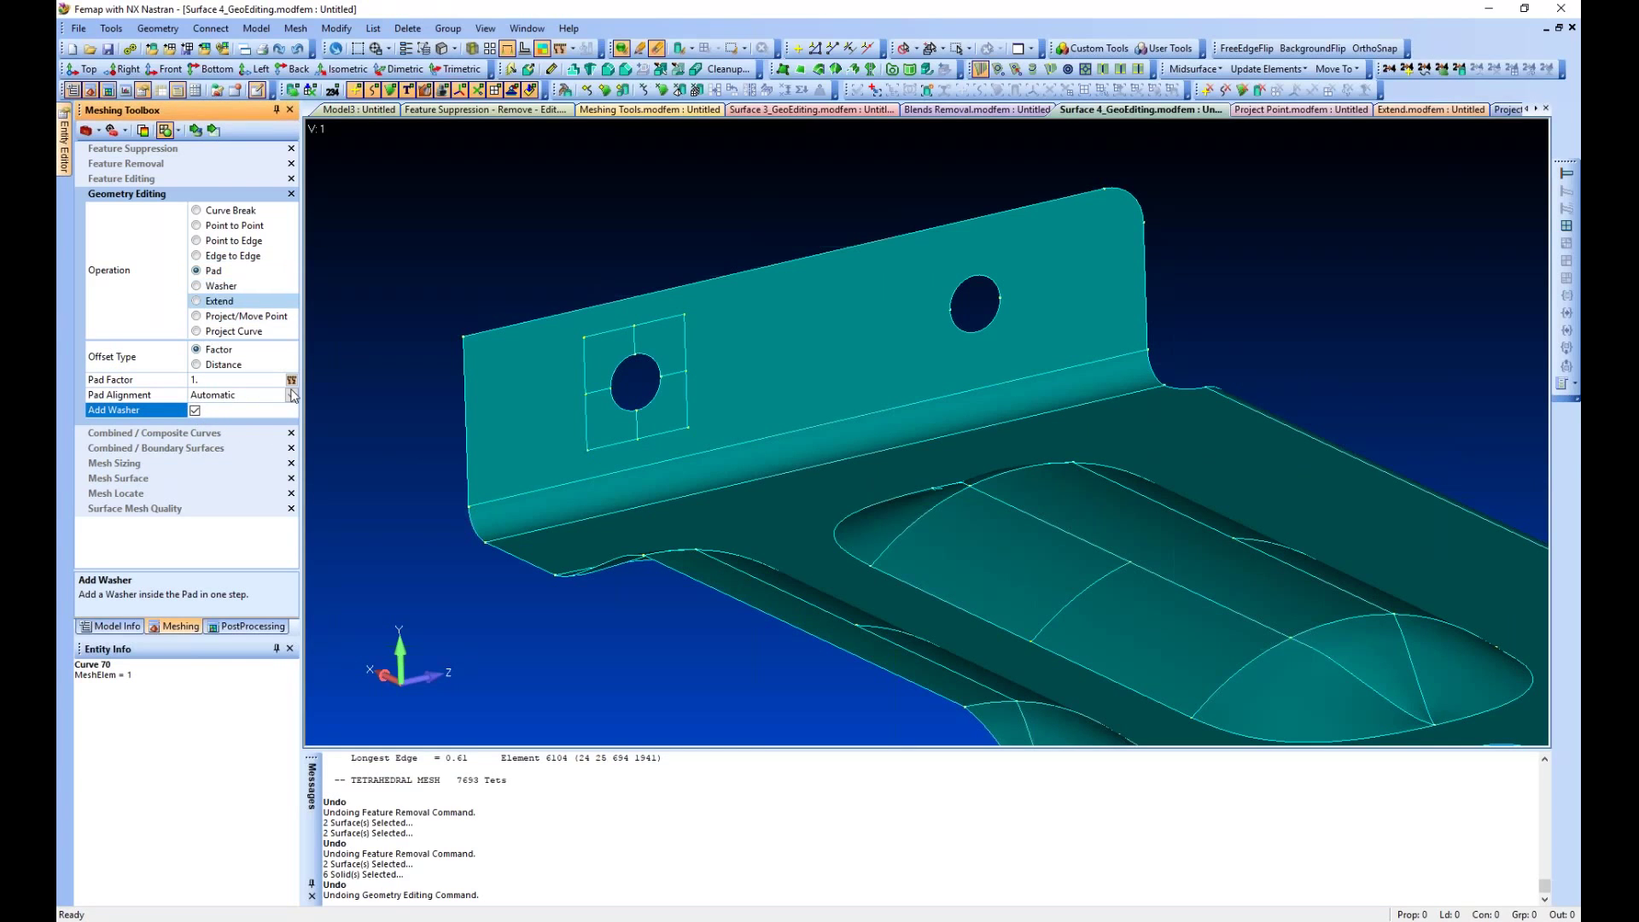
{"action": "middle_click_drag", "start_coordinate": [424, 417], "coordinate": [404, 404]}
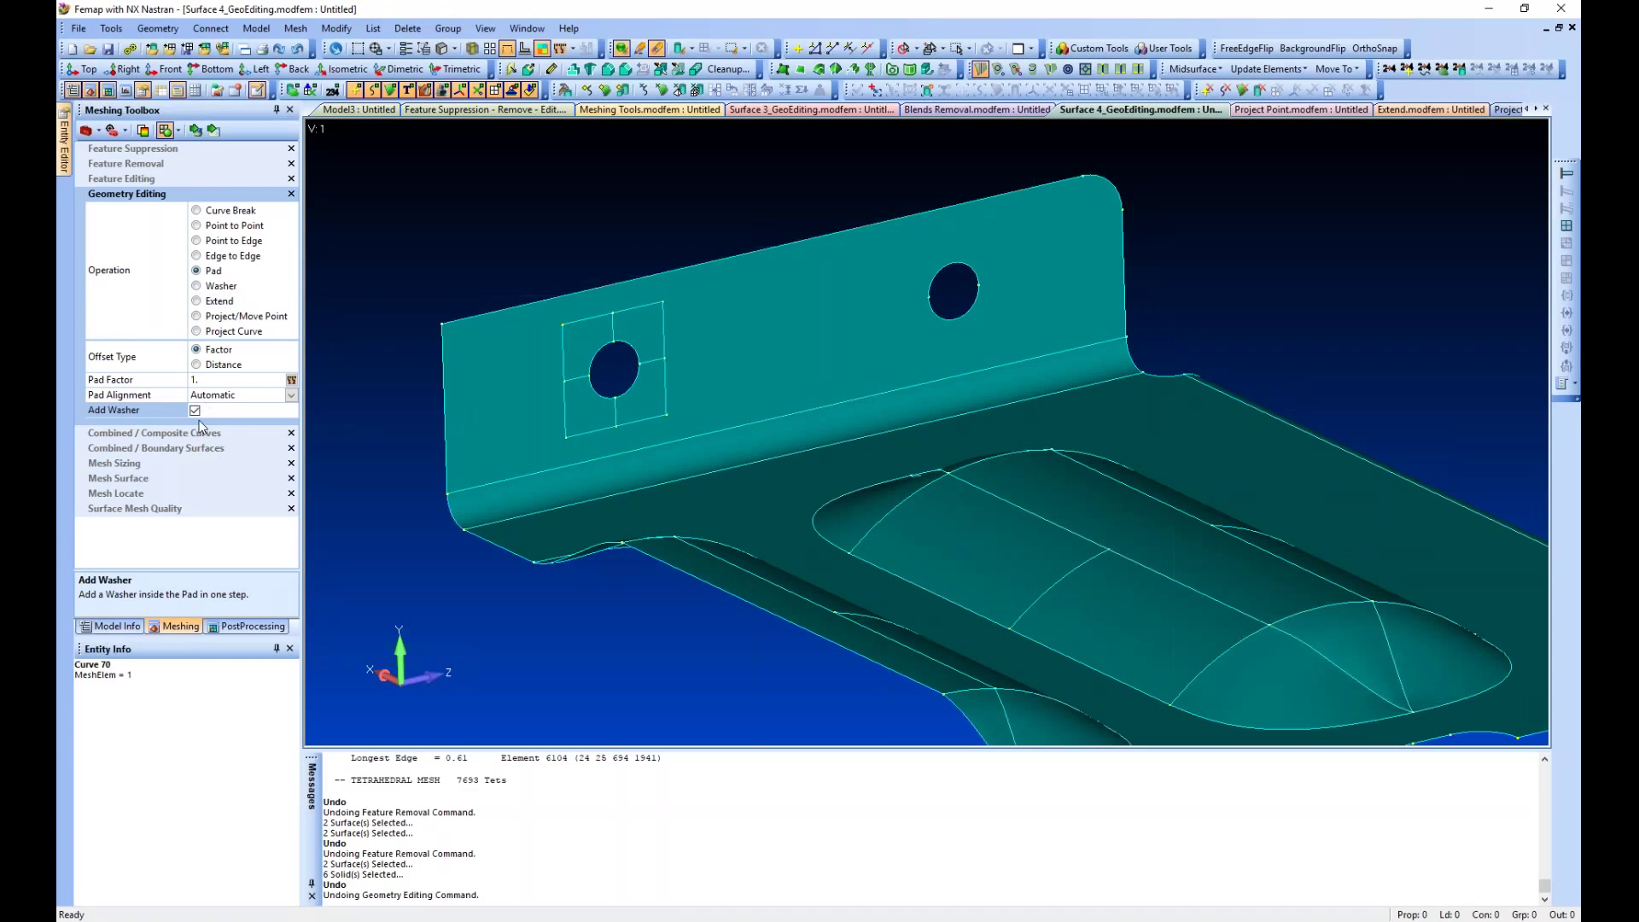
{"action": "left_click", "coordinate": [195, 129]}
{"action": "left_click", "coordinate": [963, 314]}
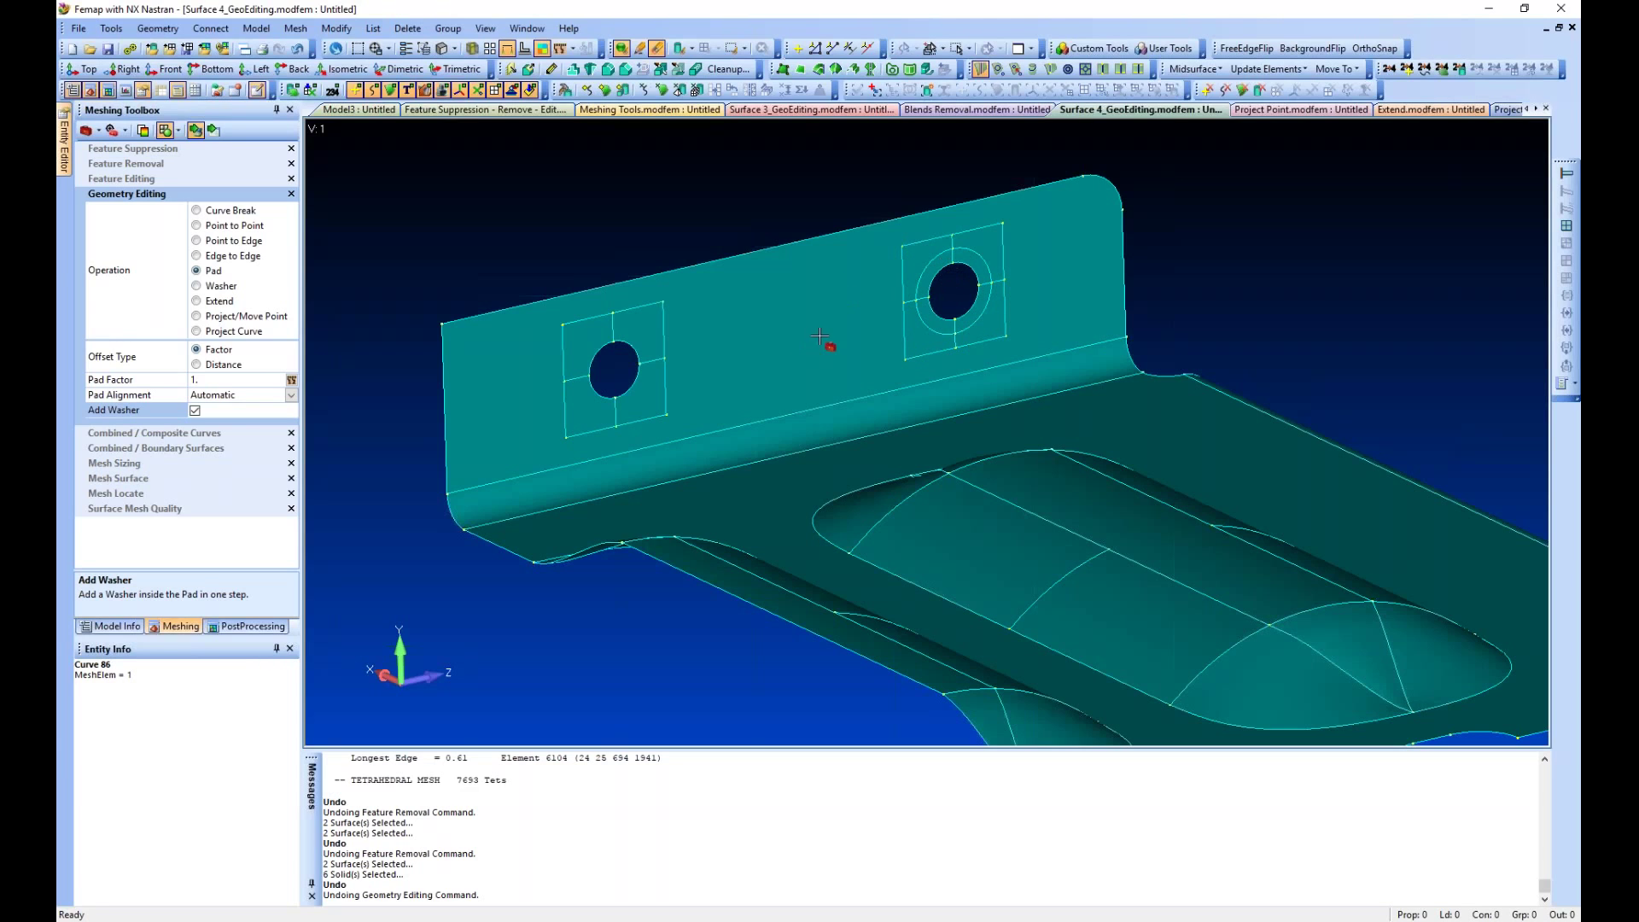
Configure surface meshing to use the Mapped Mesh method with at least 3 elements between boundaries
{"action": "left_click", "coordinate": [132, 480]}
{"action": "left_click", "coordinate": [223, 416]}
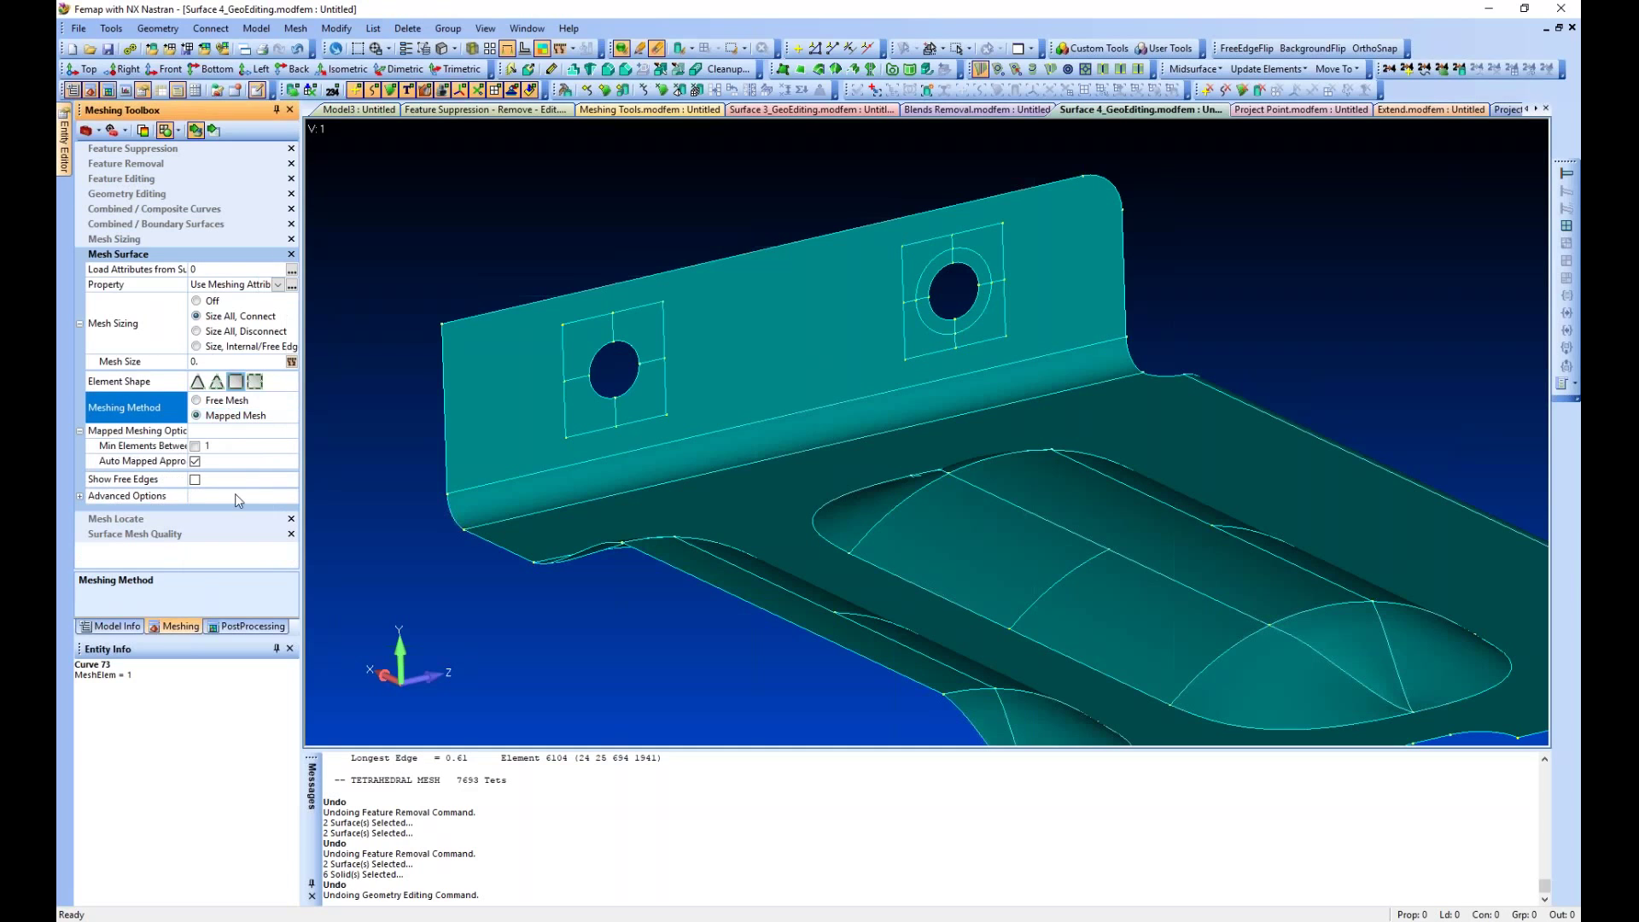
{"action": "left_click", "coordinate": [194, 446]}
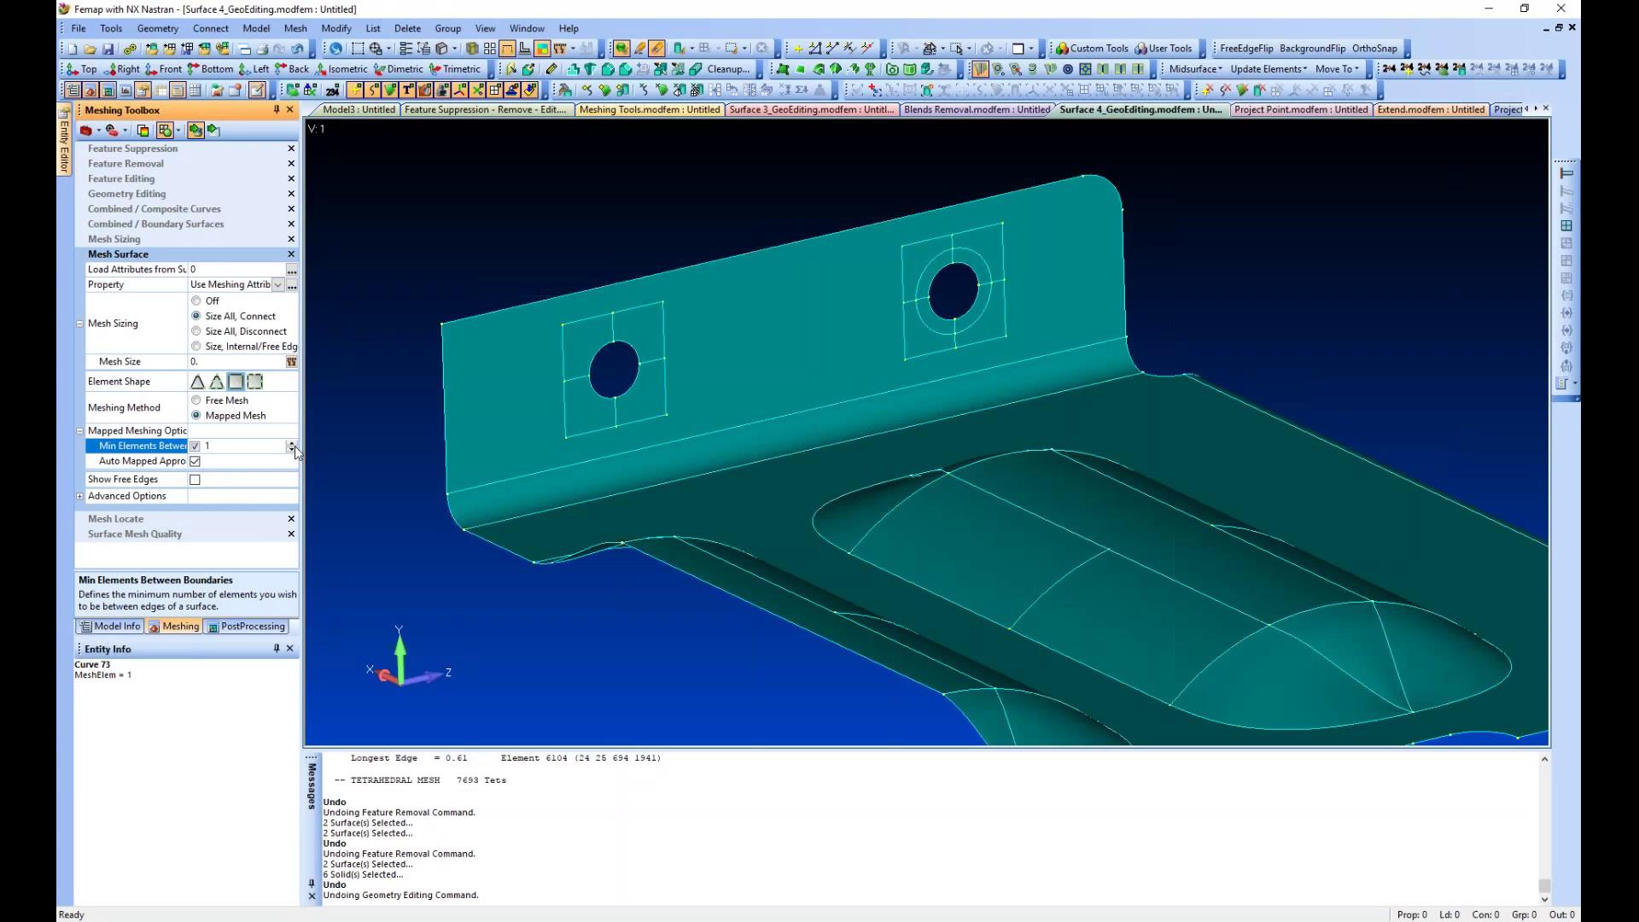
{"action": "left_click", "coordinate": [292, 444]}
{"action": "left_click", "coordinate": [292, 444]}
Mesh the pad surfaces around the first flange hole
{"action": "left_click", "coordinate": [602, 346]}
{"action": "left_click", "coordinate": [647, 387]}
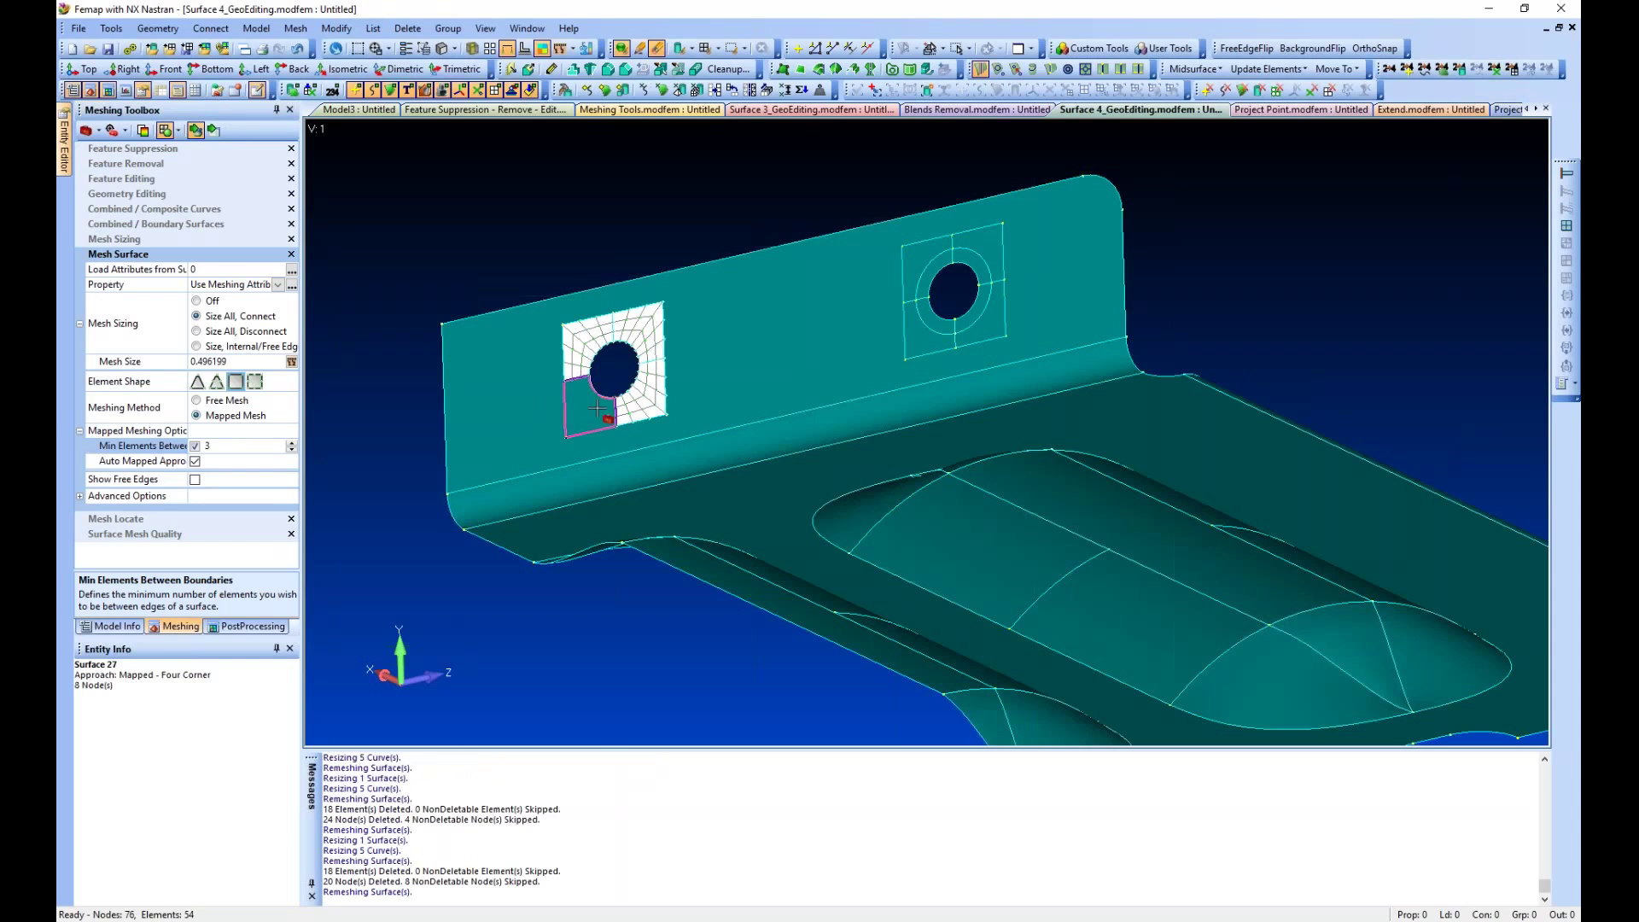
{"action": "left_click", "coordinate": [589, 407]}
Mesh the washer and surrounding pad surfaces of the second flange hole with the same mapped settings
{"action": "left_click", "coordinate": [935, 317]}
{"action": "left_click", "coordinate": [946, 260]}
{"action": "left_click", "coordinate": [980, 300]}
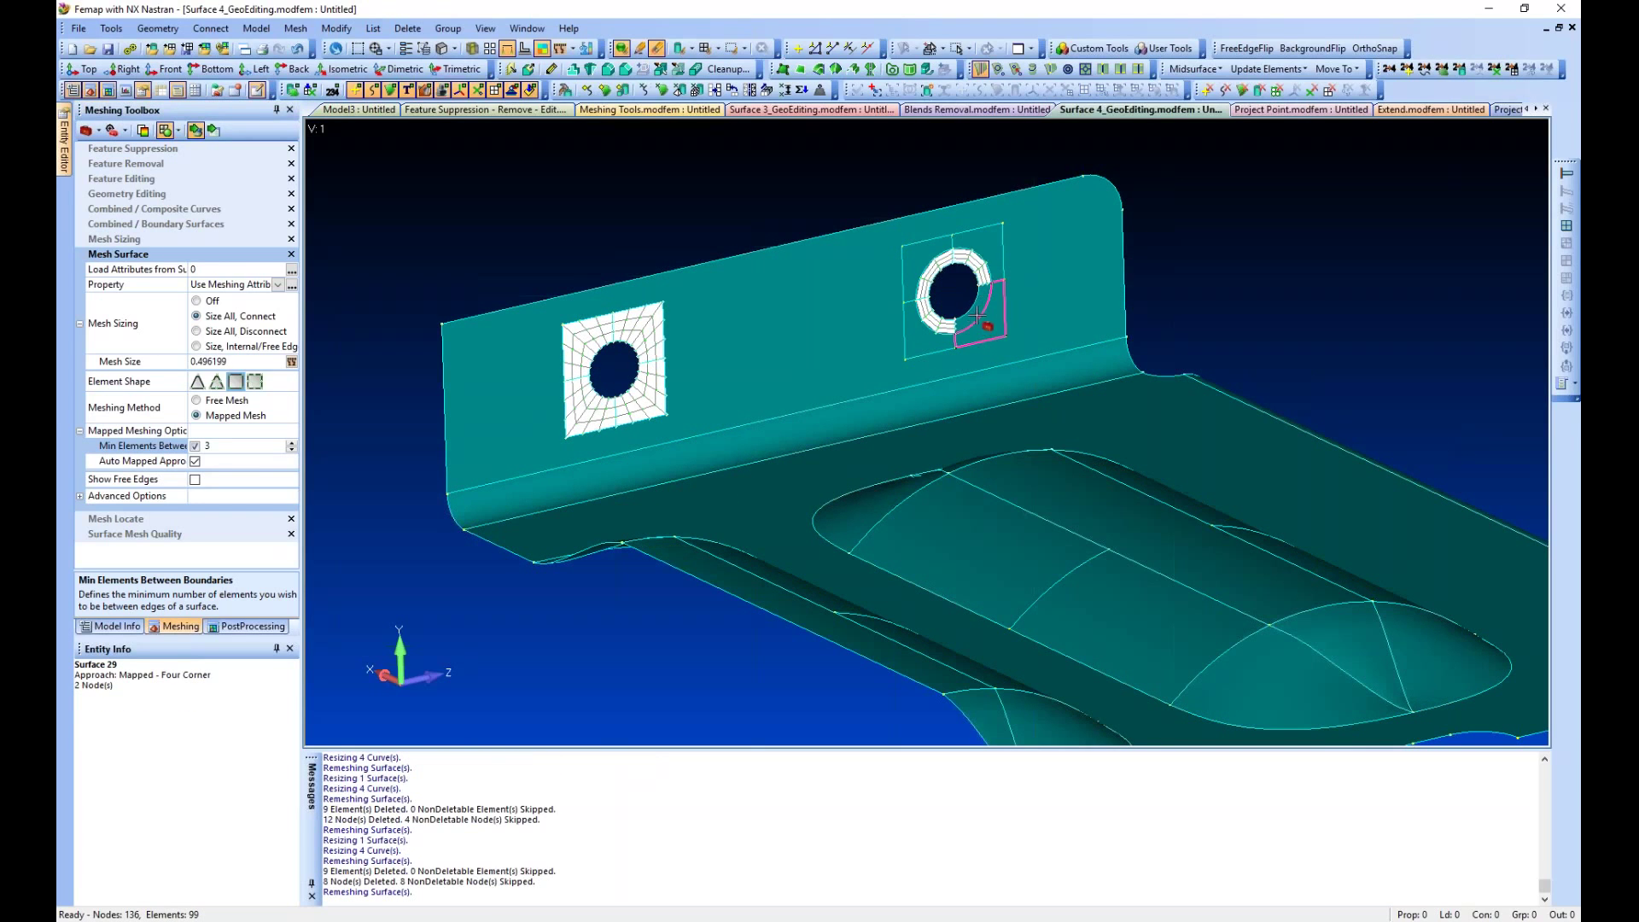
{"action": "left_click", "coordinate": [975, 314]}
{"action": "left_click", "coordinate": [986, 329]}
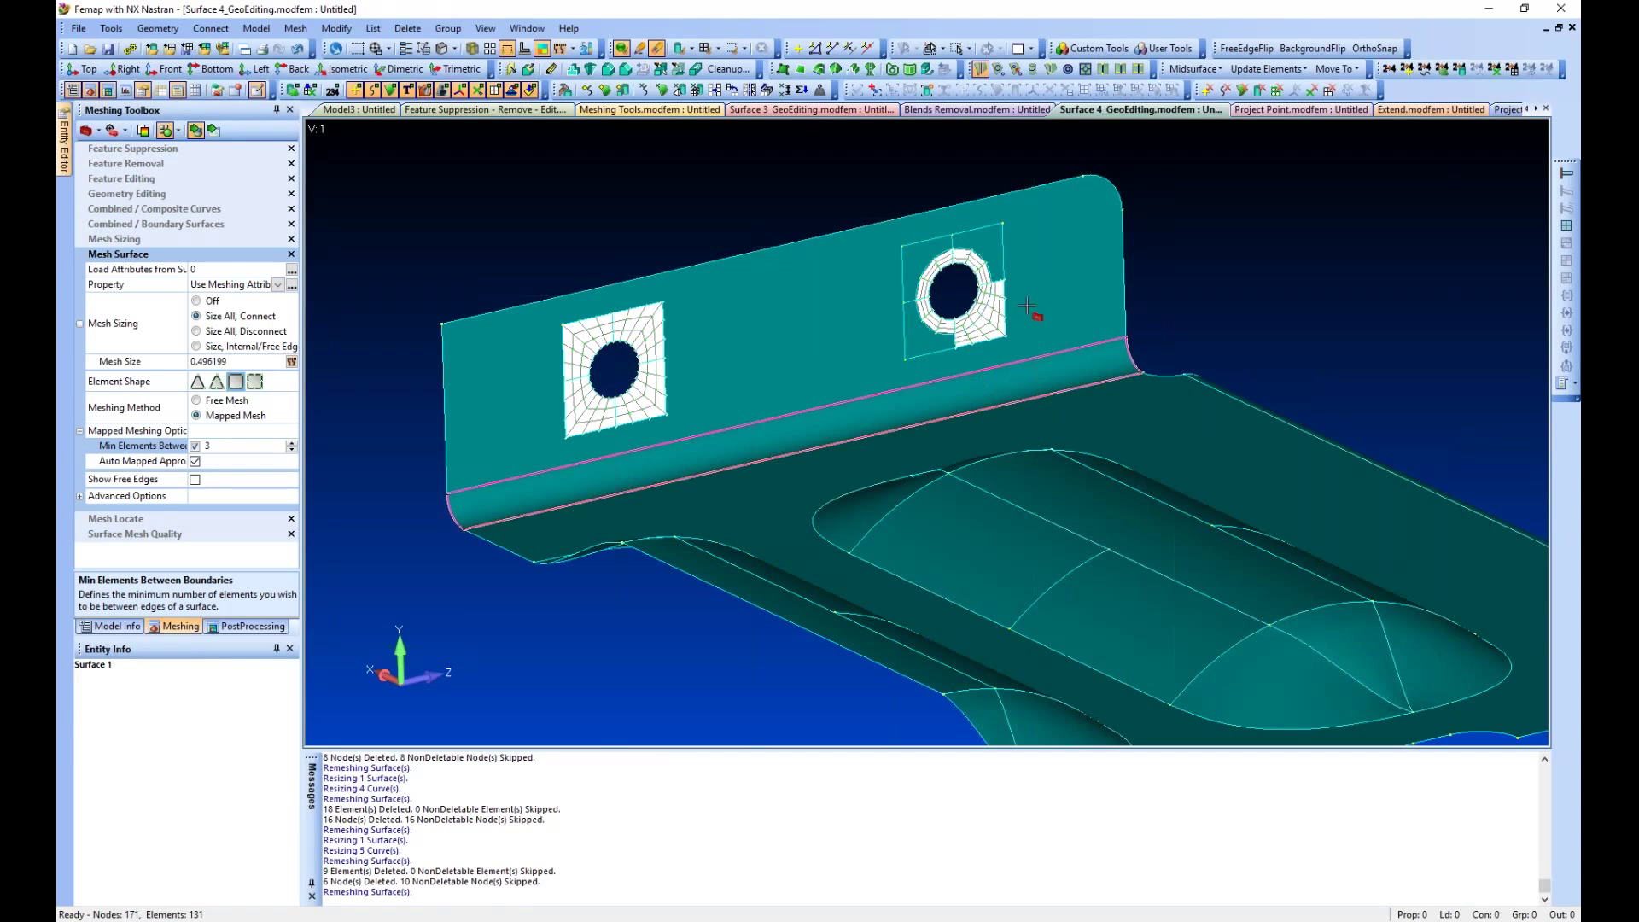
{"action": "left_click", "coordinate": [988, 247]}
{"action": "left_click", "coordinate": [921, 250]}
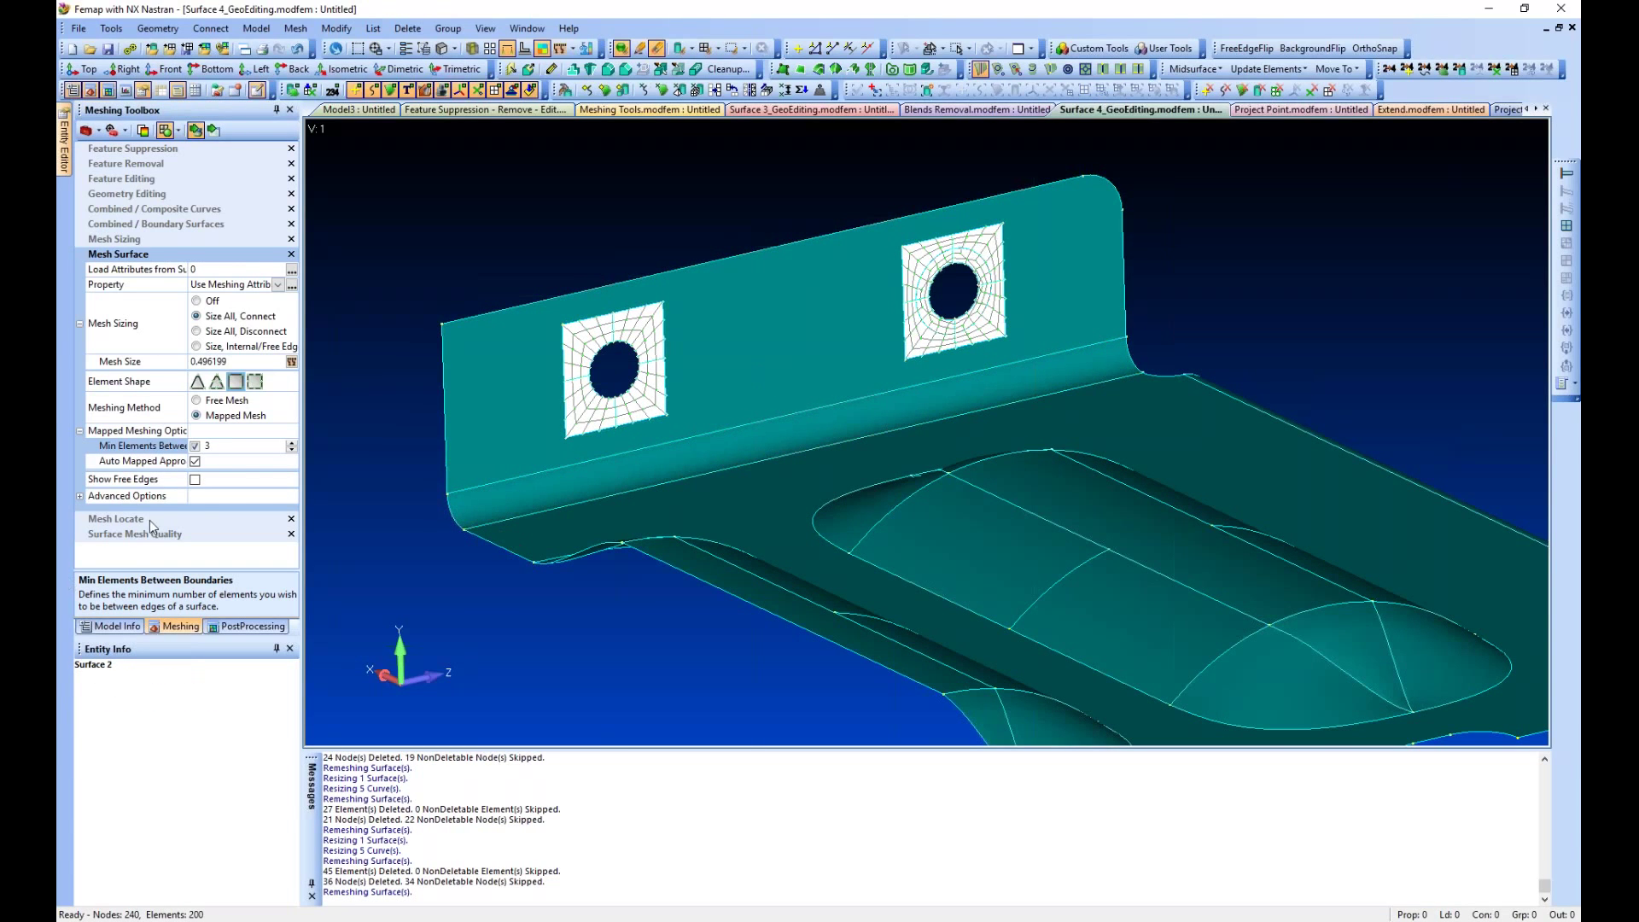
Adjust the mesh sizing on the washer curves around the second flange hole by 1 element per curve pick
{"action": "left_click", "coordinate": [145, 243]}
{"action": "left_click", "coordinate": [935, 281]}
{"action": "left_click", "coordinate": [970, 271]}
{"action": "left_click", "coordinate": [974, 306]}
{"action": "left_click", "coordinate": [973, 290]}
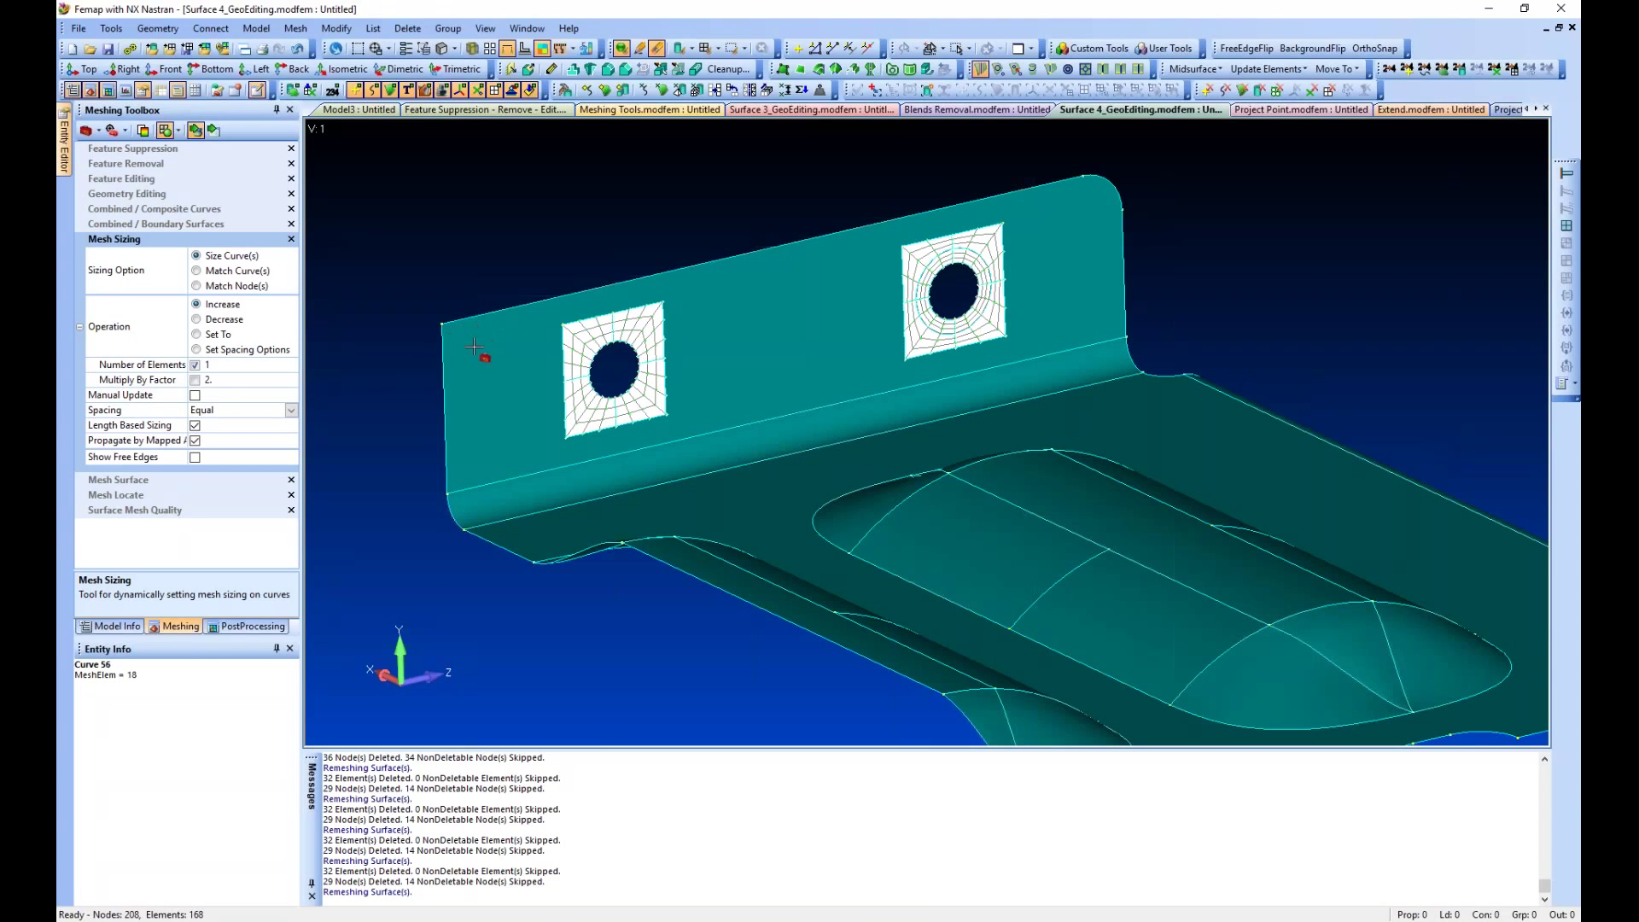
Try importing the "meshing tools" geometry into a new model with a scale factor of 39.37, and undo the import
{"action": "middle_click_drag", "start_coordinate": [387, 351], "coordinate": [417, 348], "text": "ctrl"}
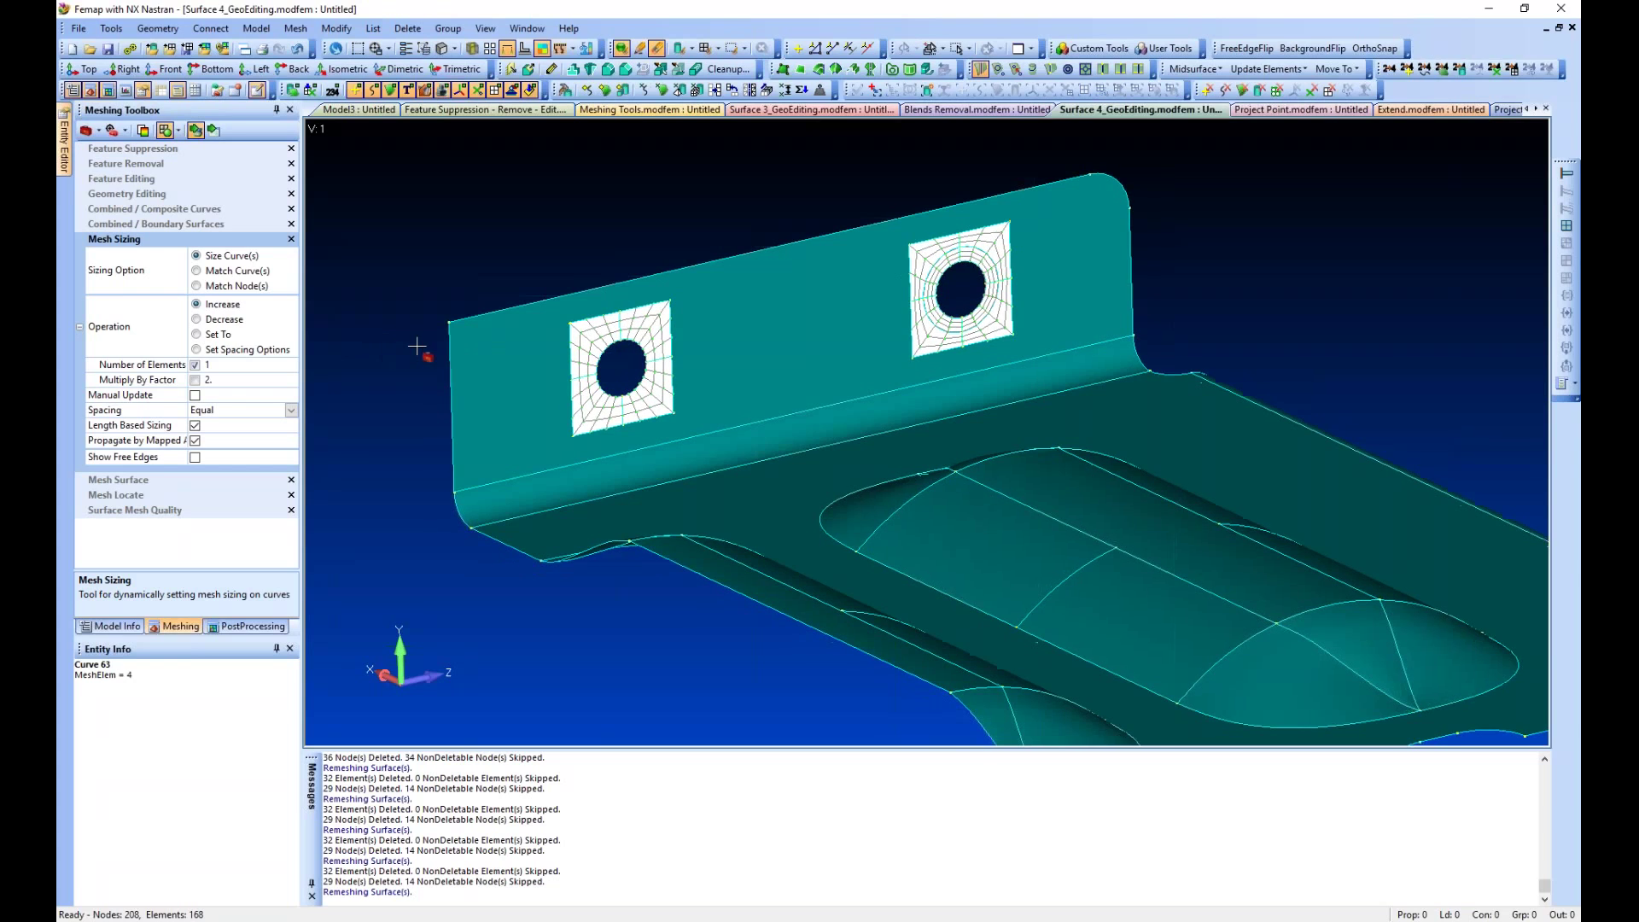
{"action": "left_click", "coordinate": [72, 49]}
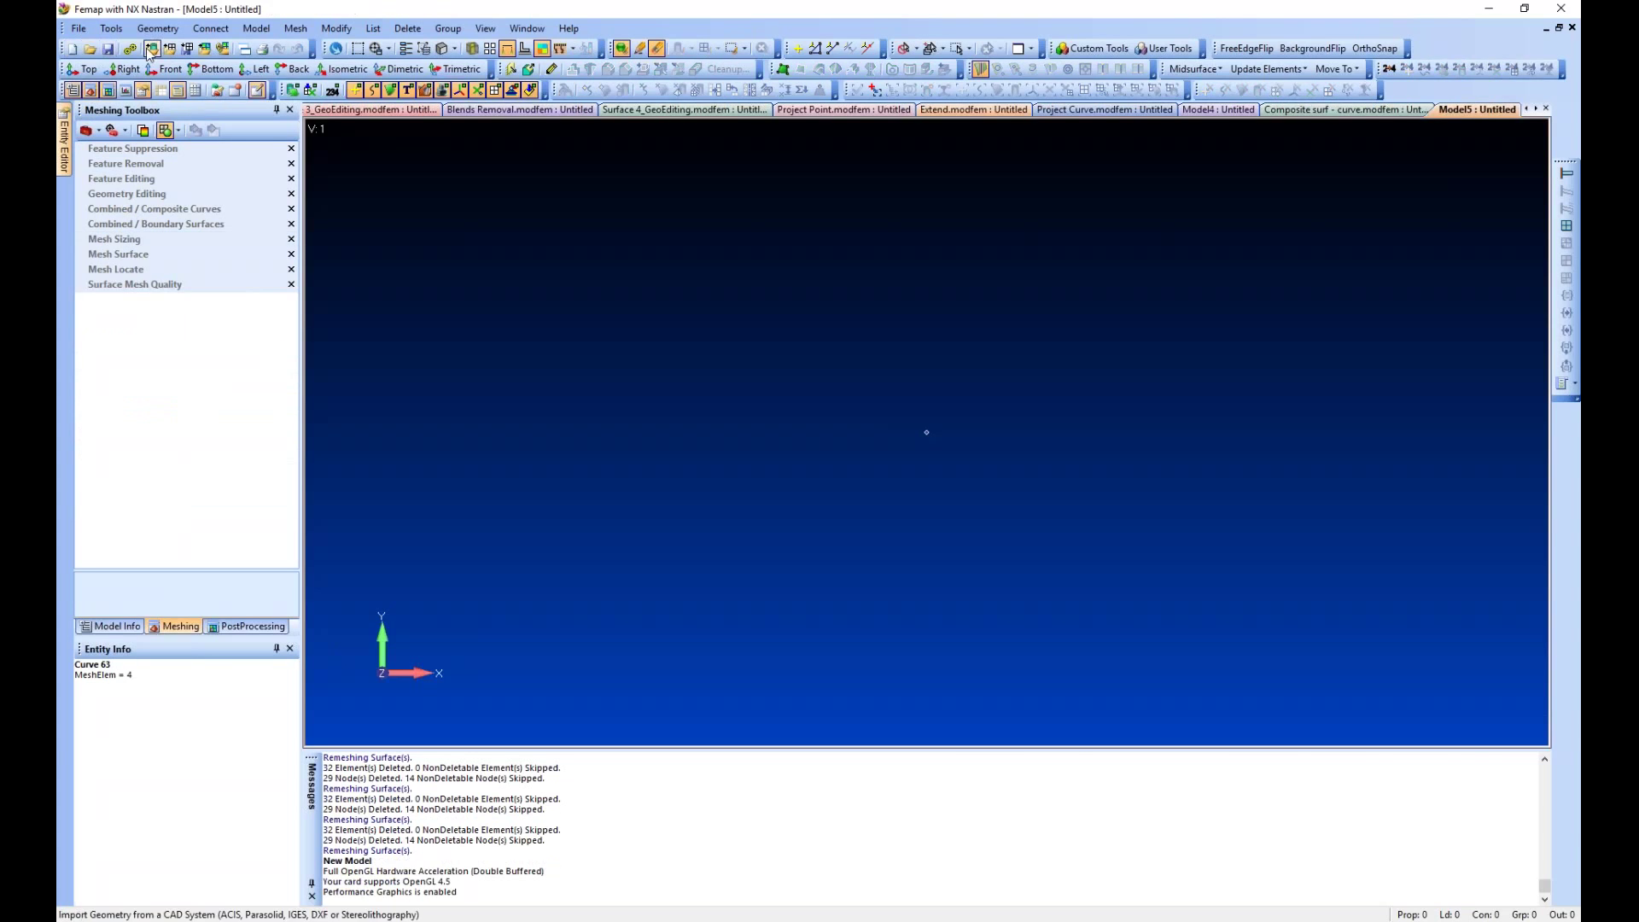
{"action": "left_click", "coordinate": [152, 48]}
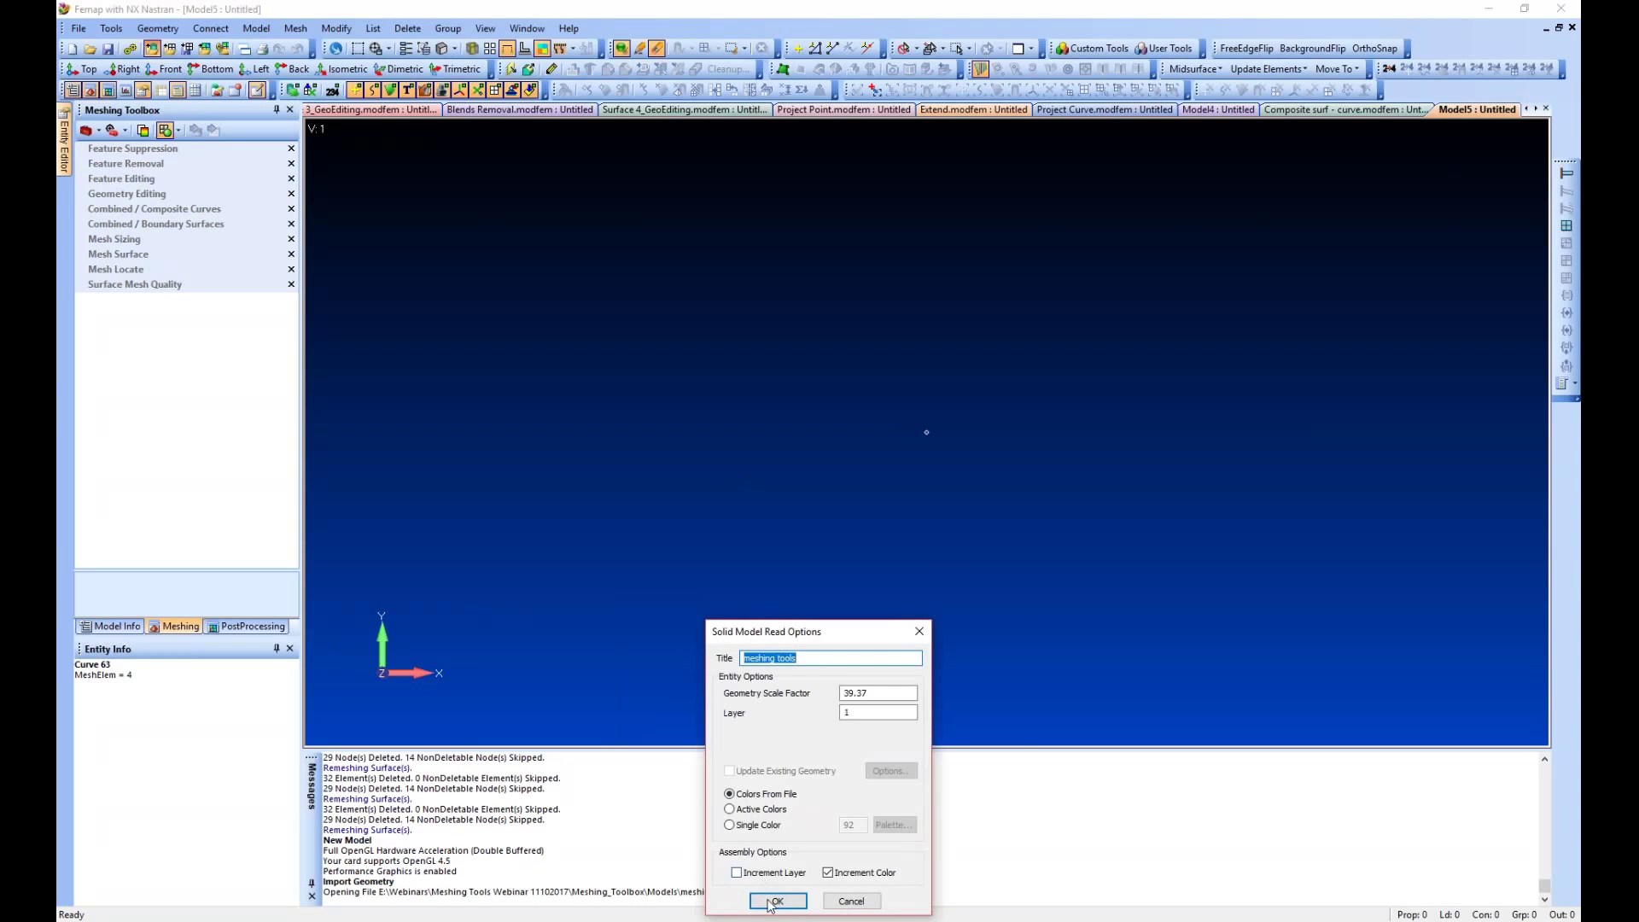
{"action": "left_click", "coordinate": [775, 901]}
{"action": "middle_click_drag", "start_coordinate": [1060, 439], "coordinate": [937, 166]}
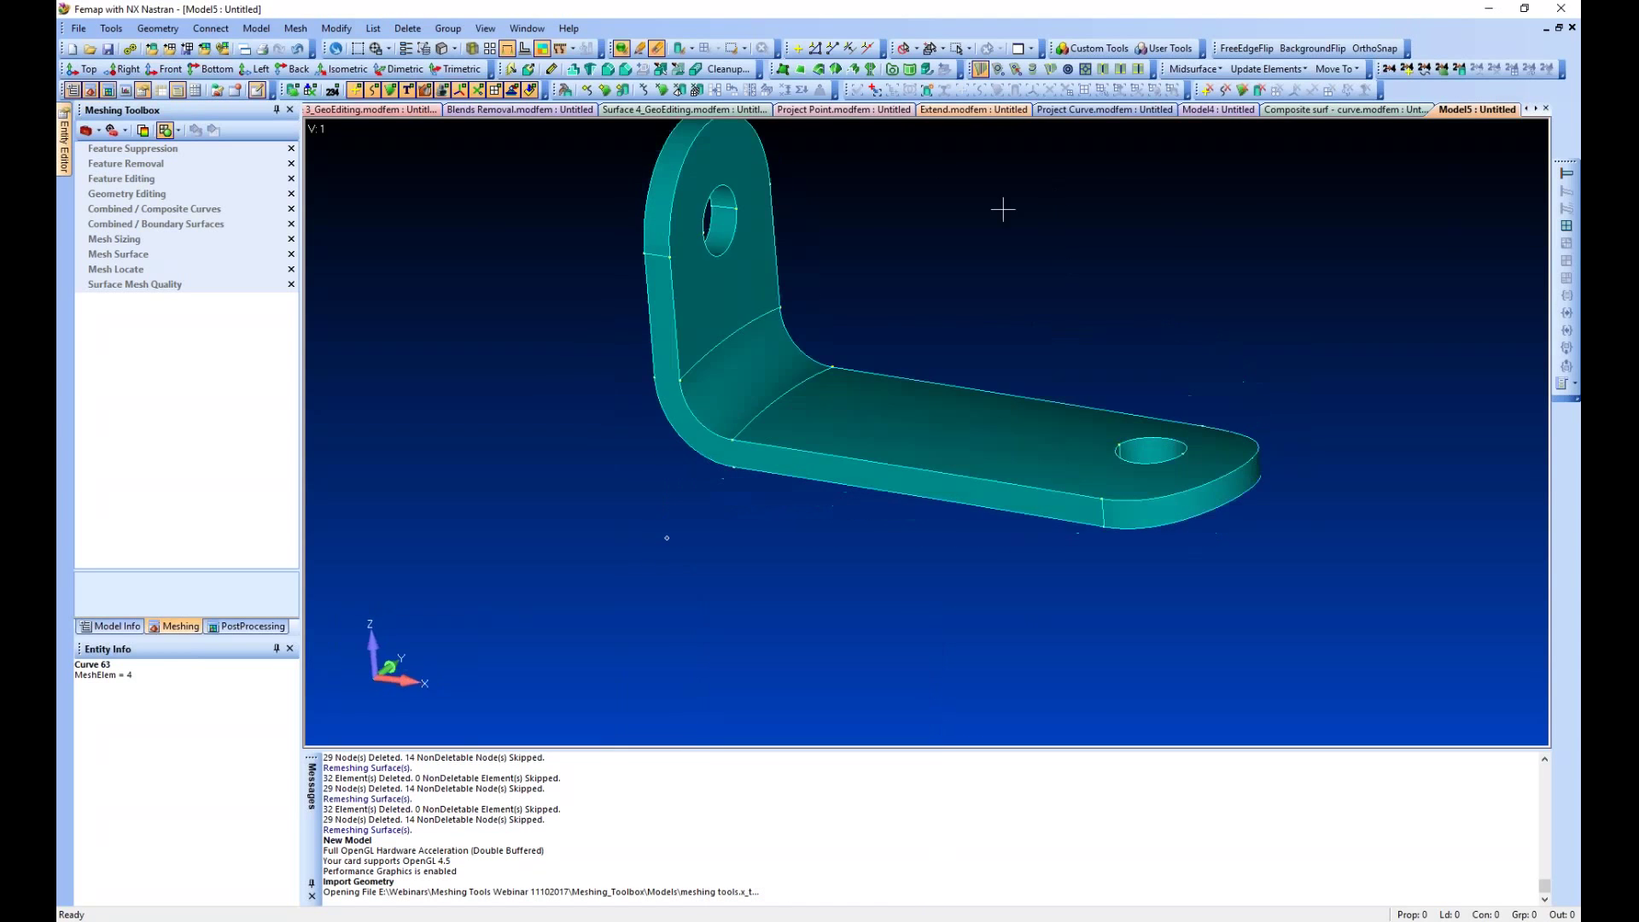
{"action": "key", "text": "ctrl+z"}
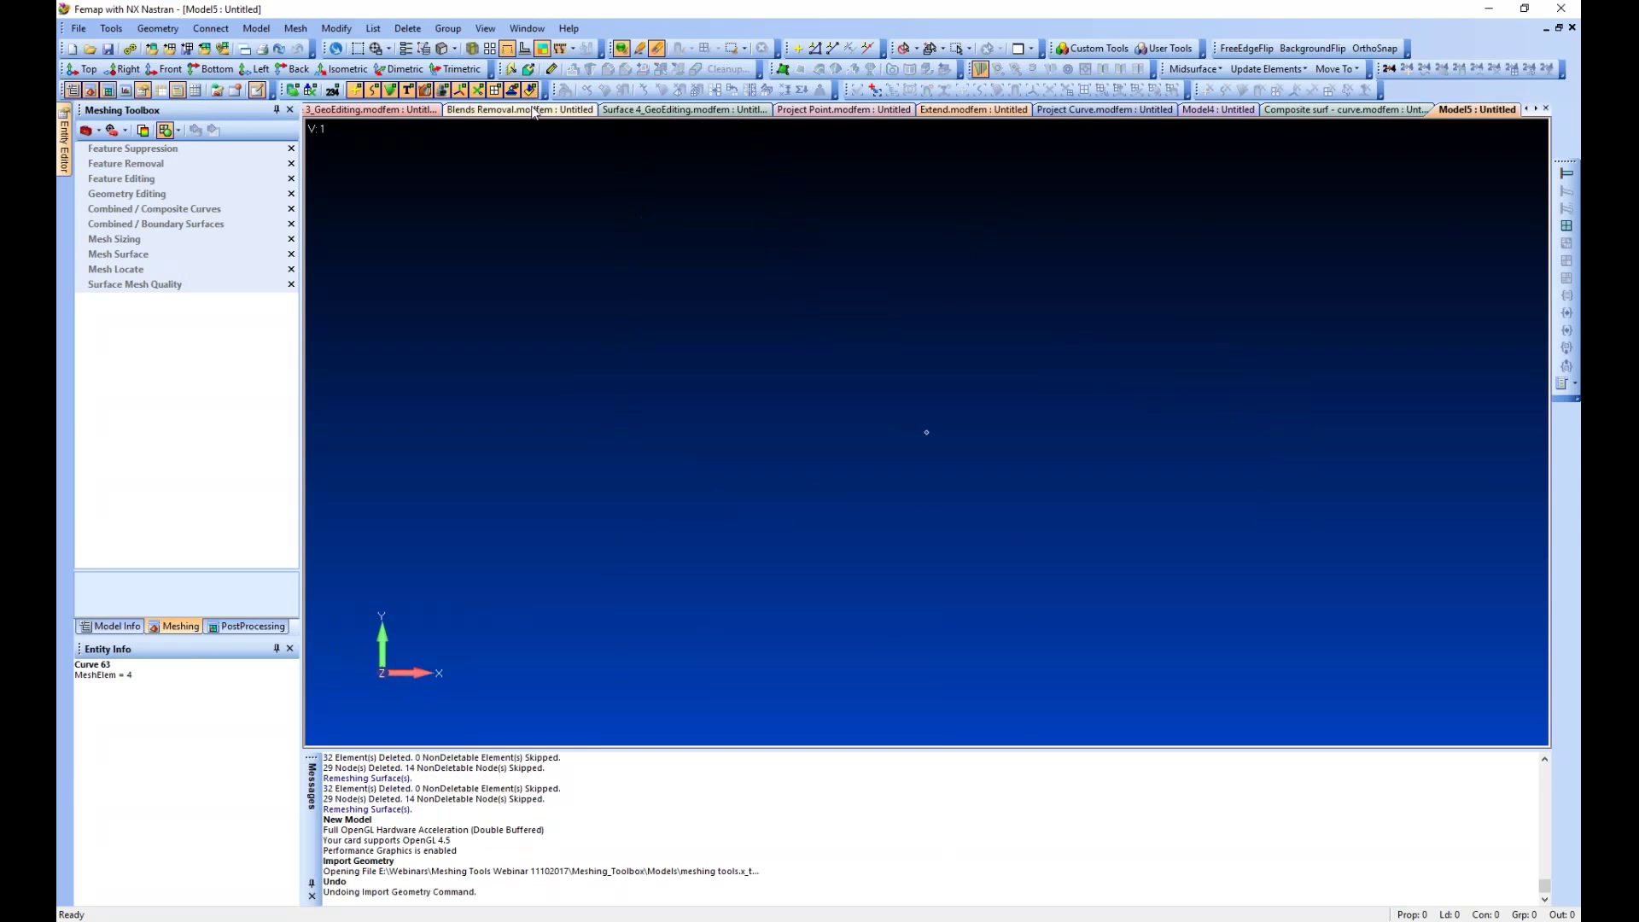
Return to the Surface 4_GeoEditing model and undo the mesh sizing, both holes' surface meshes, and the second flange hole's pad with washer
{"action": "left_click", "coordinate": [670, 110]}
{"action": "middle_click_drag", "start_coordinate": [735, 404], "coordinate": [614, 373], "text": "ctrl"}
{"action": "middle_click_drag", "start_coordinate": [990, 379], "coordinate": [968, 347]}
{"action": "middle_click_drag", "start_coordinate": [796, 275], "coordinate": [877, 436], "text": "ctrl"}
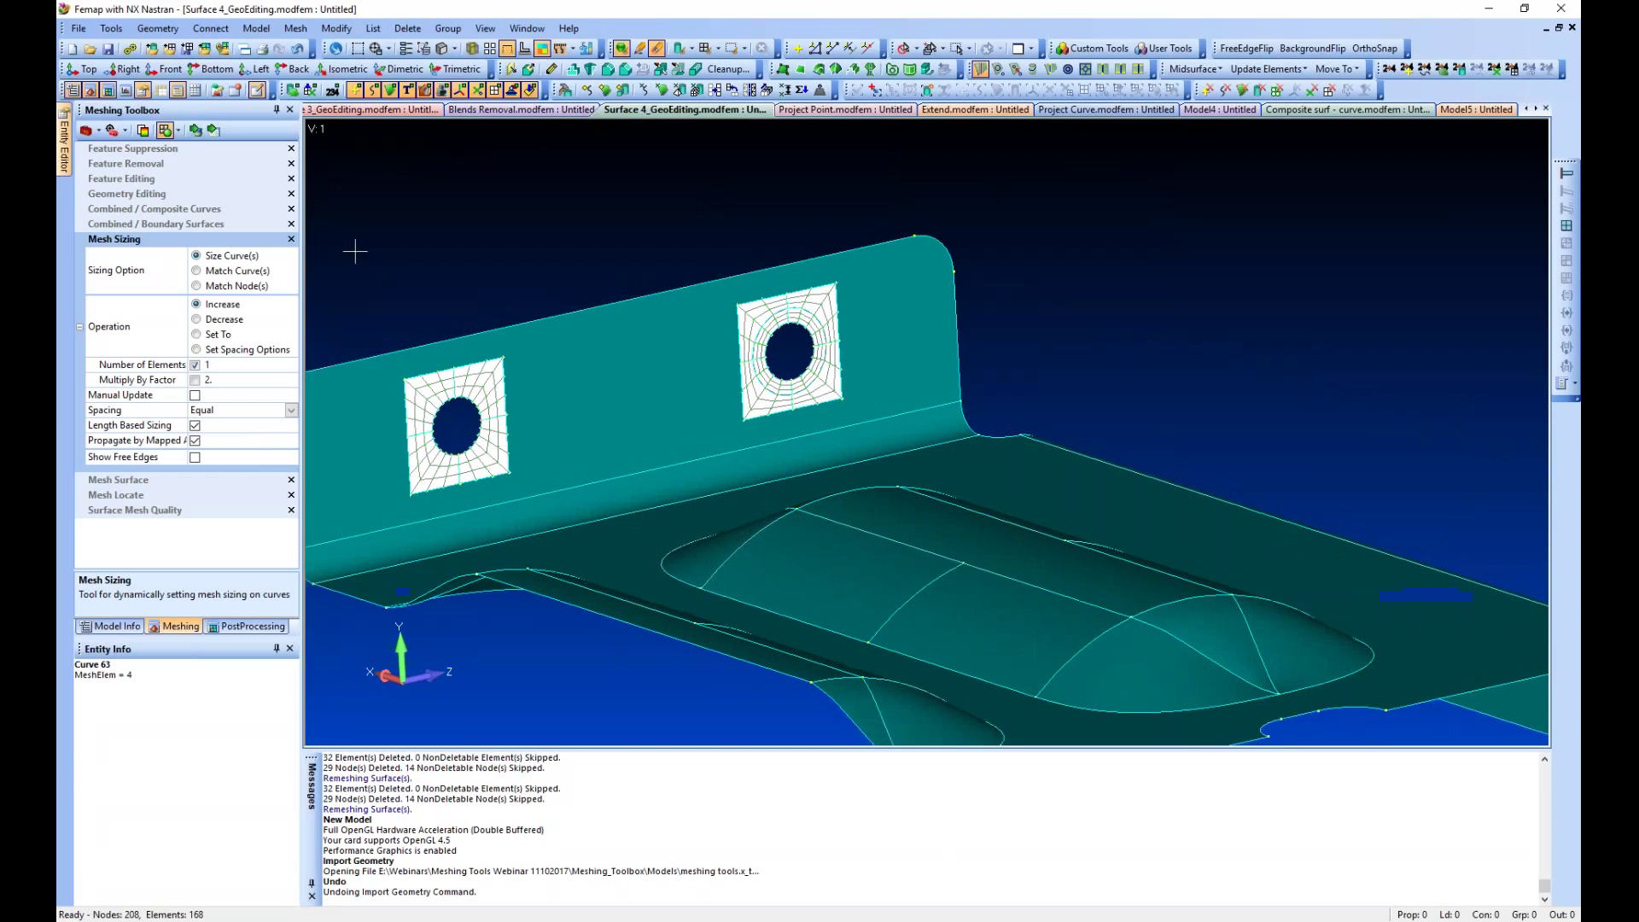
{"action": "key", "text": "ctrl+z"}
{"action": "key", "text": "ctrl+z"}
{"action": "key", "text": "ctrl+z"}
{"action": "key", "text": "ctrl+z"}
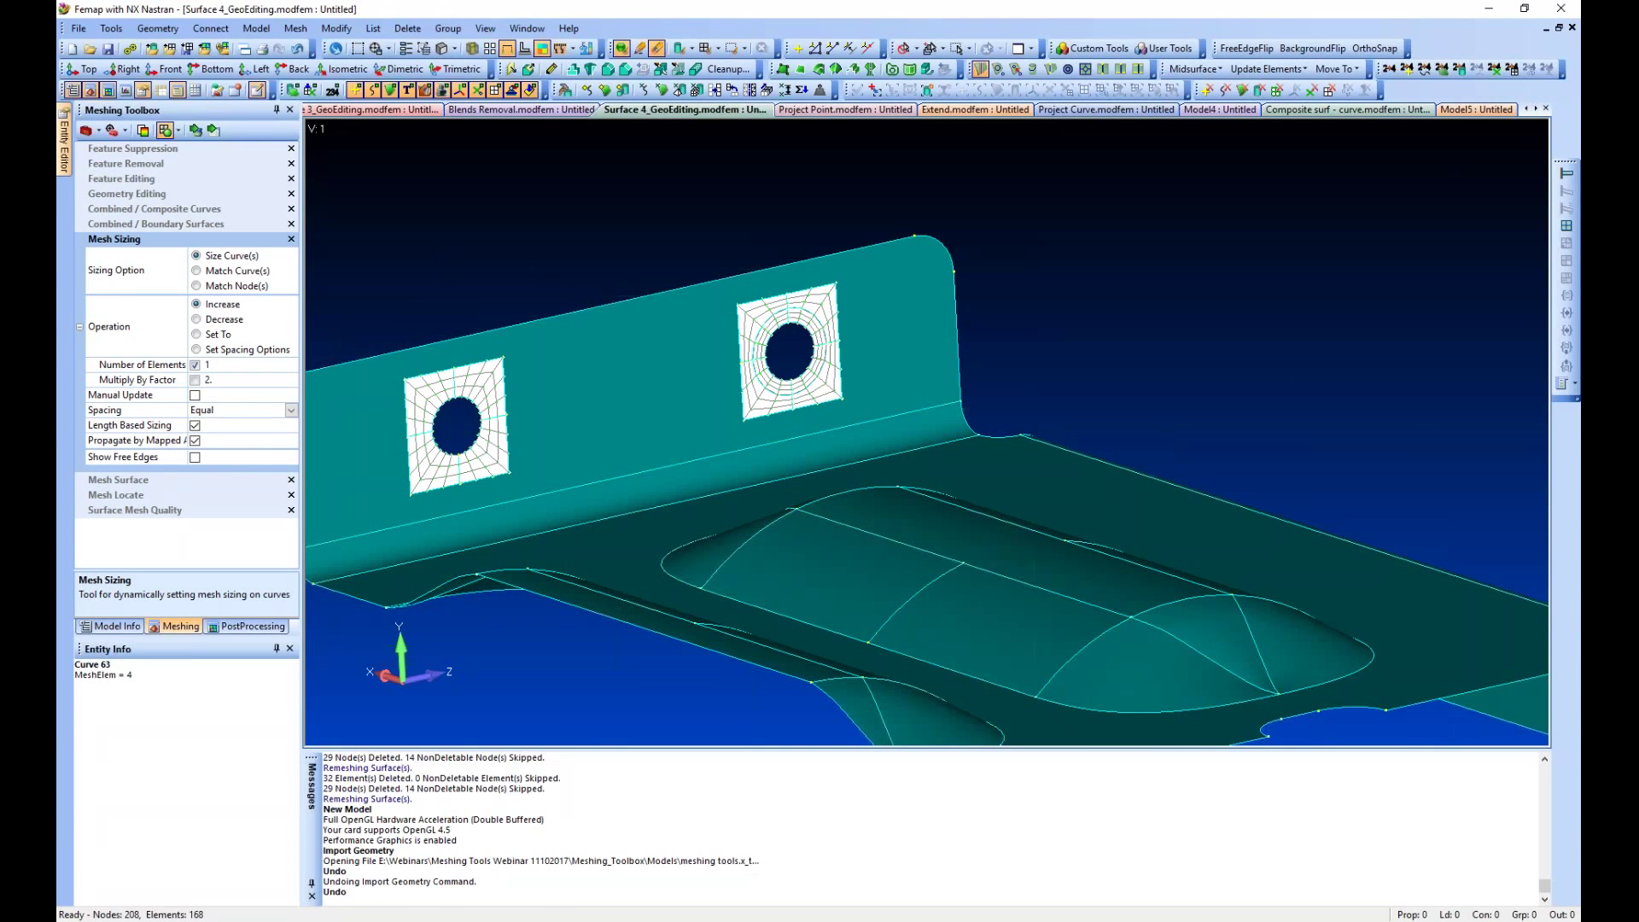
{"action": "key", "text": "ctrl+z"}
{"action": "key", "text": "ctrl+z"}
{"action": "key", "text": "ctrl+z"}
{"action": "key", "text": "ctrl+z"}
{"action": "key", "text": "ctrl+z"}
{"action": "key", "text": "ctrl+z"}
{"action": "key", "text": "ctrl+z"}
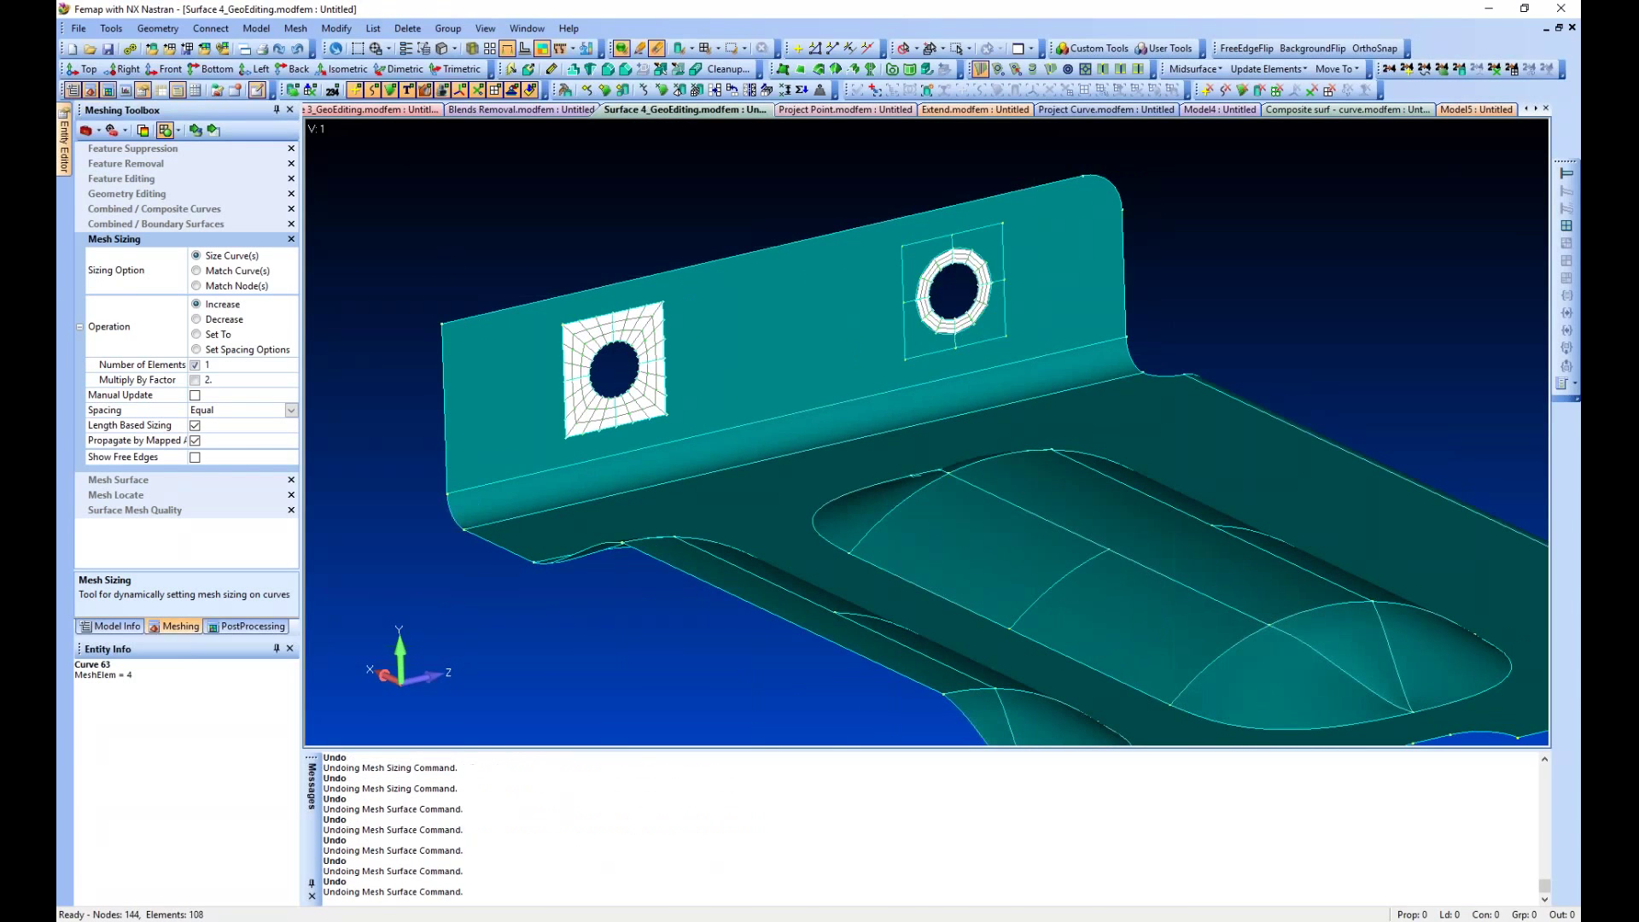
{"action": "key", "text": "ctrl+z"}
{"action": "key", "text": "ctrl+z"}
{"action": "key", "text": "ctrl+z"}
{"action": "key", "text": "ctrl+z"}
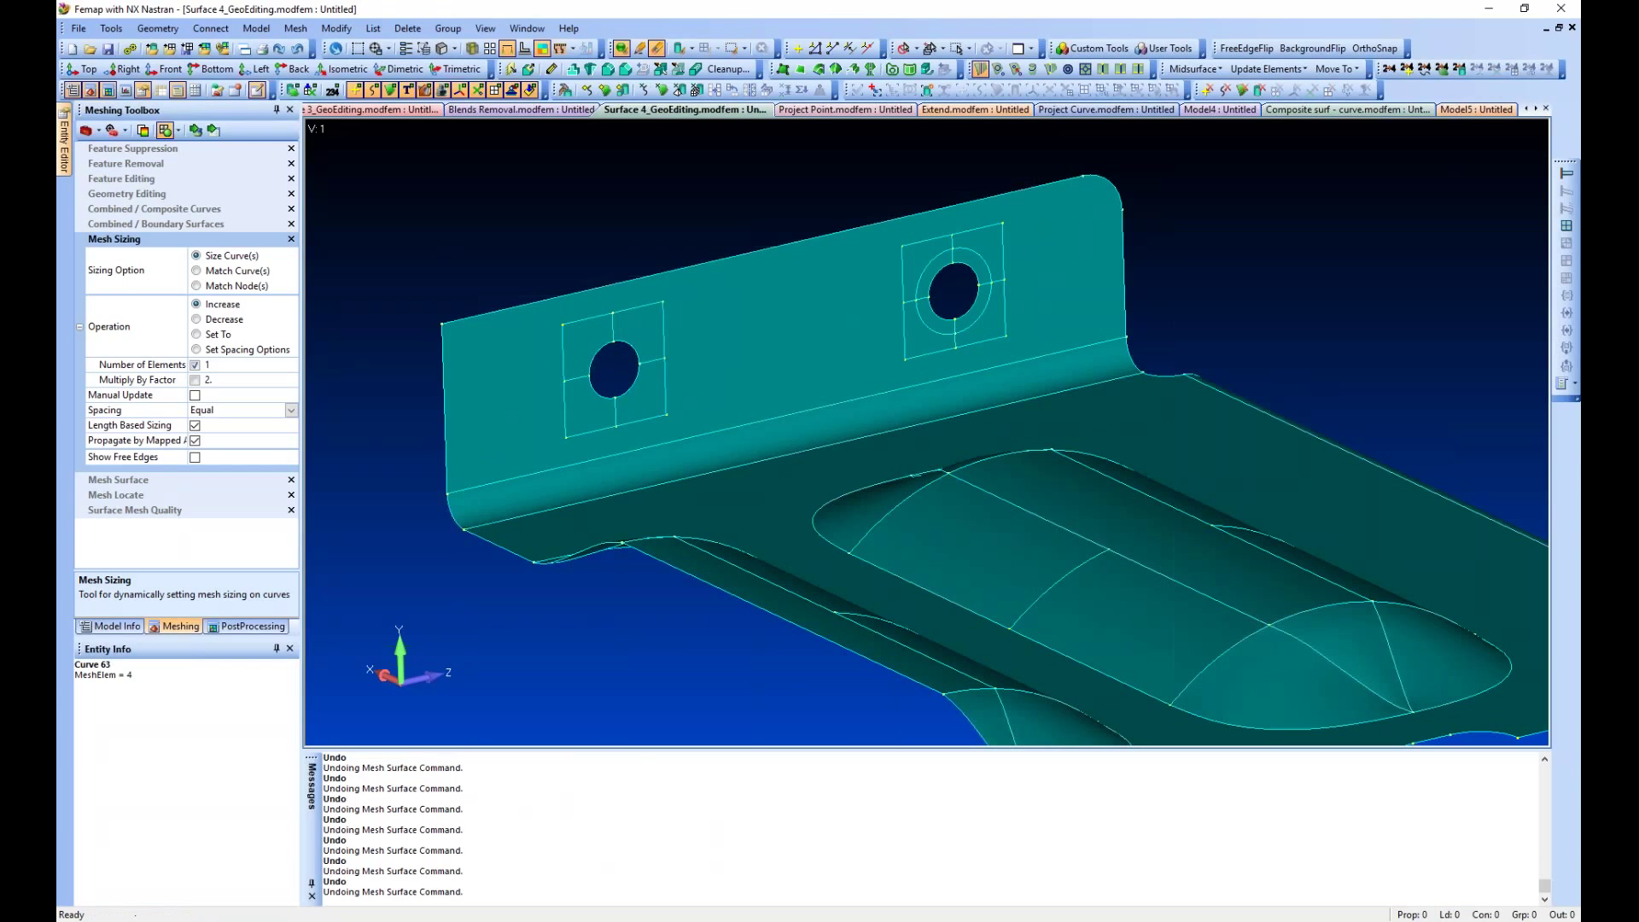
{"action": "middle_click_drag", "start_coordinate": [905, 367], "coordinate": [879, 372], "text": "ctrl"}
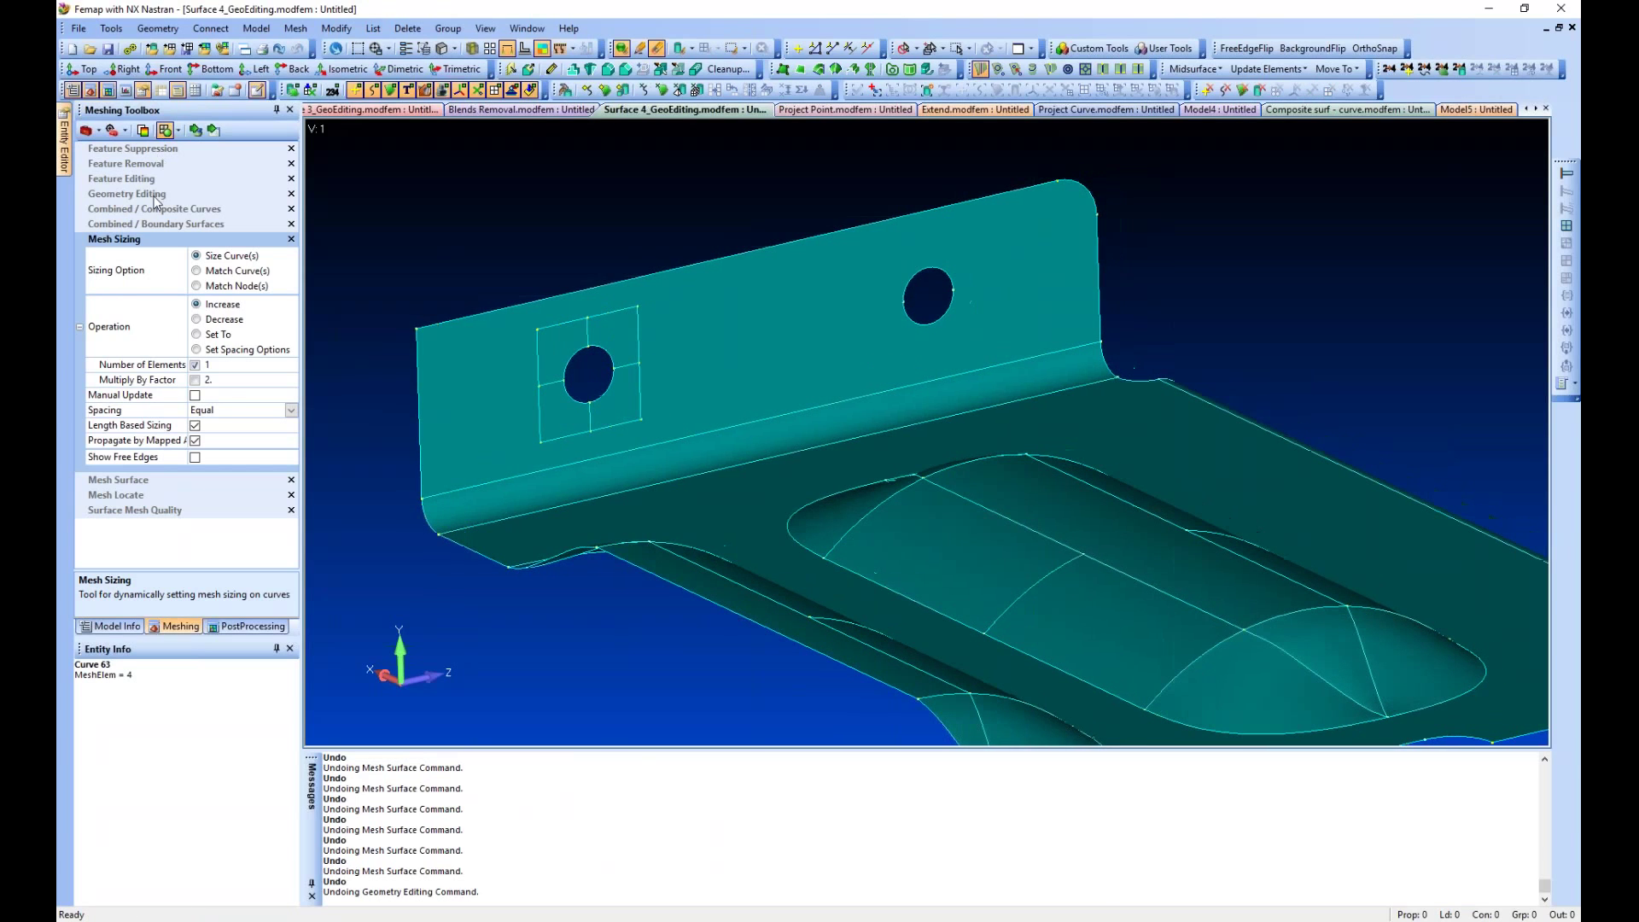
Add a washer around the second flange hole using the Geometry Editing Washer operation with a factor of 1
{"action": "left_click", "coordinate": [147, 198]}
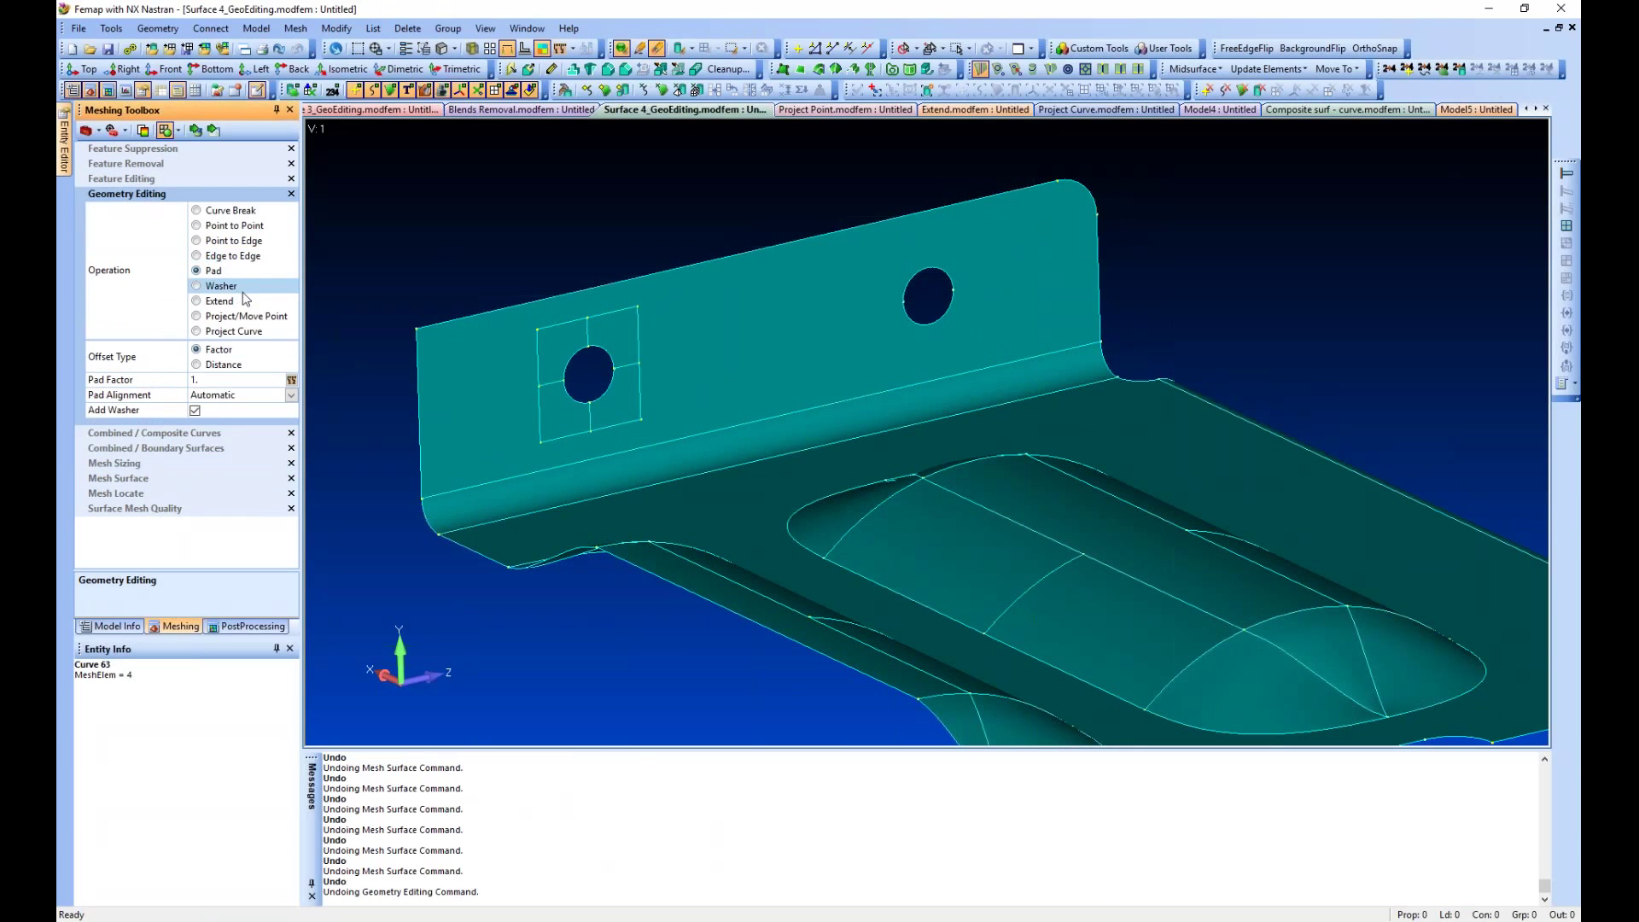
{"action": "left_click", "coordinate": [228, 289]}
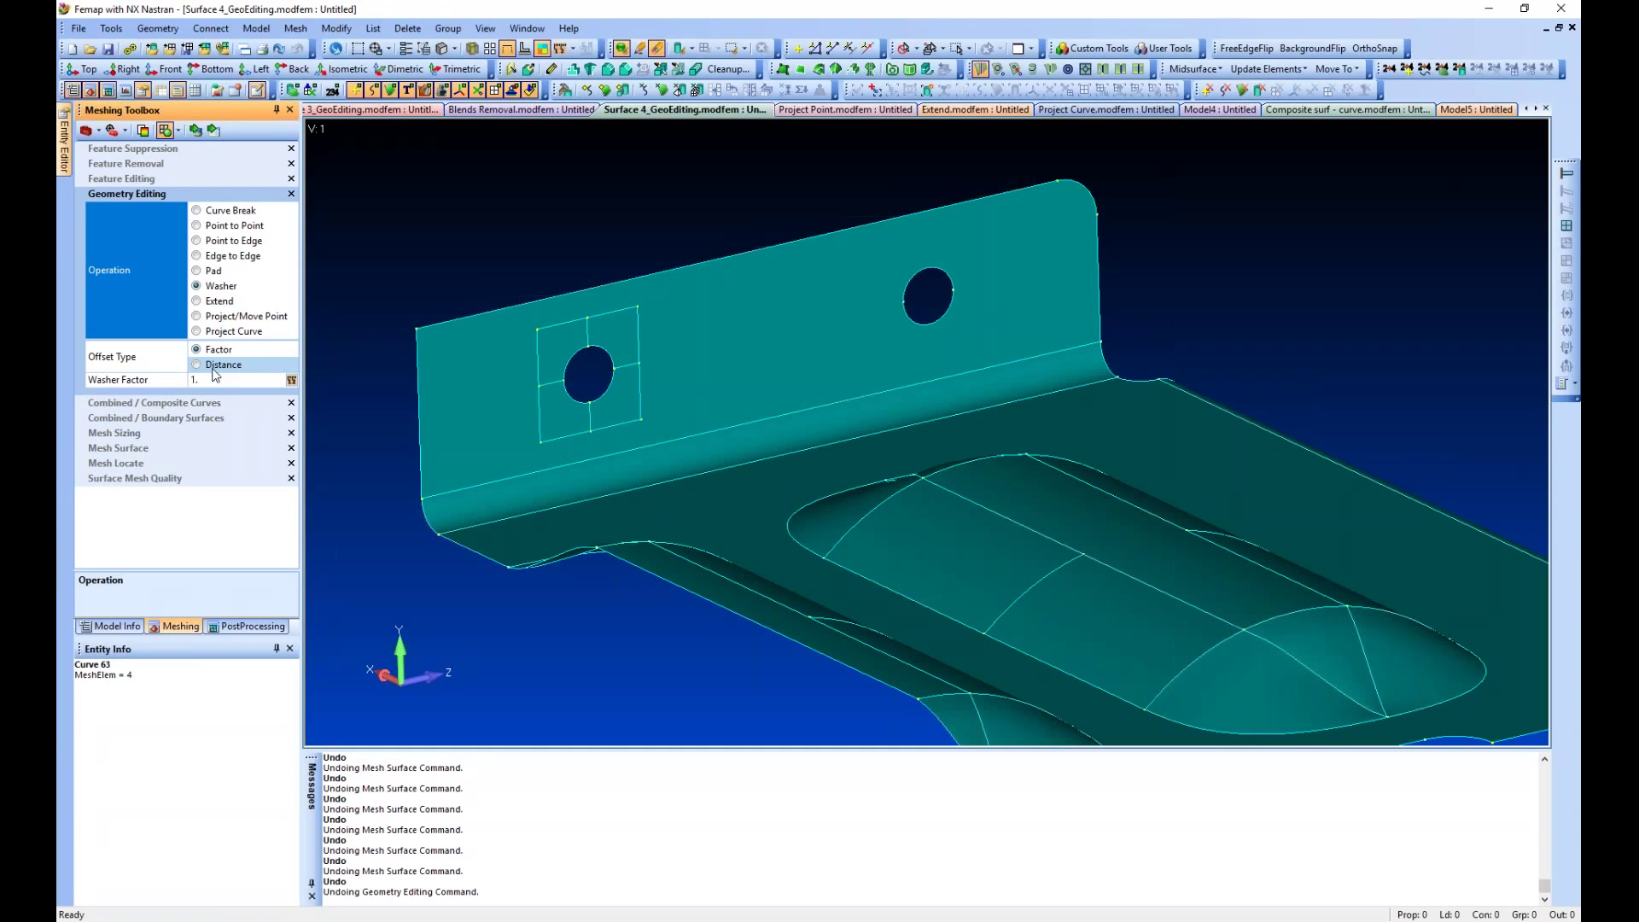
{"action": "left_click", "coordinate": [195, 132]}
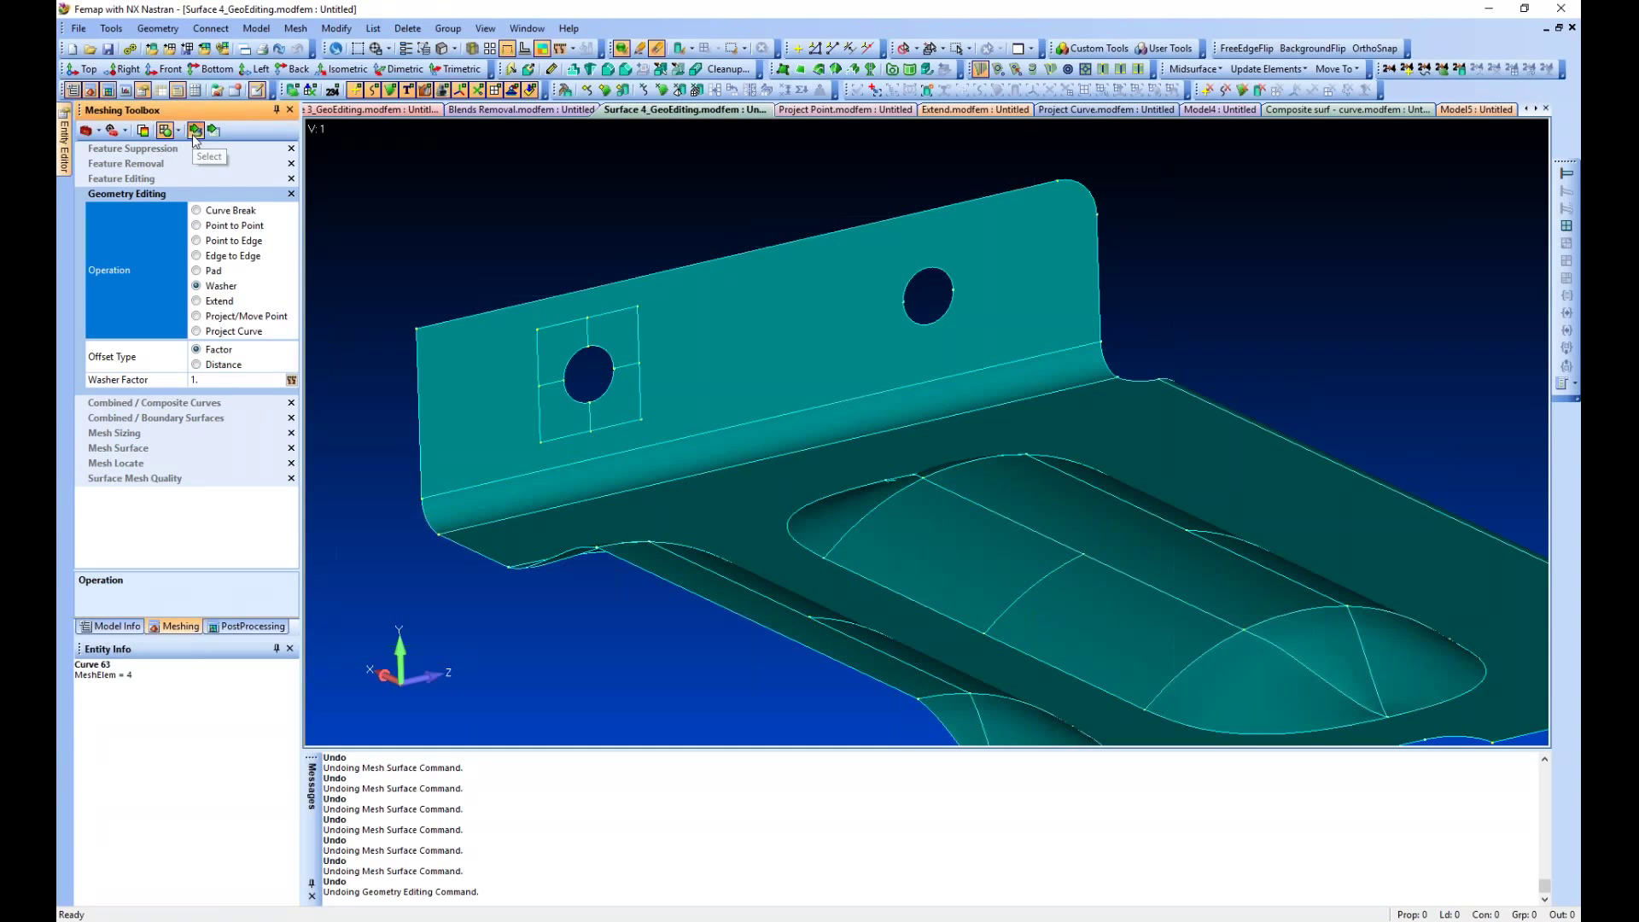
{"action": "left_click", "coordinate": [930, 325]}
{"action": "middle_click_drag", "start_coordinate": [791, 321], "coordinate": [780, 355], "text": "ctrl"}
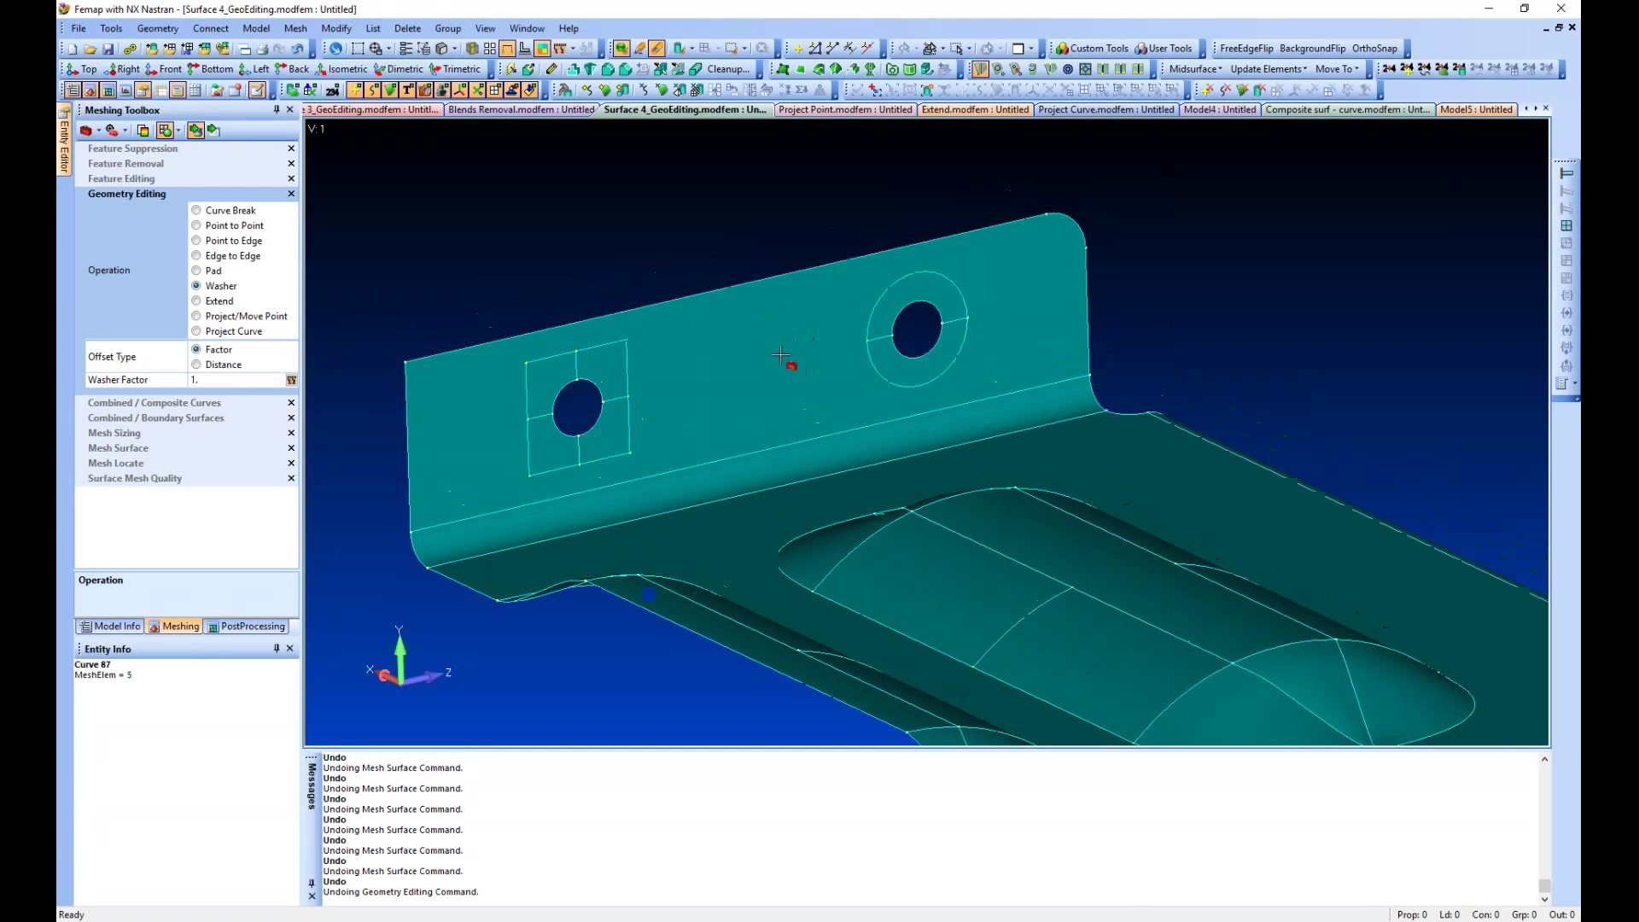
Mesh both washer surfaces around the second flange hole with the Mapped Mesh method and Size All, Connect sizing
{"action": "left_click", "coordinate": [128, 450]}
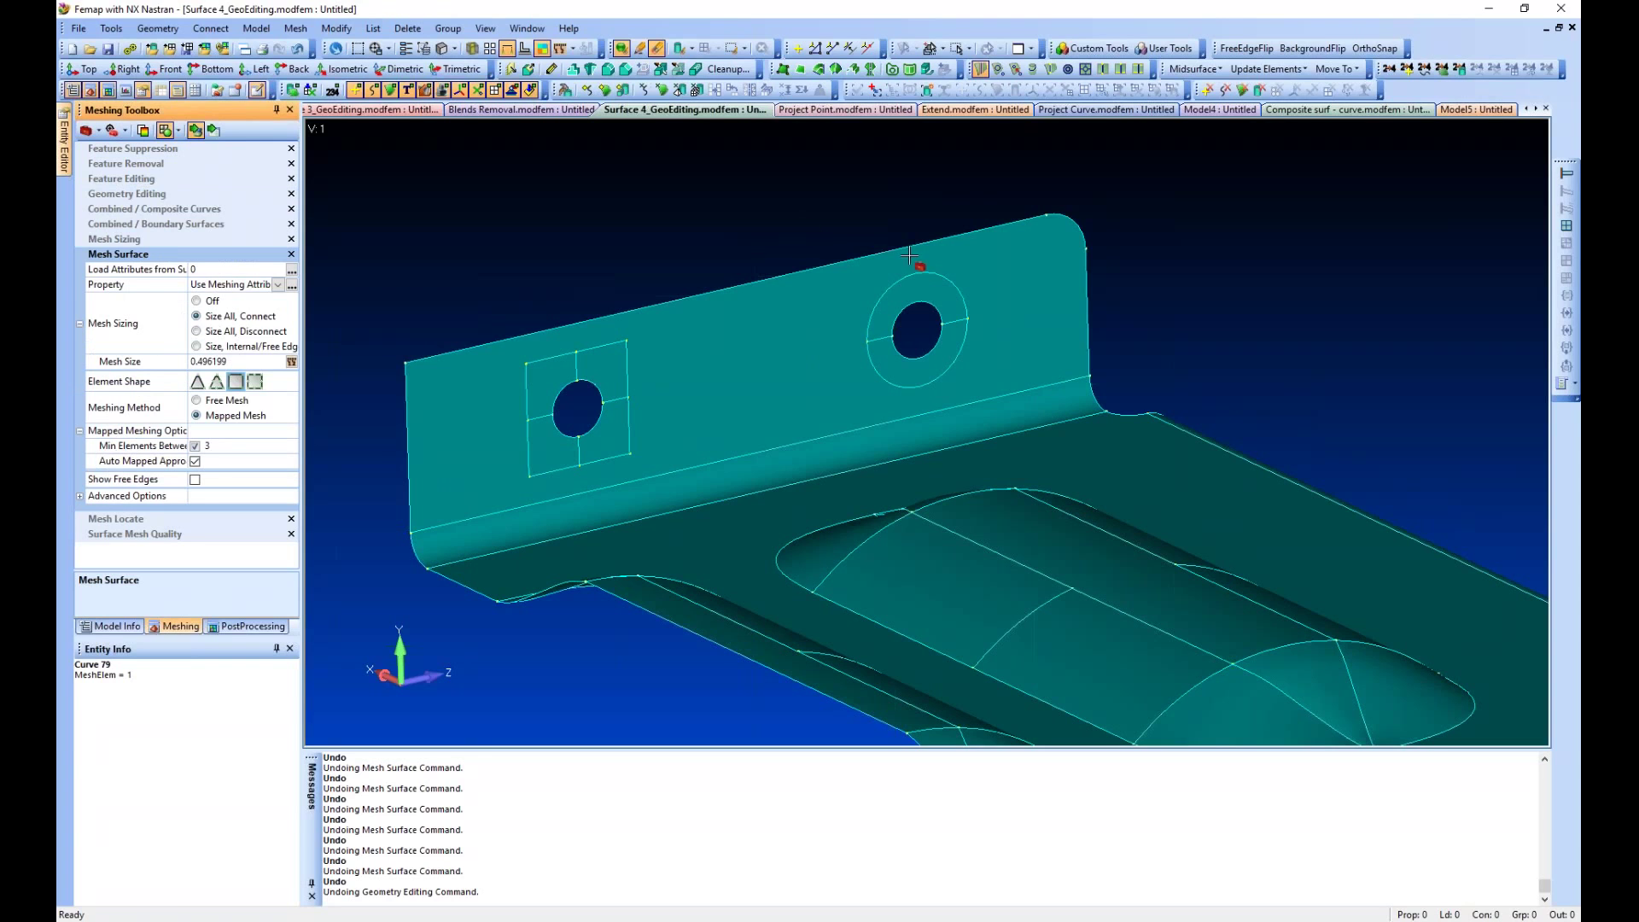
{"action": "left_click", "coordinate": [932, 285]}
{"action": "left_click", "coordinate": [946, 352]}
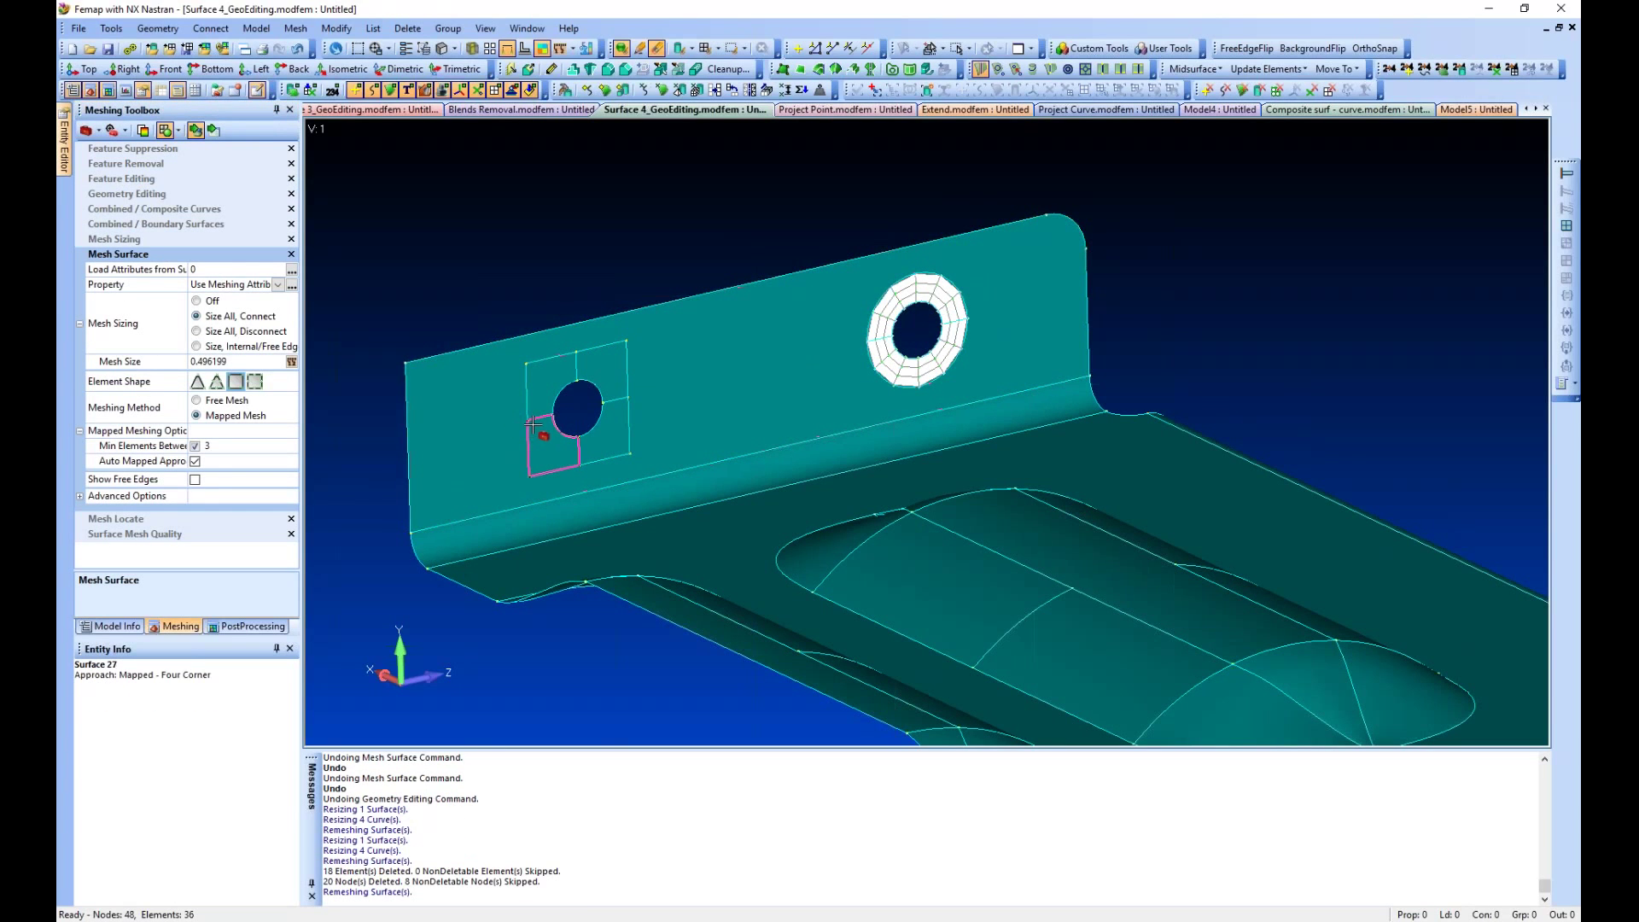
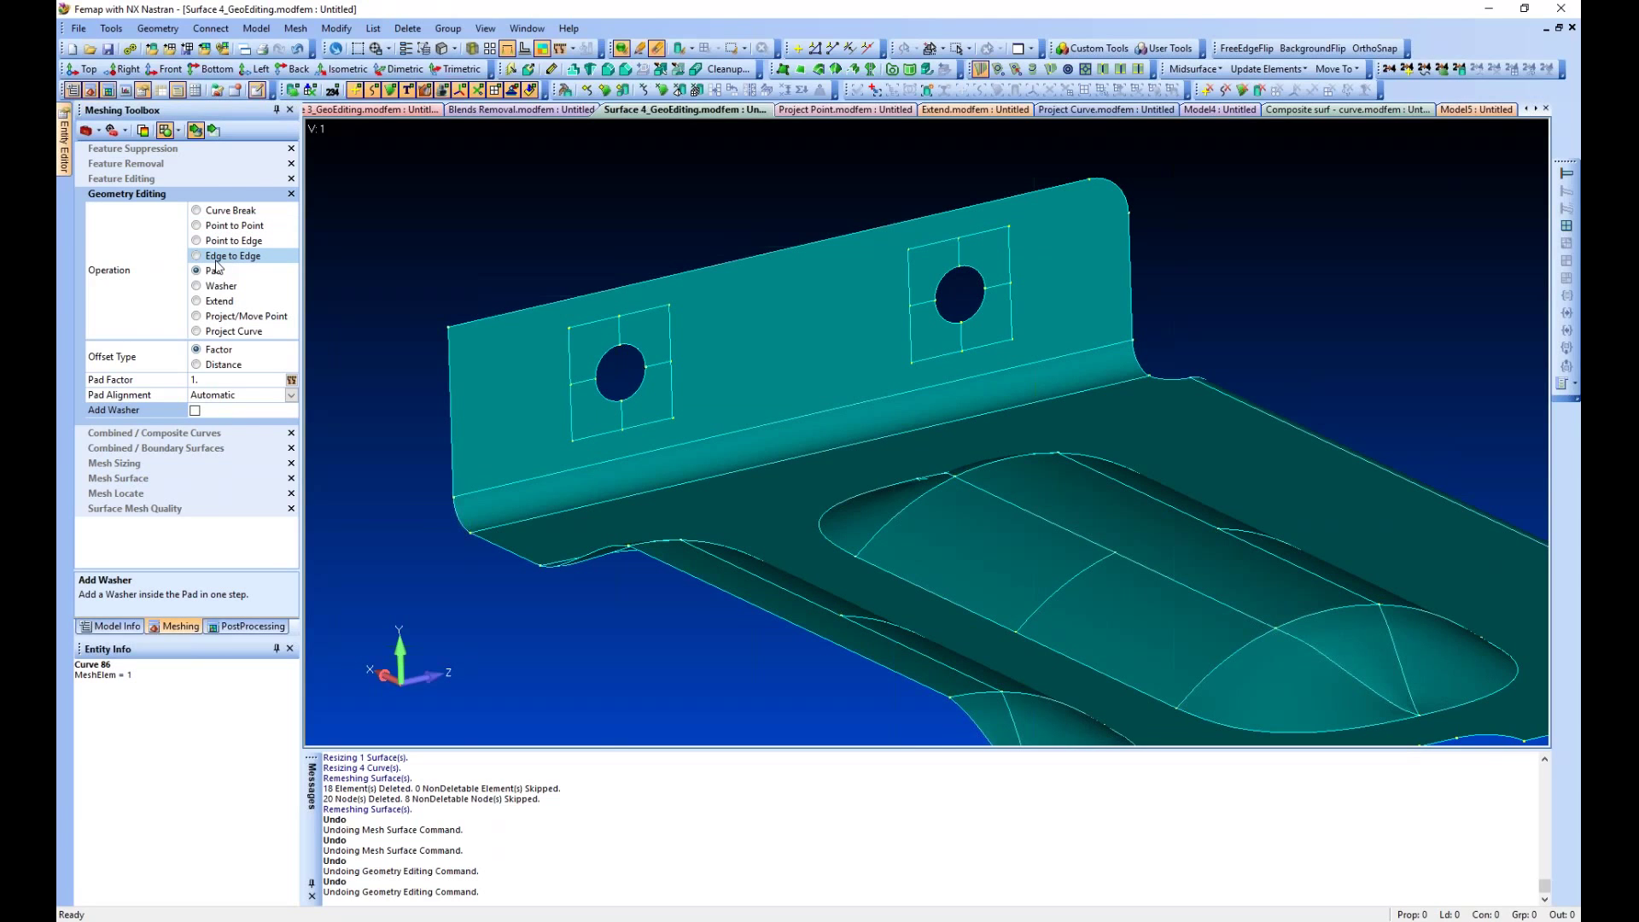
{"action": "left_click", "coordinate": [158, 28]}
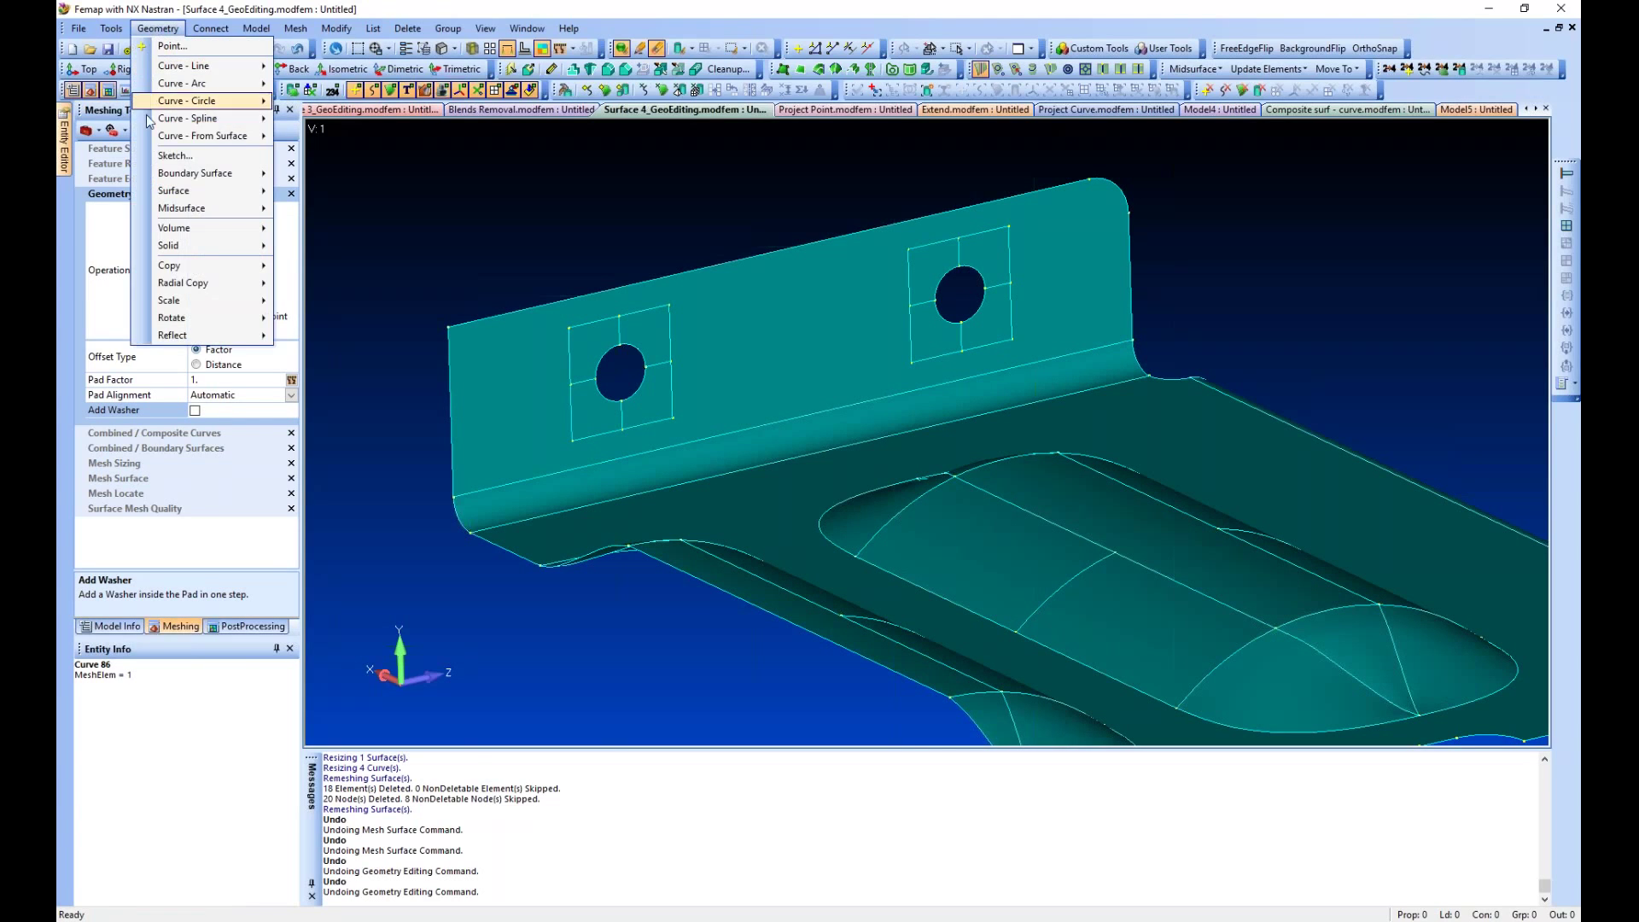
{"action": "left_click", "coordinate": [515, 236]}
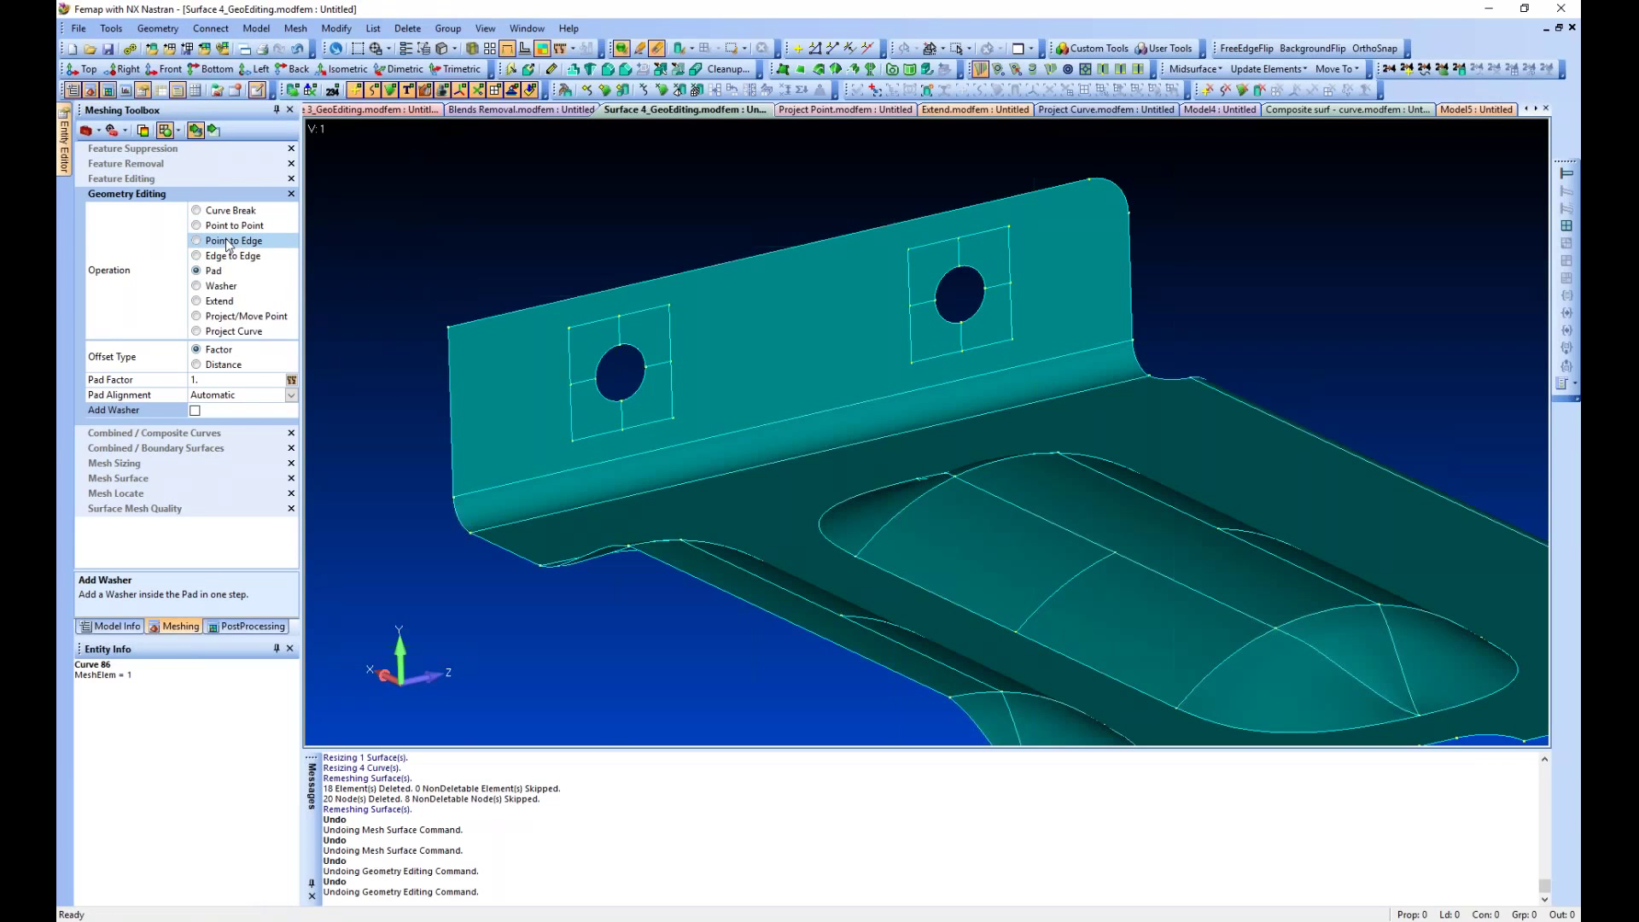
Mesh the pad surfaces around both flange holes and the surrounding flange surface with Mapped Mesh and Size All, Connect sizing
{"action": "left_click", "coordinate": [140, 480]}
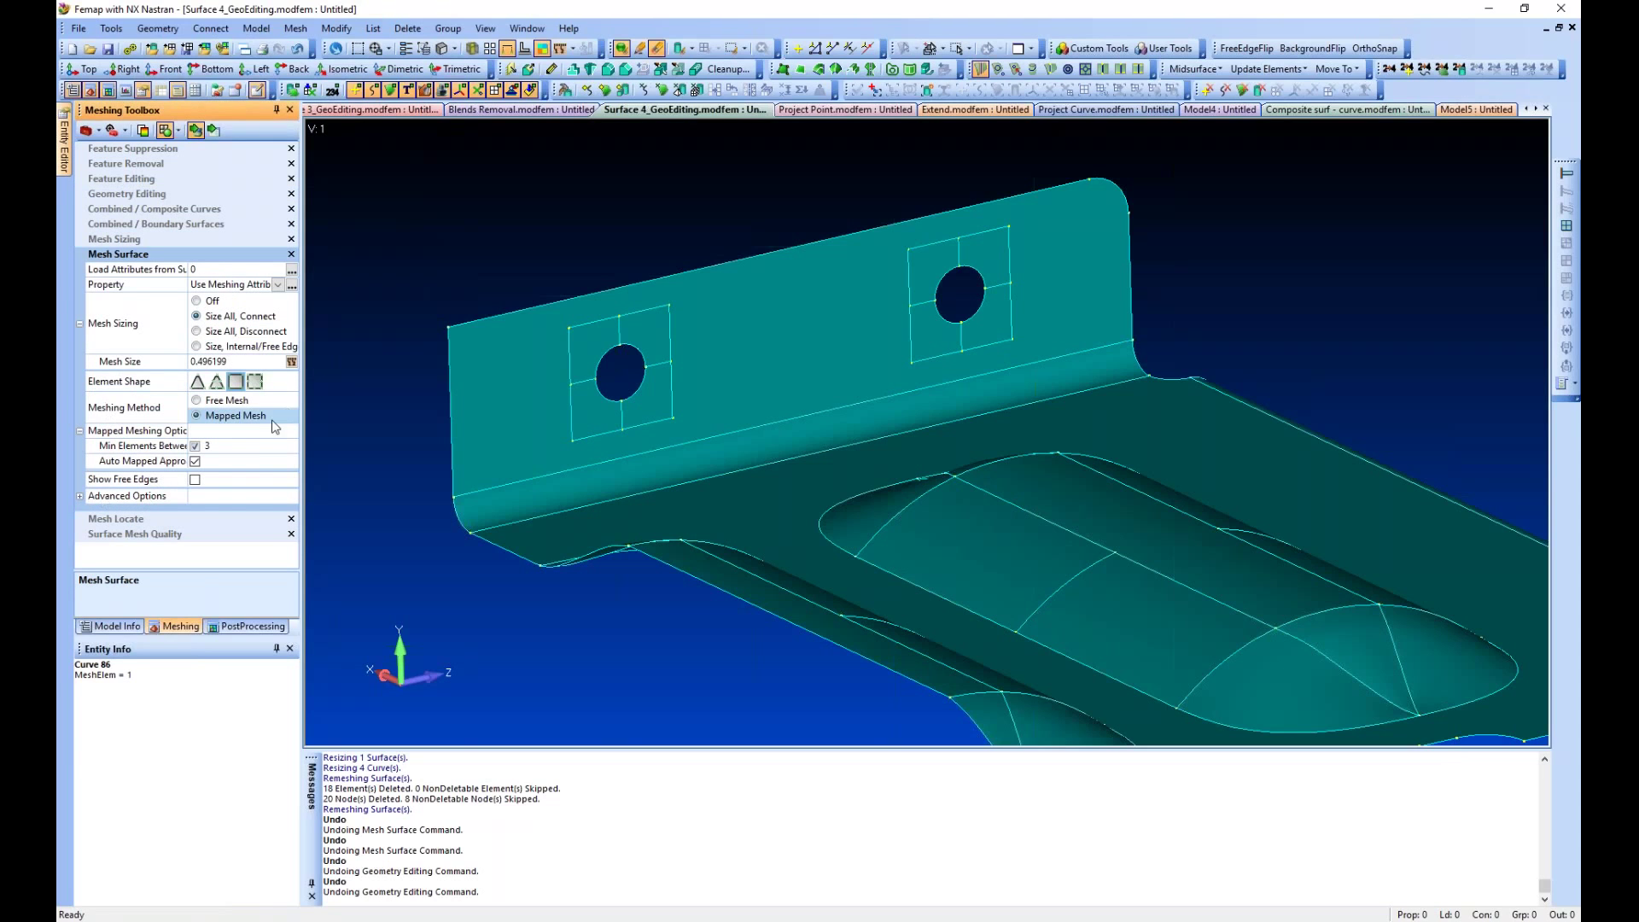
{"action": "left_click", "coordinate": [656, 376]}
{"action": "left_click", "coordinate": [588, 357]}
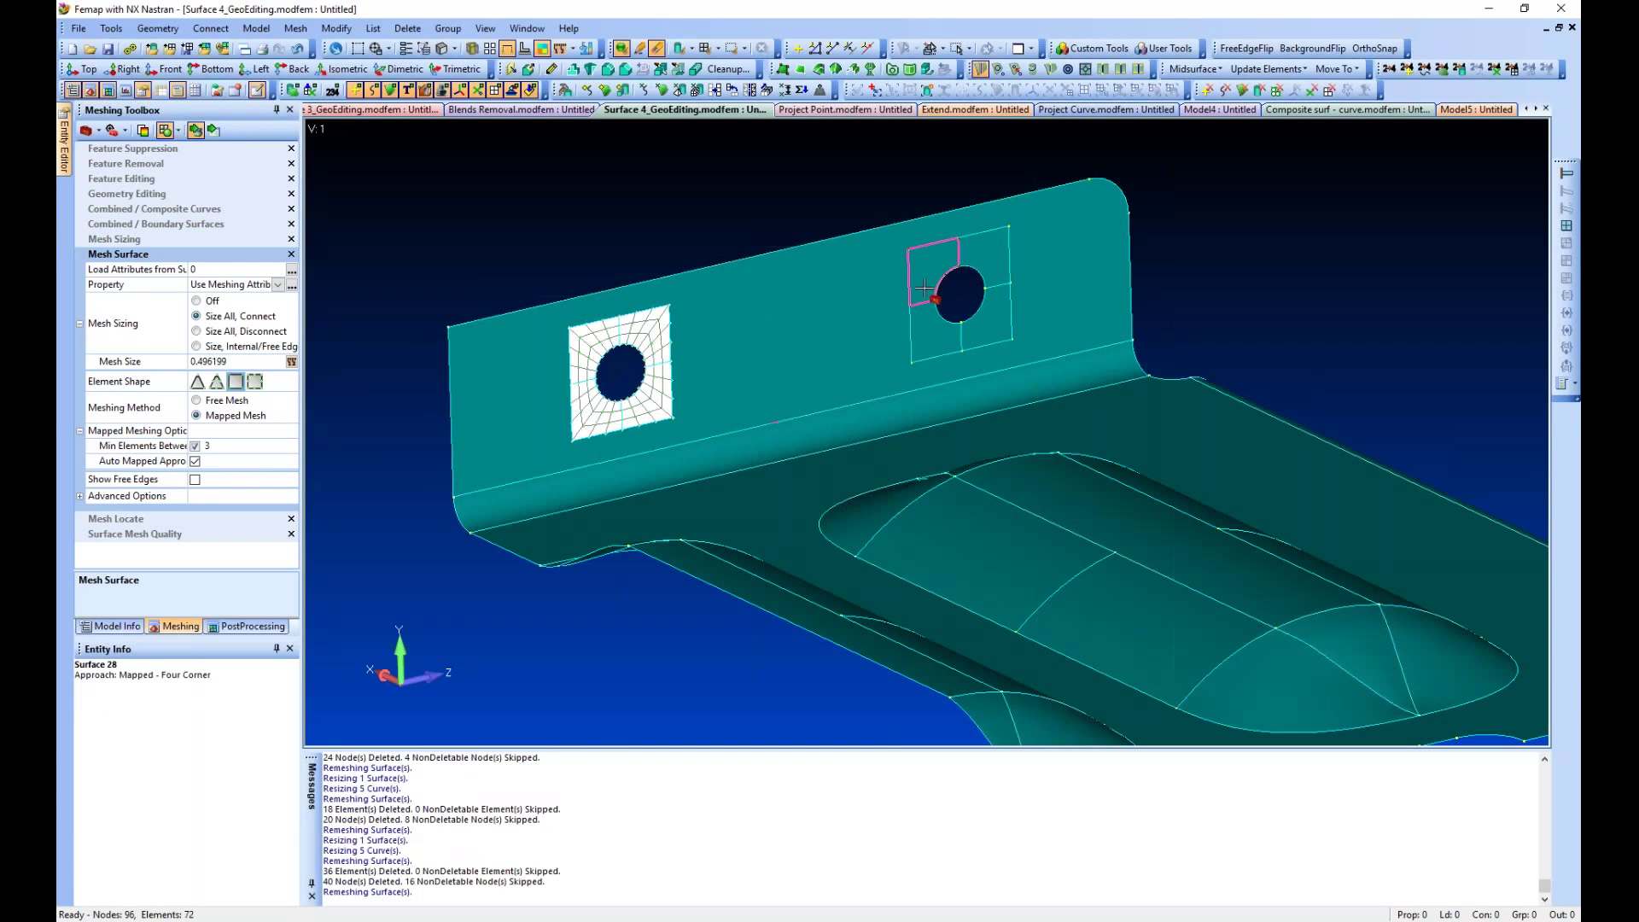
{"action": "left_click", "coordinate": [927, 271]}
{"action": "left_click", "coordinate": [929, 330]}
{"action": "left_click", "coordinate": [989, 326]}
{"action": "left_click", "coordinate": [1005, 270]}
{"action": "left_click", "coordinate": [1067, 268]}
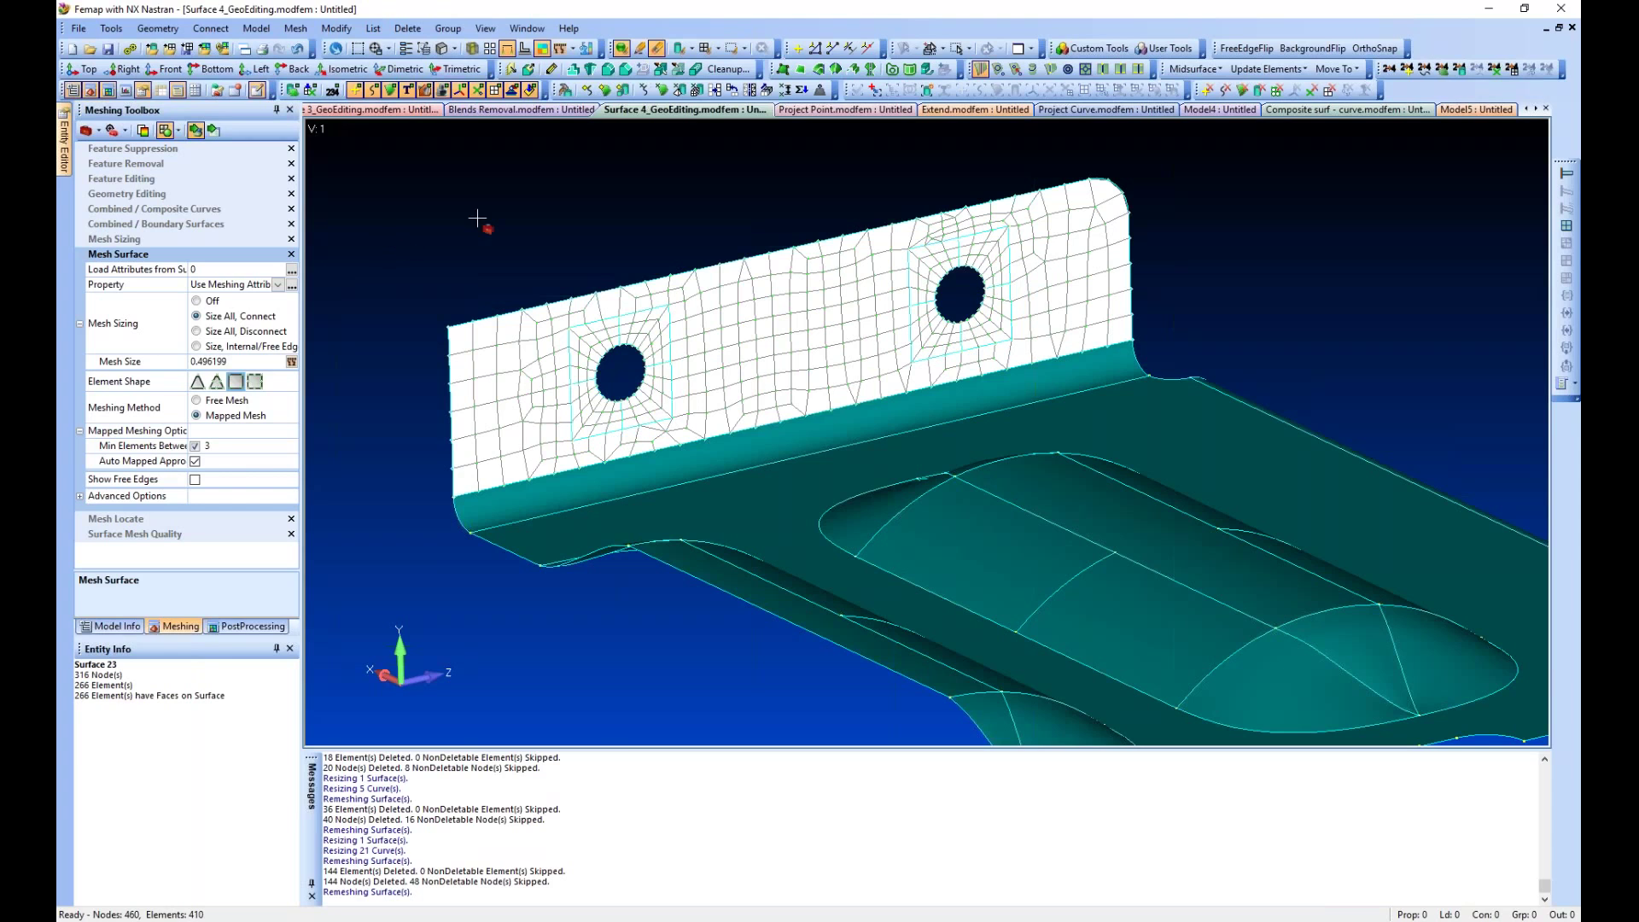
{"action": "middle_click_drag", "start_coordinate": [448, 224], "coordinate": [476, 219], "text": "ctrl"}
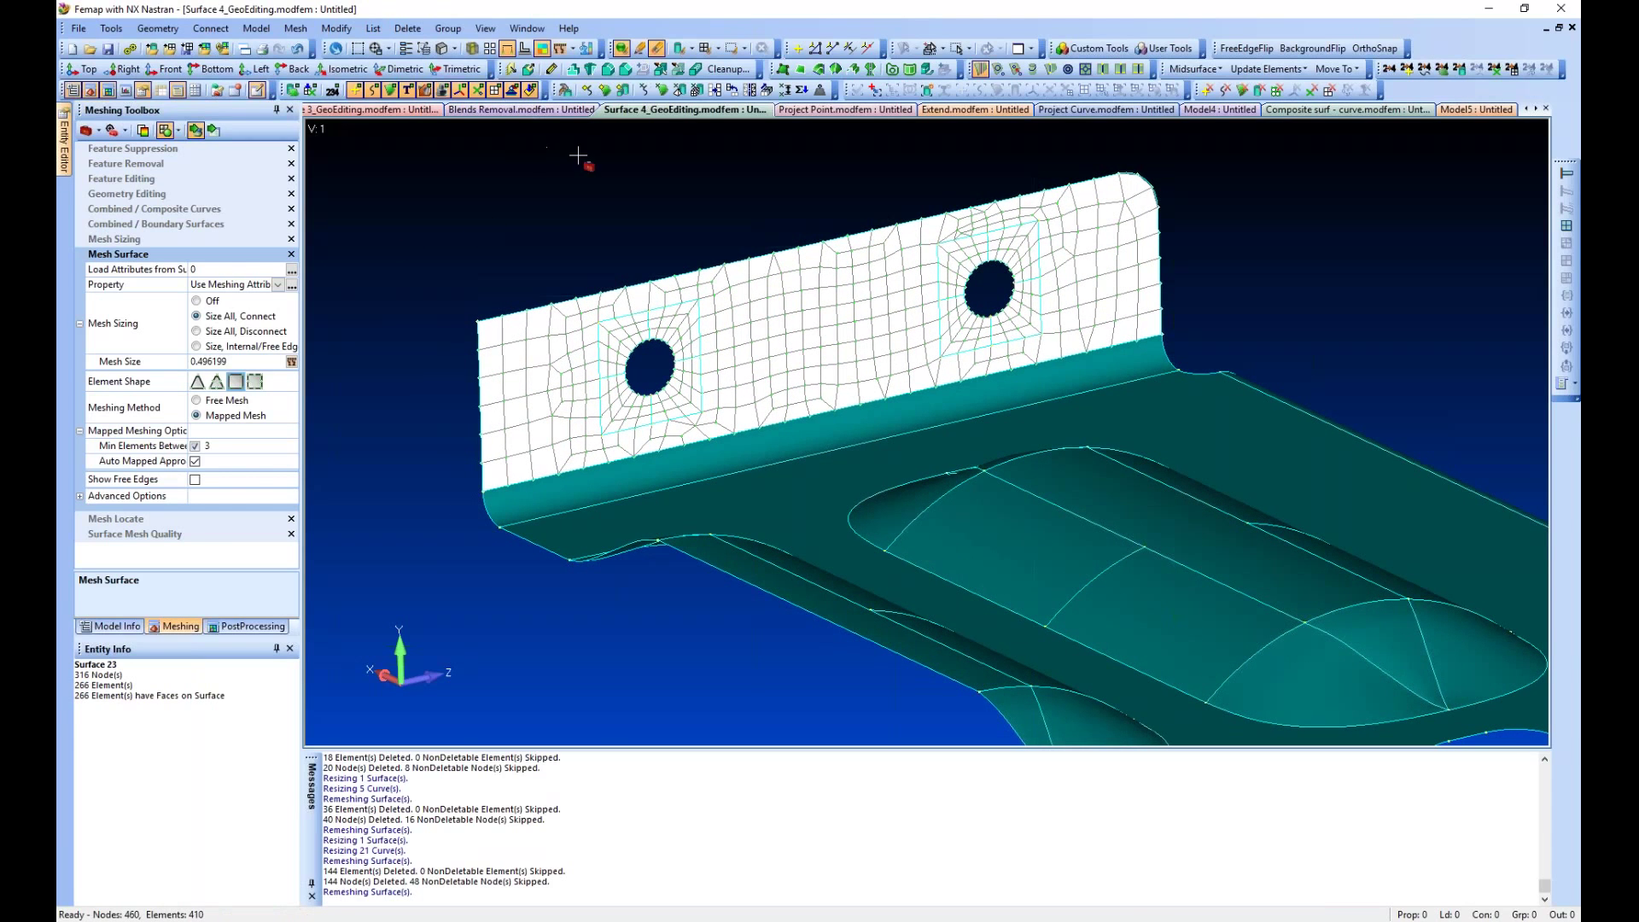
Split the flange from the left hole's upper outer pad corner to the flange's upper edge using the Point to Edge operation
{"action": "left_click", "coordinate": [137, 194]}
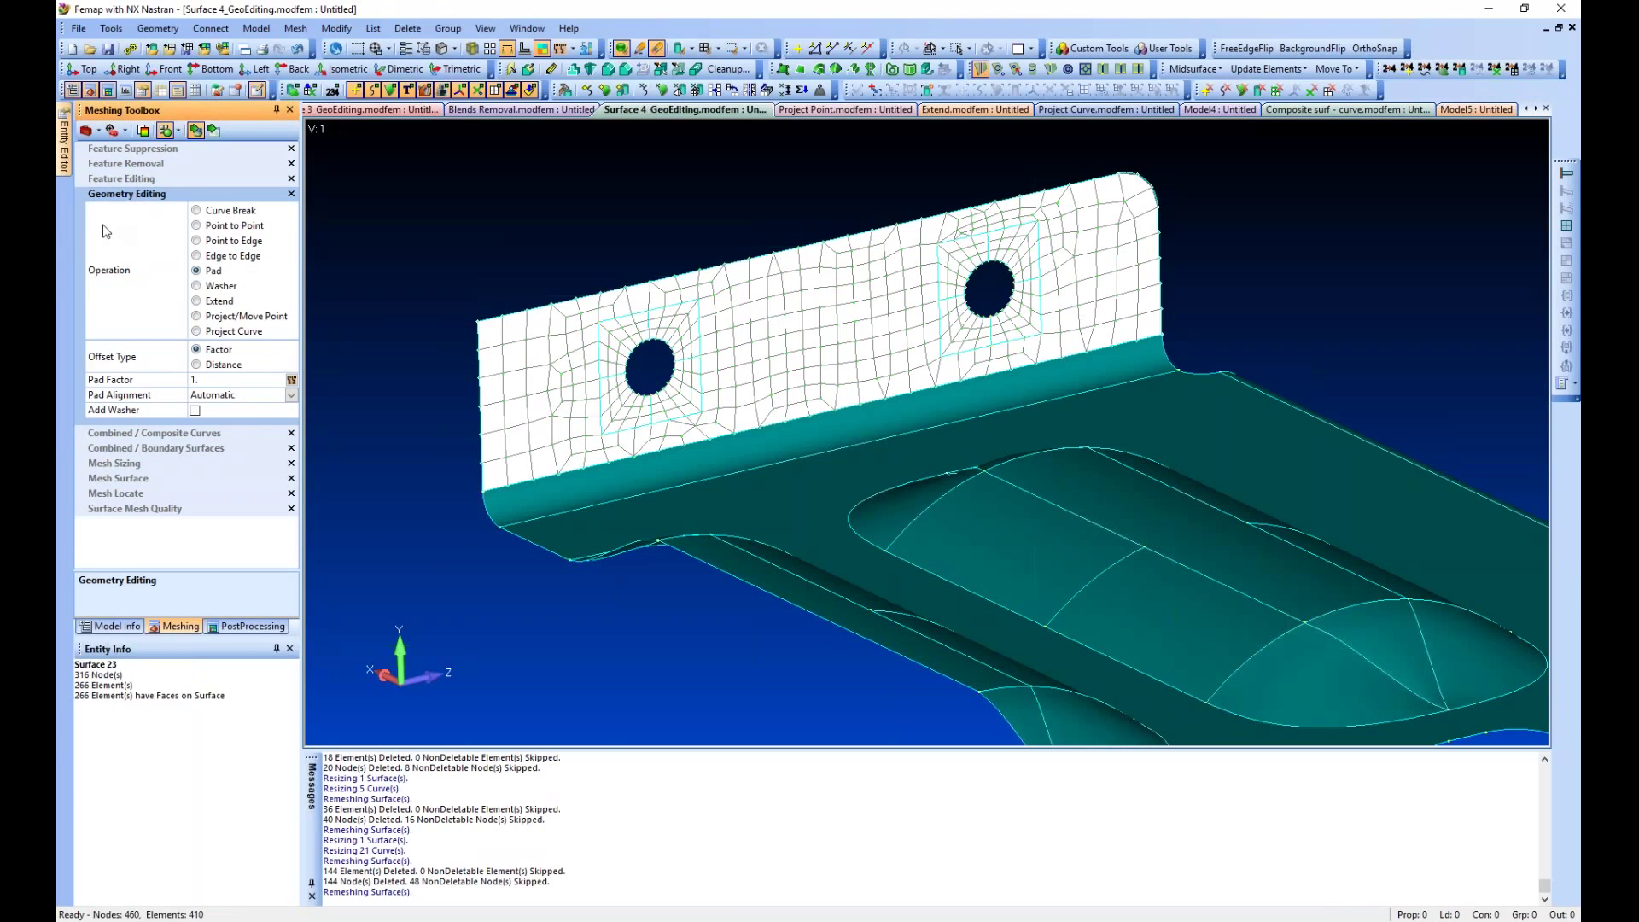
{"action": "left_click", "coordinate": [215, 244]}
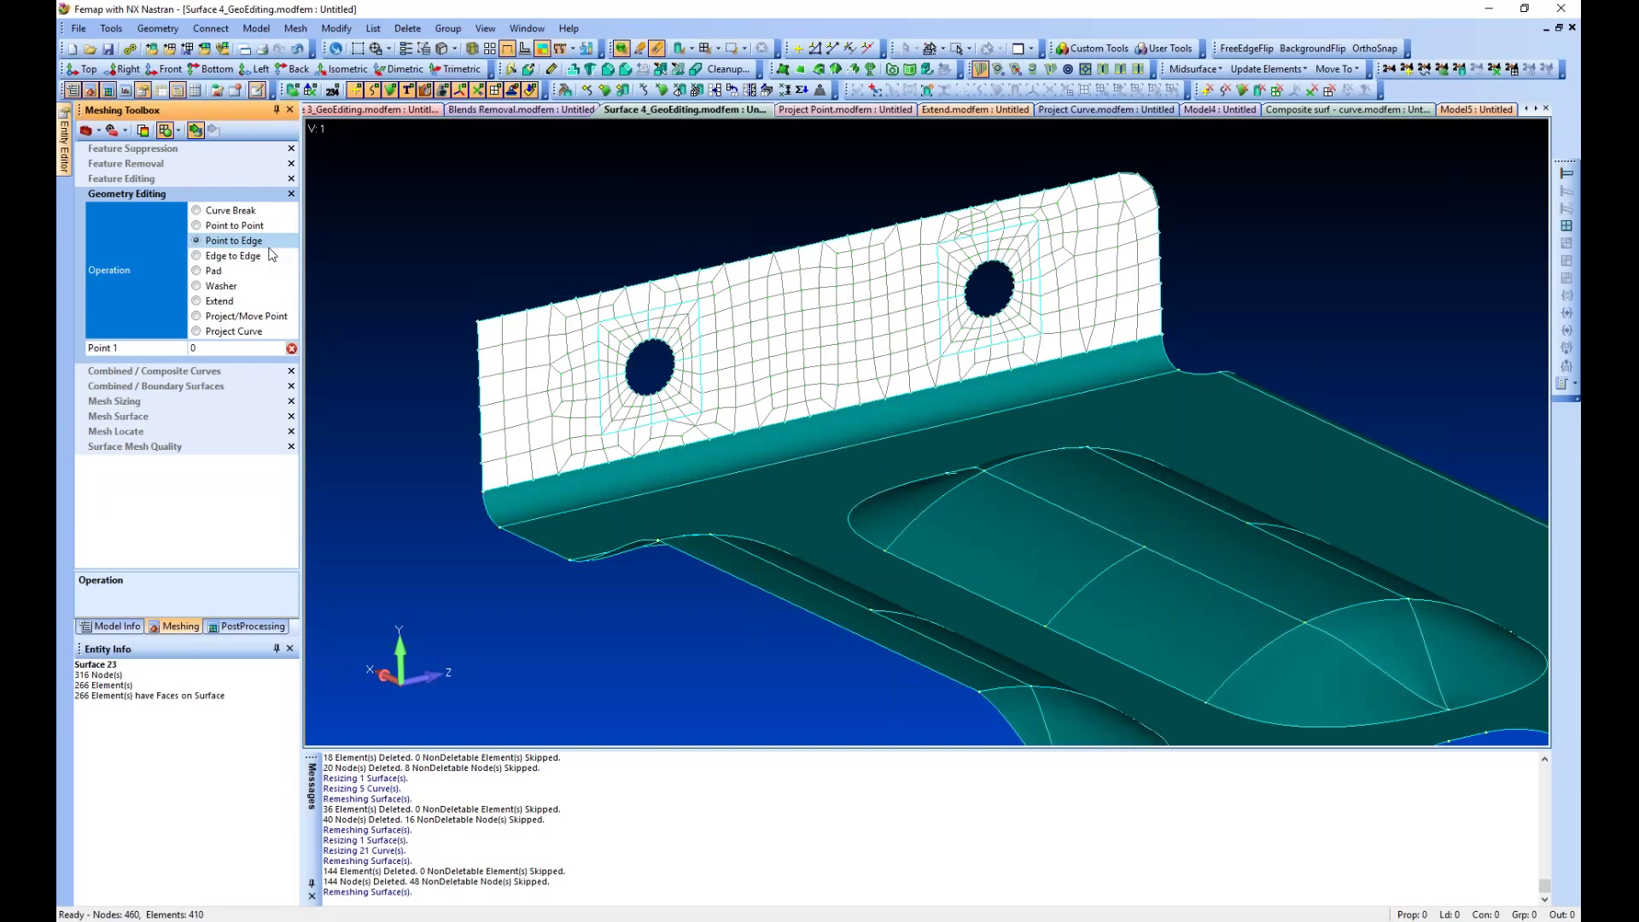
{"action": "left_click", "coordinate": [599, 325]}
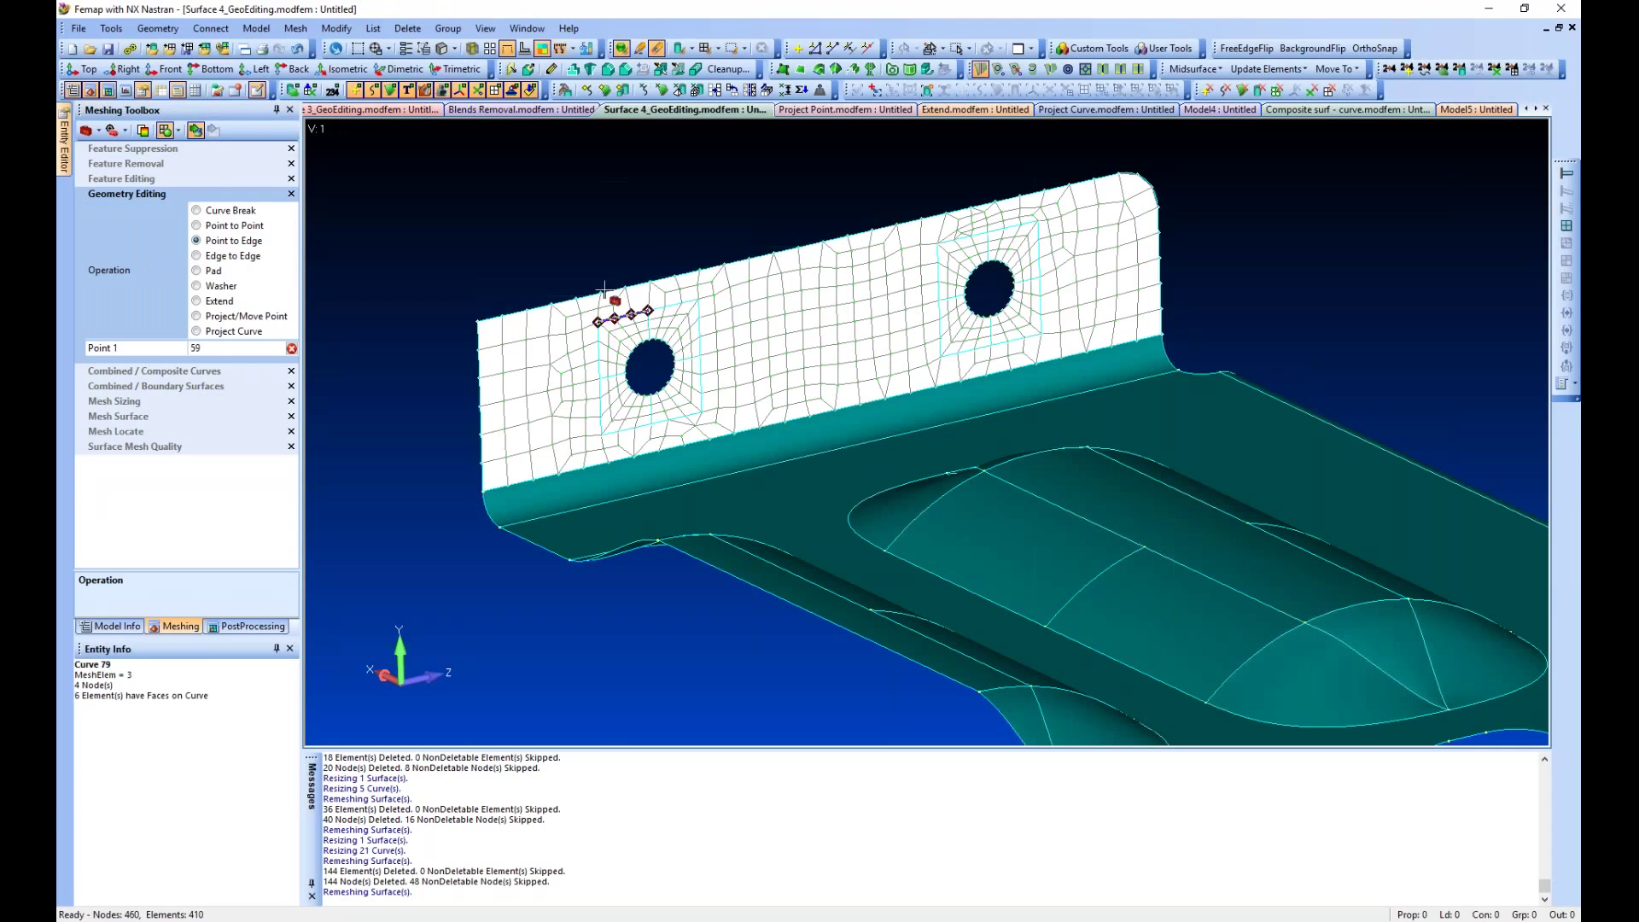
{"action": "left_click", "coordinate": [976, 222]}
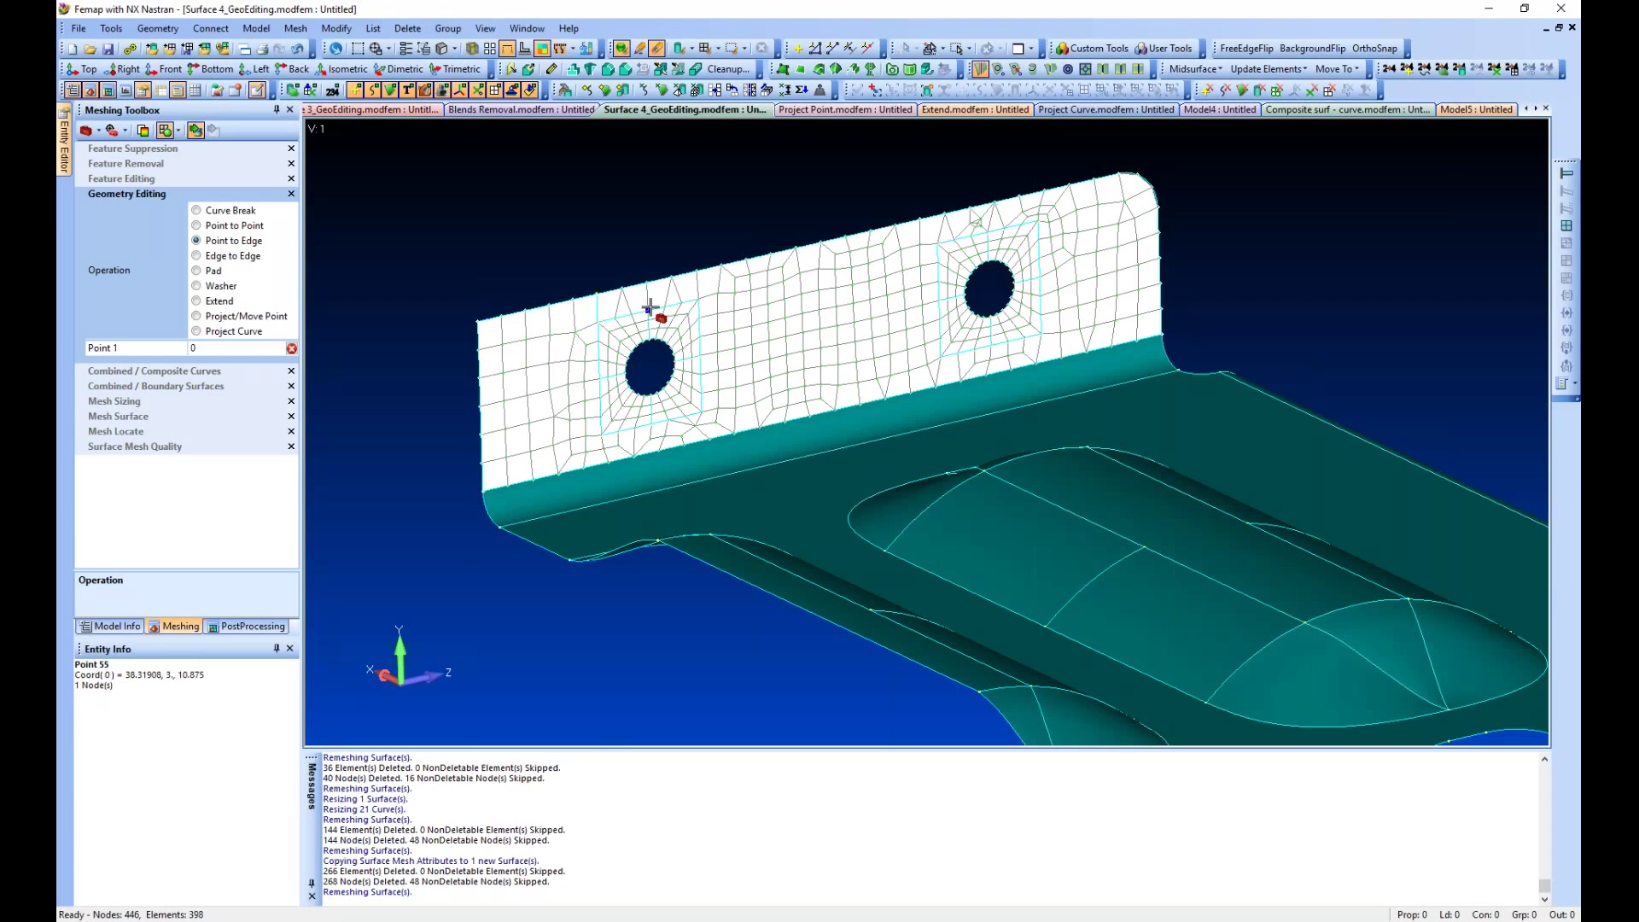
Hide the mesh and split the flange from the left pad's upper midpoint and upper inner corner to the upper edge
{"action": "left_click", "coordinate": [311, 91]}
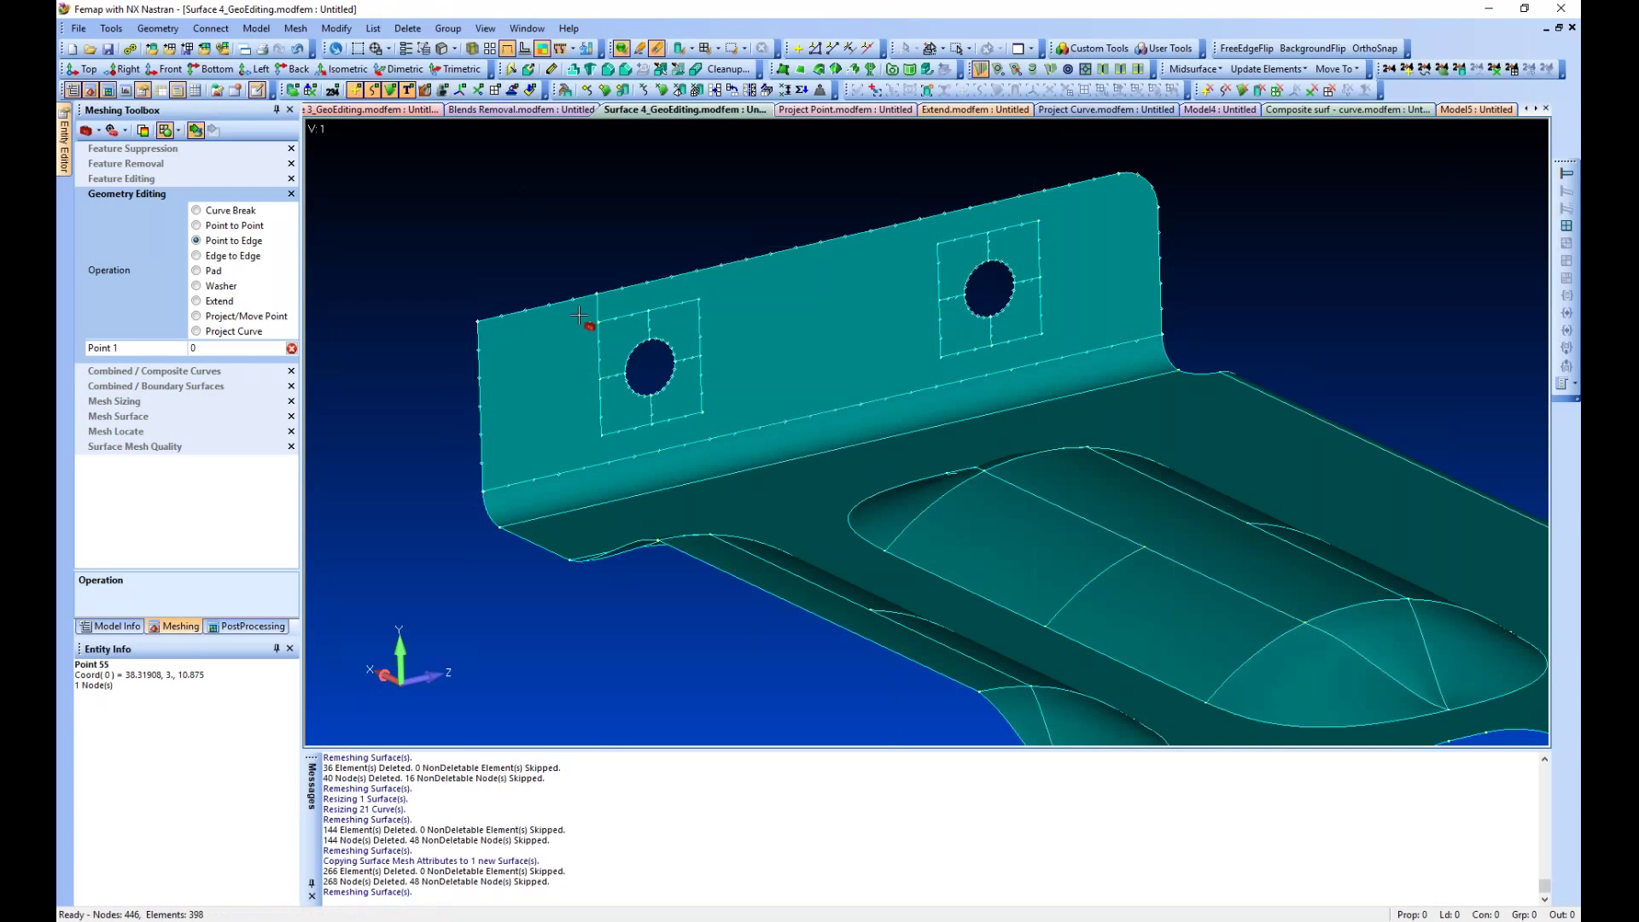
{"action": "left_click", "coordinate": [648, 310]}
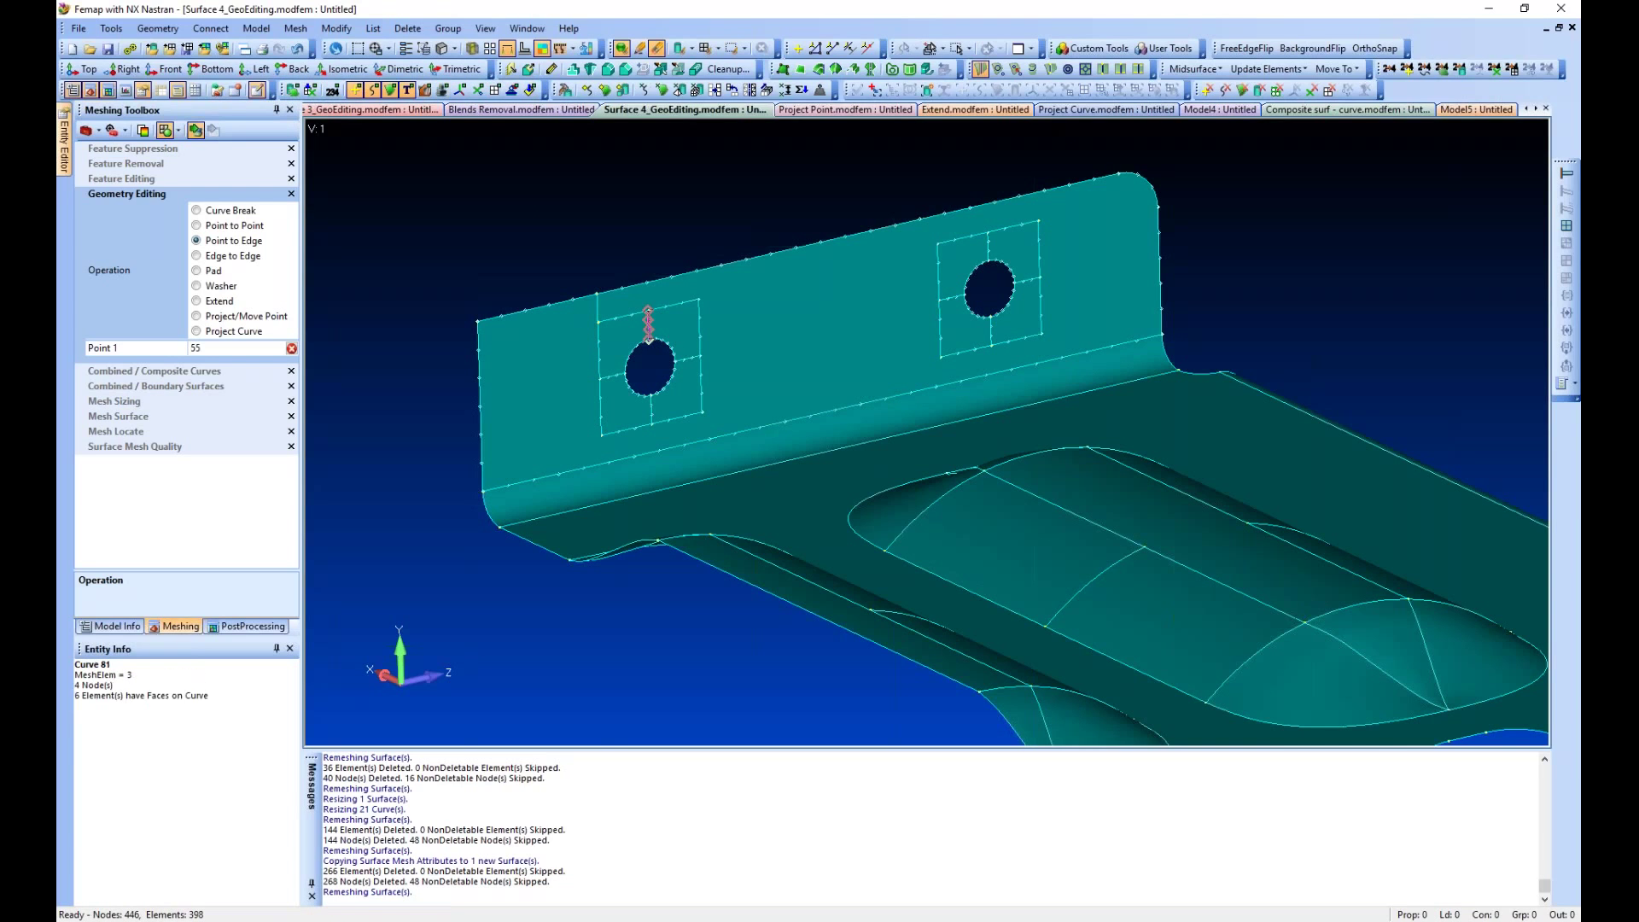
{"action": "left_click", "coordinate": [652, 278]}
{"action": "left_click", "coordinate": [701, 297]}
{"action": "left_click", "coordinate": [700, 272]}
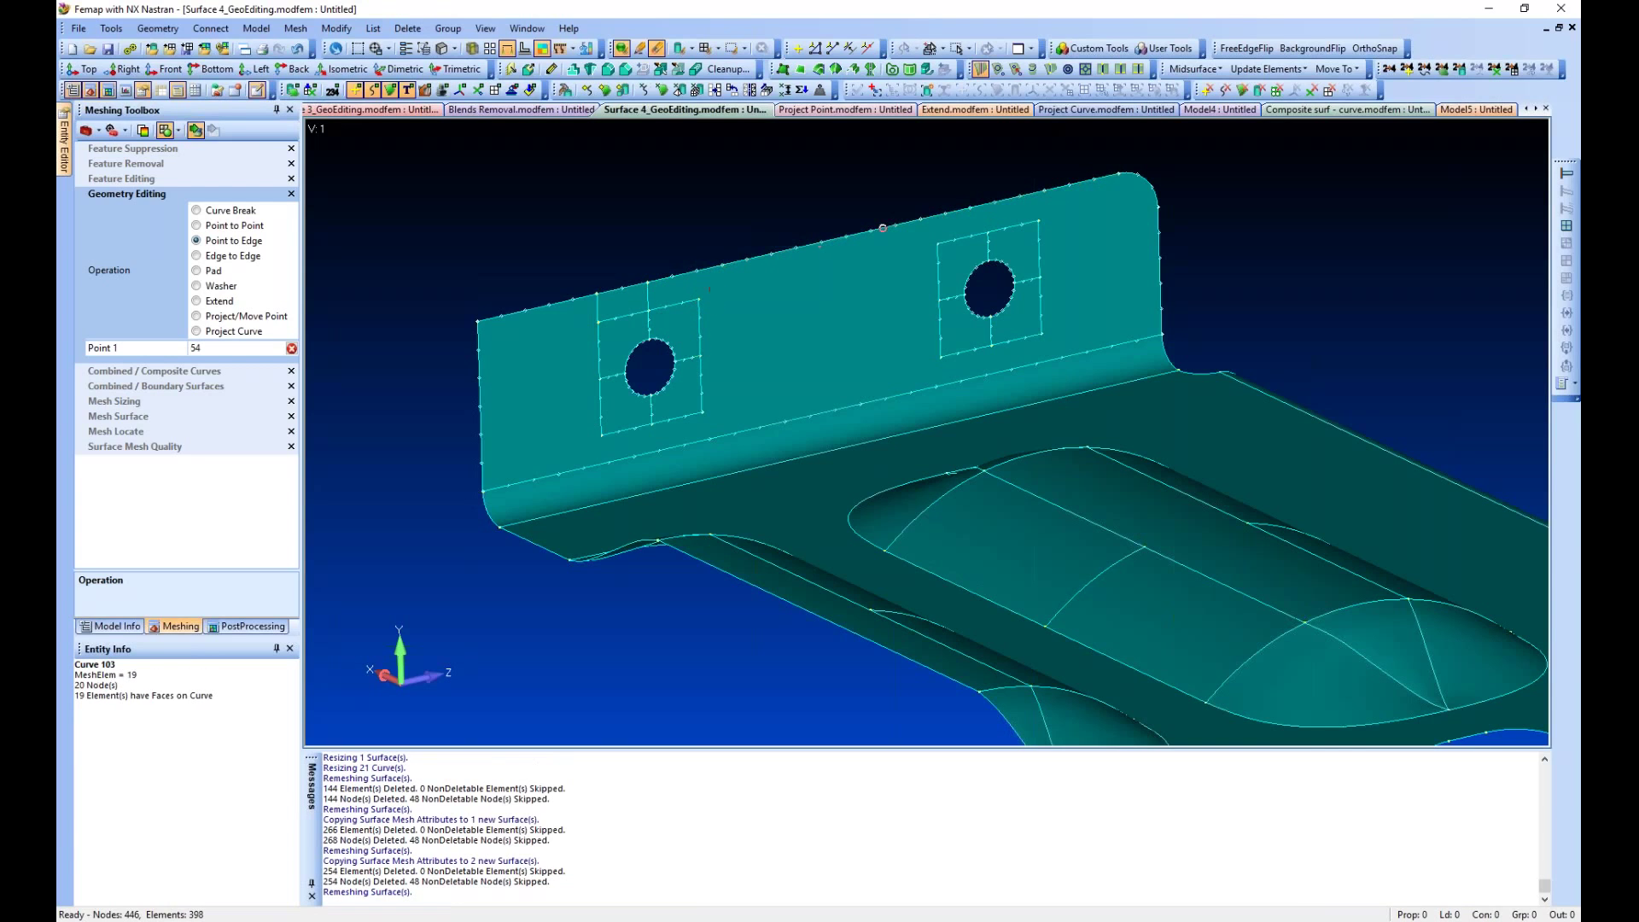
Split the flange from the right pad's three upper points to the flange's upper edge with Point to Edge
{"action": "left_click", "coordinate": [941, 245]}
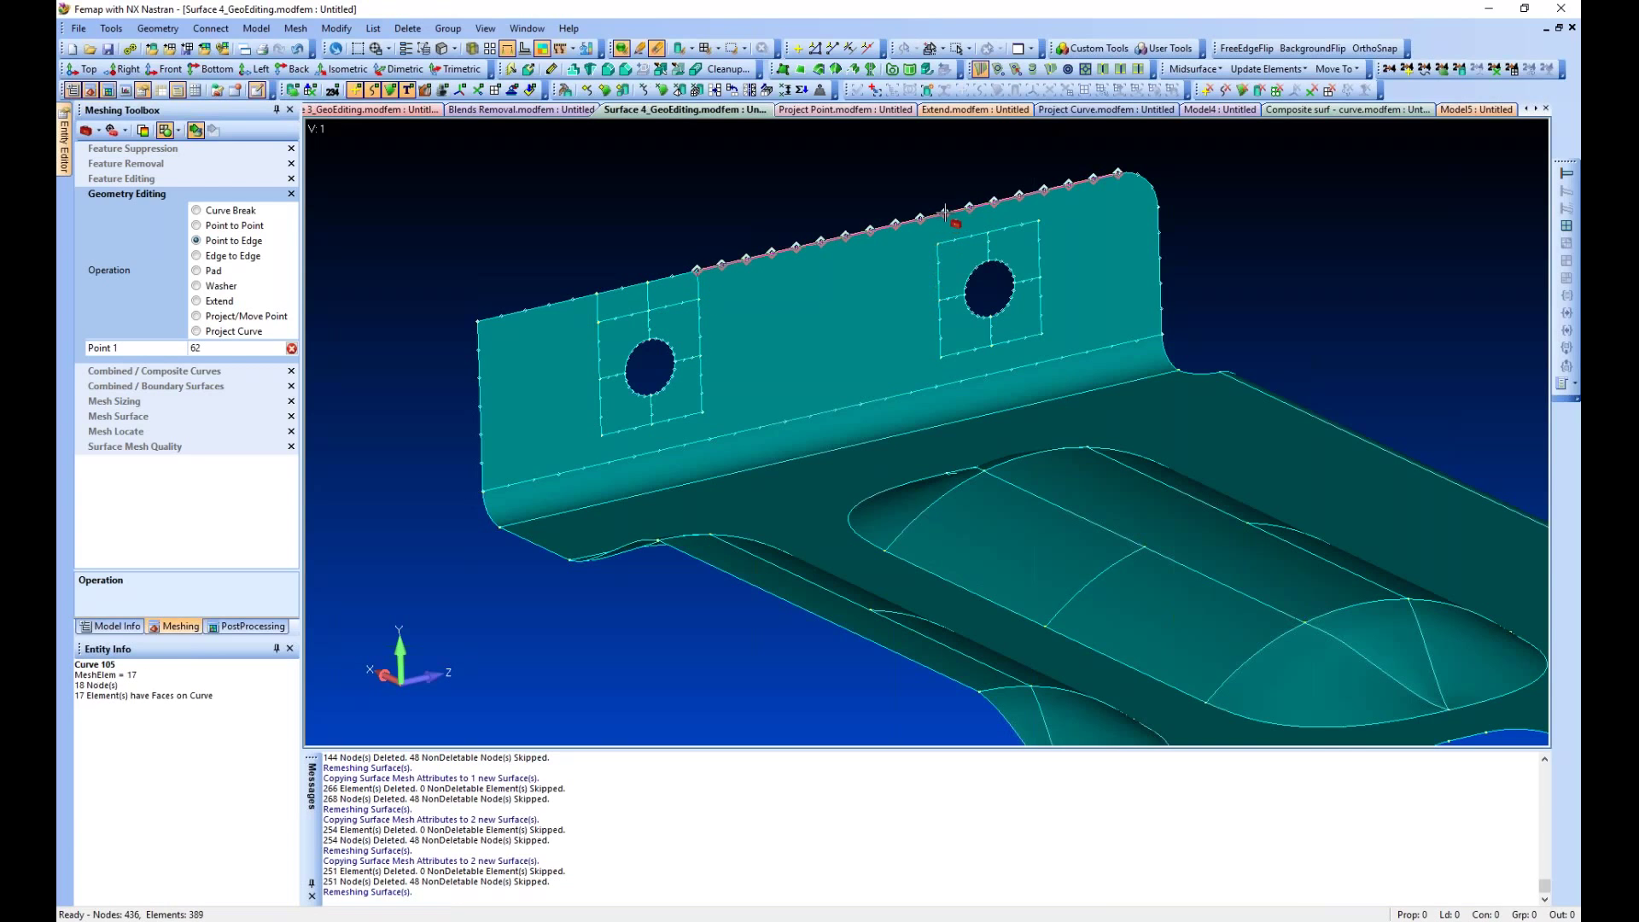
{"action": "left_click", "coordinate": [945, 211]}
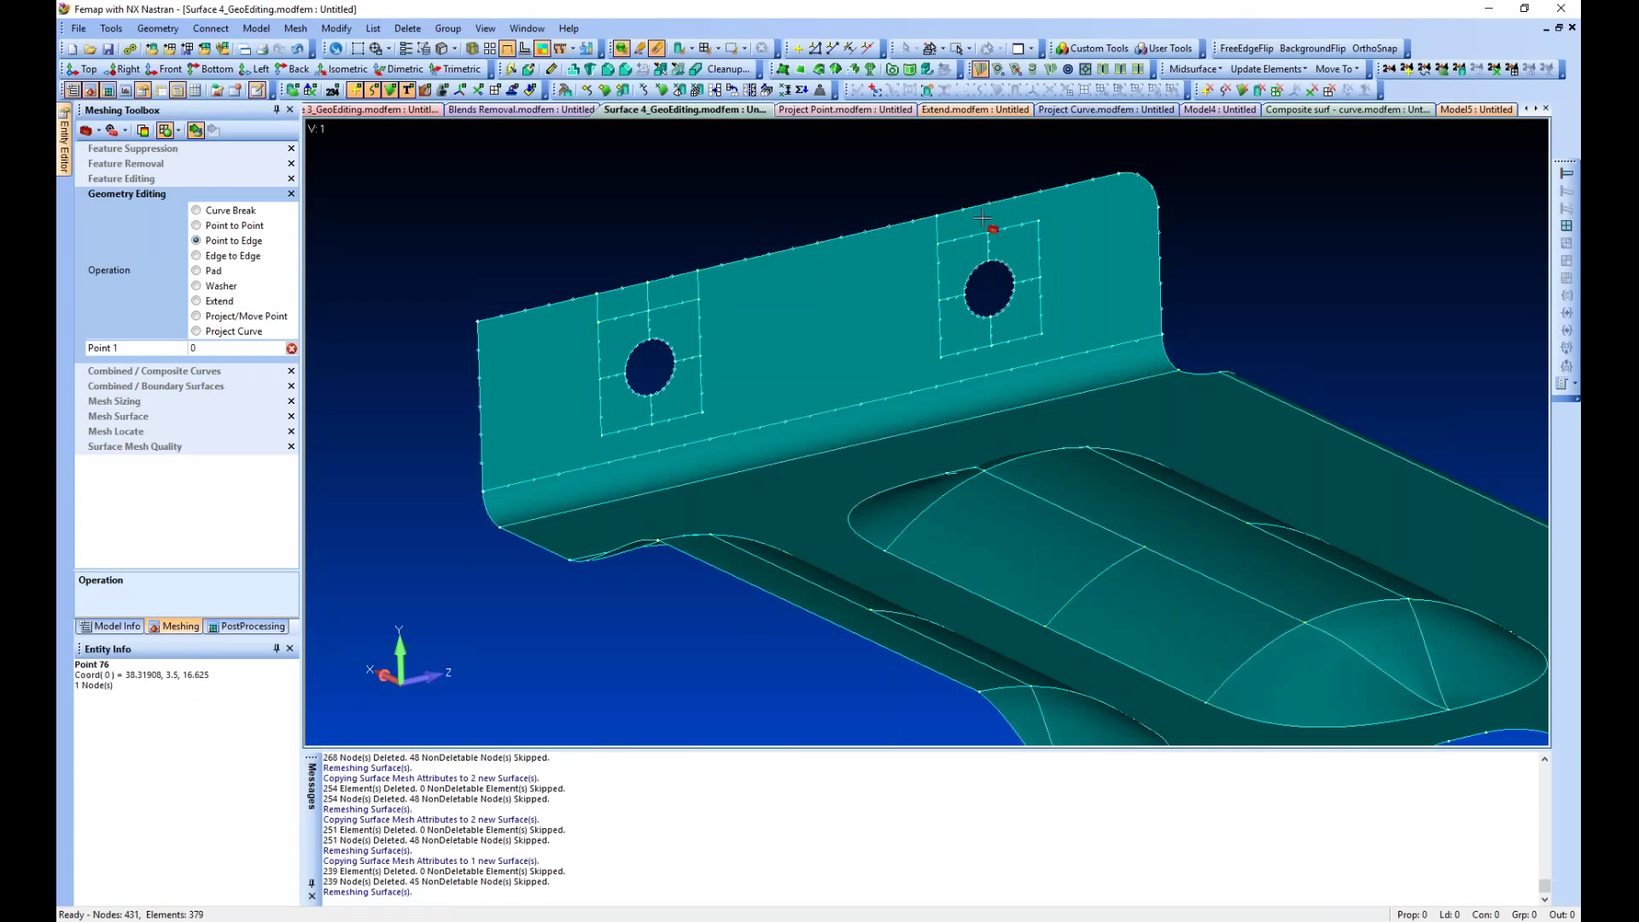
{"action": "left_click", "coordinate": [1040, 221]}
{"action": "left_click", "coordinate": [1041, 195]}
{"action": "left_click", "coordinate": [1042, 195]}
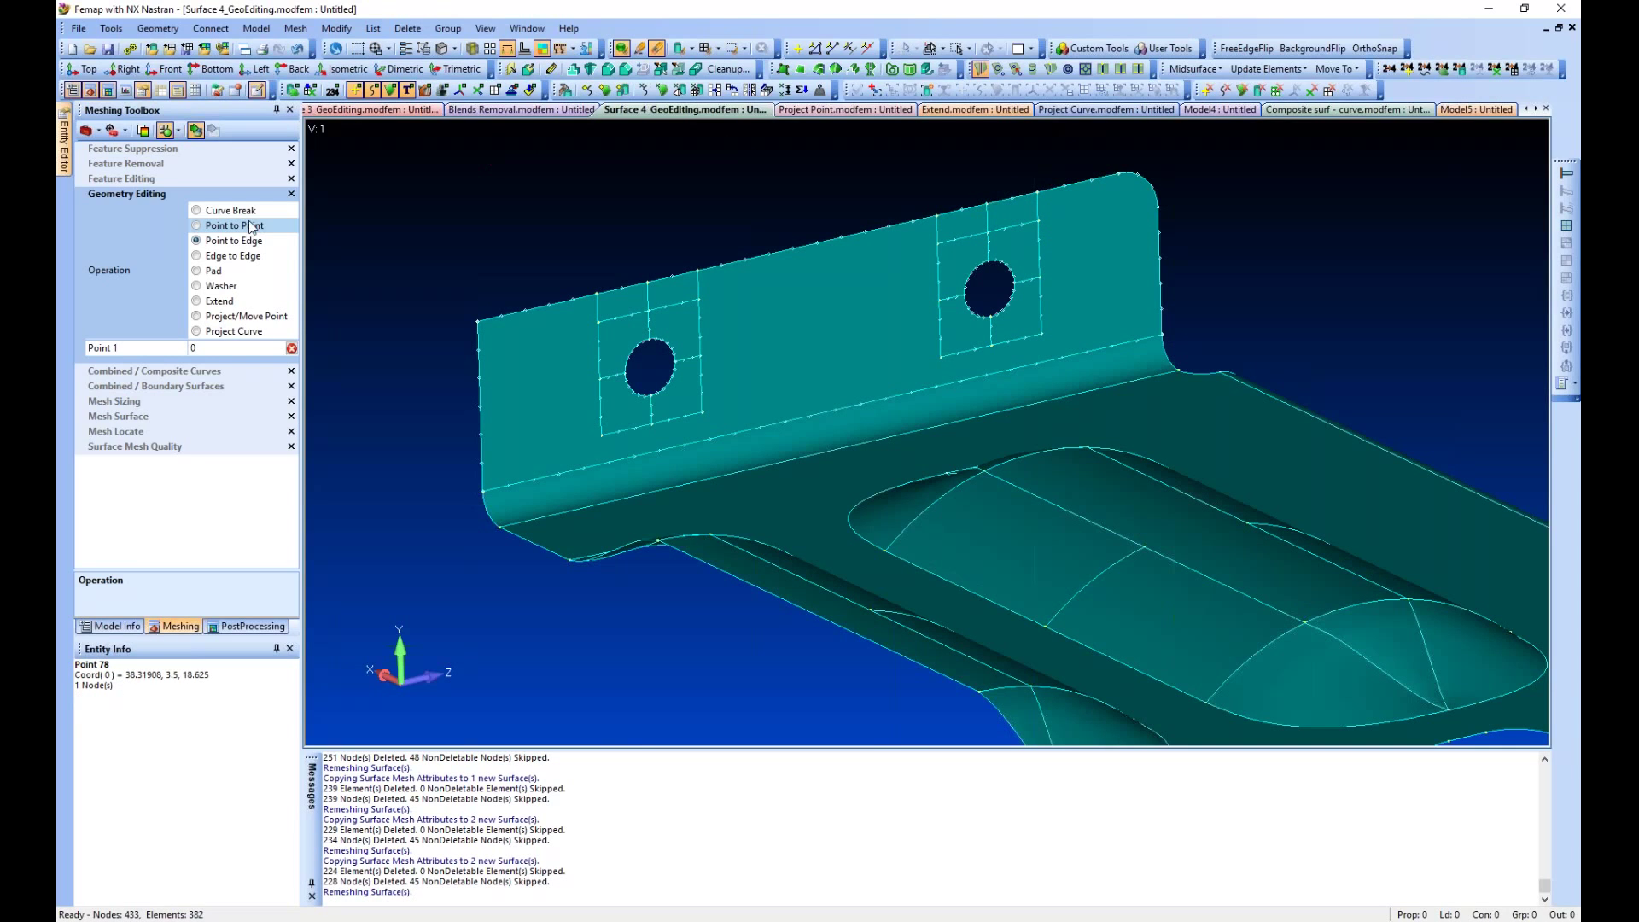
Connect the facing upper corners, lower corners and side midpoints of the two pads with Point to Point, and check the updated mesh
{"action": "left_click", "coordinate": [199, 225]}
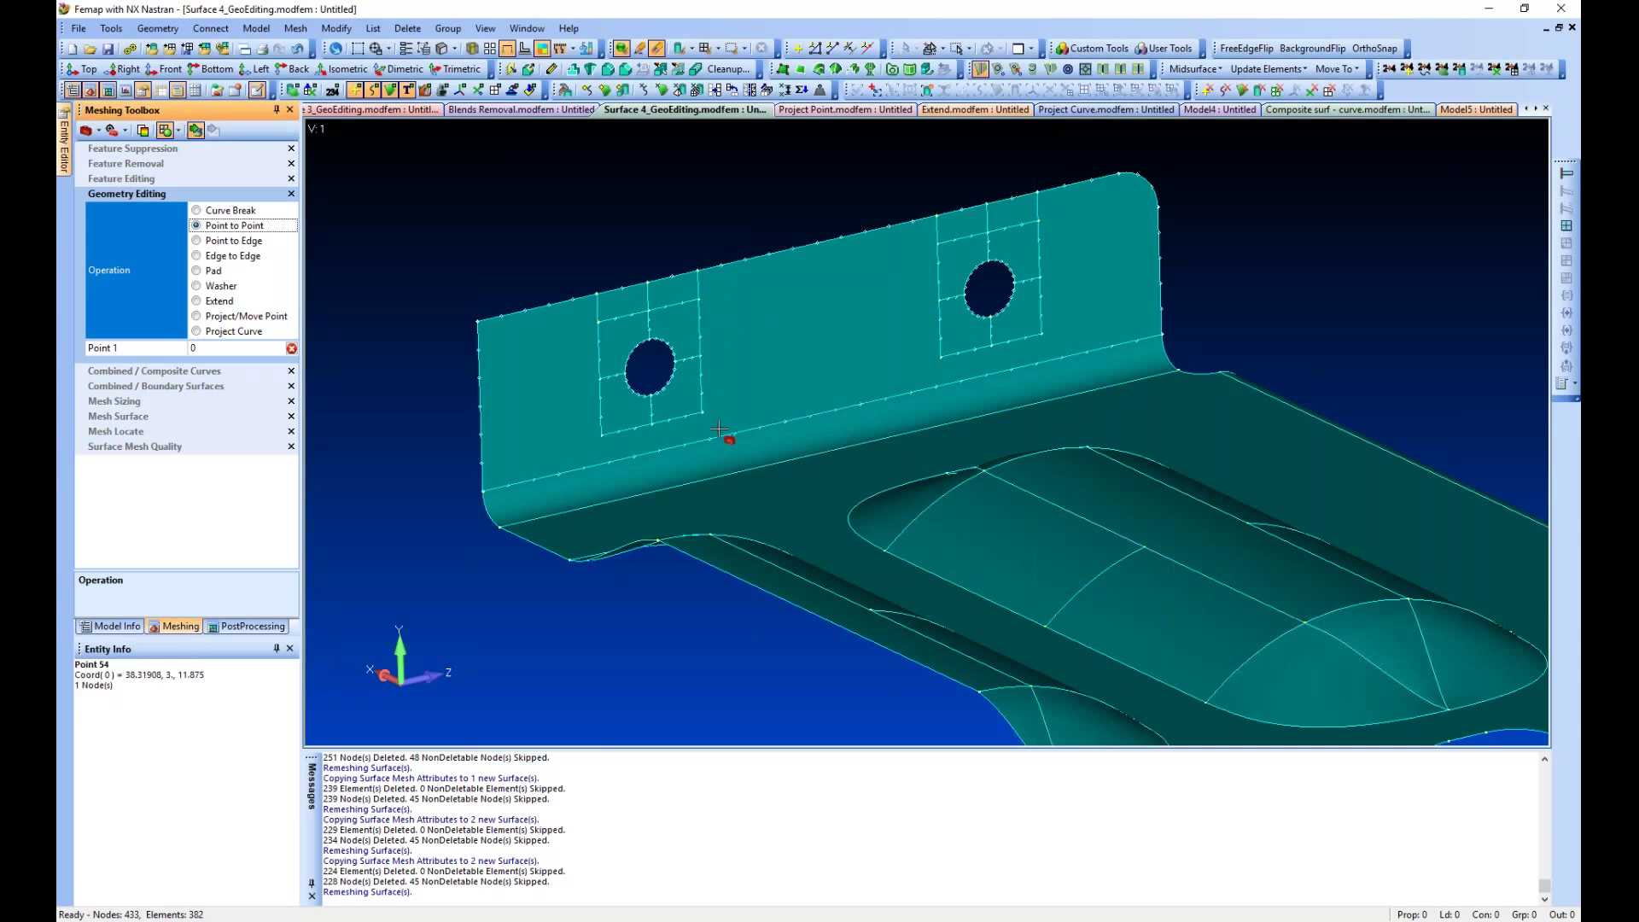
{"action": "left_click", "coordinate": [704, 293]}
{"action": "left_click", "coordinate": [943, 253]}
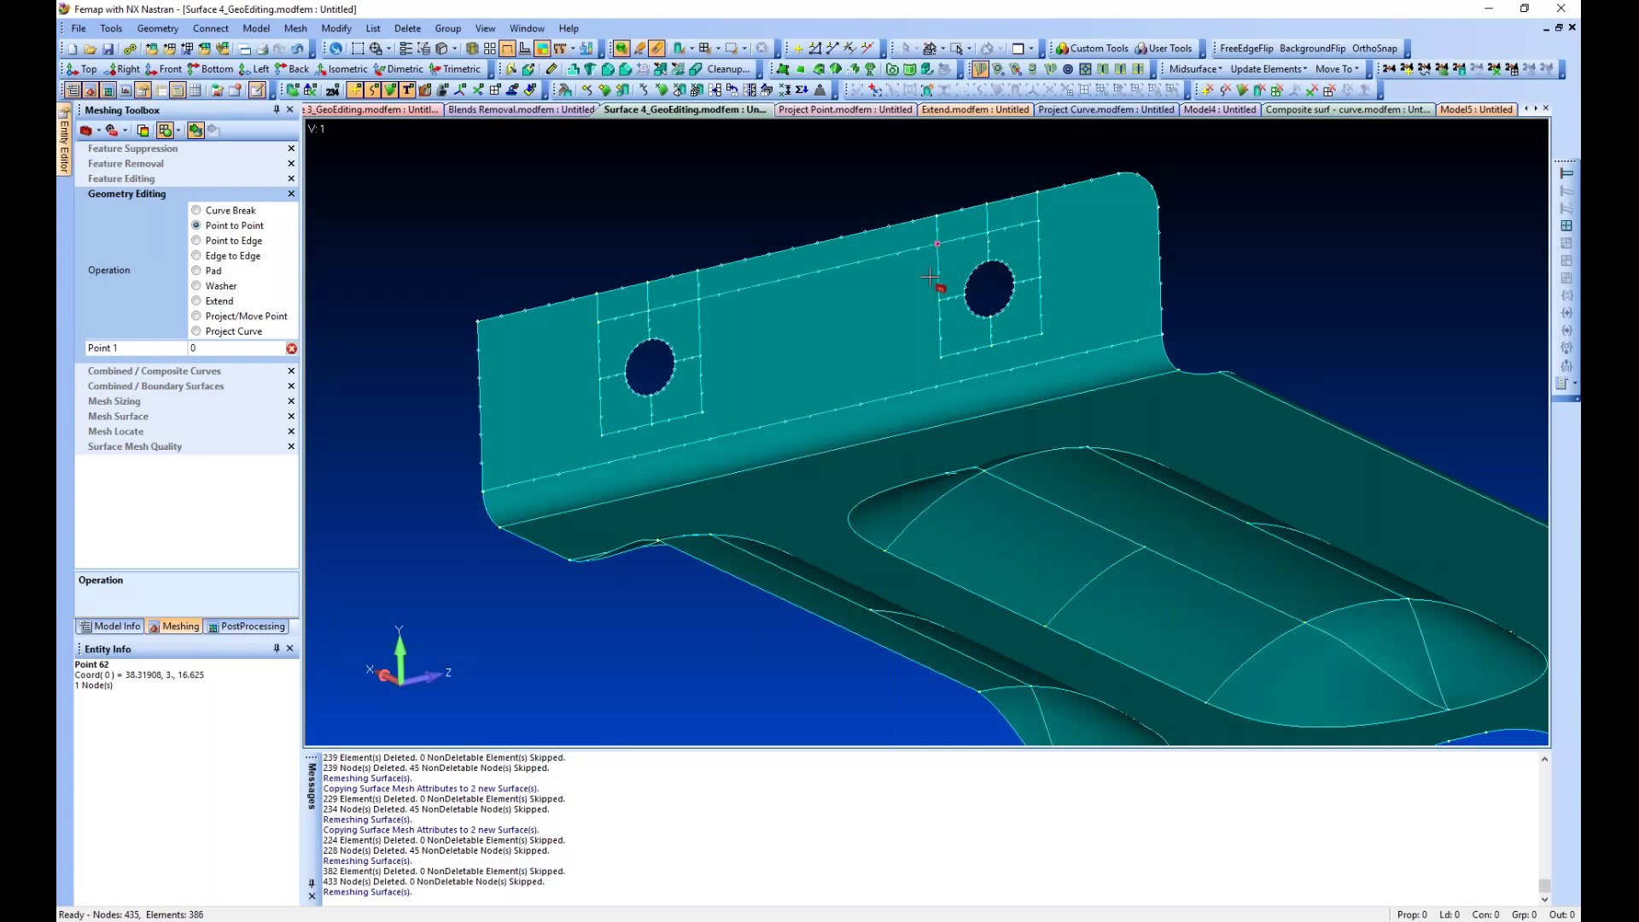
{"action": "left_click", "coordinate": [942, 361]}
{"action": "left_click", "coordinate": [939, 355]}
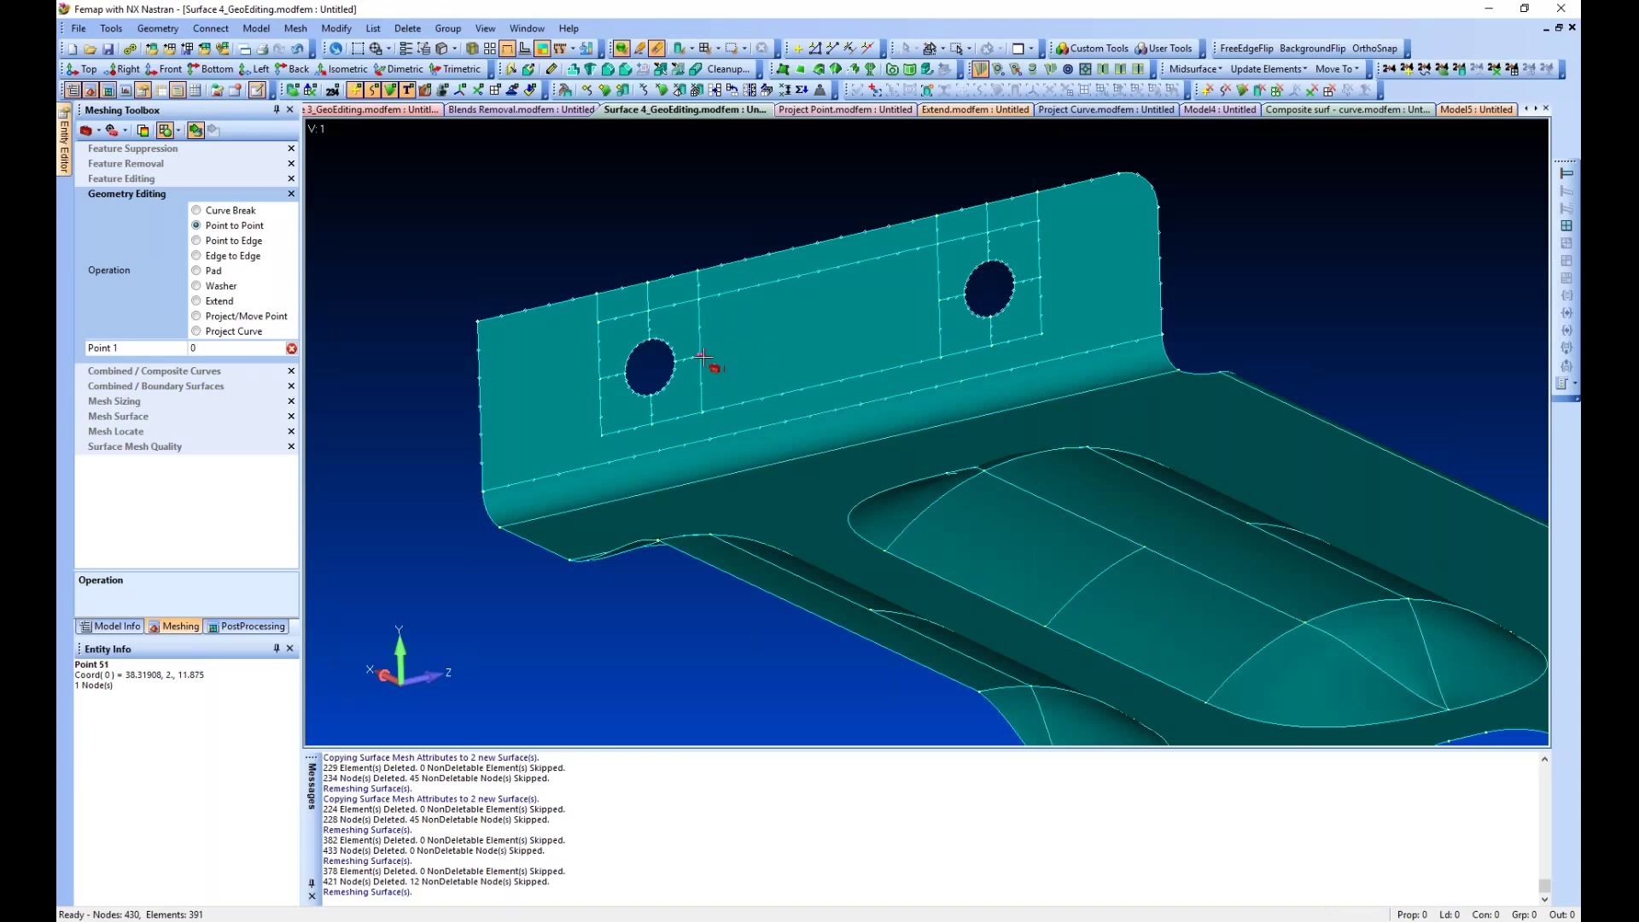
{"action": "left_click", "coordinate": [935, 299]}
{"action": "left_click", "coordinate": [702, 355]}
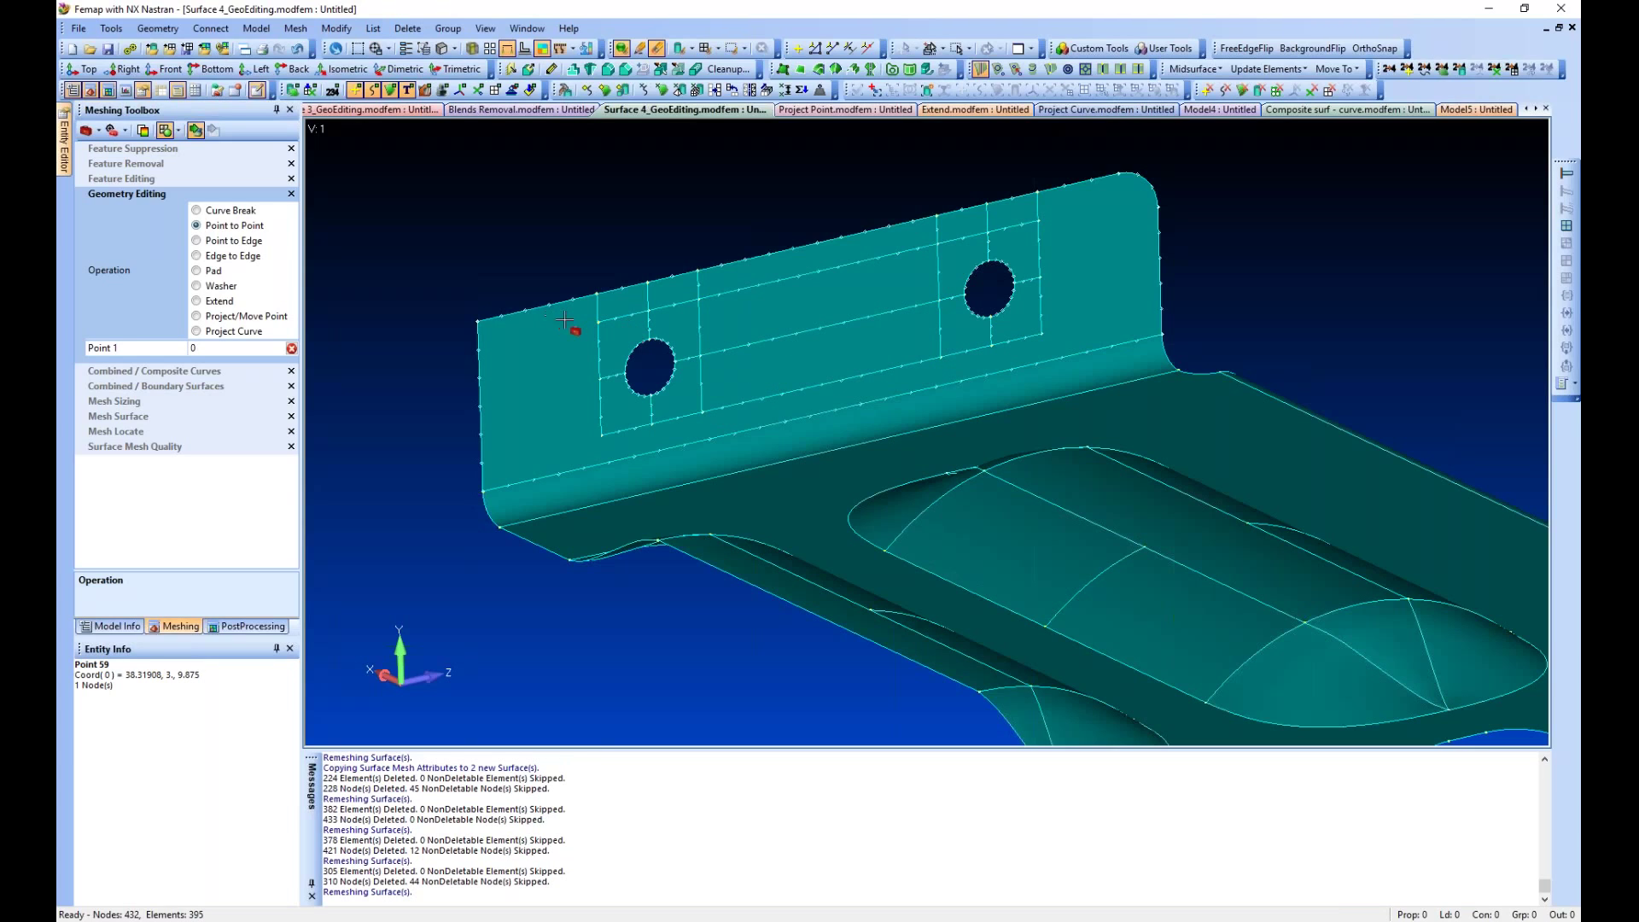
{"action": "left_click", "coordinate": [496, 90]}
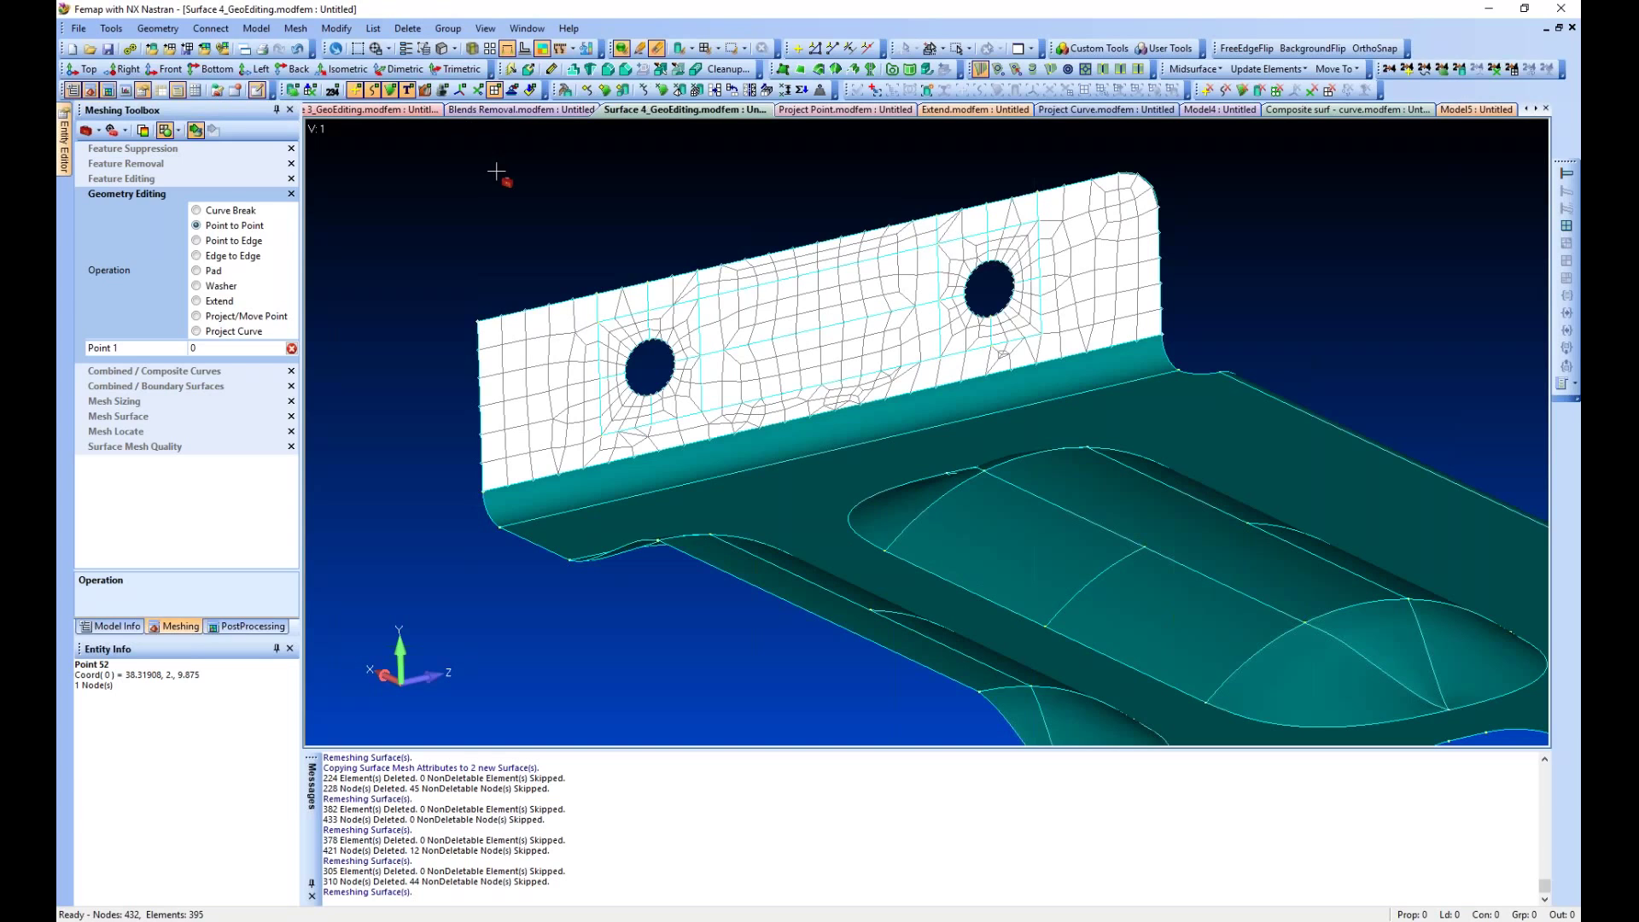
{"action": "left_click", "coordinate": [496, 89]}
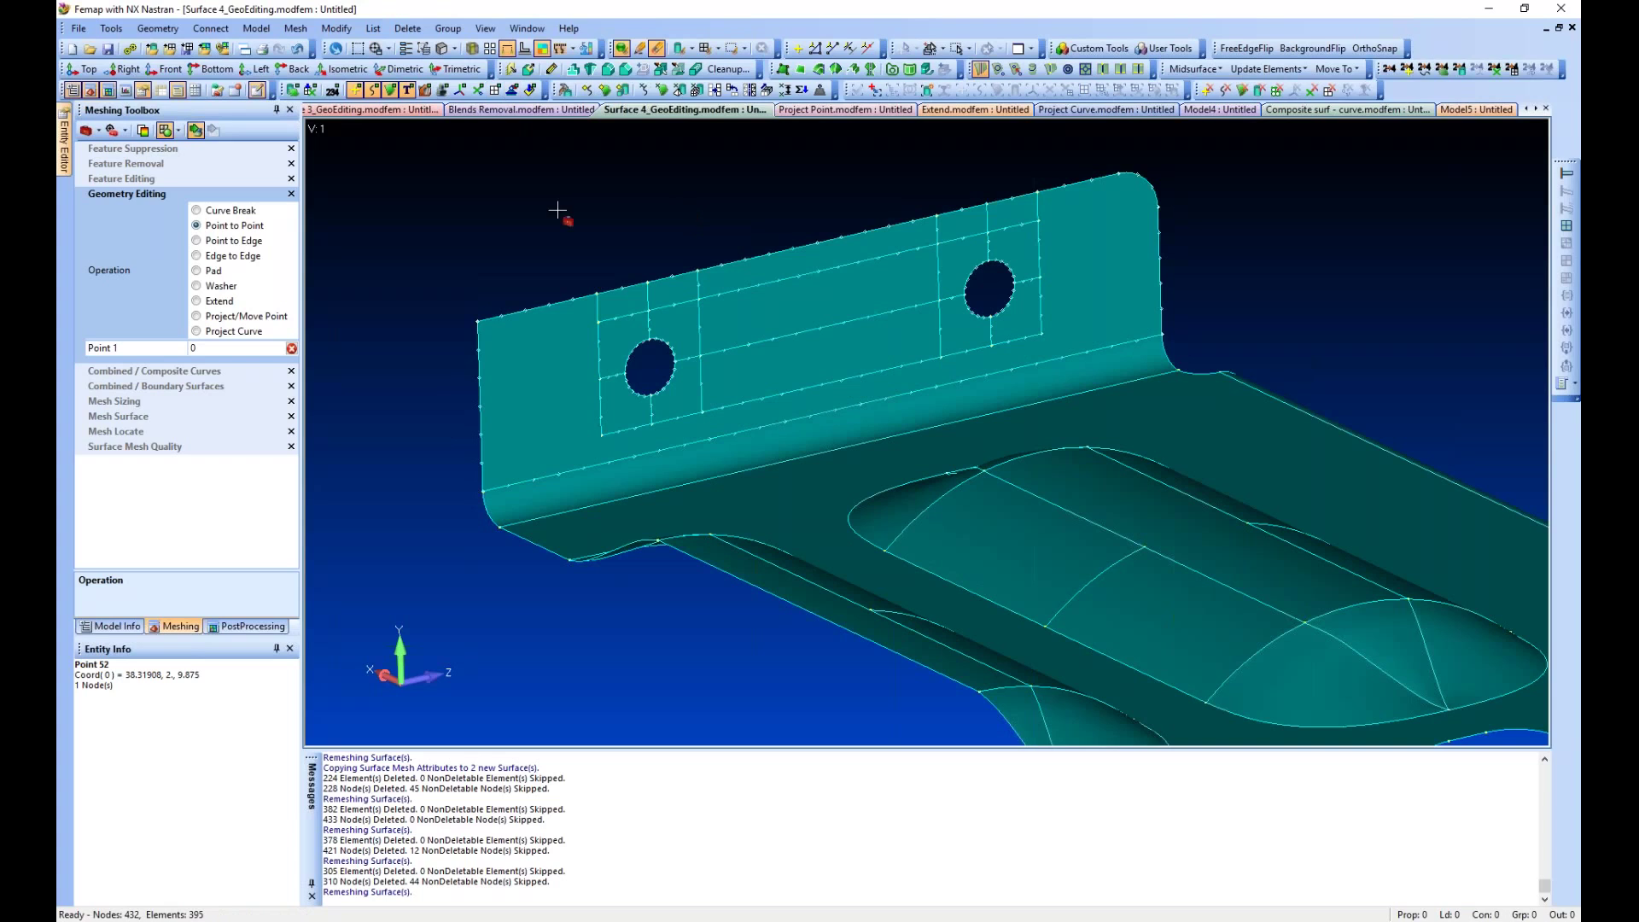
Break the flange's bend edge with Edge to Edge, using the five curves along the lower side of the pads and between them
{"action": "left_click", "coordinate": [208, 257]}
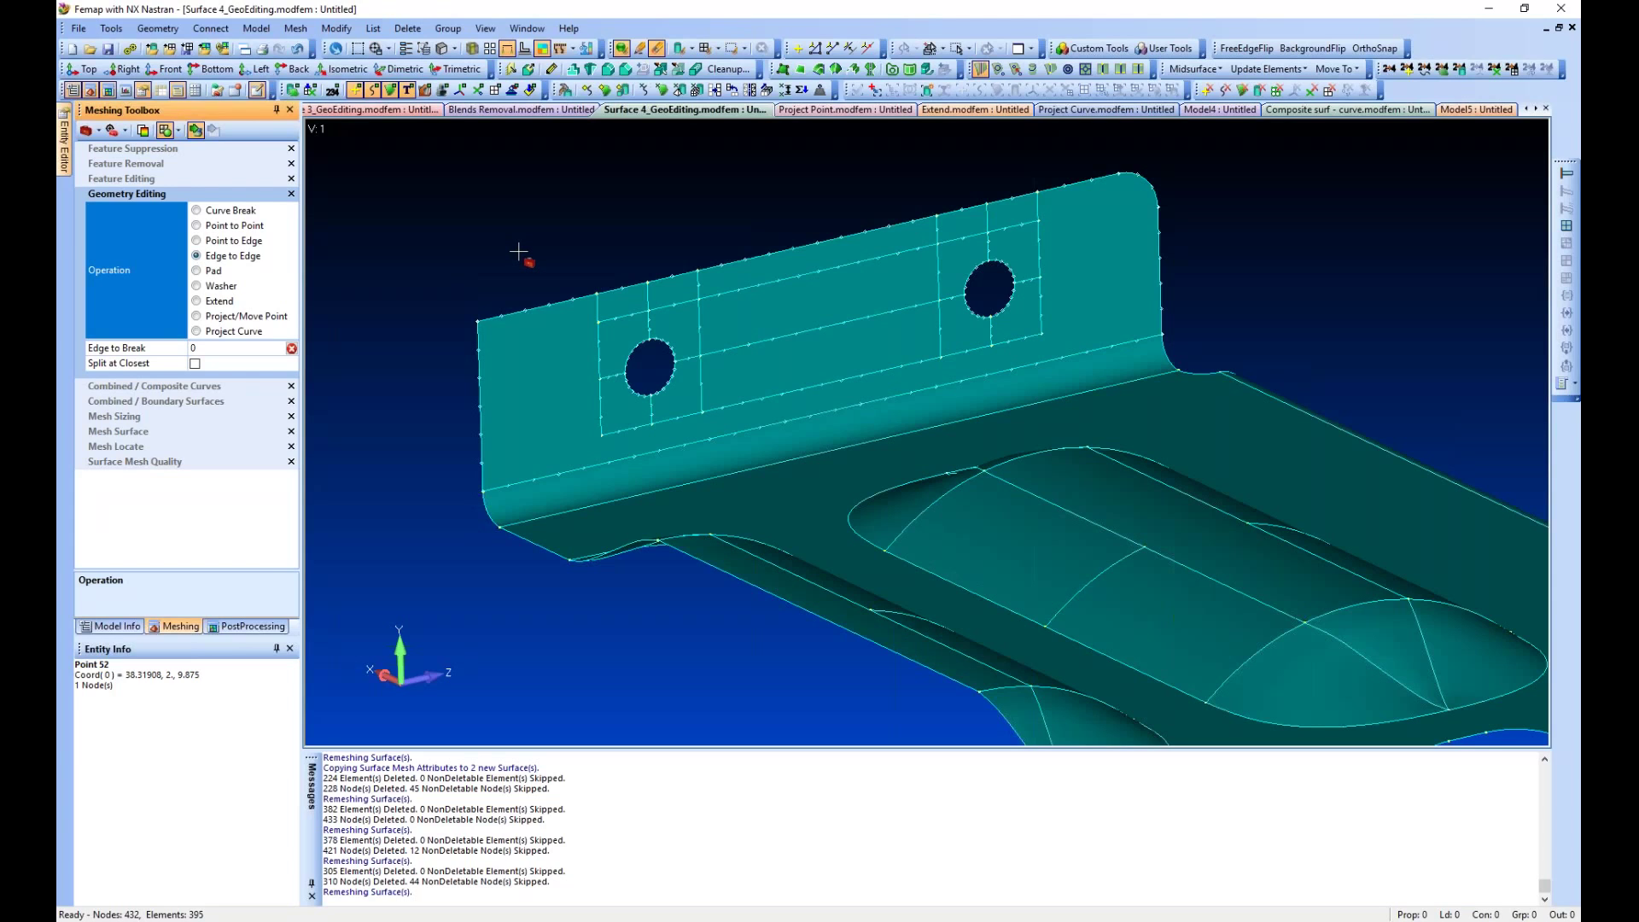
{"action": "left_click", "coordinate": [620, 461]}
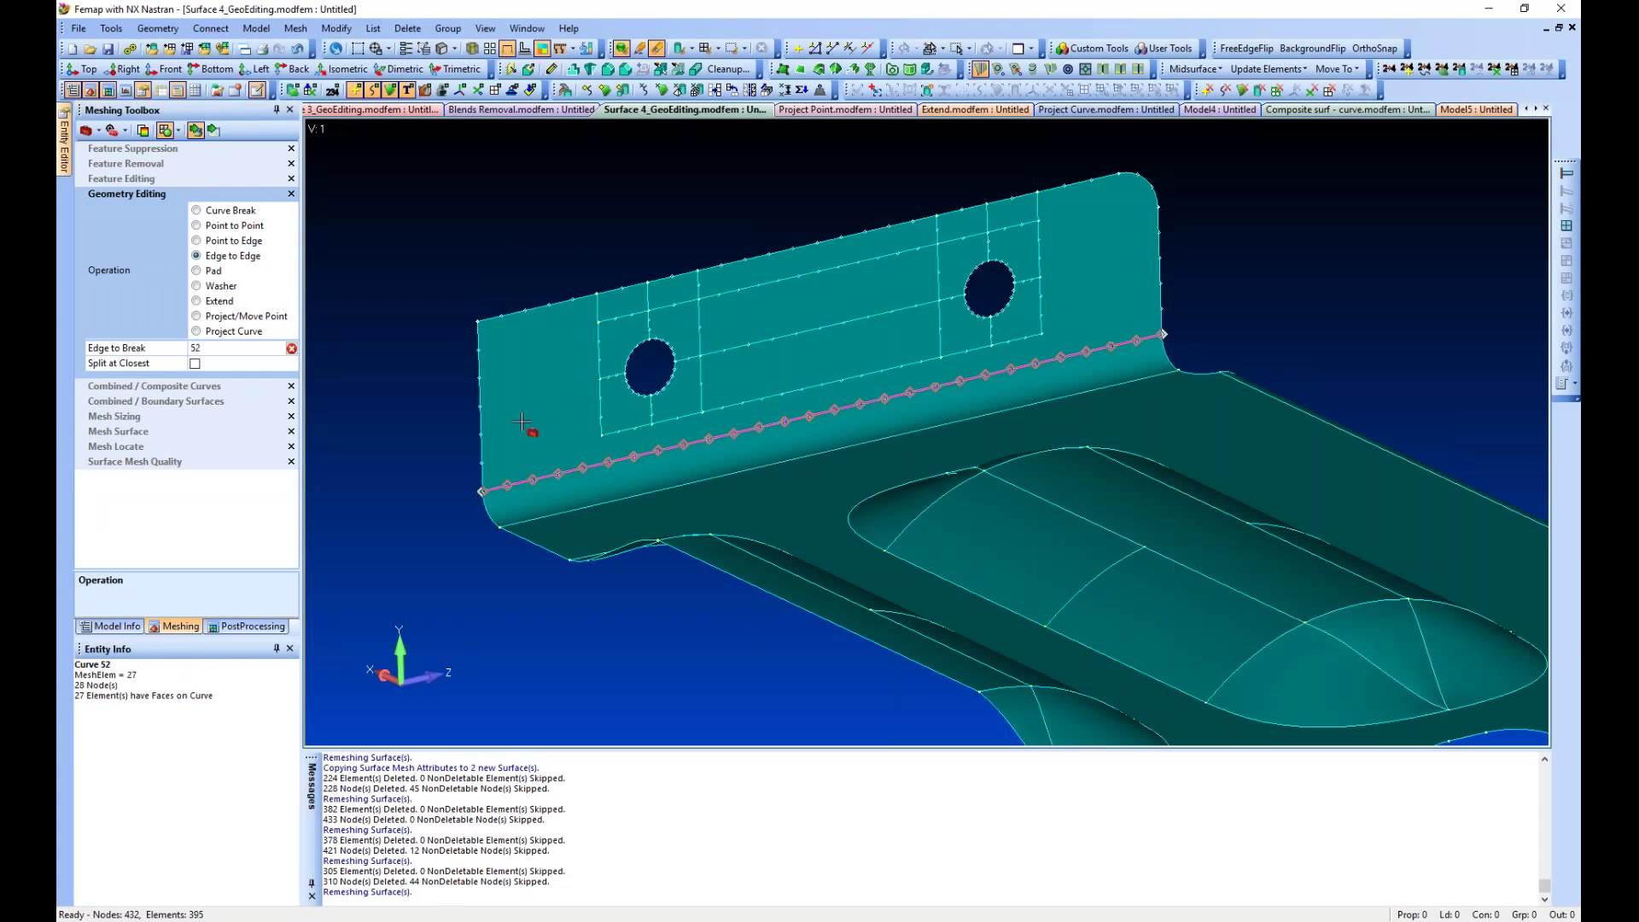
{"action": "left_click", "coordinate": [219, 134]}
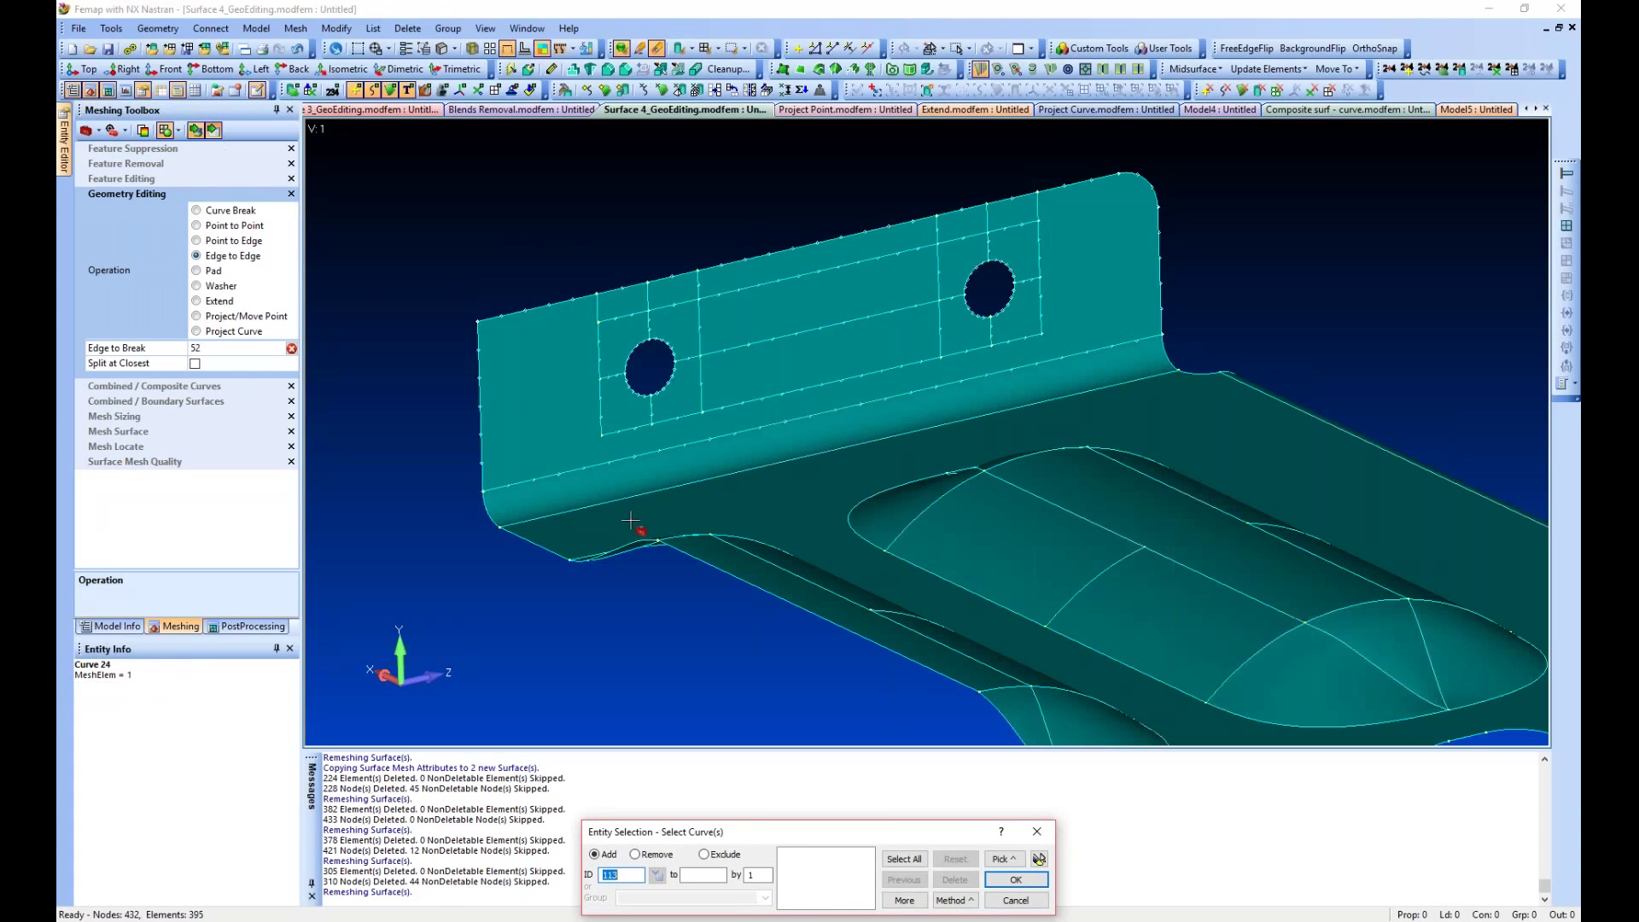
{"action": "left_click", "coordinate": [651, 424]}
{"action": "left_click", "coordinate": [774, 393]}
{"action": "left_click", "coordinate": [774, 392]}
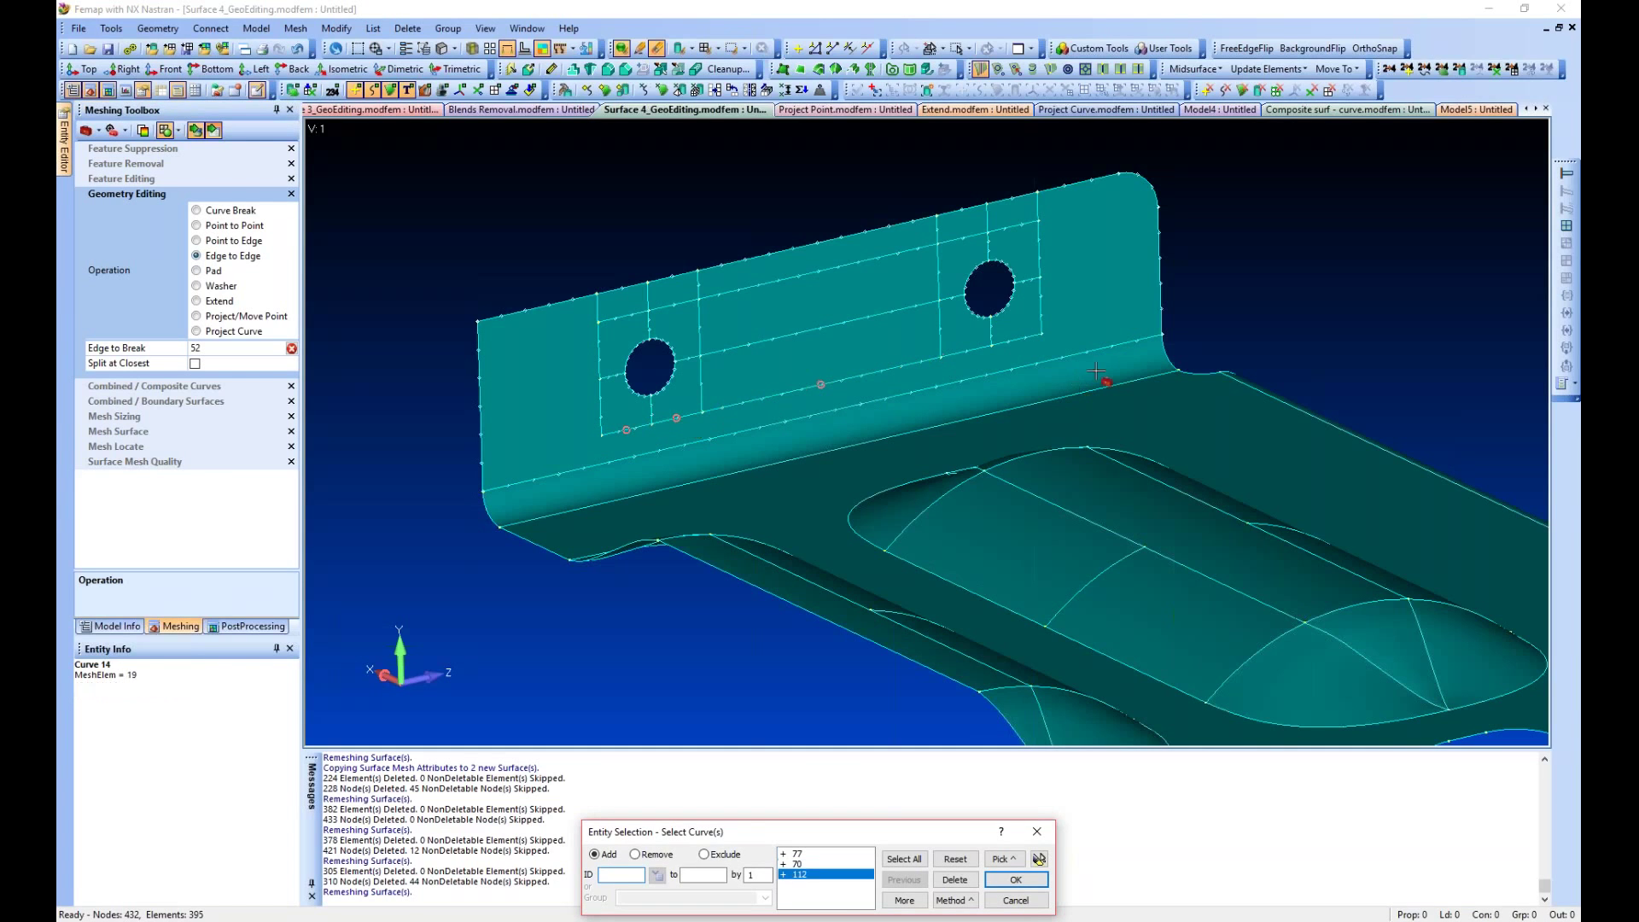
{"action": "left_click", "coordinate": [964, 352]}
{"action": "double_click", "coordinate": [1022, 335]}
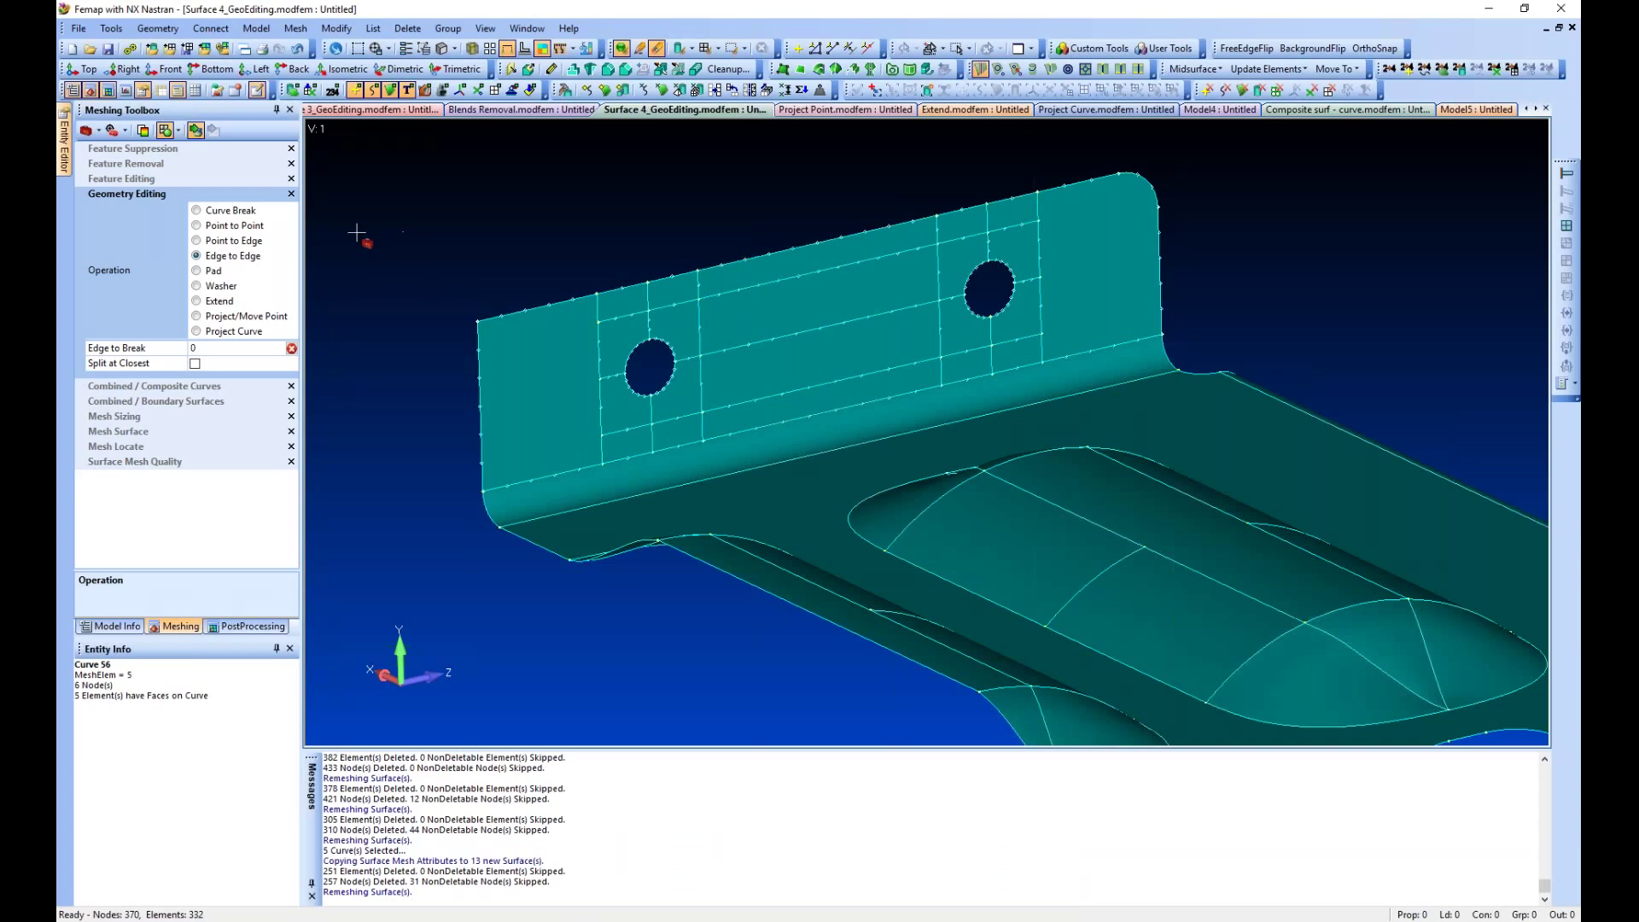
Show the mesh and delete the elements on the bend surface below the flange, selecting them by the on Surface method
{"action": "left_click", "coordinate": [497, 95]}
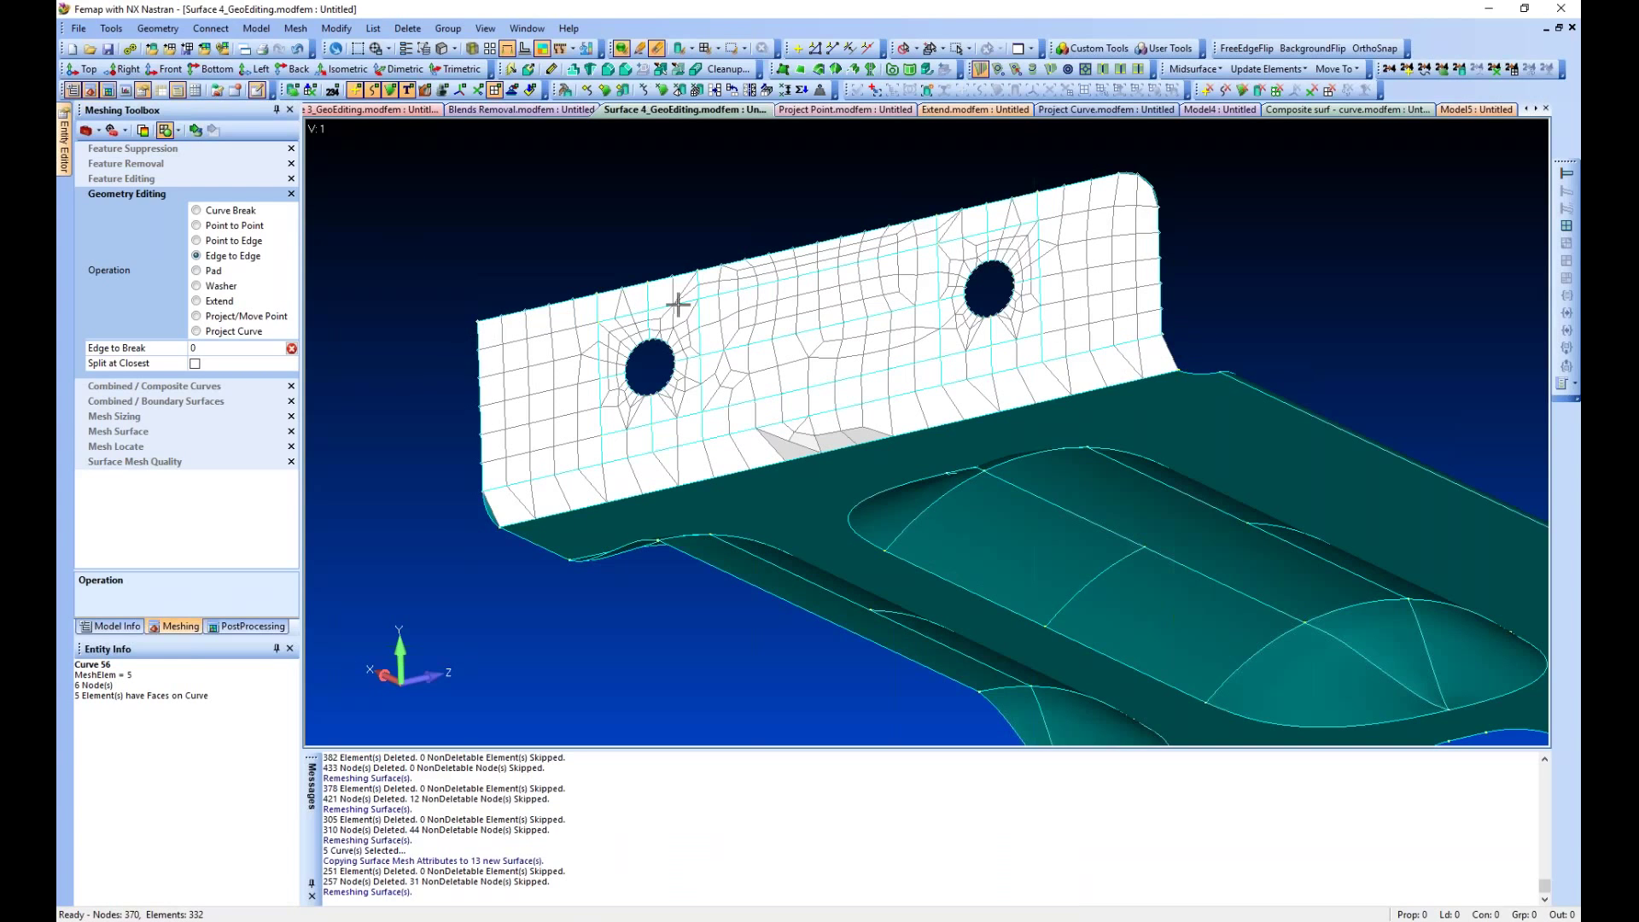
{"action": "left_click", "coordinate": [1276, 91]}
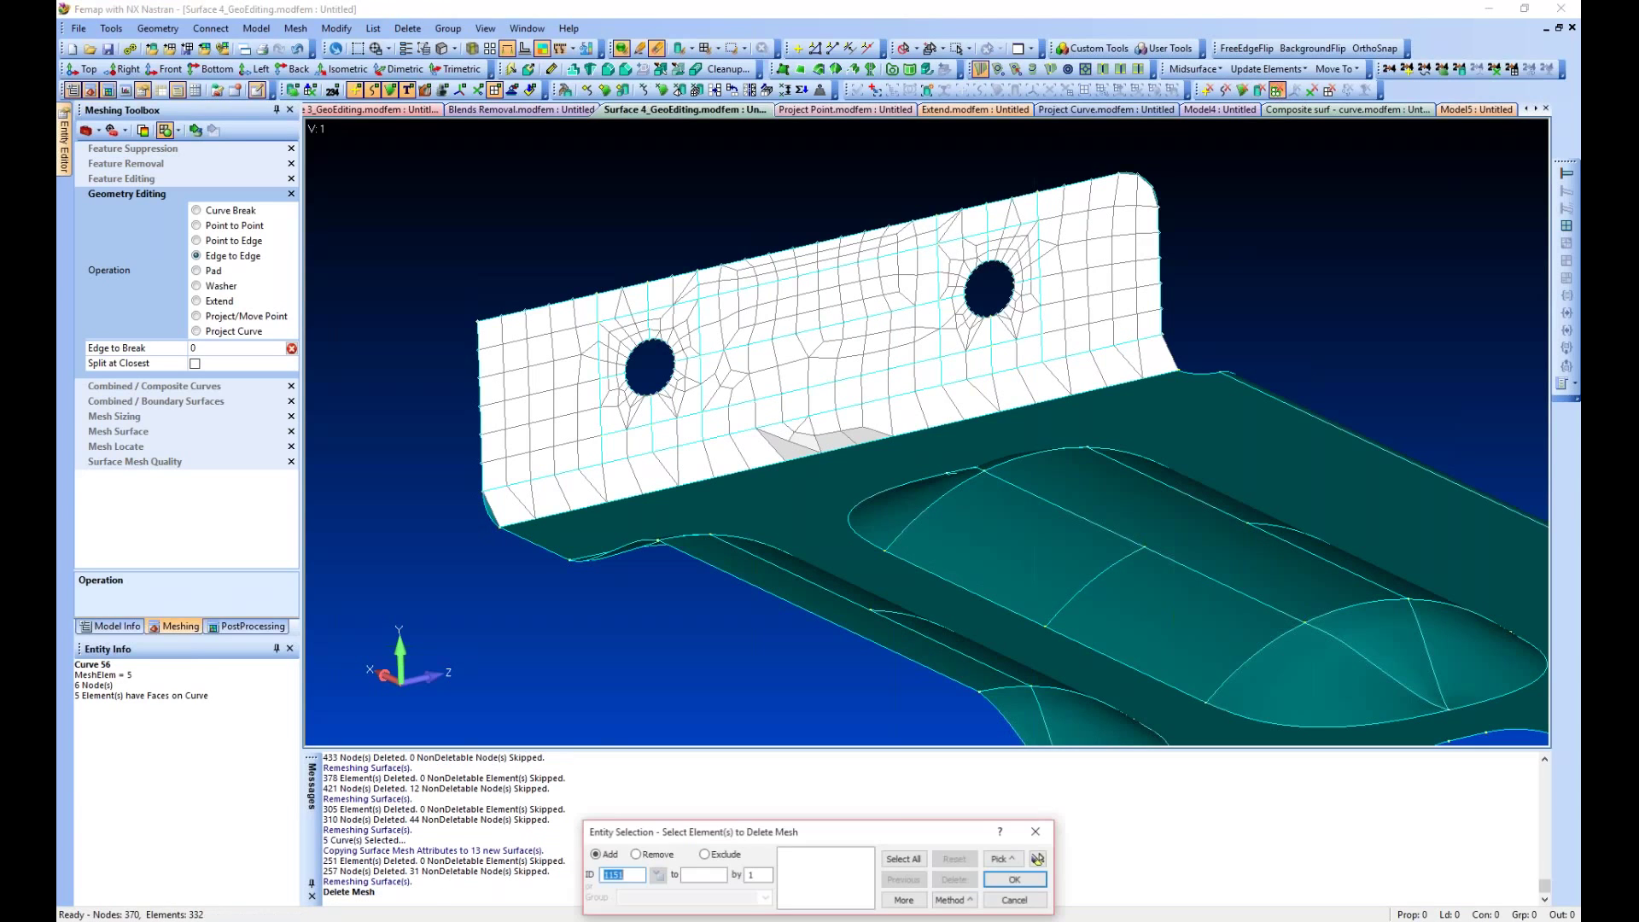
{"action": "left_click", "coordinate": [963, 901]}
{"action": "left_click", "coordinate": [972, 883]}
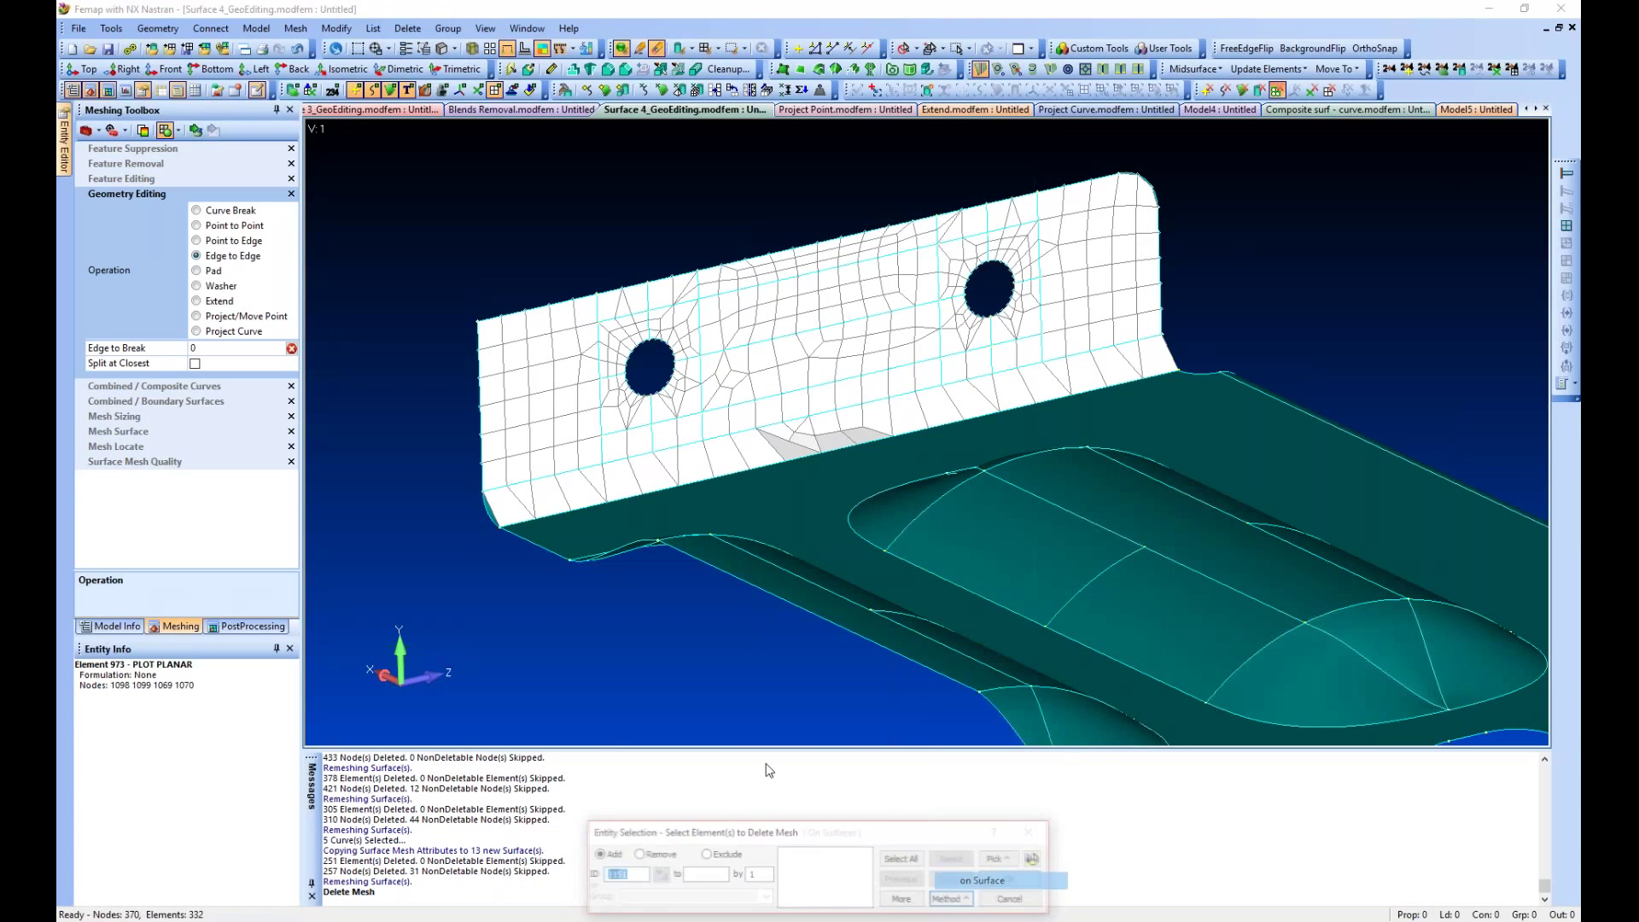
{"action": "double_click", "coordinate": [644, 479]}
{"action": "left_click", "coordinate": [783, 487]}
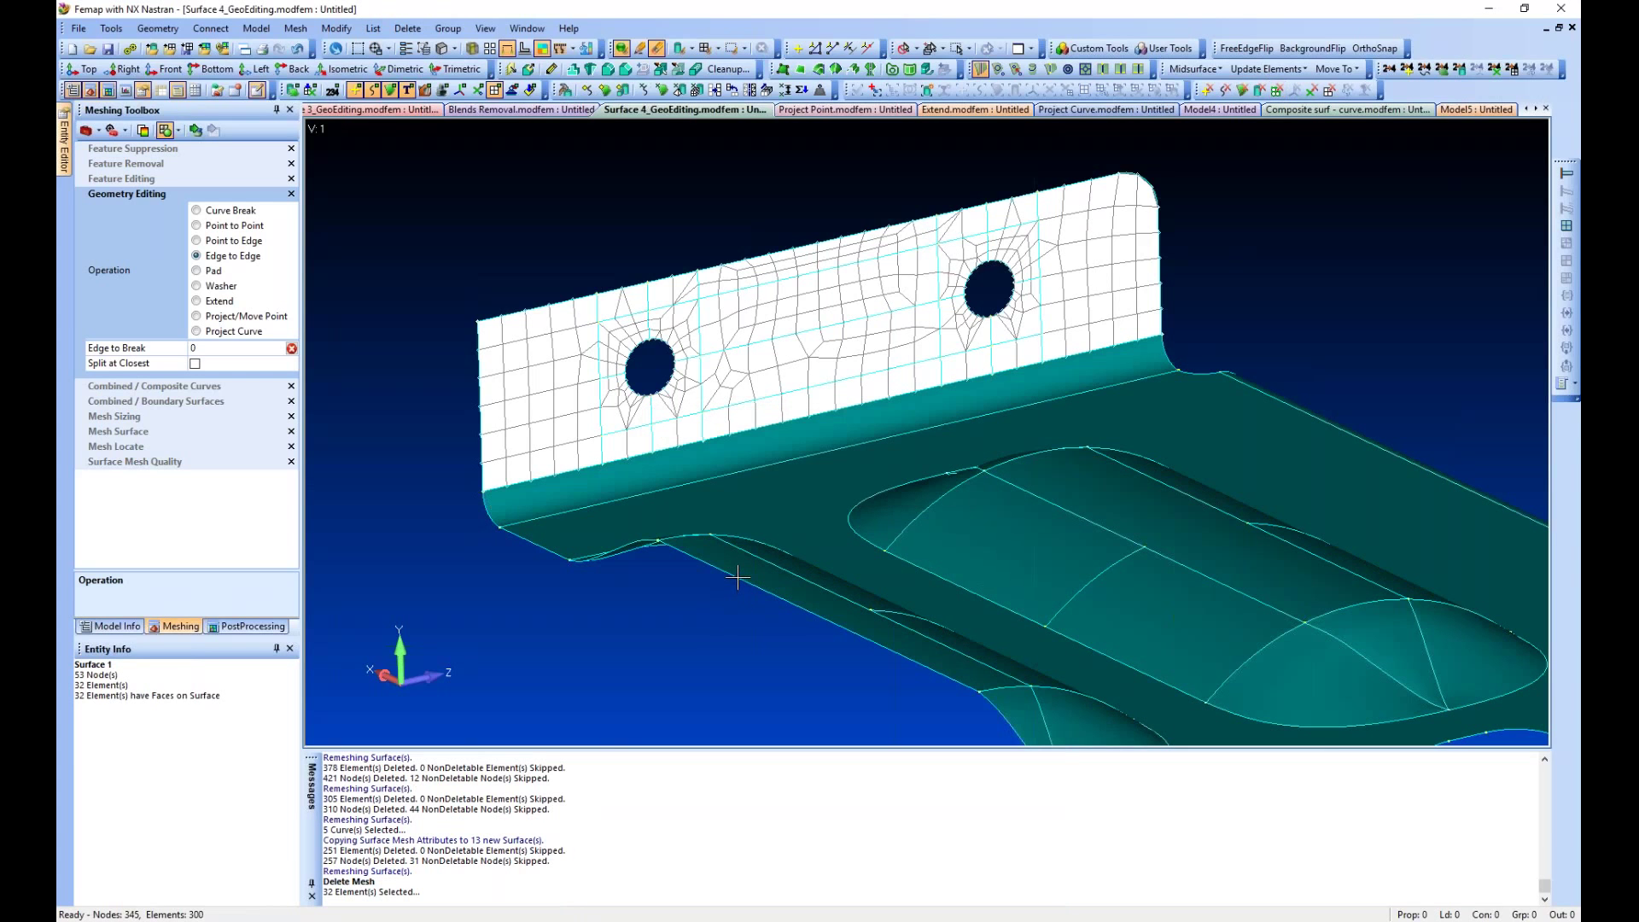
Generate a mapped mesh on the flange surfaces enclosed by a polygon with Size All, Connect and size 0.496199, and remesh the rounded end surface
{"action": "middle_click_drag", "start_coordinate": [726, 551], "coordinate": [586, 573], "text": "ctrl"}
{"action": "middle_click_drag", "start_coordinate": [621, 509], "coordinate": [569, 407]}
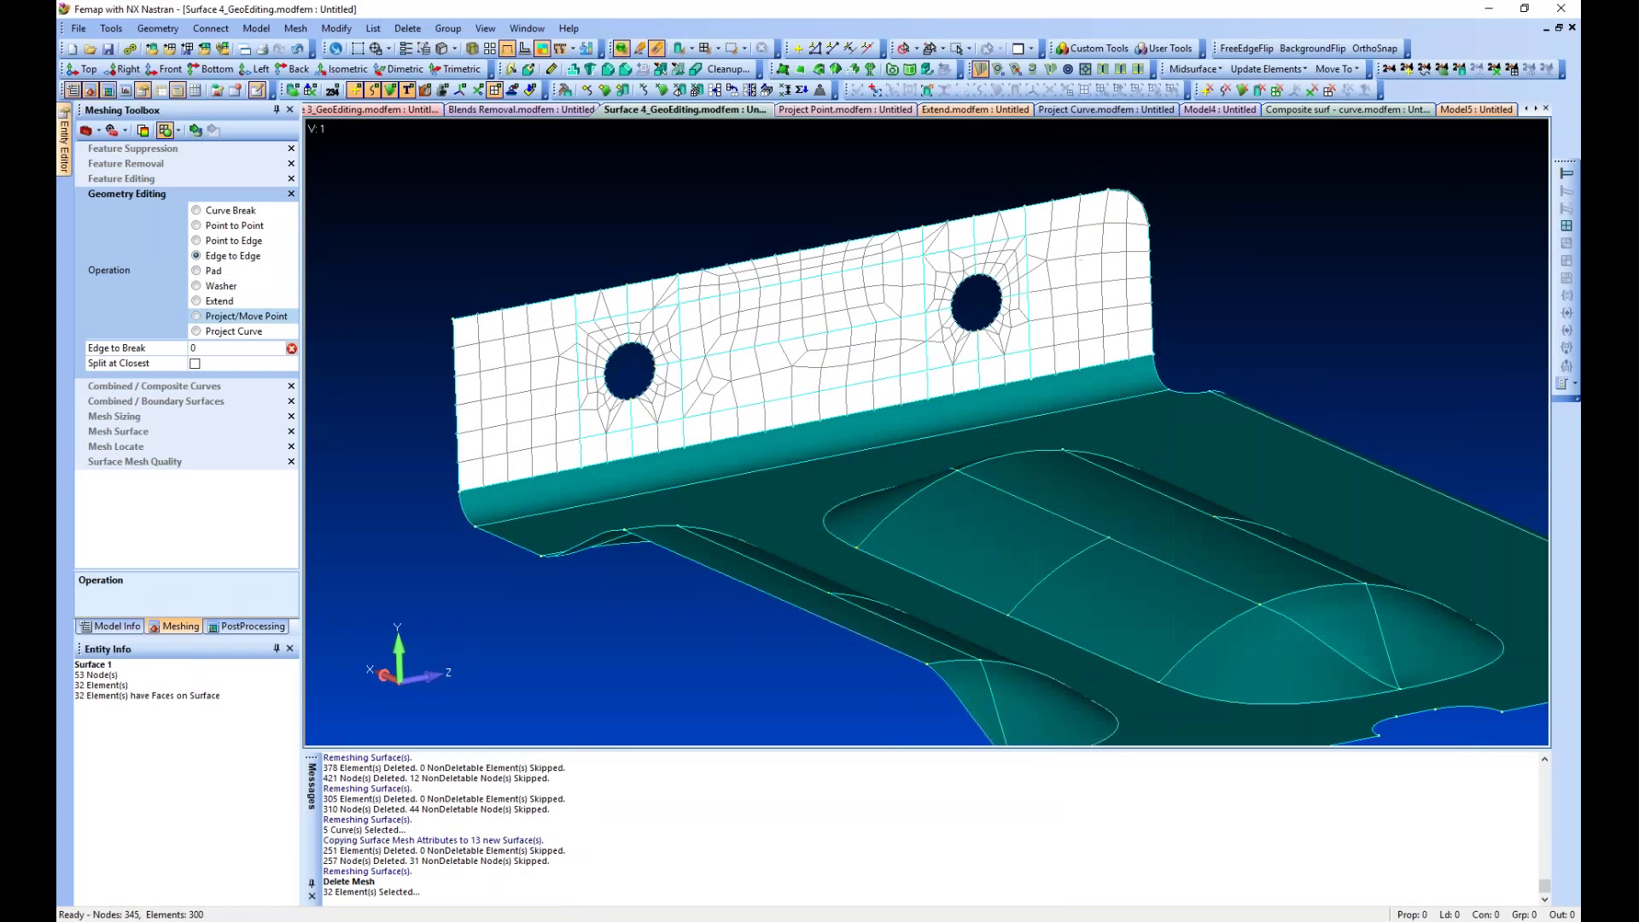
{"action": "left_click", "coordinate": [120, 432]}
{"action": "left_click", "coordinate": [196, 131]}
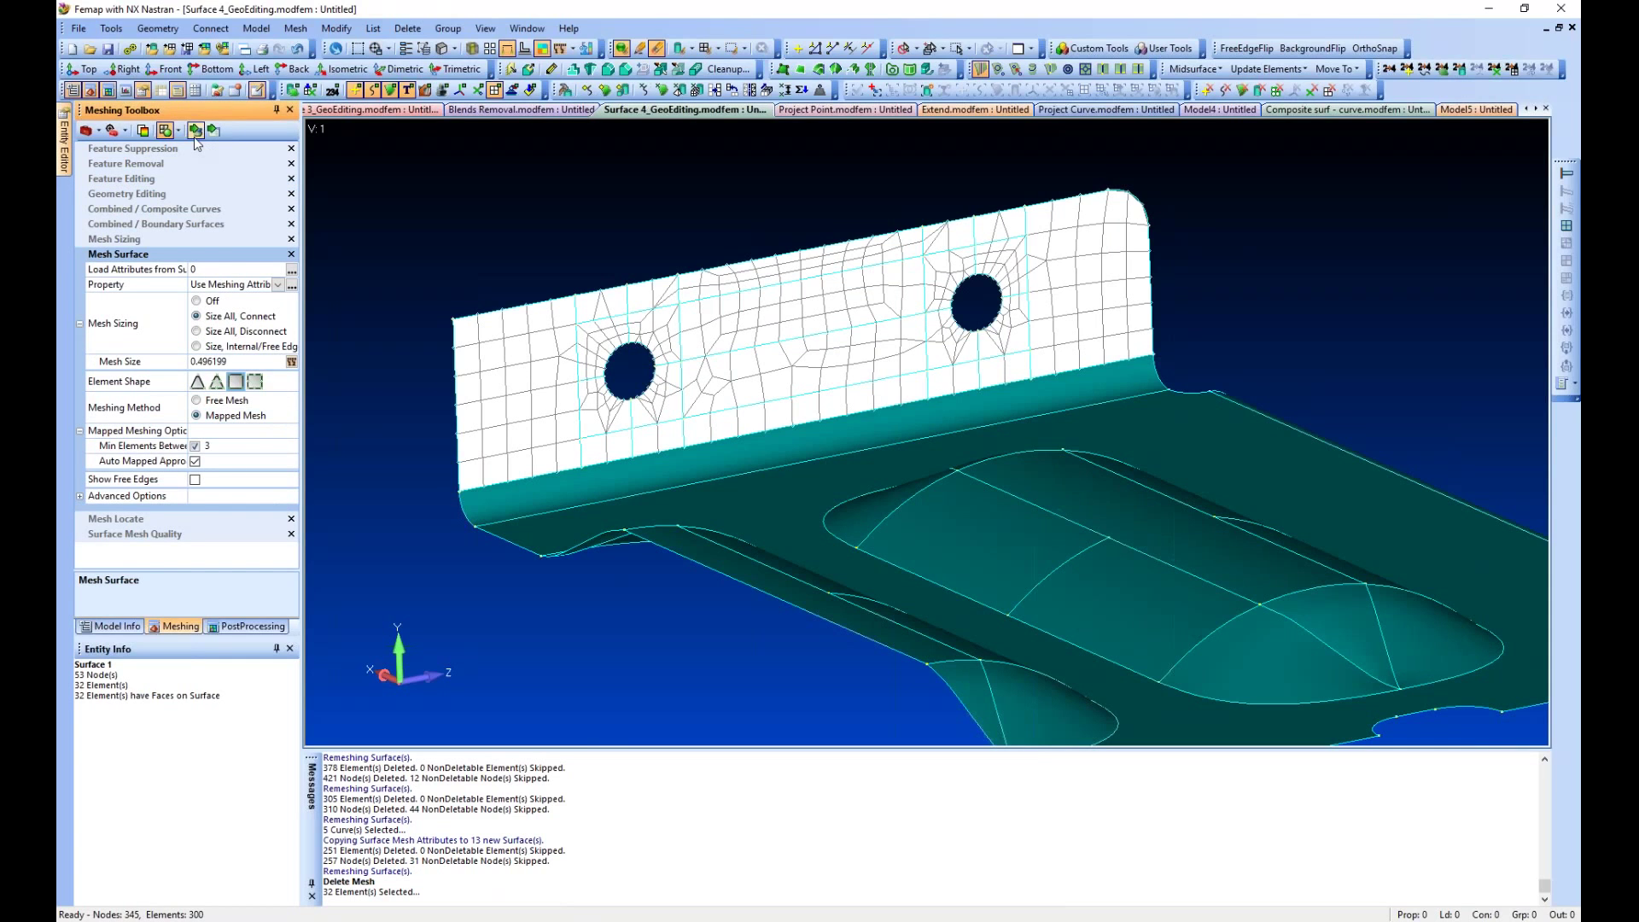
{"action": "left_click", "coordinate": [399, 514]}
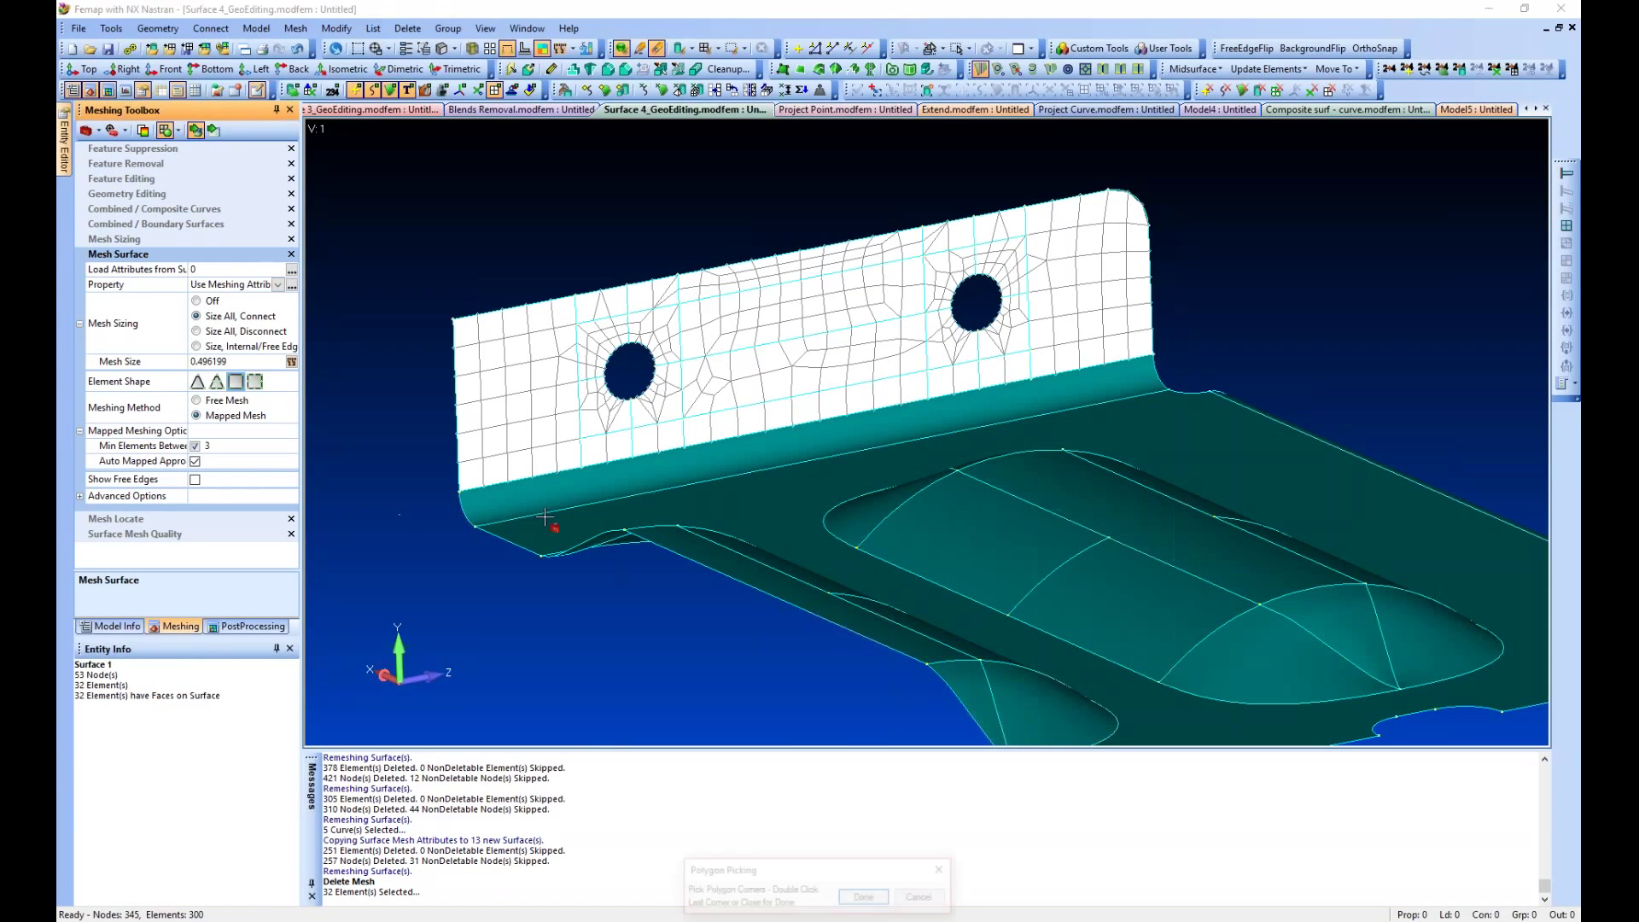
{"action": "left_click", "coordinate": [1226, 350]}
{"action": "left_click", "coordinate": [1196, 145]}
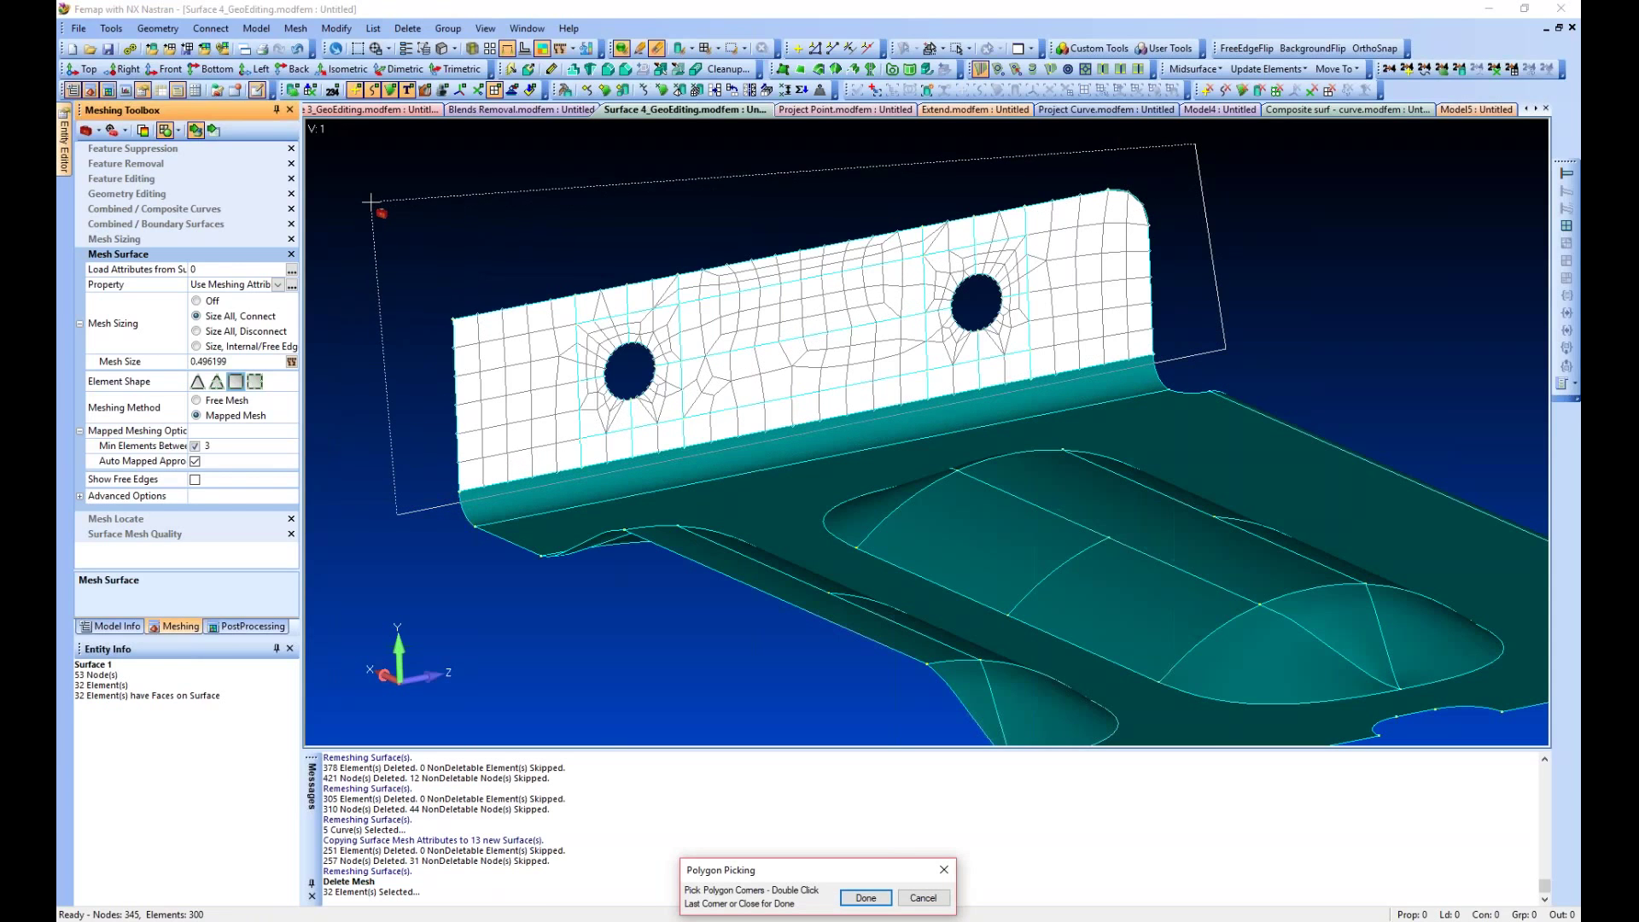
{"action": "double_click", "coordinate": [351, 213]}
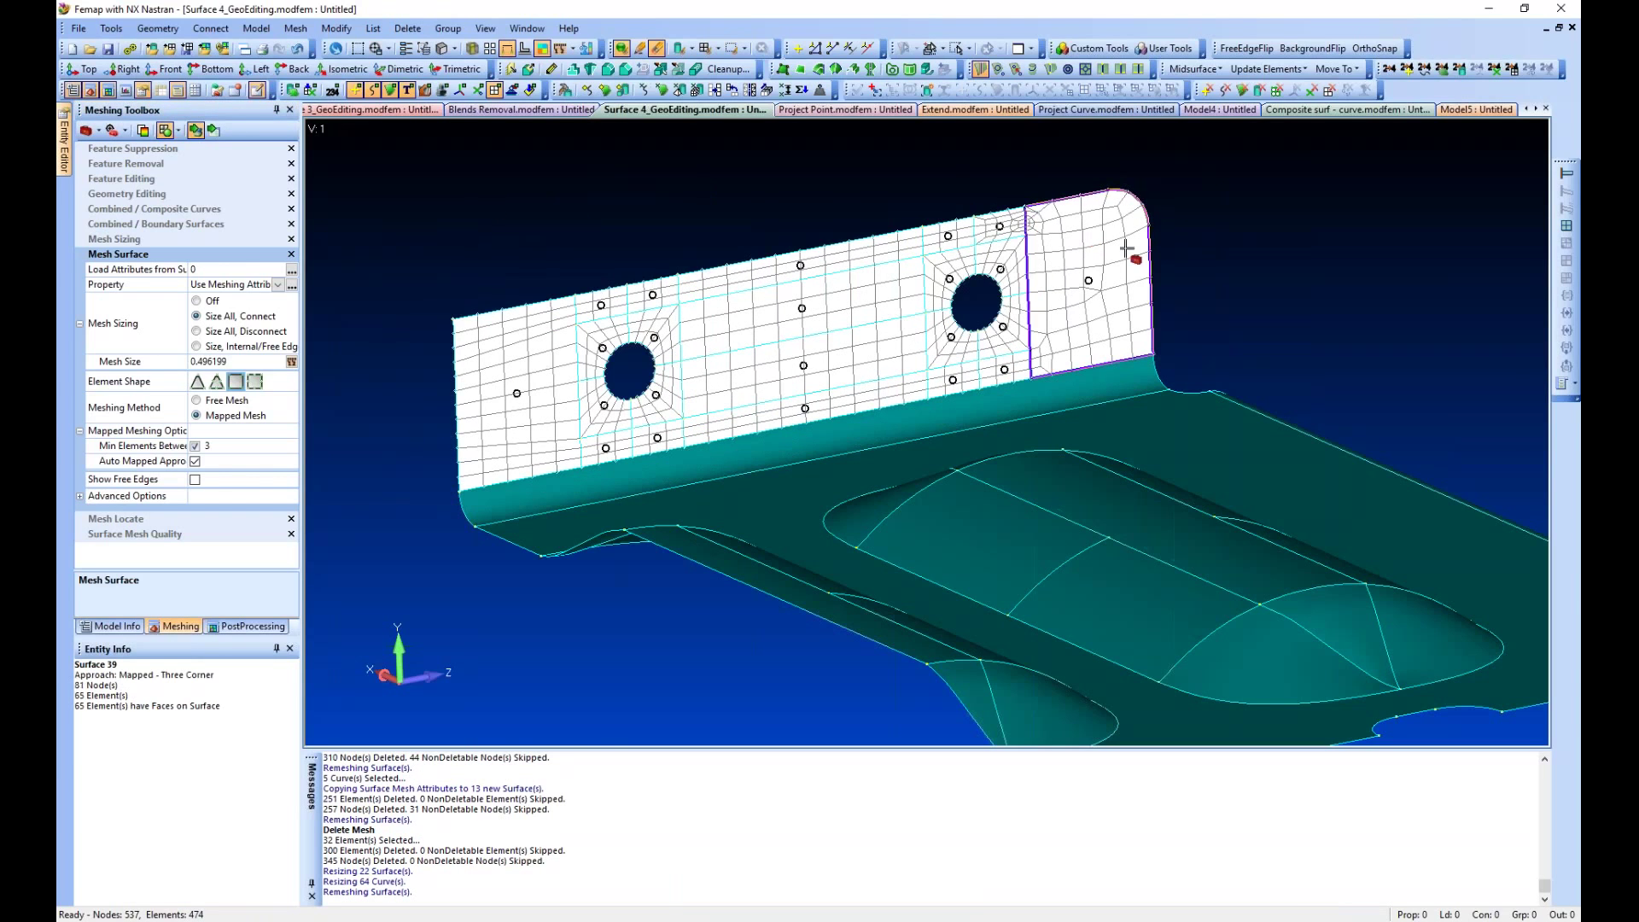
{"action": "left_click", "coordinate": [1057, 232]}
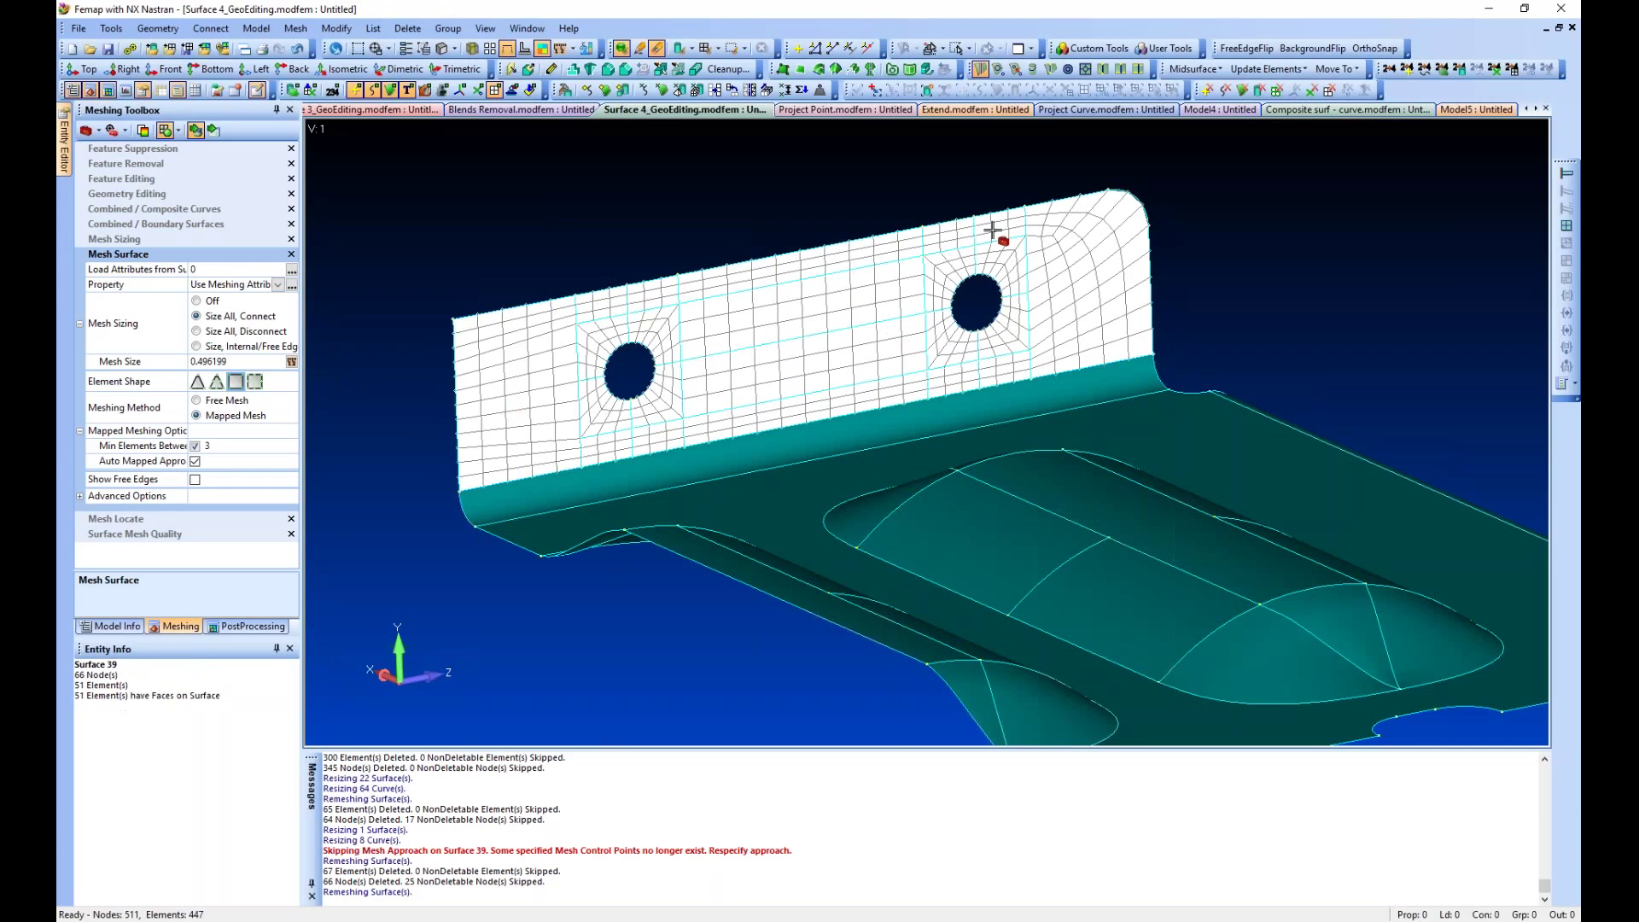
Switch to the Extend model and examine the gap between the square tube and the base plate from the side and at an angle
{"action": "middle_click_drag", "start_coordinate": [589, 586], "coordinate": [658, 615]}
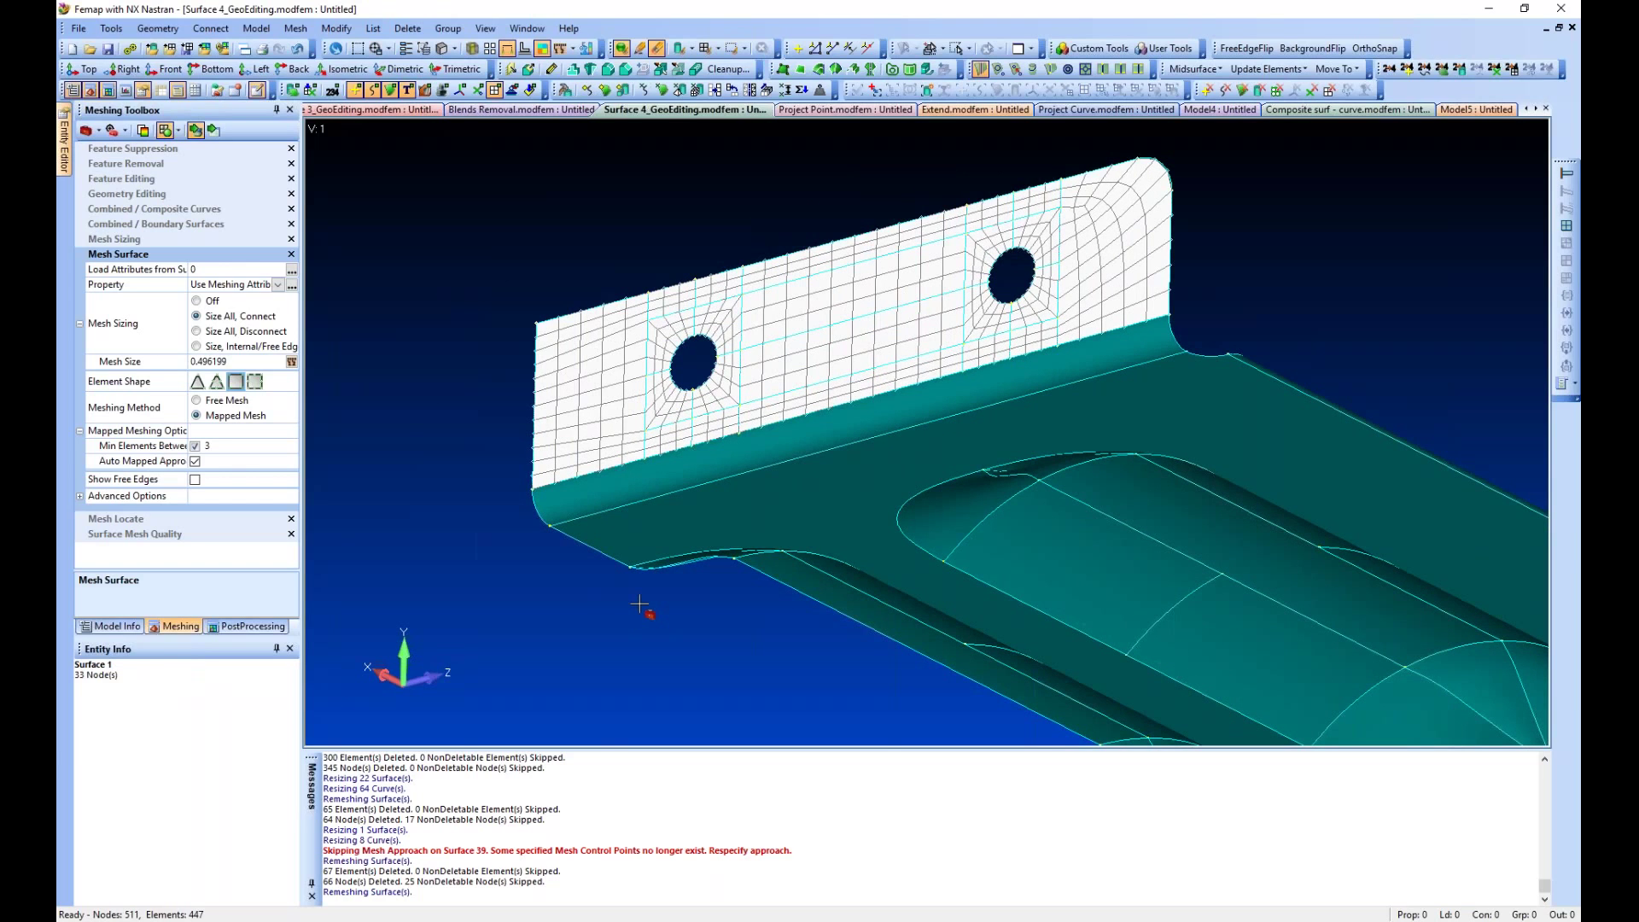
{"action": "left_click", "coordinate": [128, 196]}
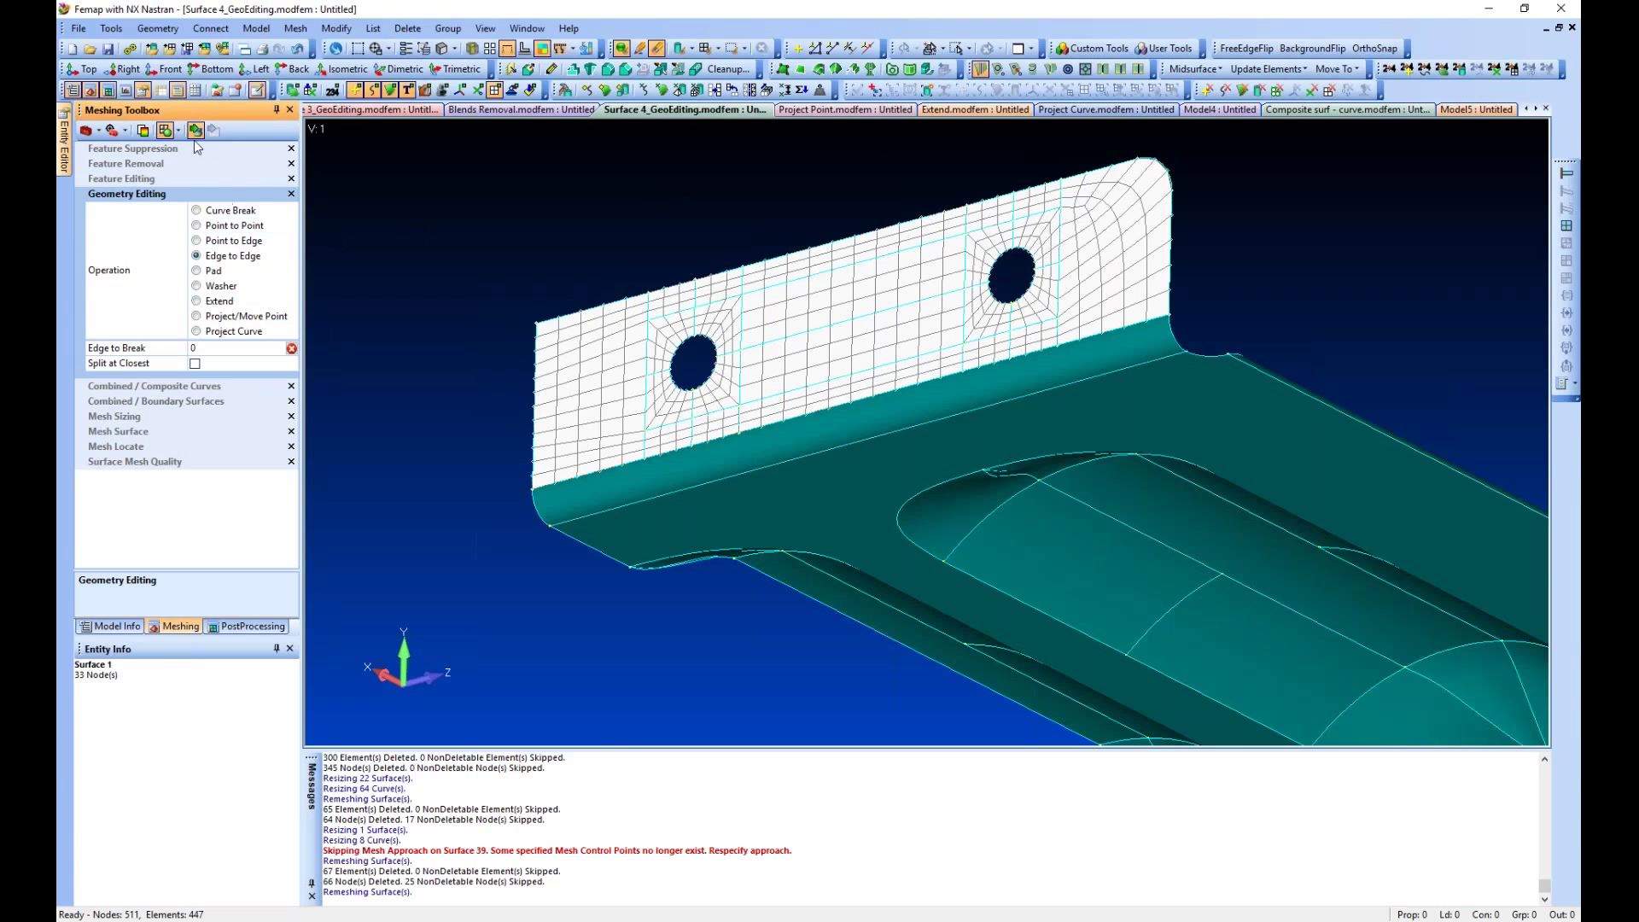
{"action": "middle_click_drag", "start_coordinate": [953, 230], "coordinate": [920, 250], "text": "ctrl"}
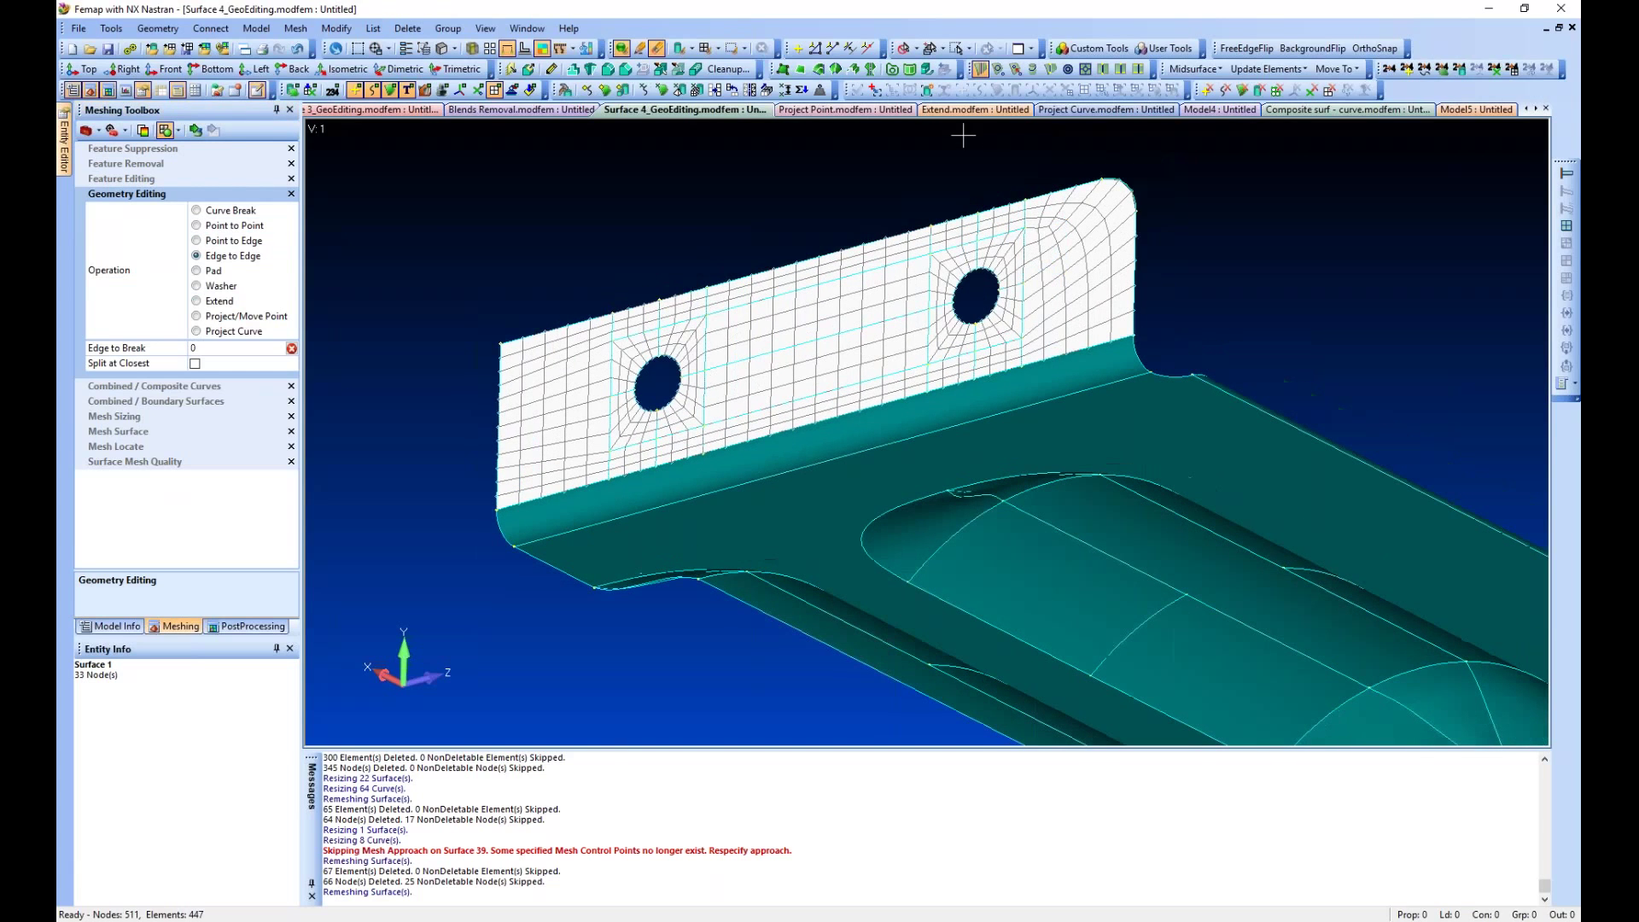
{"action": "left_click", "coordinate": [968, 110]}
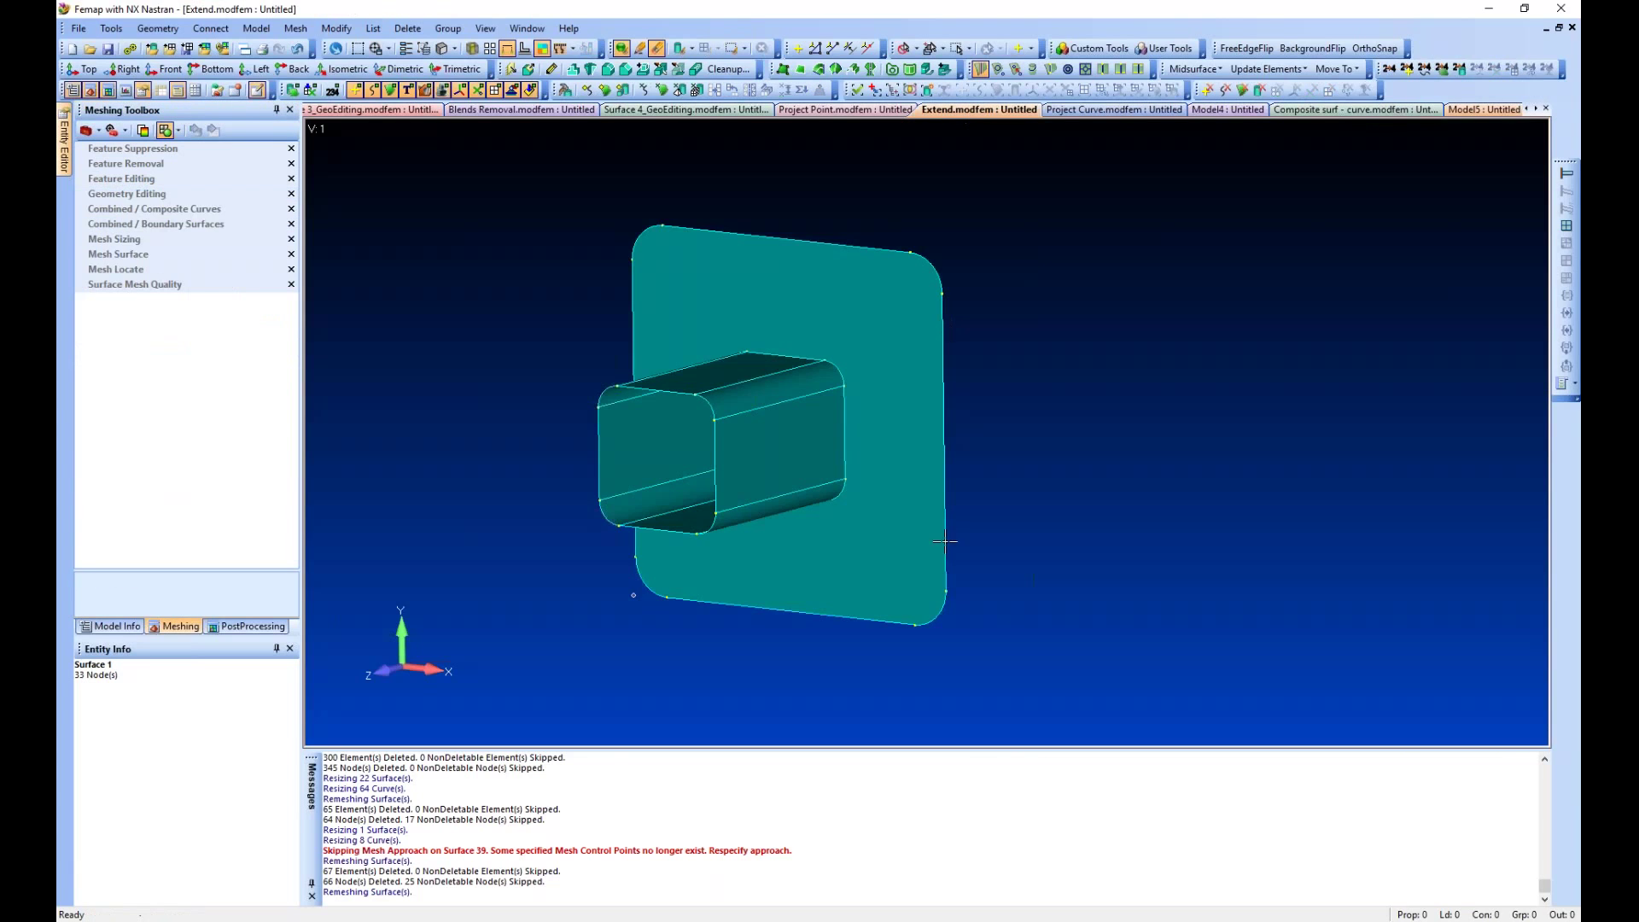
{"action": "middle_click_drag", "start_coordinate": [947, 613], "coordinate": [1029, 392]}
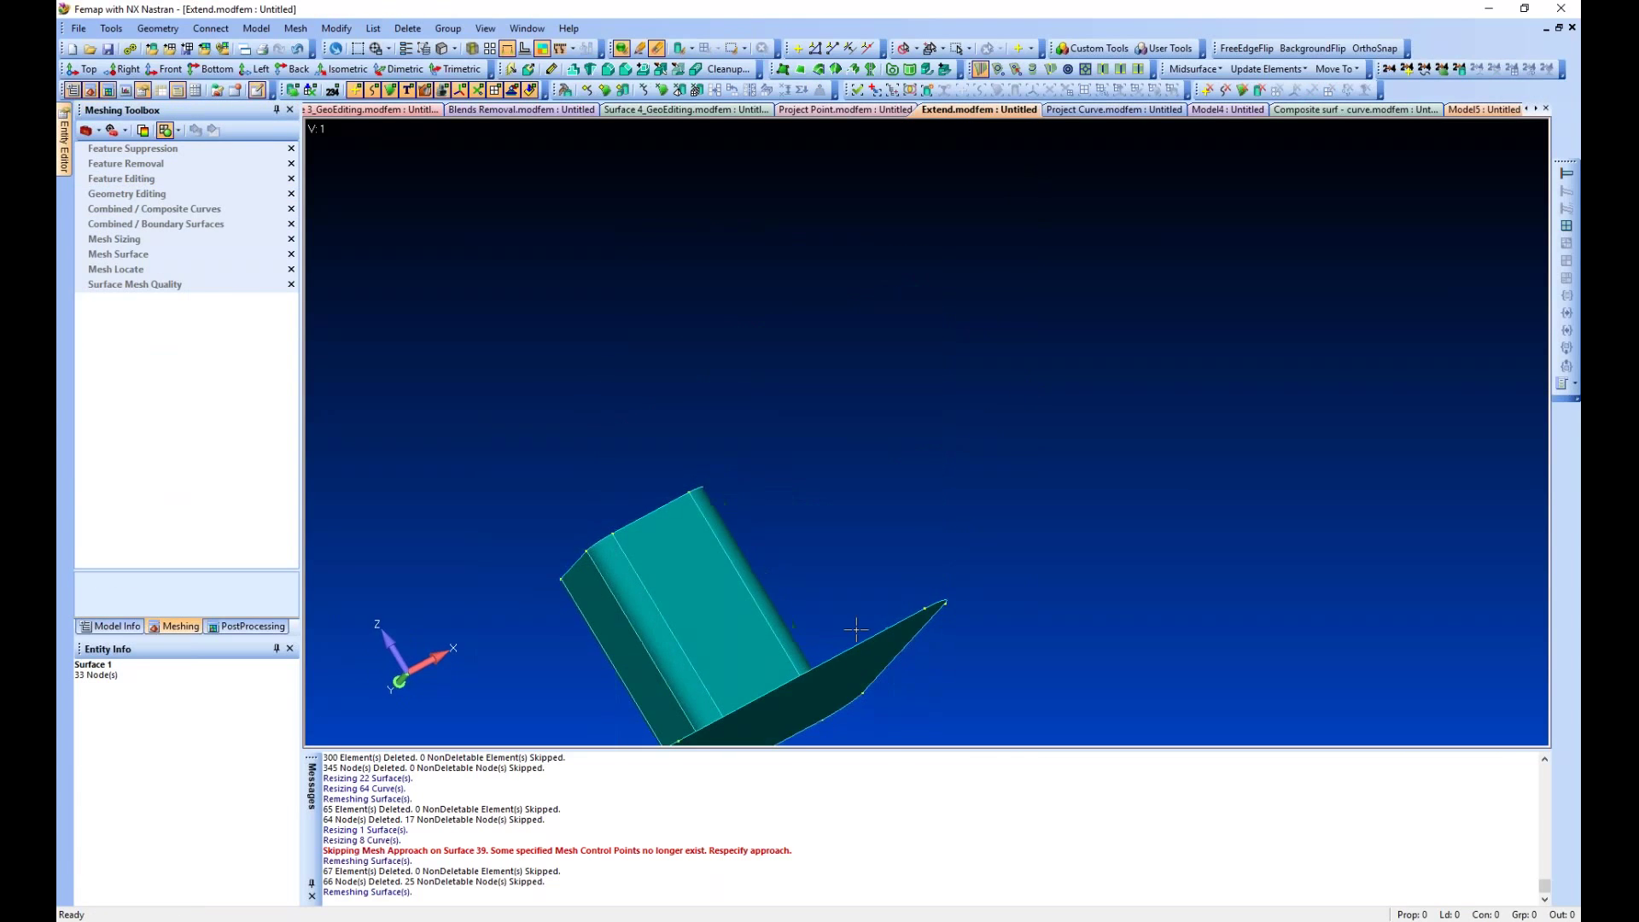
{"action": "middle_click_drag", "start_coordinate": [856, 578], "coordinate": [792, 311], "text": "ctrl"}
{"action": "middle_click_drag", "start_coordinate": [823, 430], "coordinate": [1023, 350]}
{"action": "left_click", "coordinate": [1376, 48]}
{"action": "middle_click_drag", "start_coordinate": [771, 325], "coordinate": [693, 482], "text": "ctrl"}
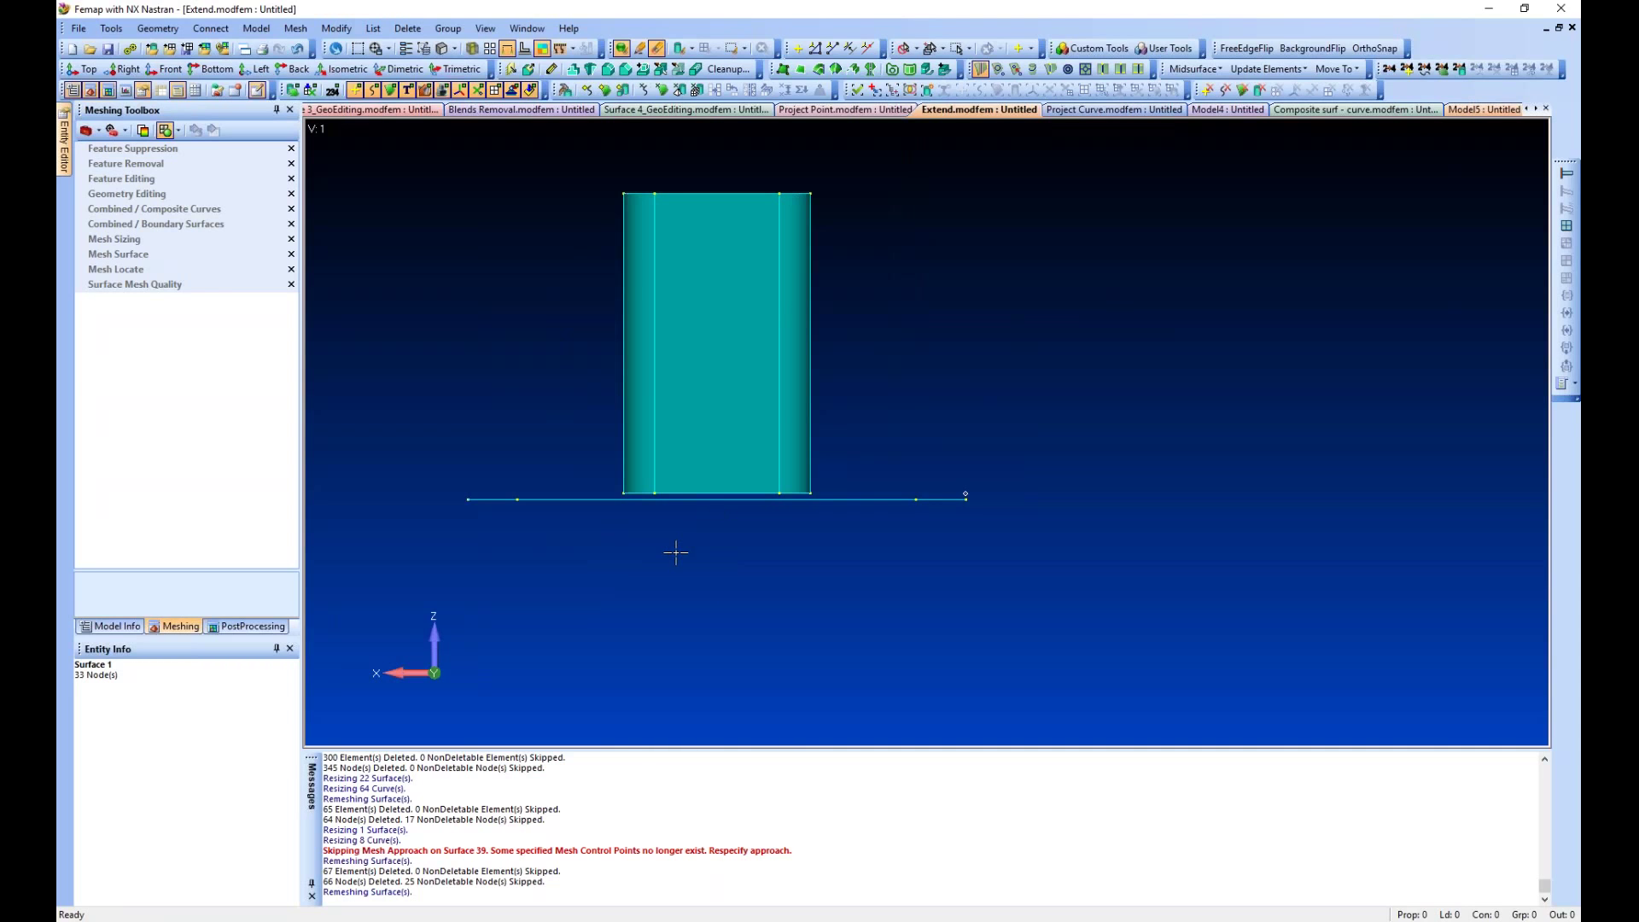
{"action": "middle_click_drag", "start_coordinate": [695, 549], "coordinate": [805, 642]}
{"action": "middle_click_drag", "start_coordinate": [699, 497], "coordinate": [885, 549], "text": "ctrl"}
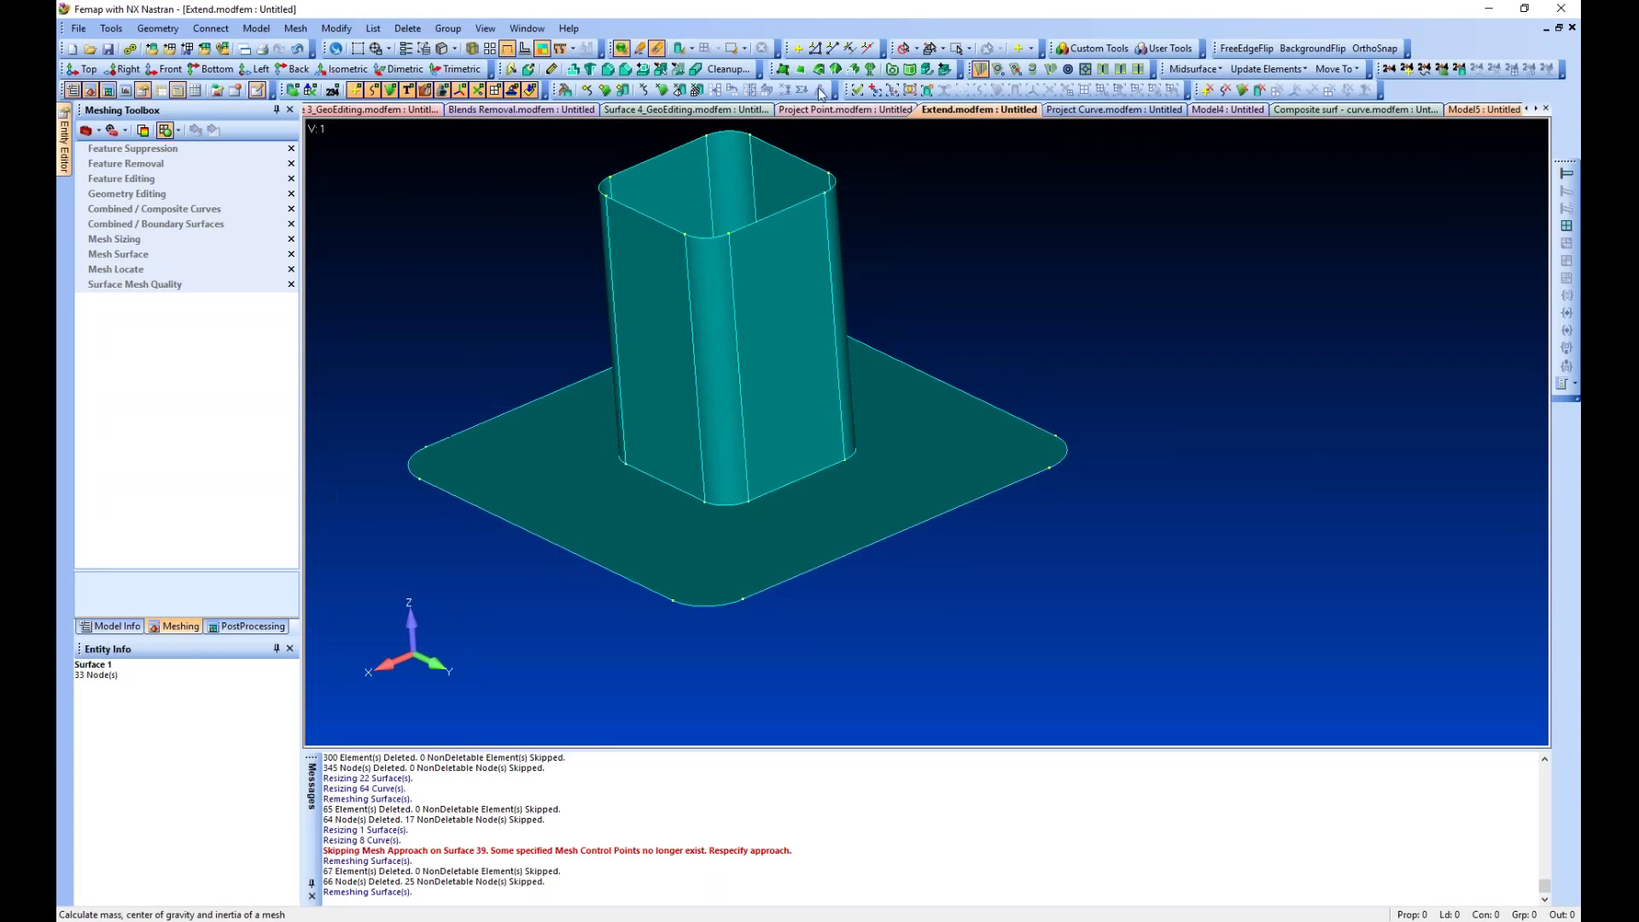
Switch to the Blends Removal model and examine how the frame's crossbeams meet the side rails
{"action": "left_click", "coordinate": [520, 109]}
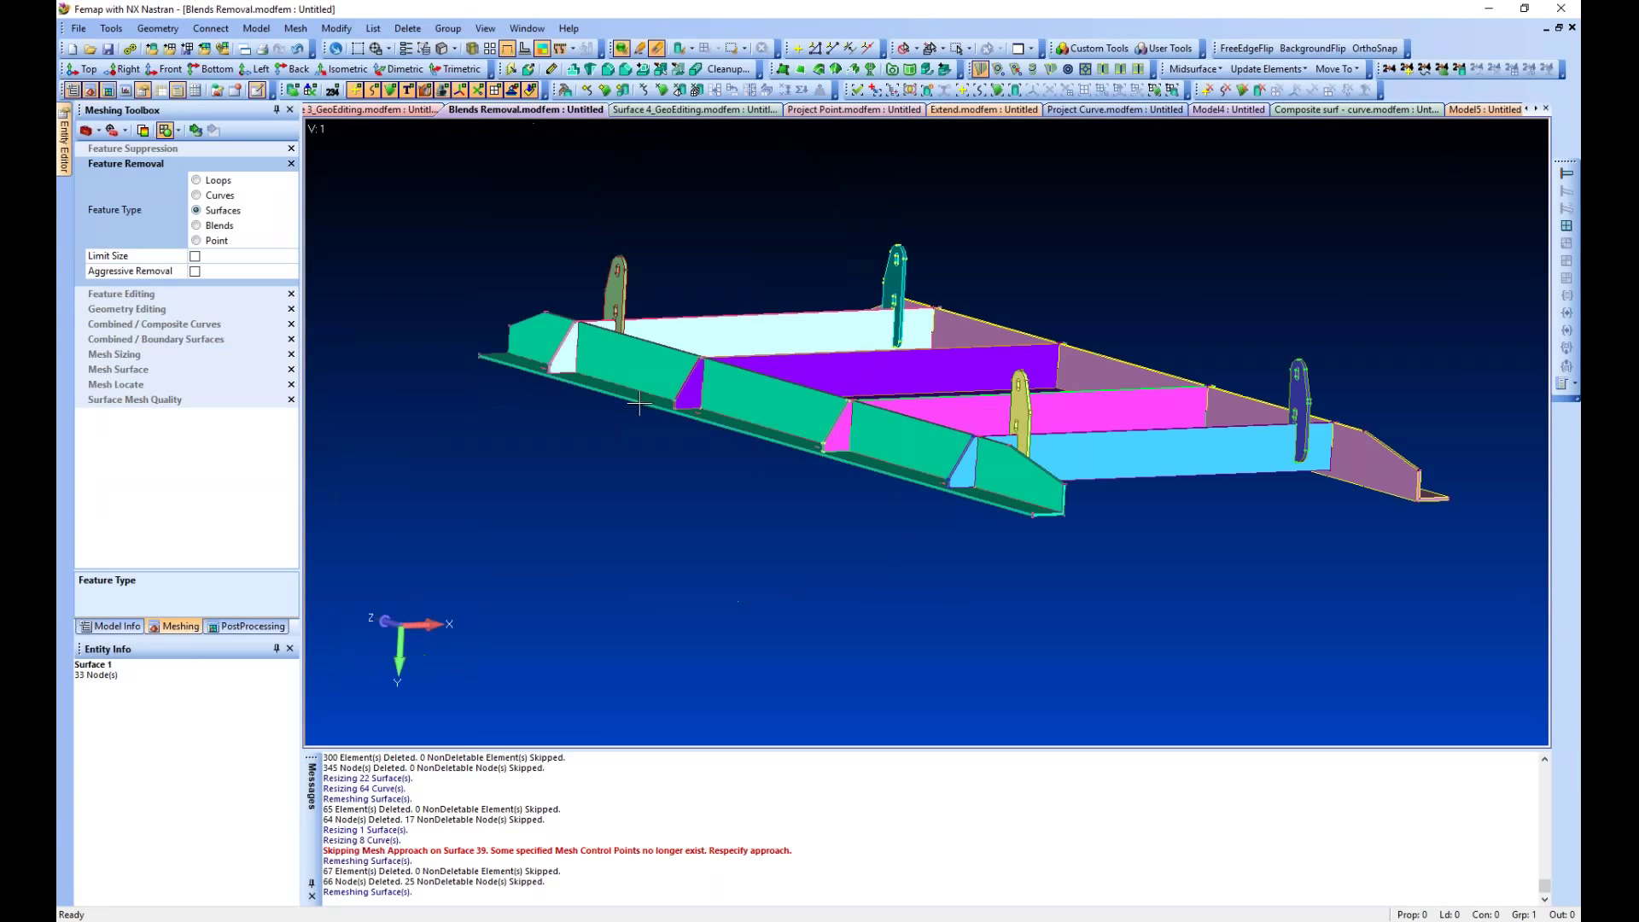
{"action": "middle_click_drag", "start_coordinate": [618, 420], "coordinate": [603, 426]}
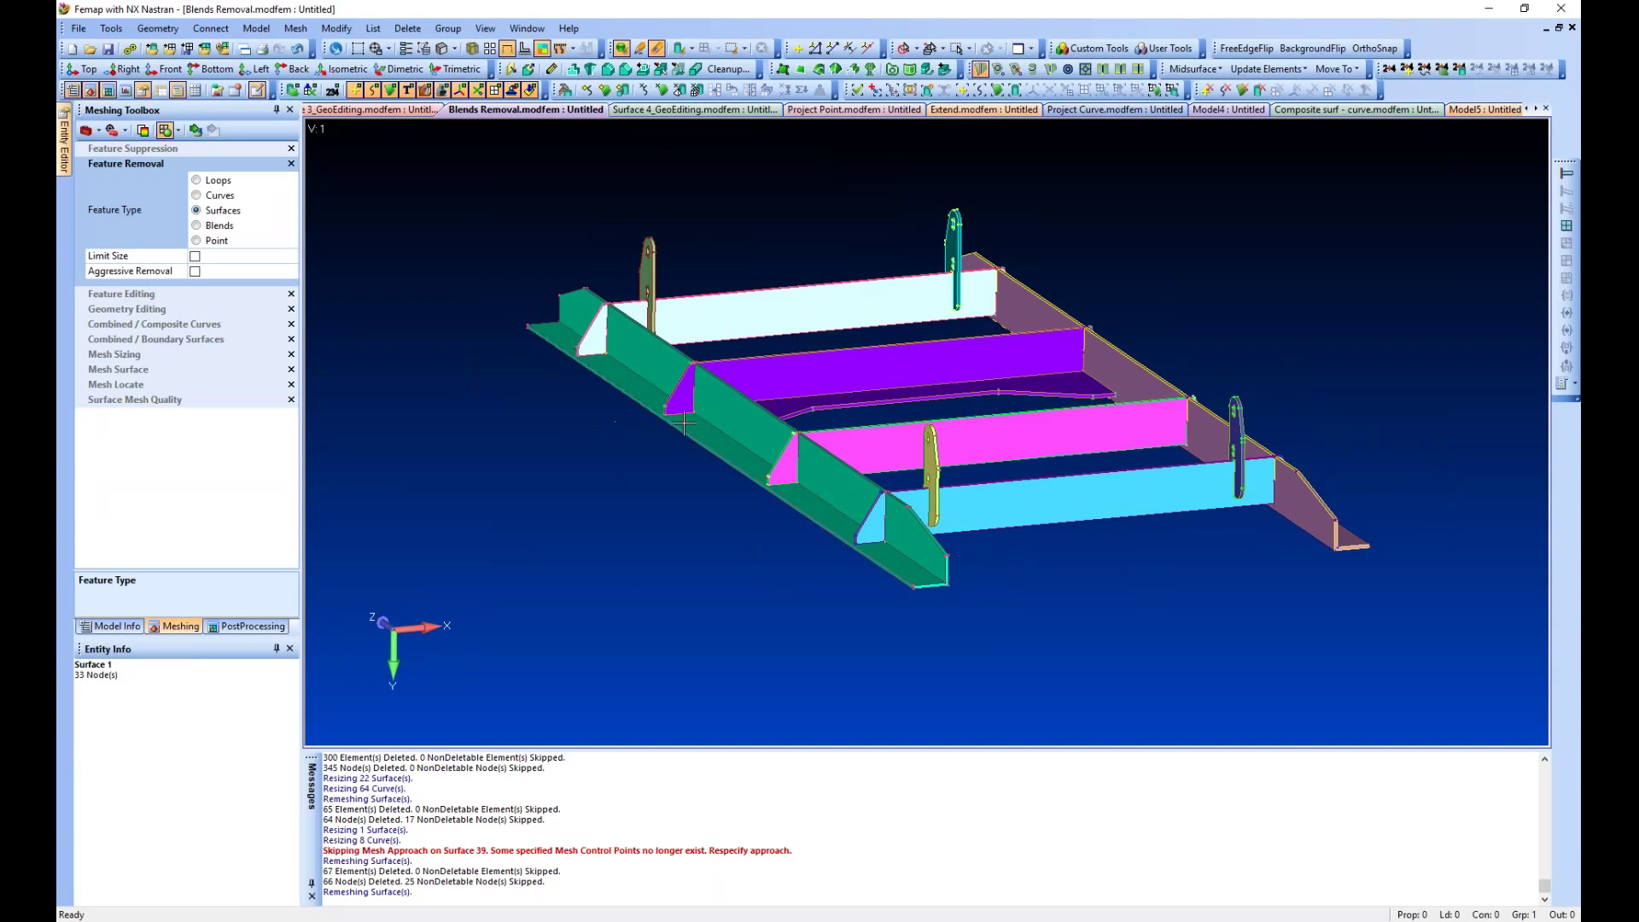
{"action": "middle_click_drag", "start_coordinate": [1156, 391], "coordinate": [1124, 391]}
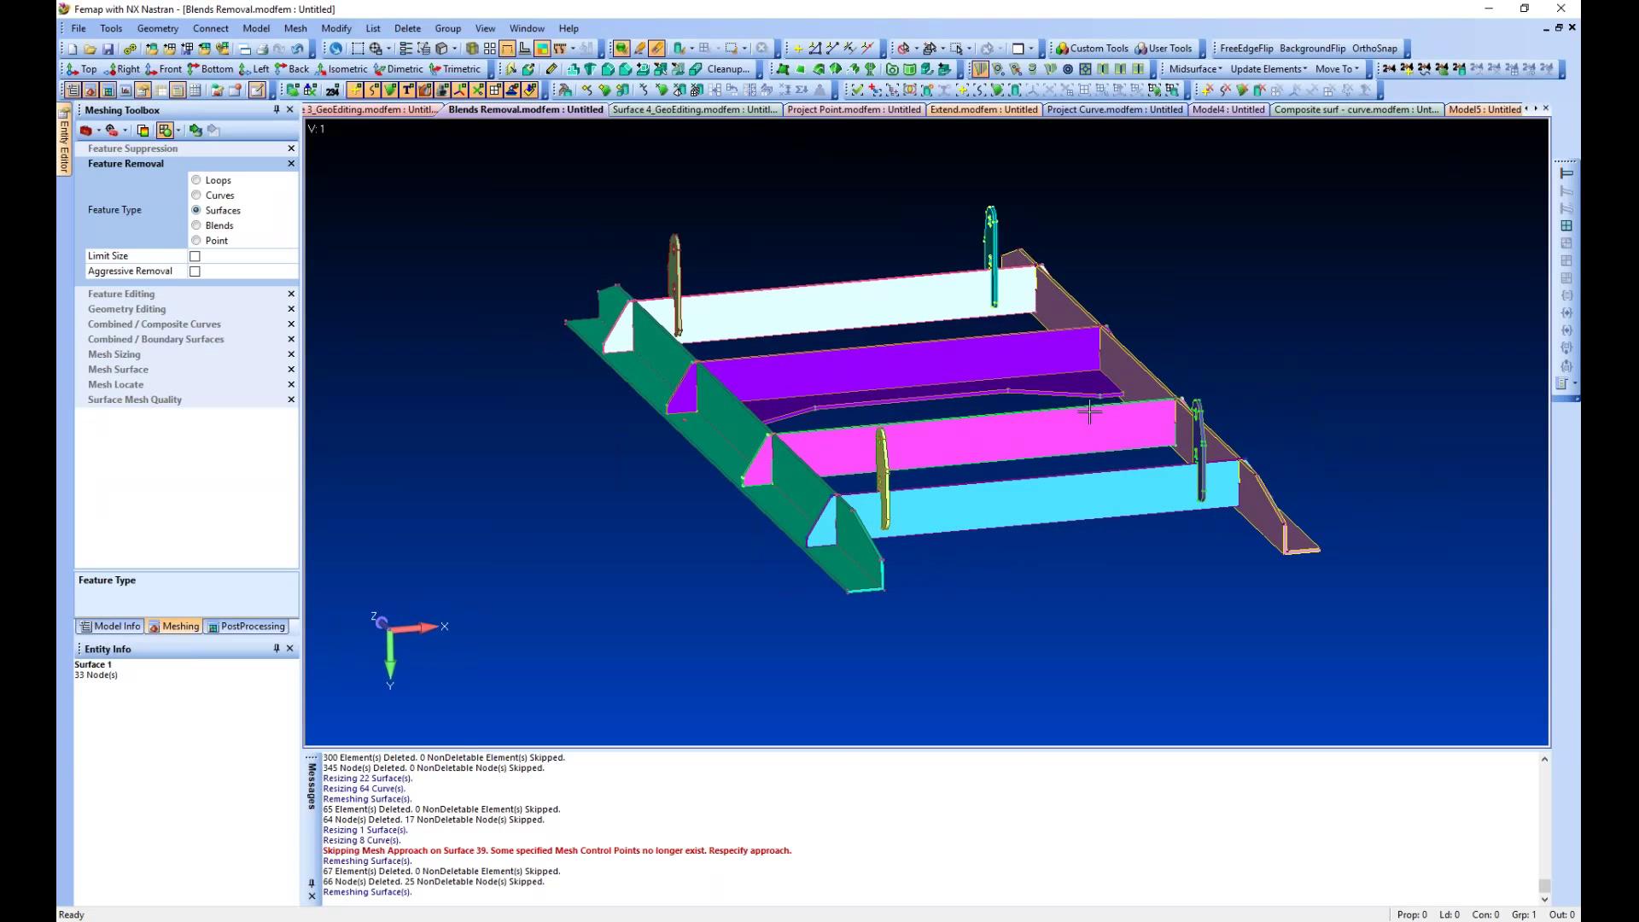
{"action": "middle_click_drag", "start_coordinate": [1145, 405], "coordinate": [1054, 421], "text": "ctrl"}
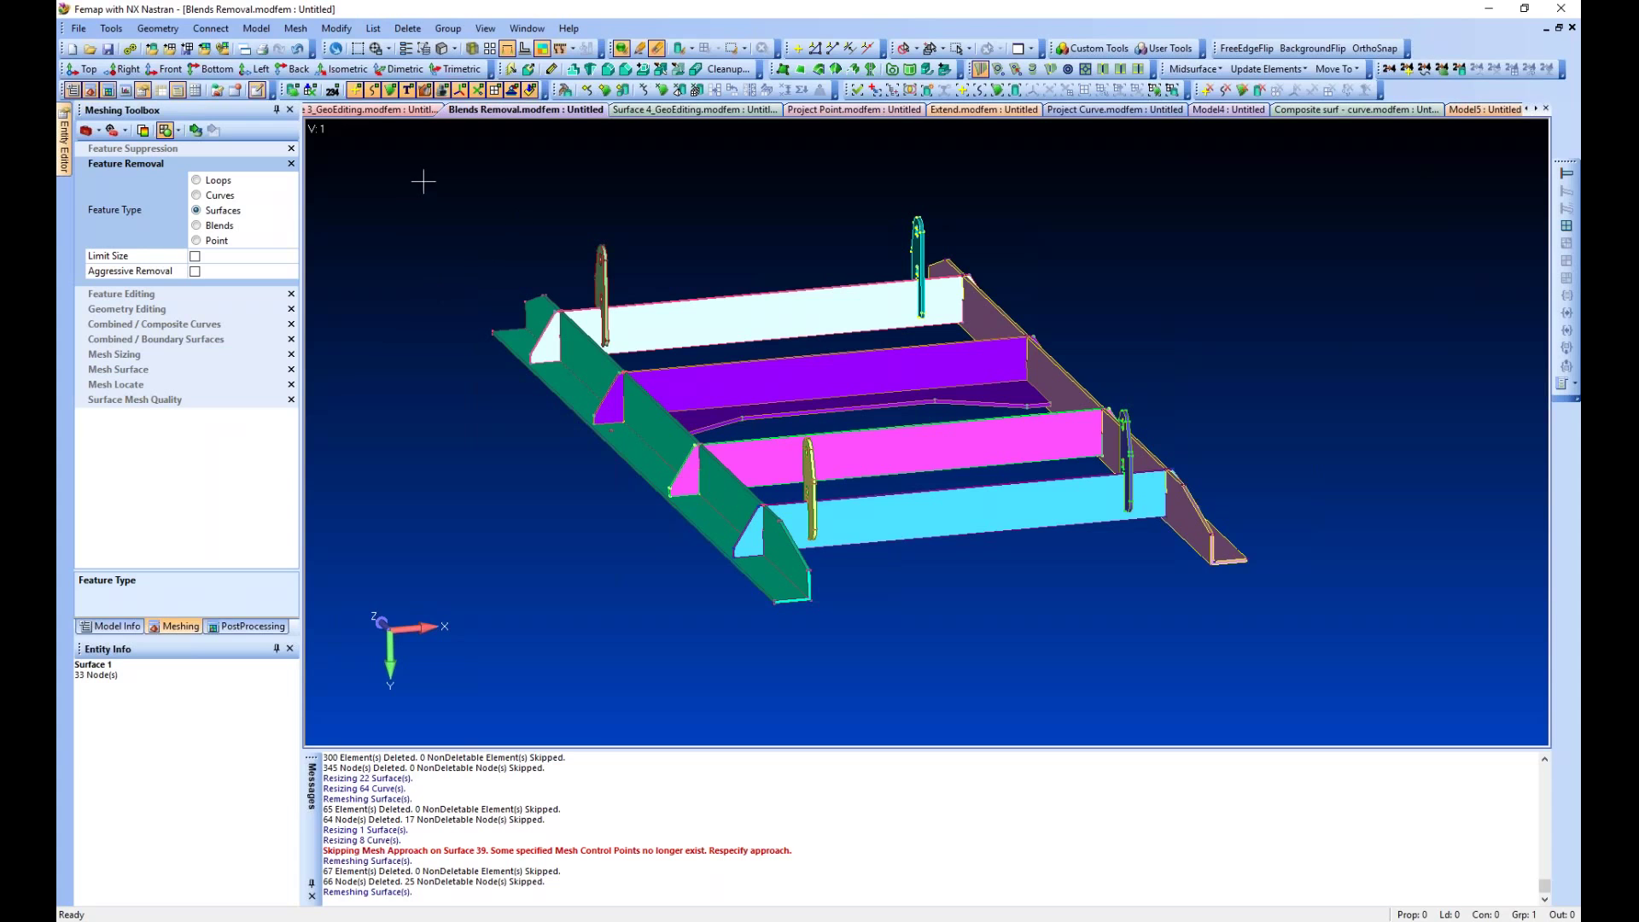
Return to the Extend model, set the Geometry Editing operation to Extend and review the Extend Shape options, keeping Linear
{"action": "left_click", "coordinate": [980, 109]}
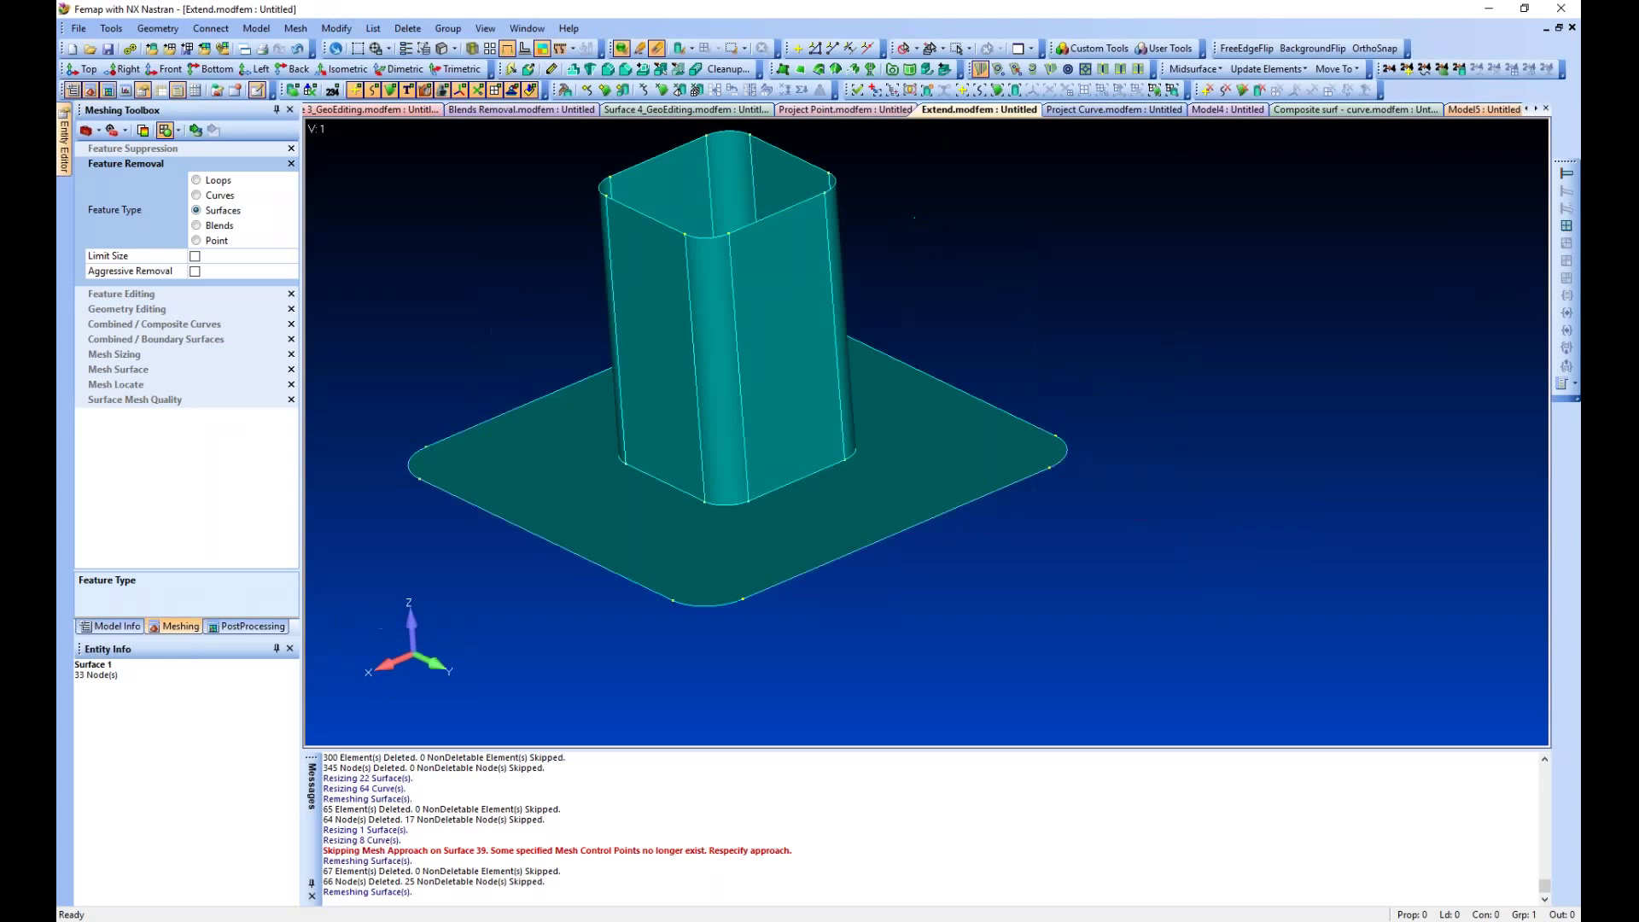
{"action": "middle_click_drag", "start_coordinate": [922, 479], "coordinate": [860, 476]}
{"action": "left_click", "coordinate": [154, 194]}
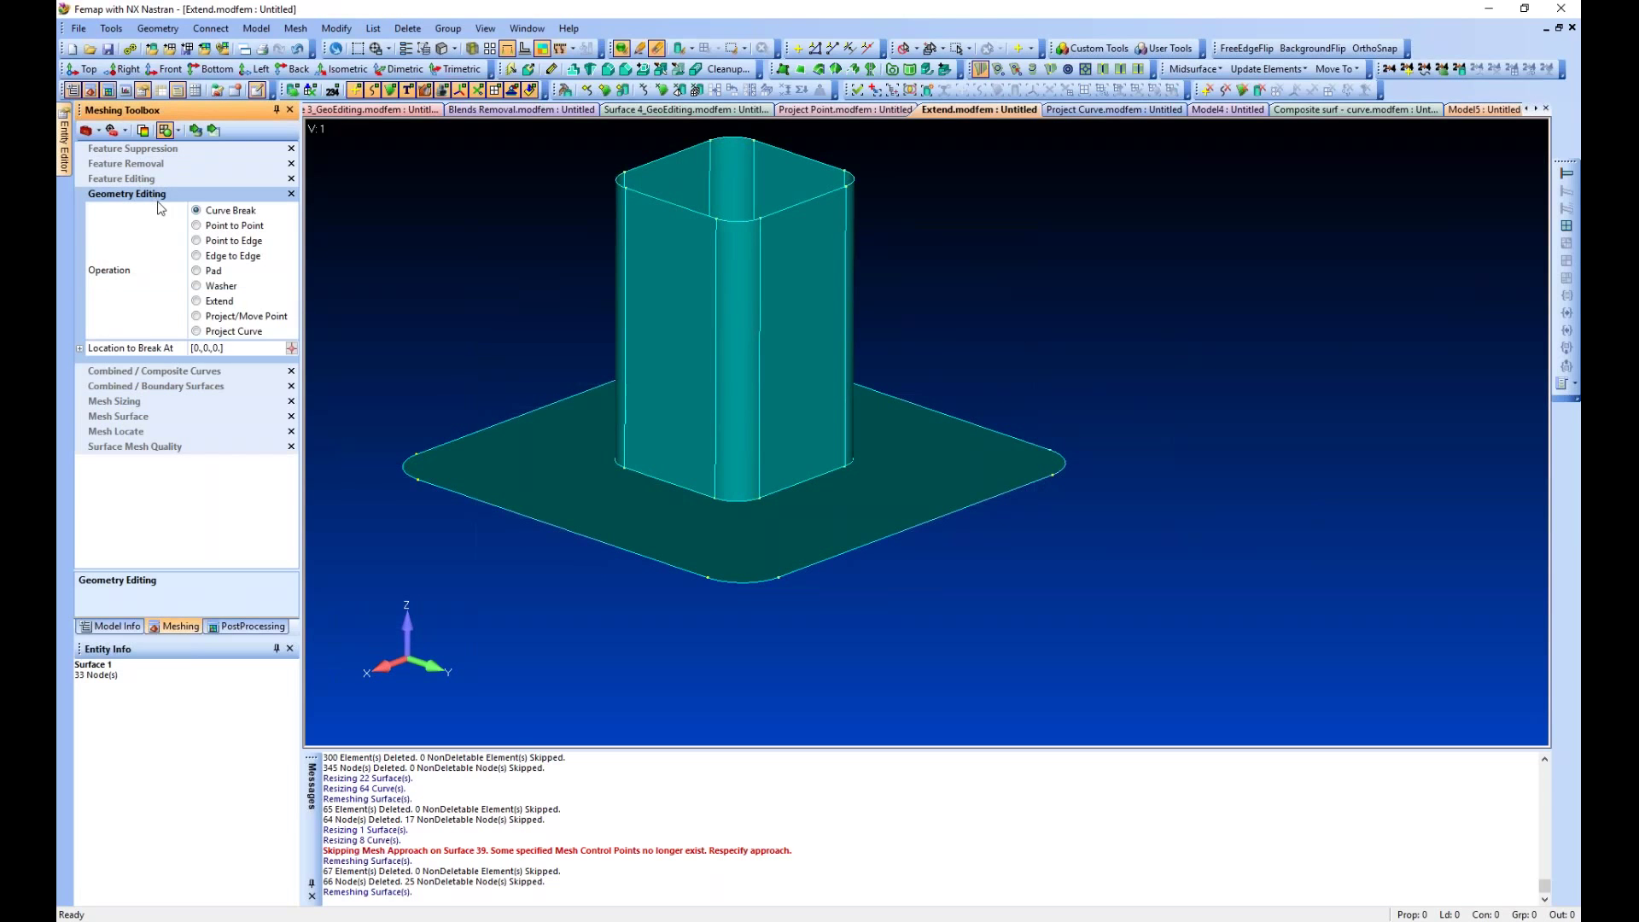
{"action": "left_click", "coordinate": [240, 304]}
{"action": "left_click", "coordinate": [240, 304]}
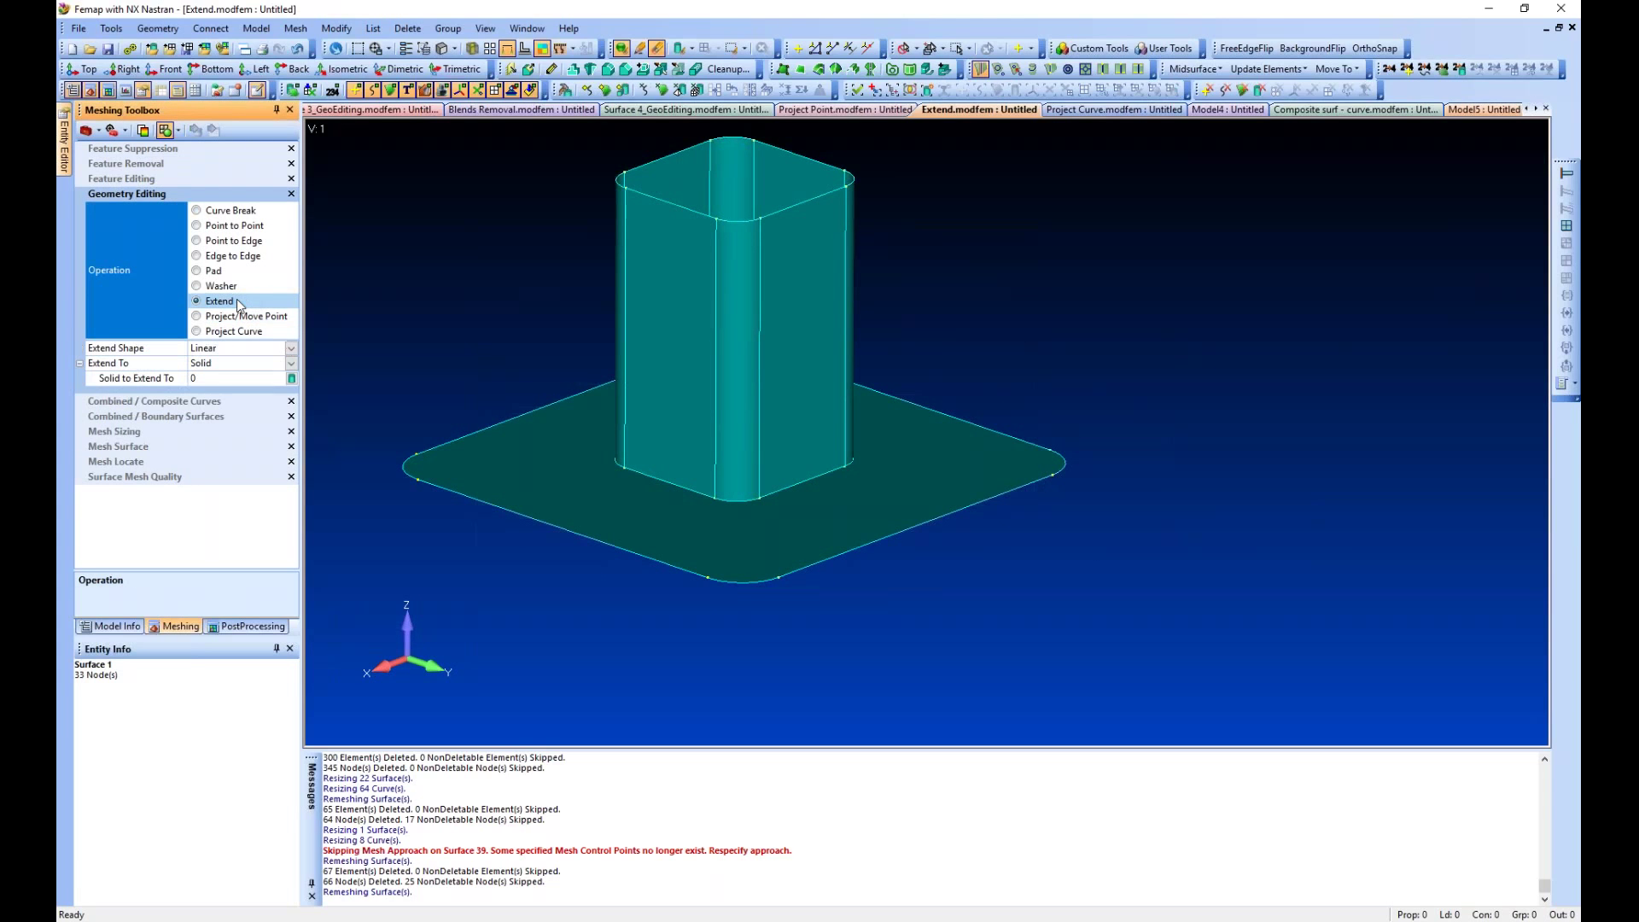
{"action": "left_click", "coordinate": [291, 348]}
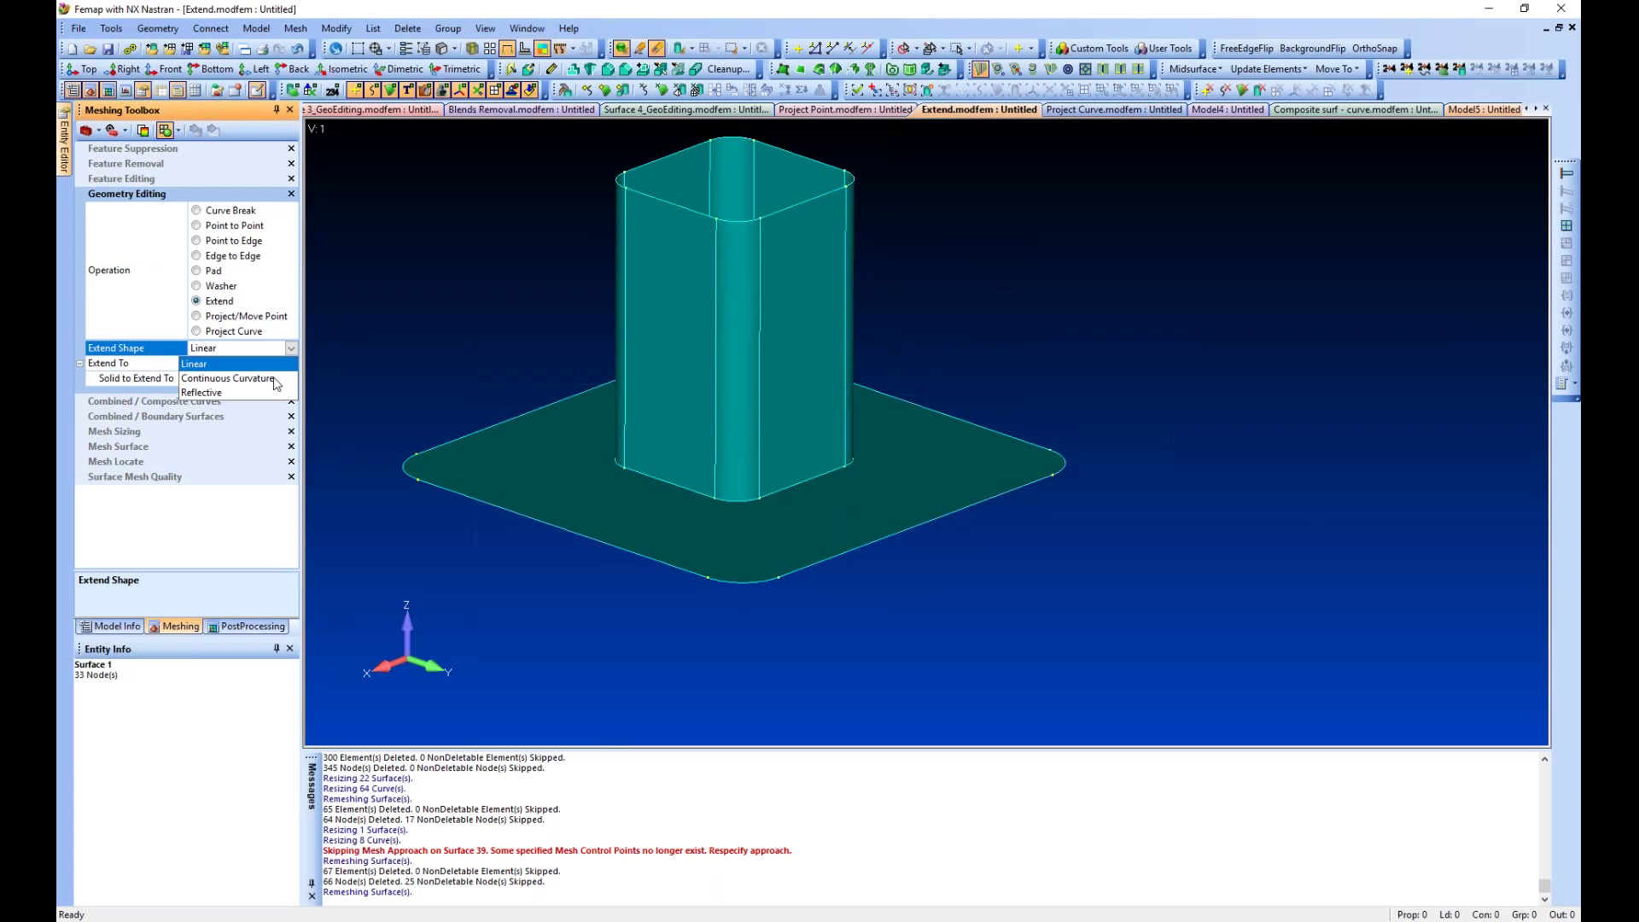
{"action": "left_click", "coordinate": [694, 399]}
{"action": "middle_click_drag", "start_coordinate": [487, 341], "coordinate": [618, 362], "text": "ctrl"}
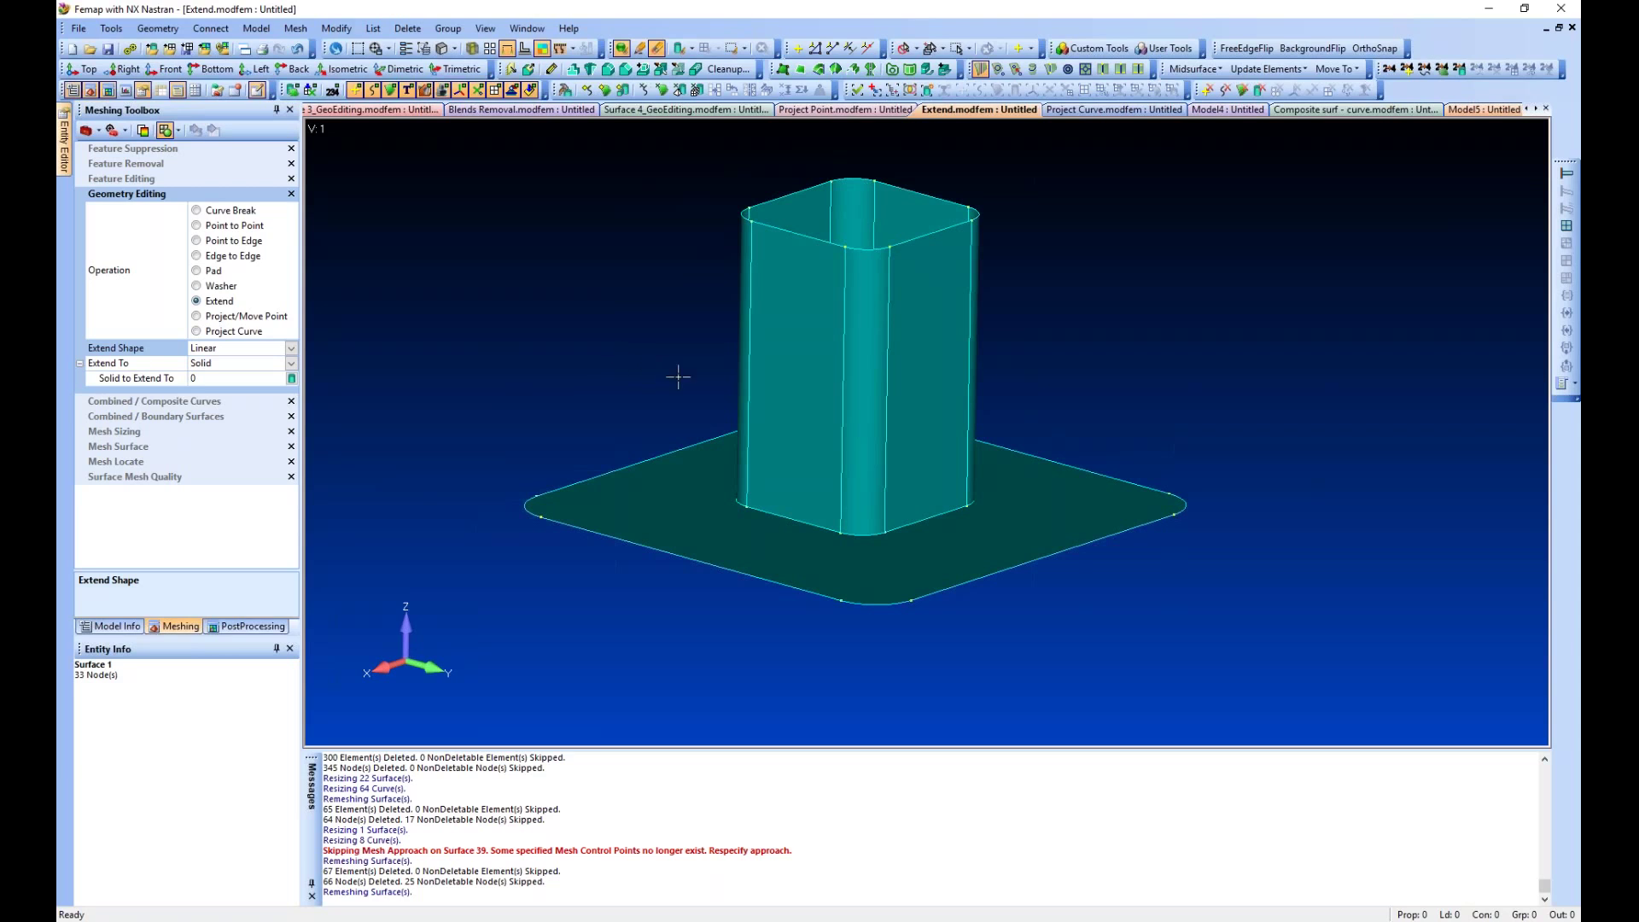
Look at the Blends Removal frame once more for surfaces that could be extended
{"action": "left_click", "coordinate": [534, 111]}
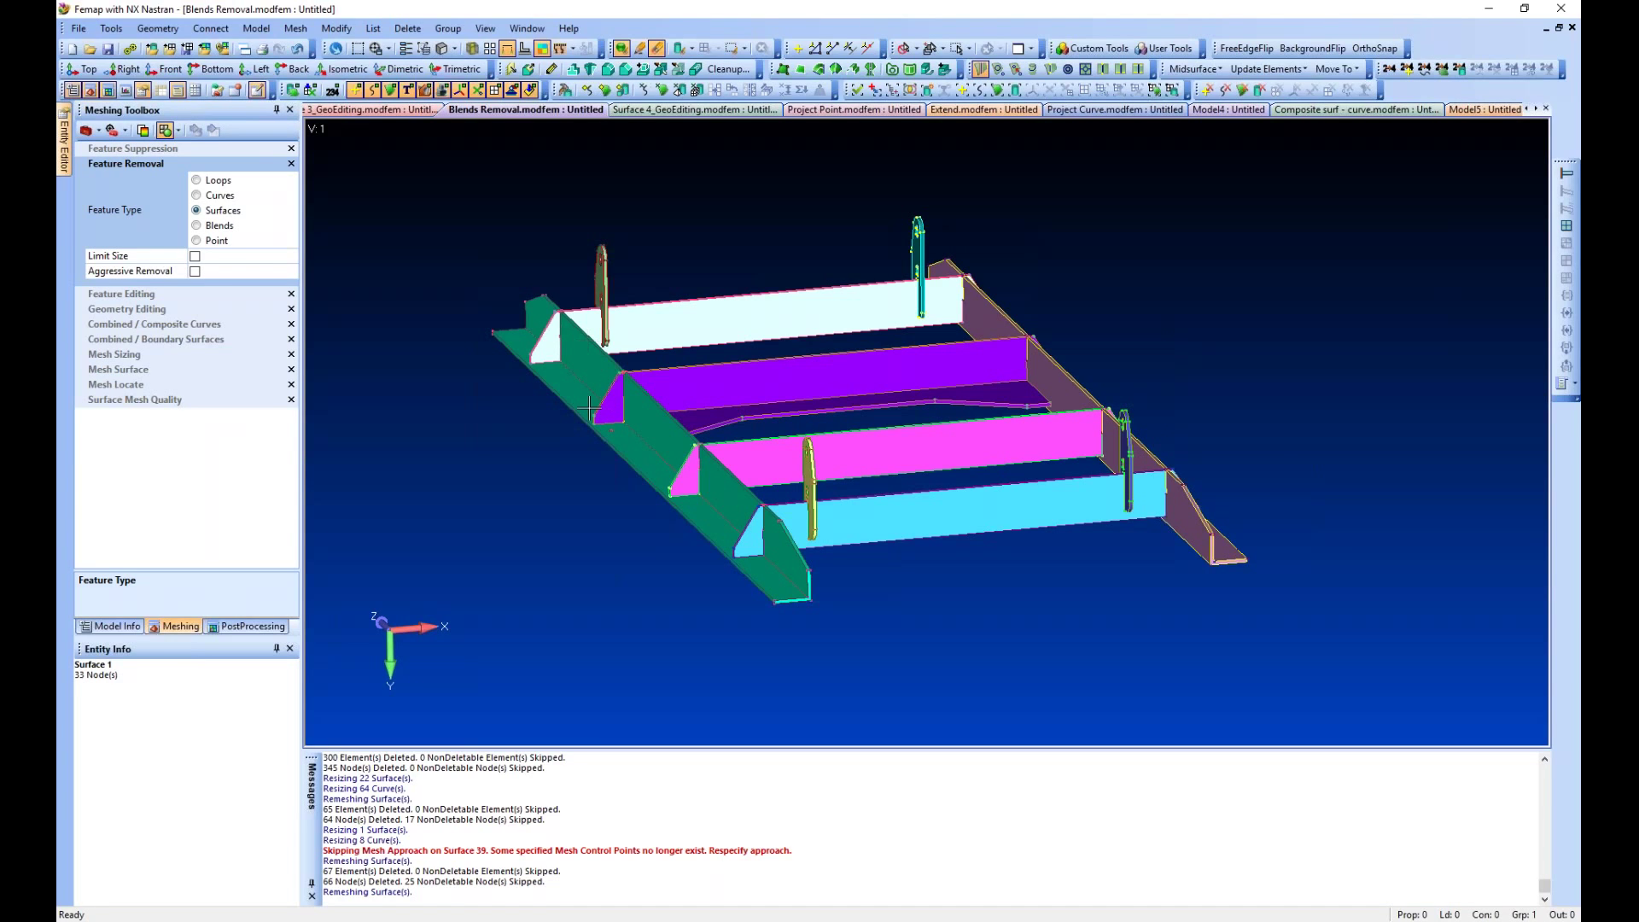
{"action": "scroll", "coordinate": [589, 403], "scroll_direction": "up", "scroll_amount": 2}
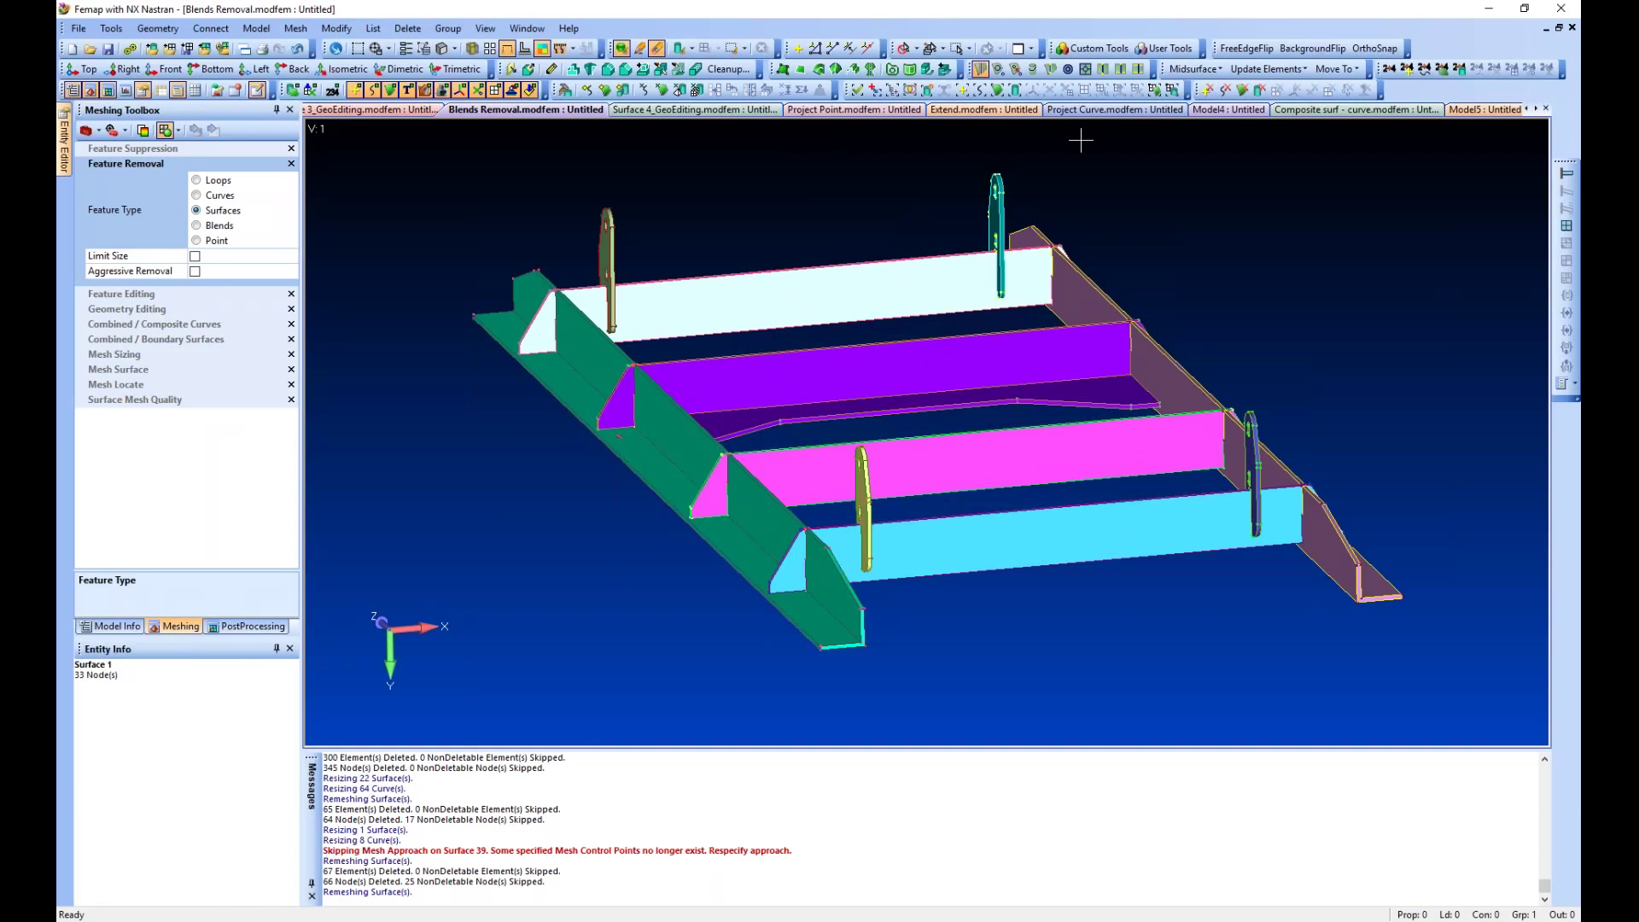
{"action": "left_click", "coordinate": [748, 111]}
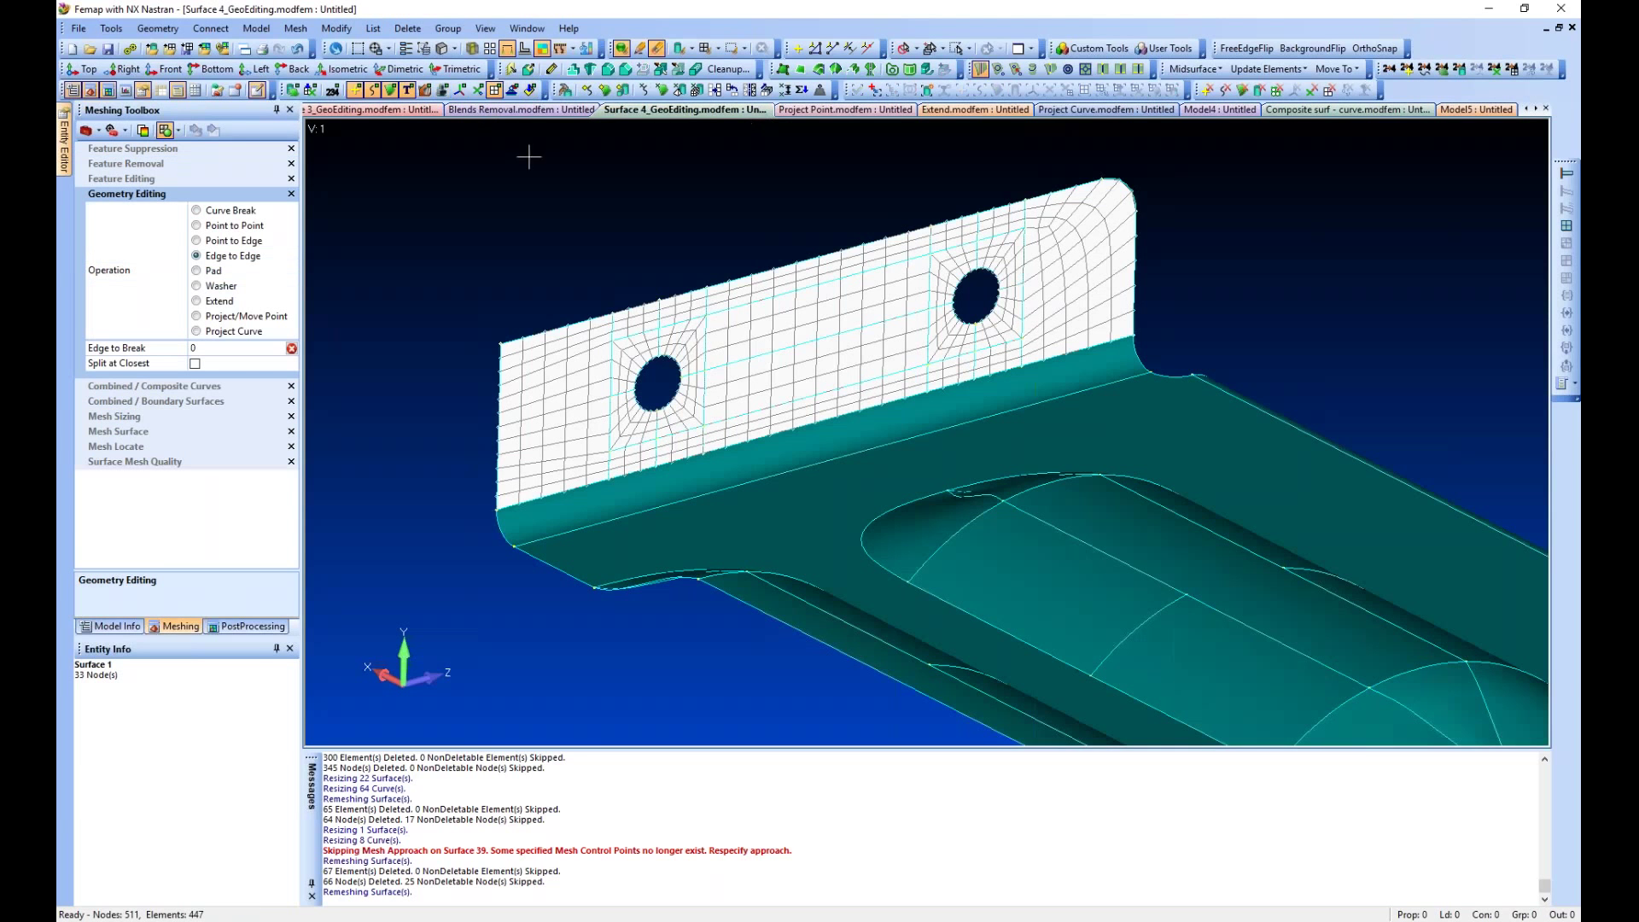
Go back to the Extend model and set the Extend To option to Surface
{"action": "left_click", "coordinate": [970, 111]}
{"action": "middle_click_drag", "start_coordinate": [391, 385], "coordinate": [386, 391], "text": "ctrl"}
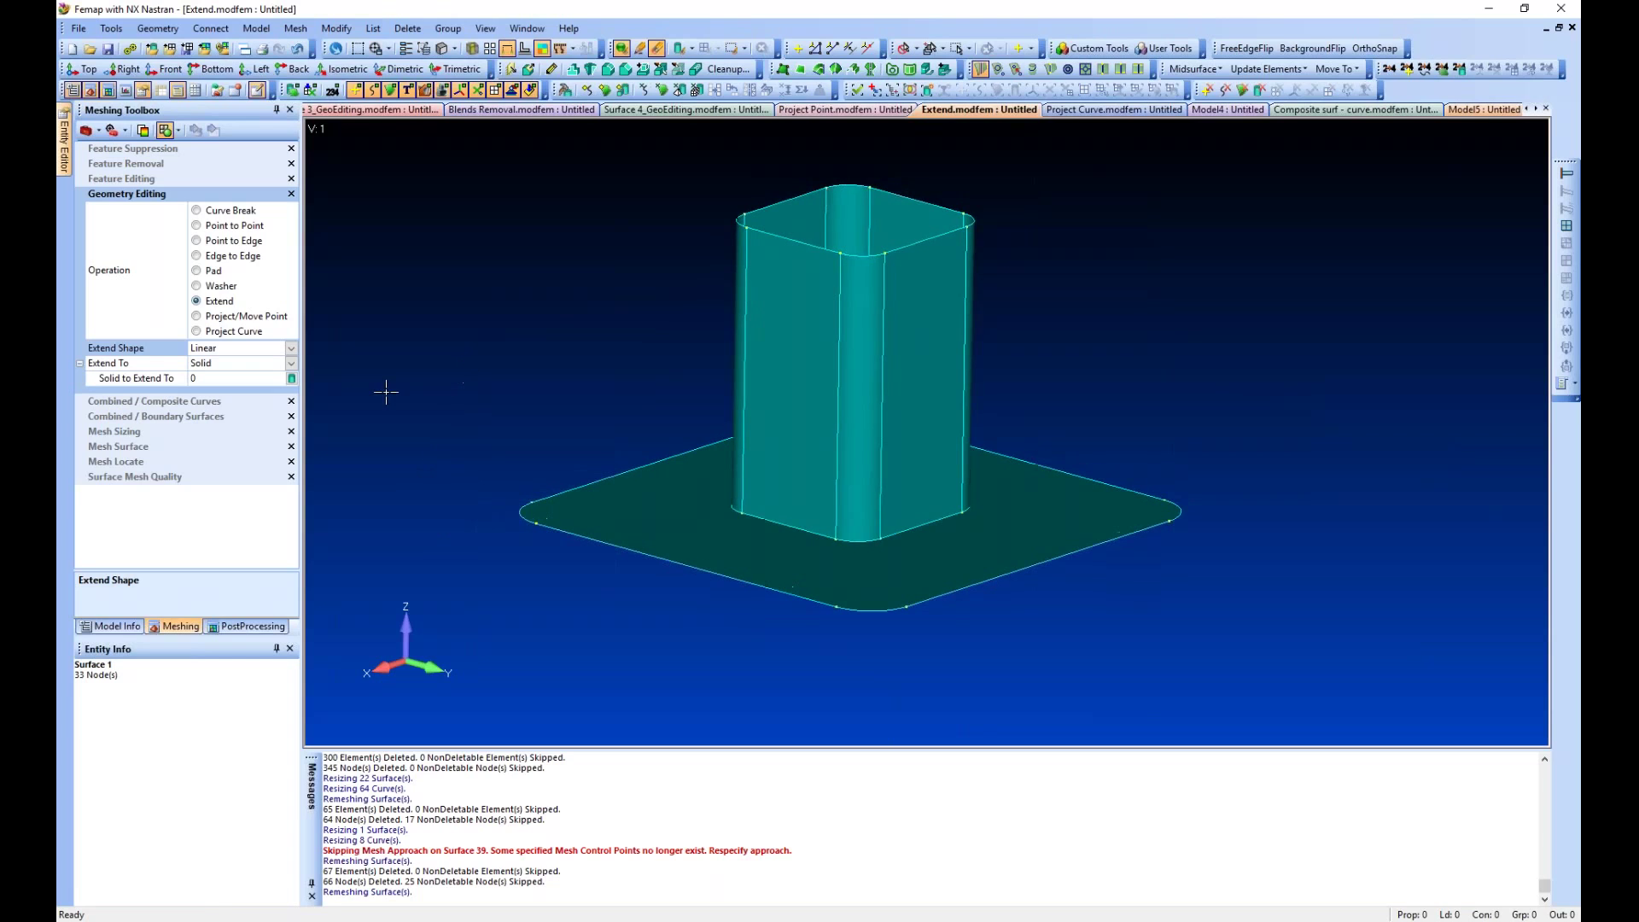
{"action": "left_click", "coordinate": [292, 364]}
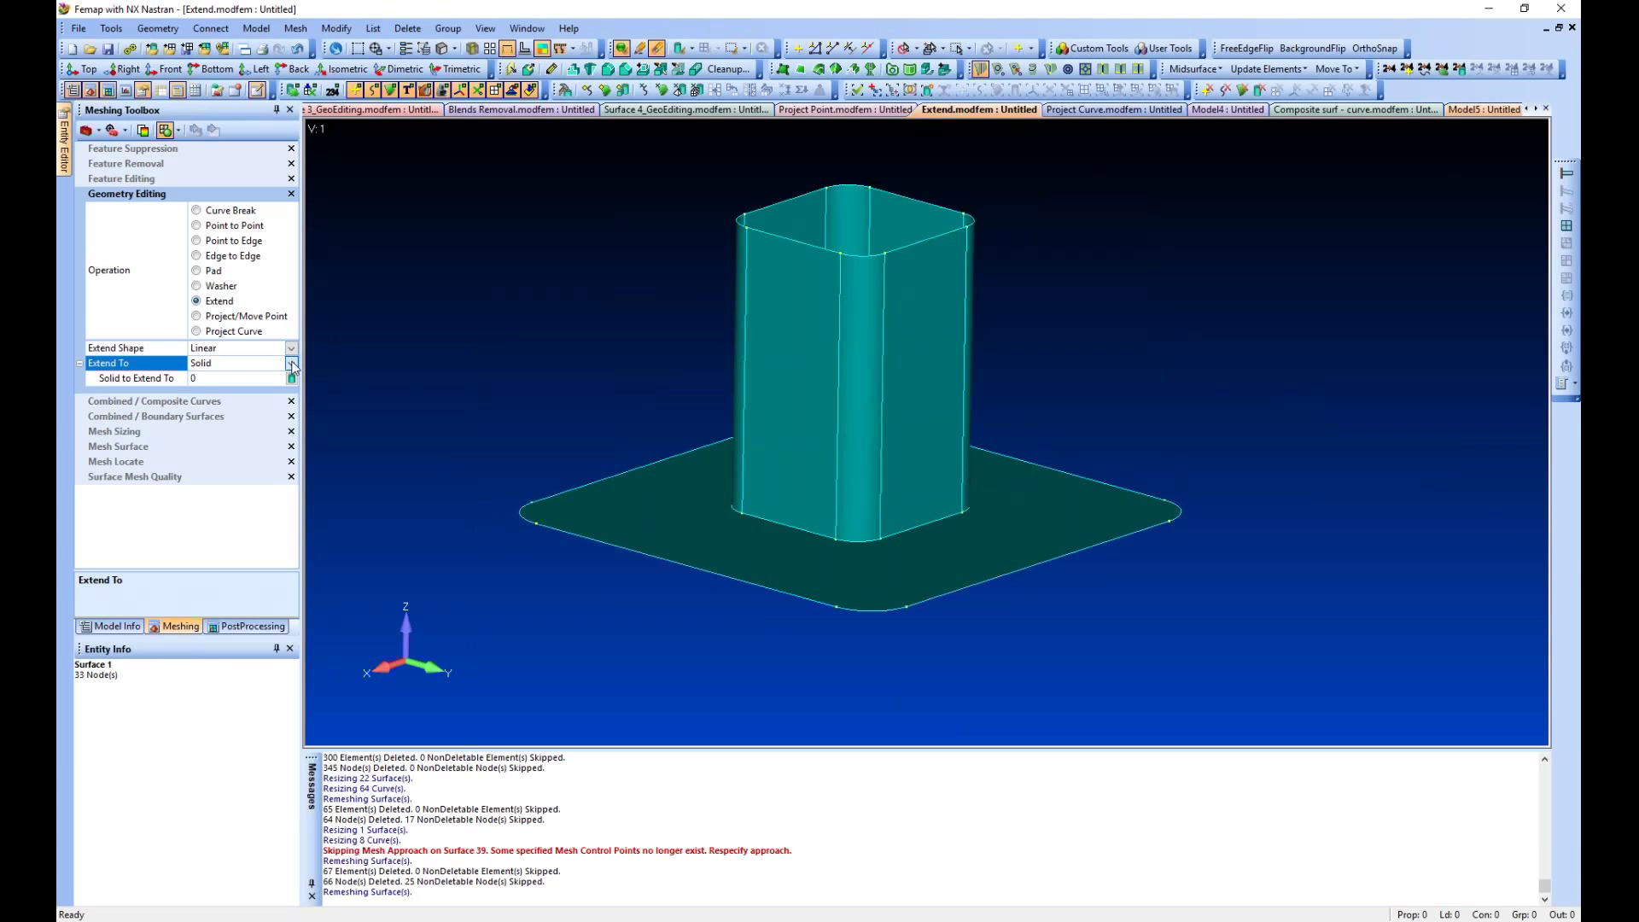
{"action": "left_click", "coordinate": [292, 364]}
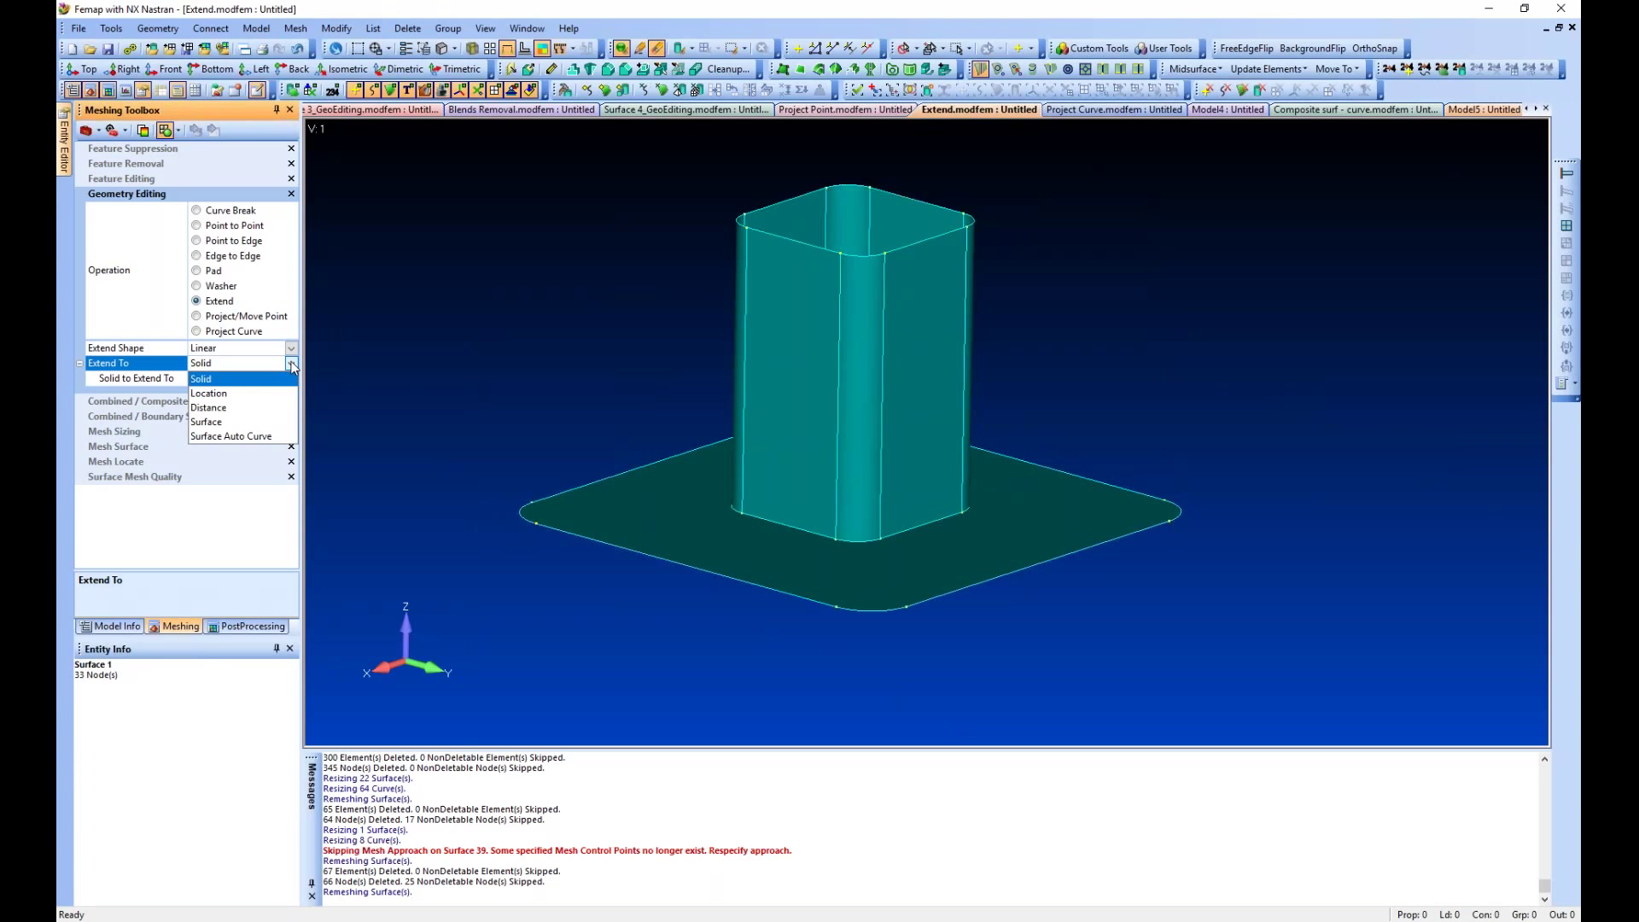
{"action": "left_click", "coordinate": [207, 422]}
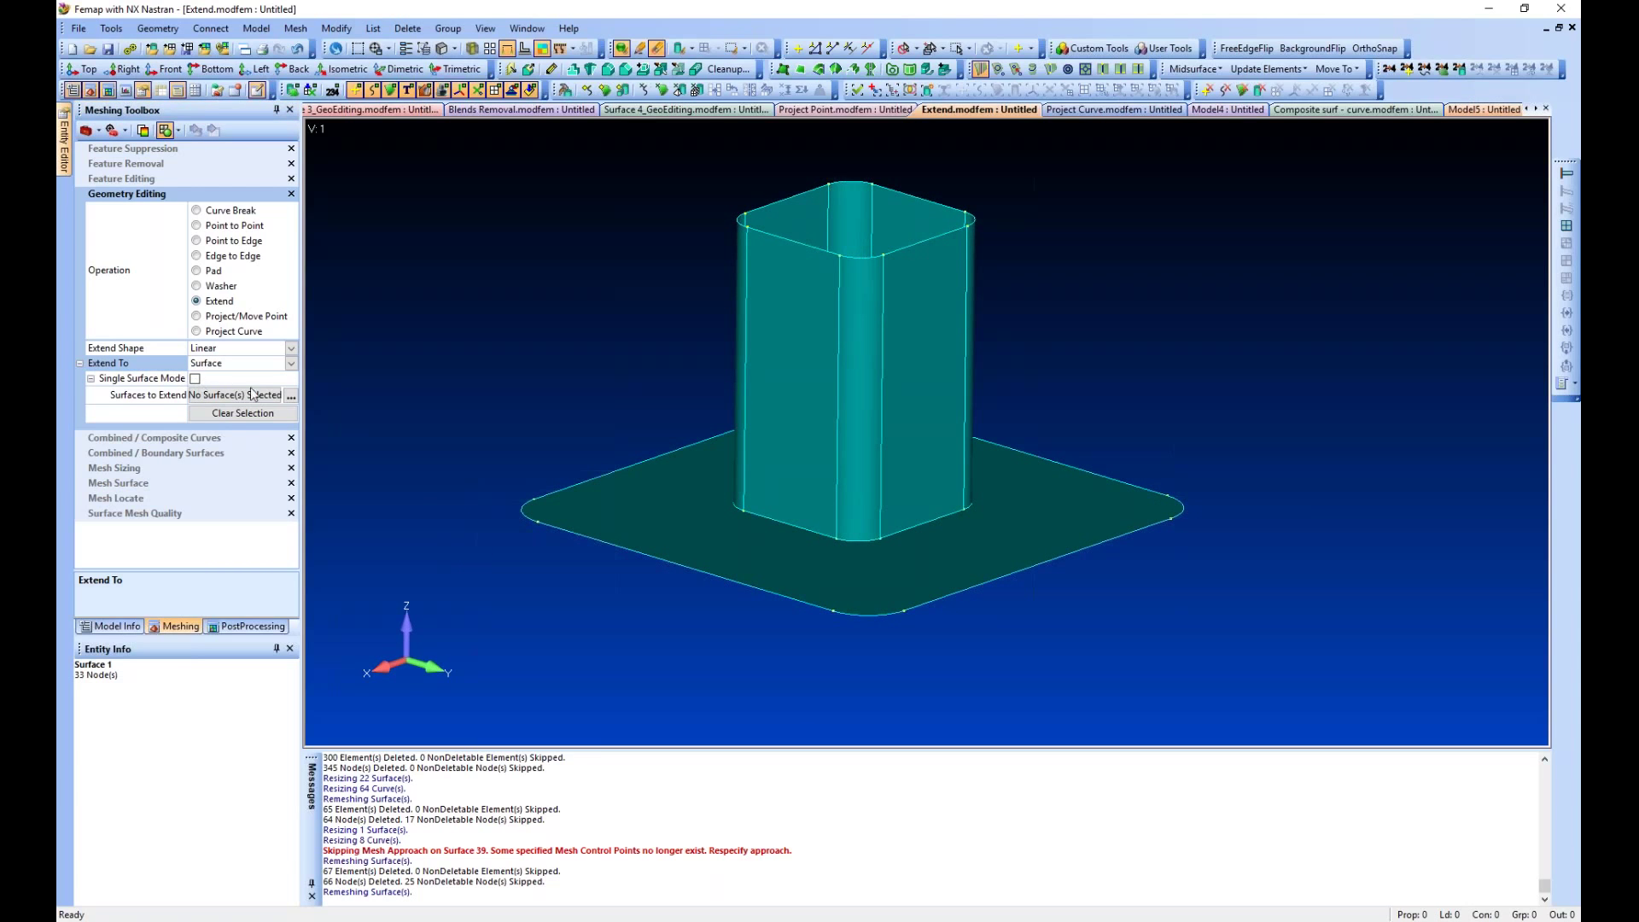
{"action": "left_click", "coordinate": [291, 395]}
{"action": "left_click", "coordinate": [851, 509]}
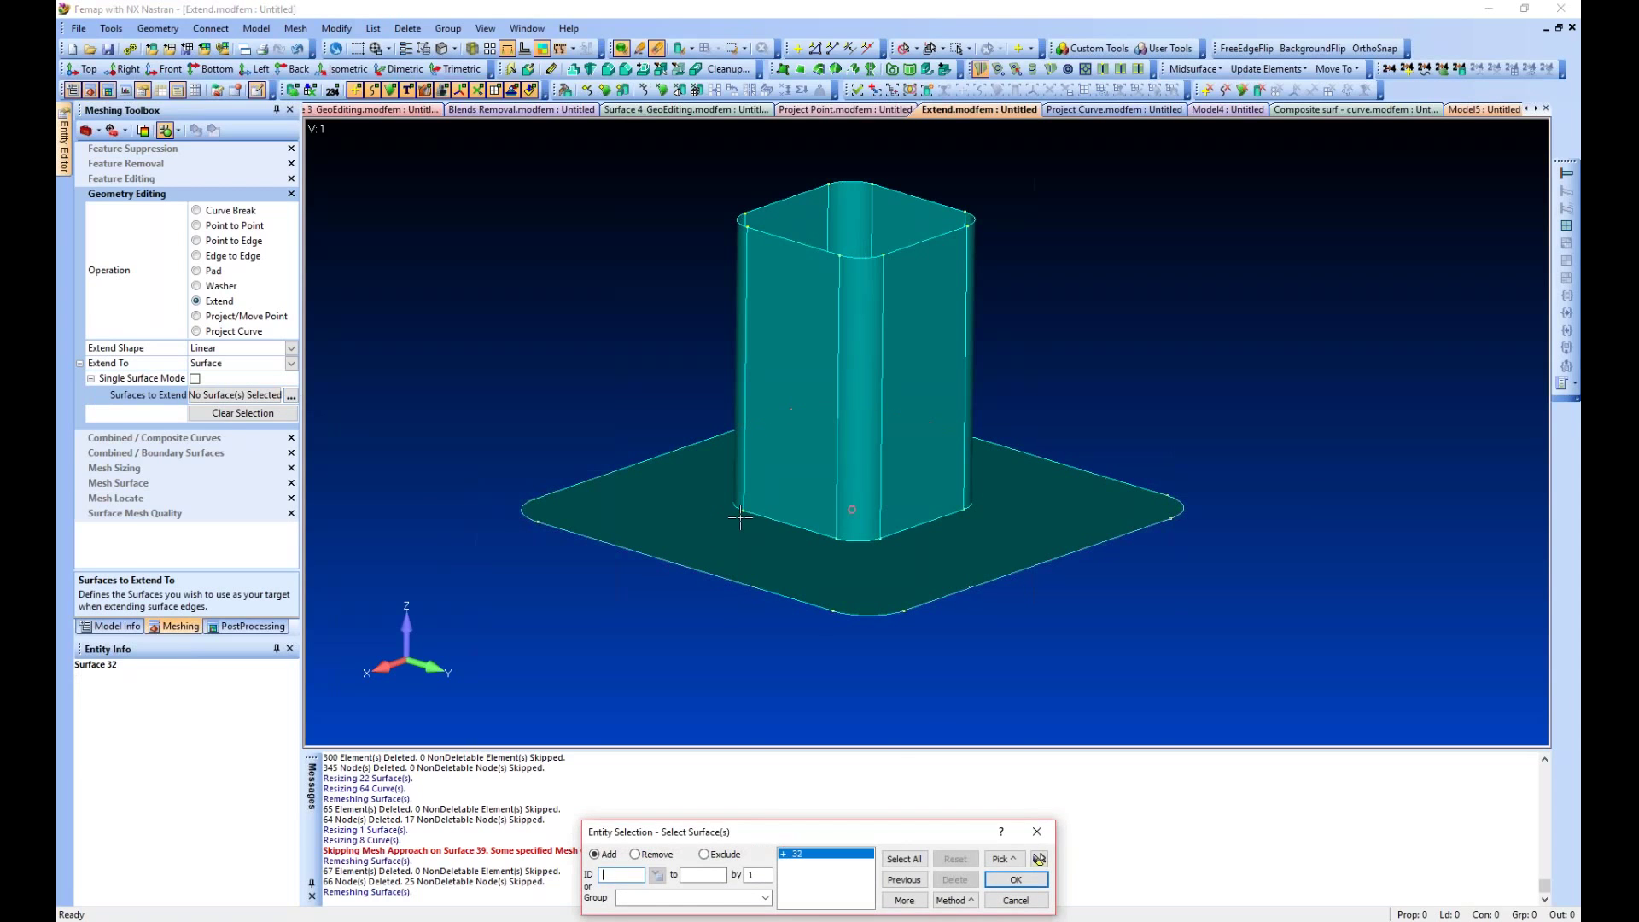
{"action": "left_click", "coordinate": [1015, 901]}
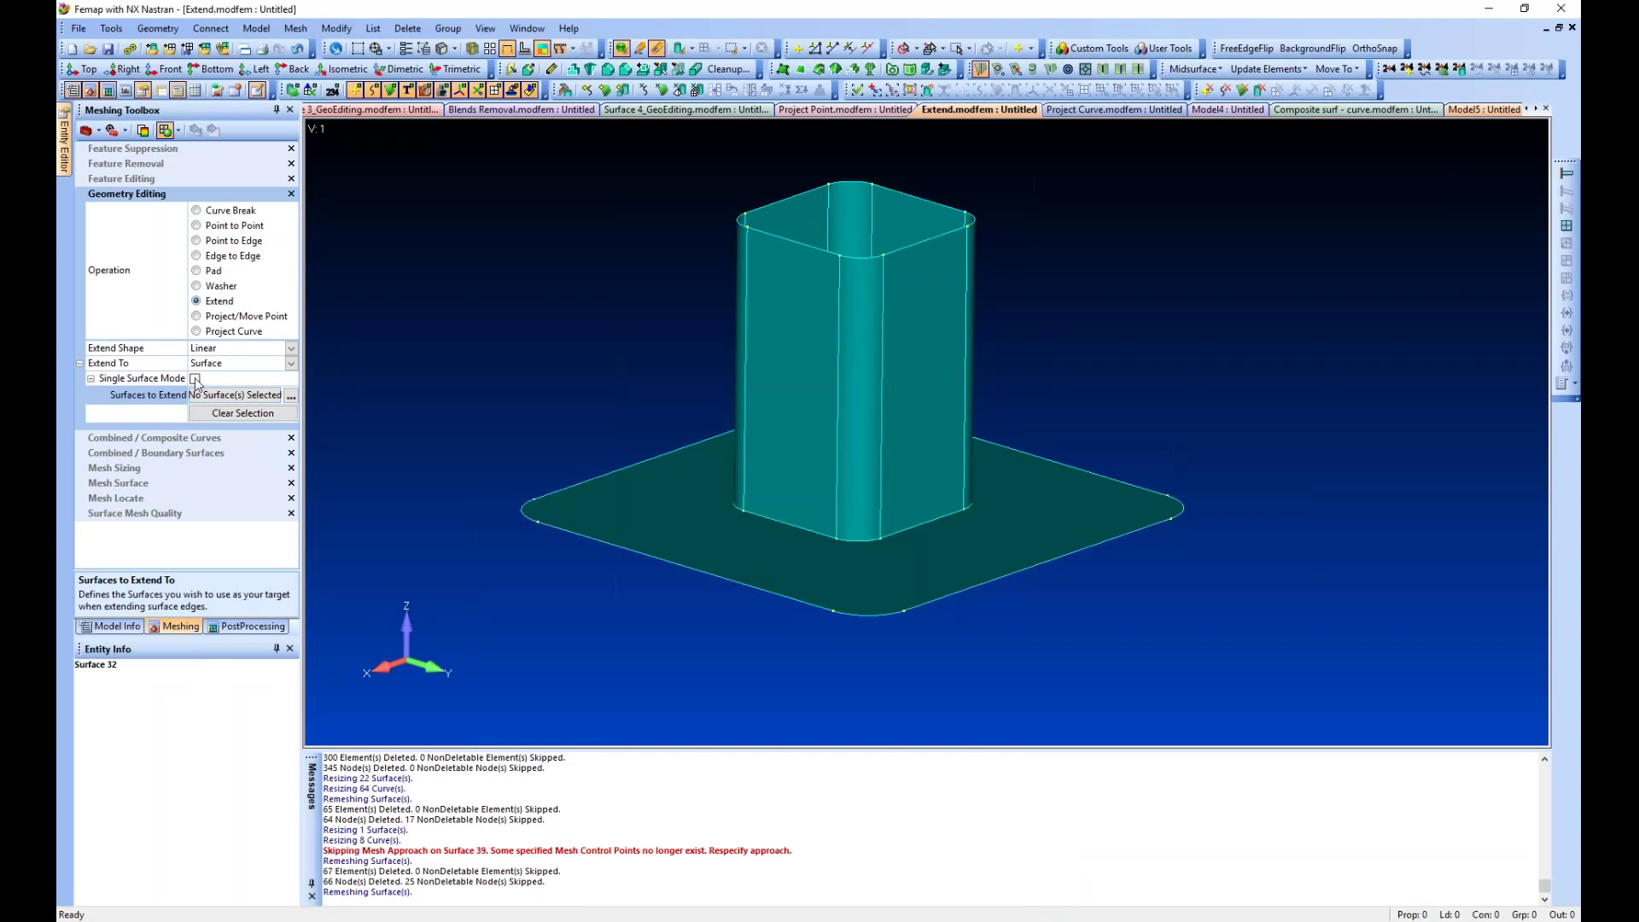
Select the base plate as the surface to extend to, enable Single Surface Mode and pick the same plate as its target
{"action": "left_click", "coordinate": [190, 410]}
{"action": "left_click", "coordinate": [242, 398]}
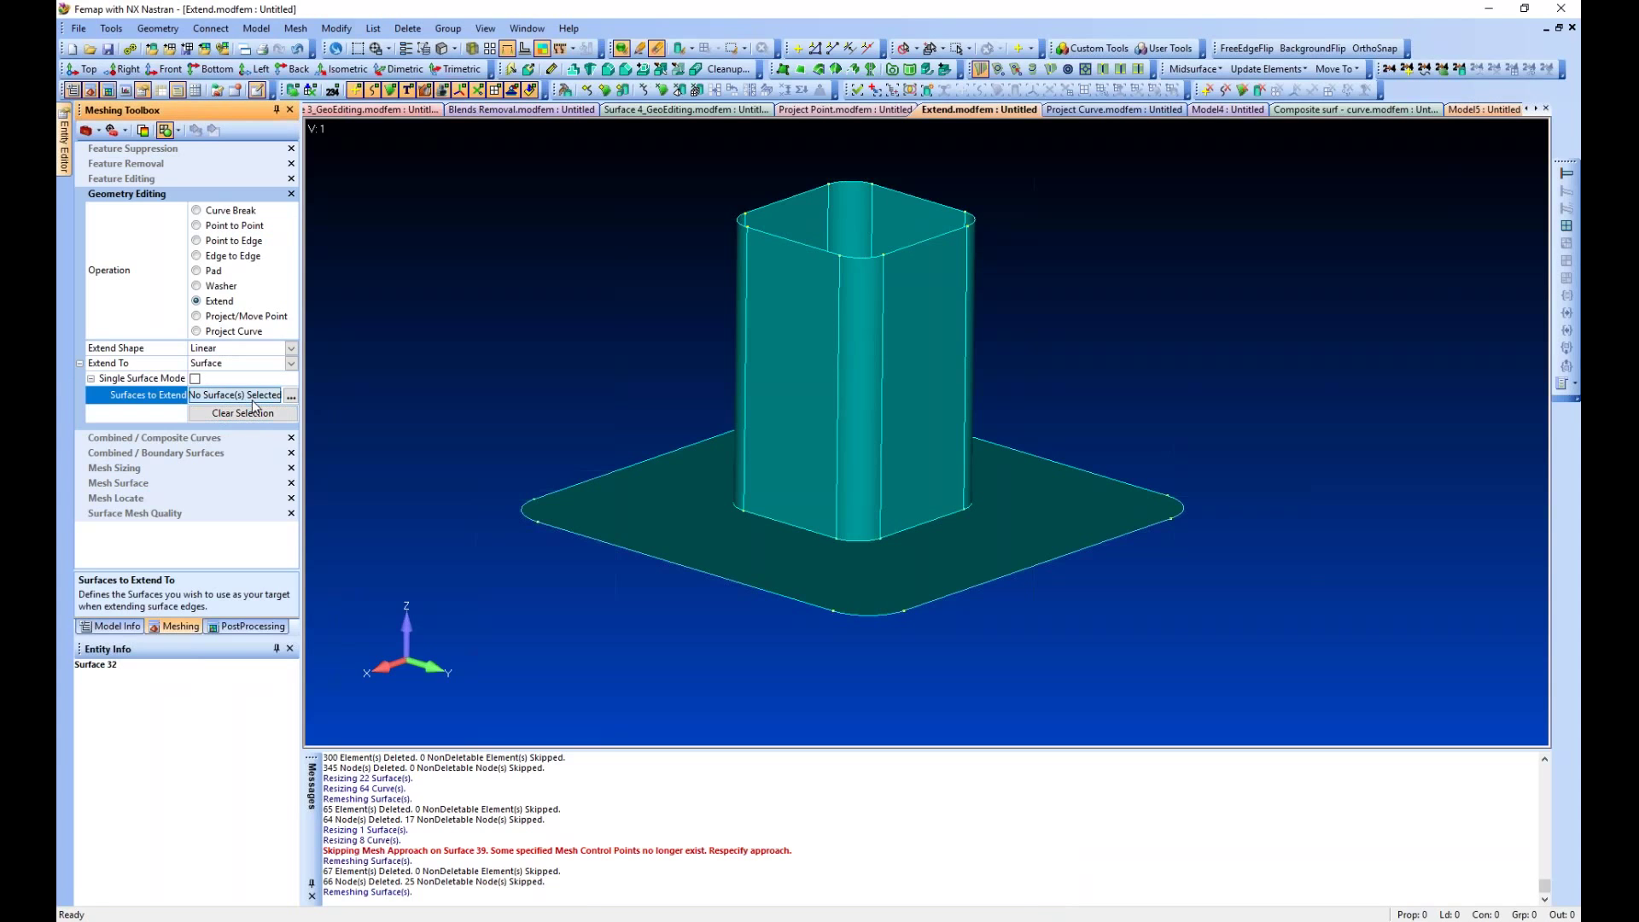
{"action": "left_click", "coordinate": [290, 396]}
{"action": "left_click", "coordinate": [586, 494]}
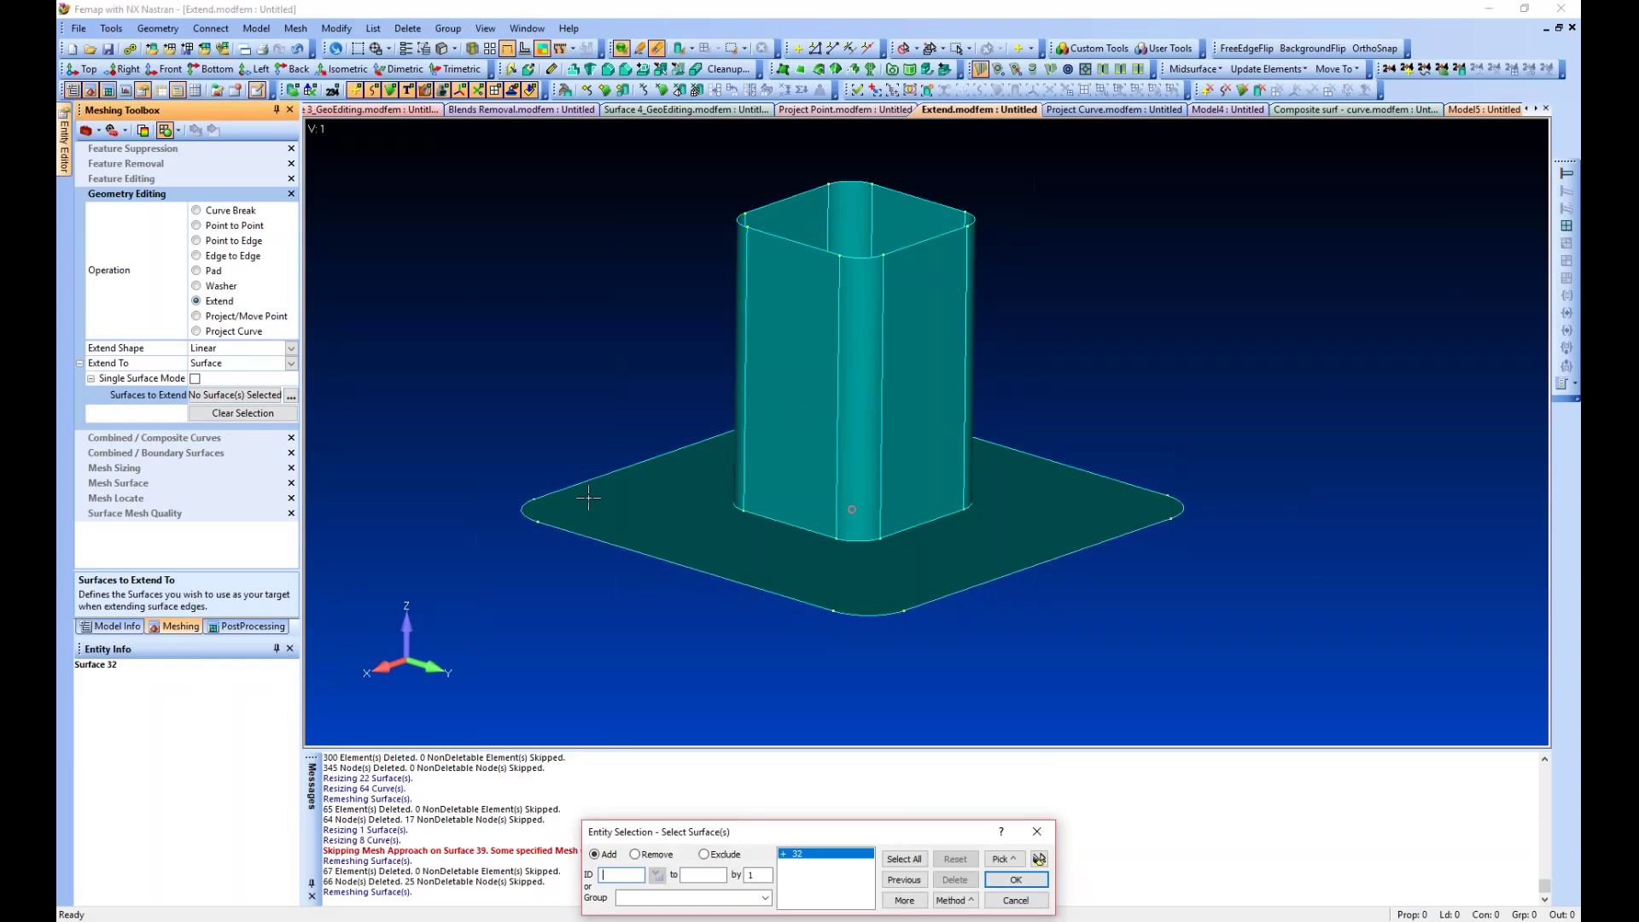
{"action": "middle_click", "coordinate": [588, 497]}
{"action": "left_click", "coordinate": [195, 378]}
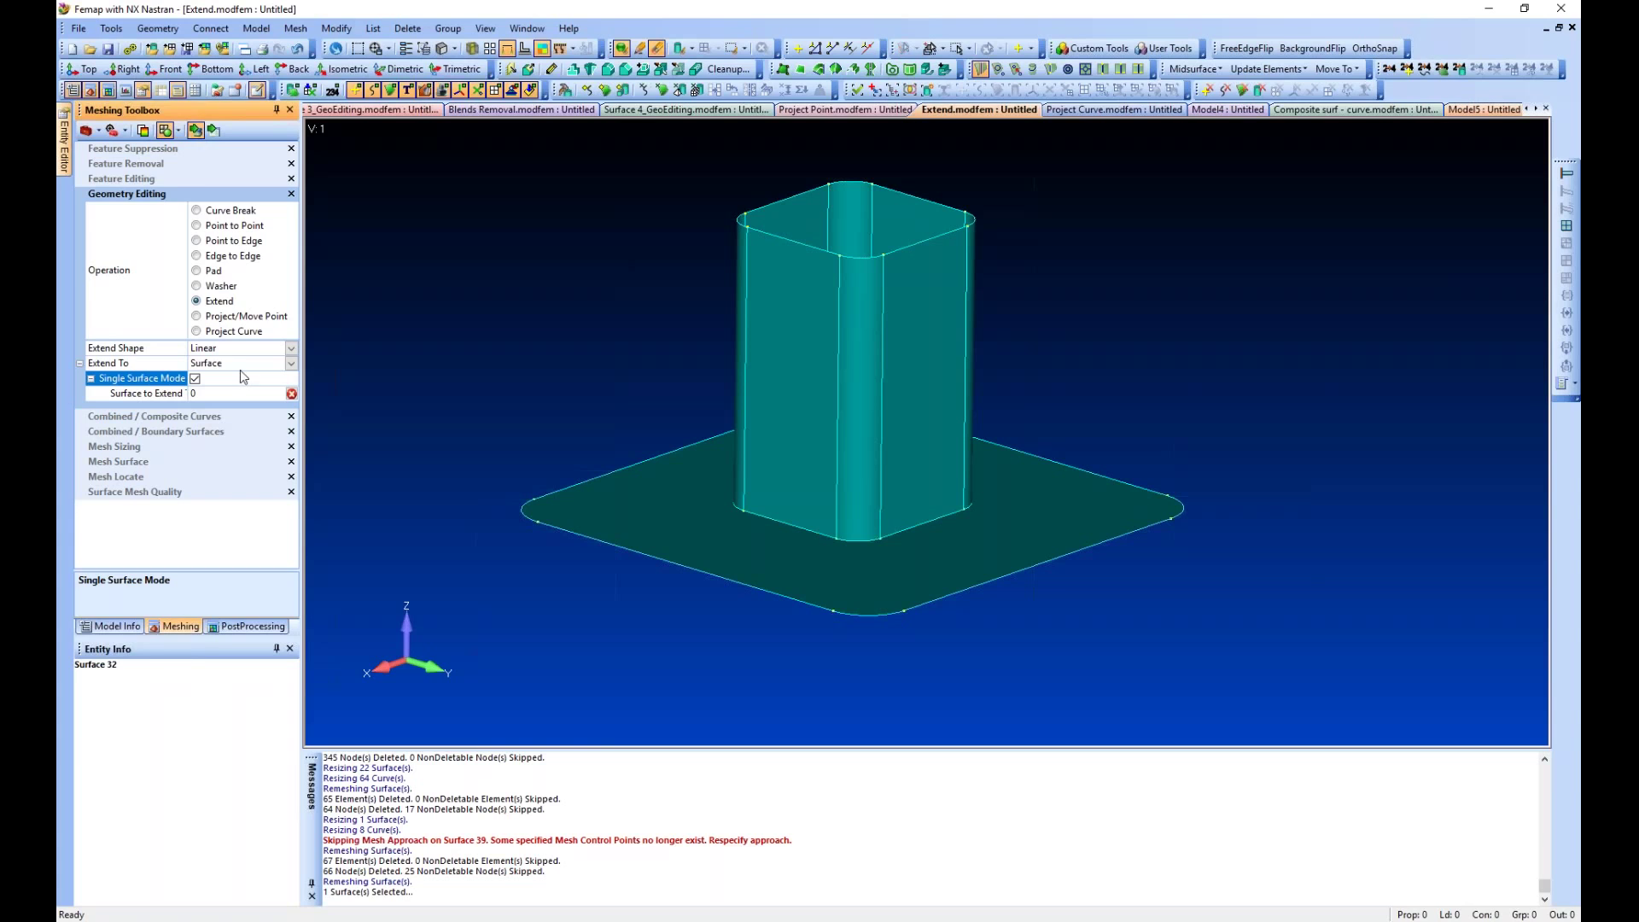
{"action": "left_click", "coordinate": [647, 514]}
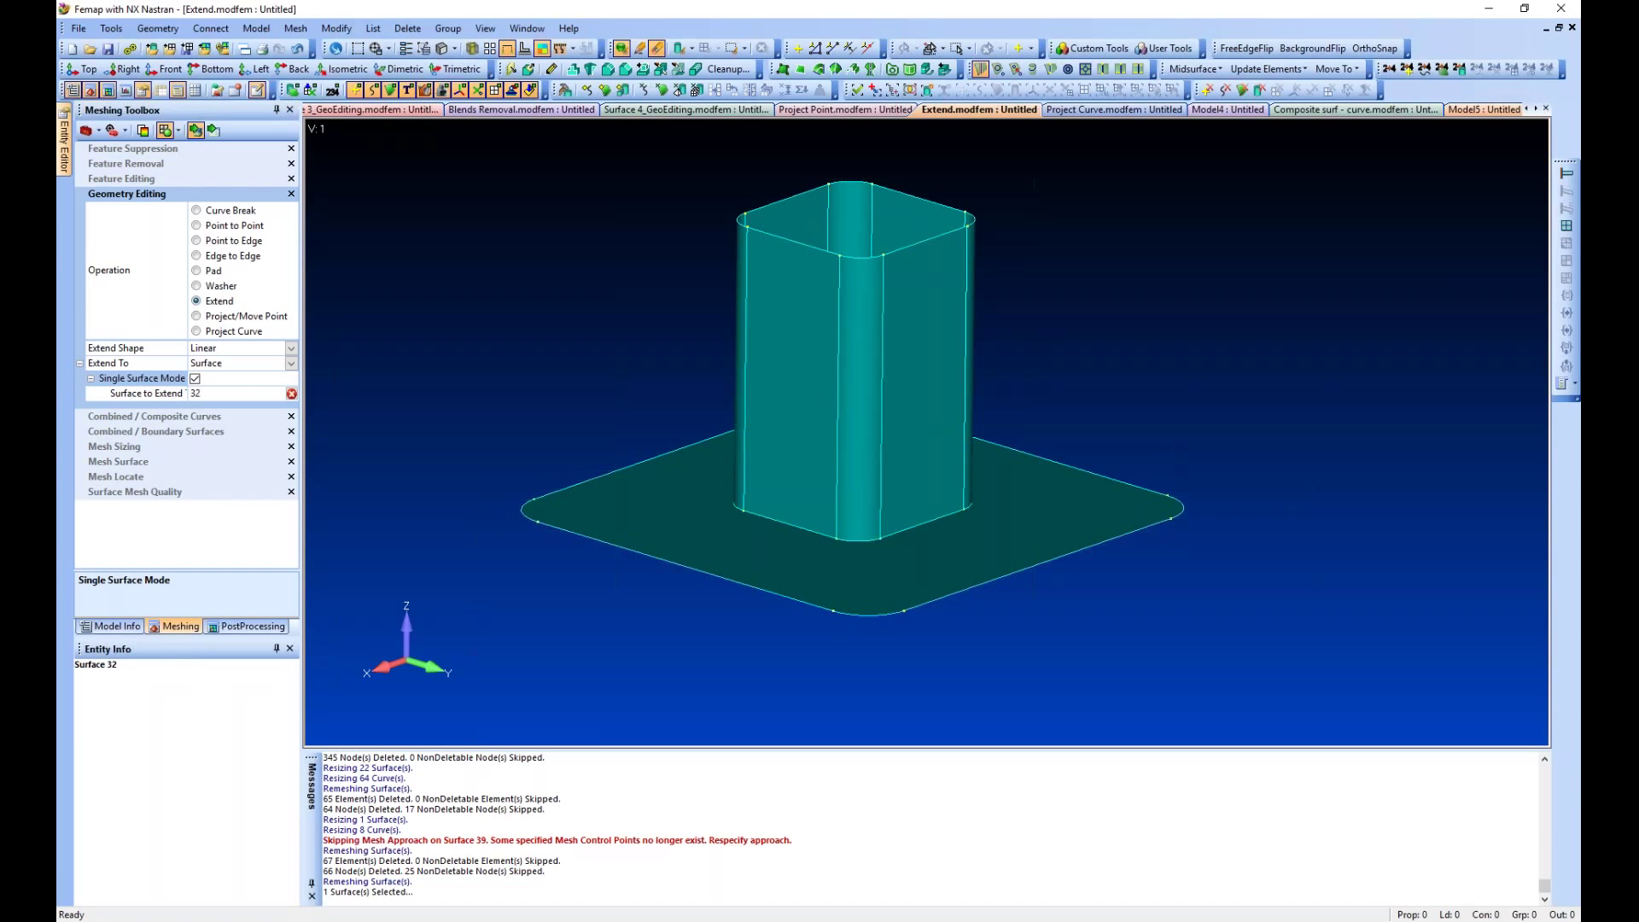
Extend the tube's lower edges to the base plate and undo these extensions
{"action": "left_click", "coordinate": [790, 526]}
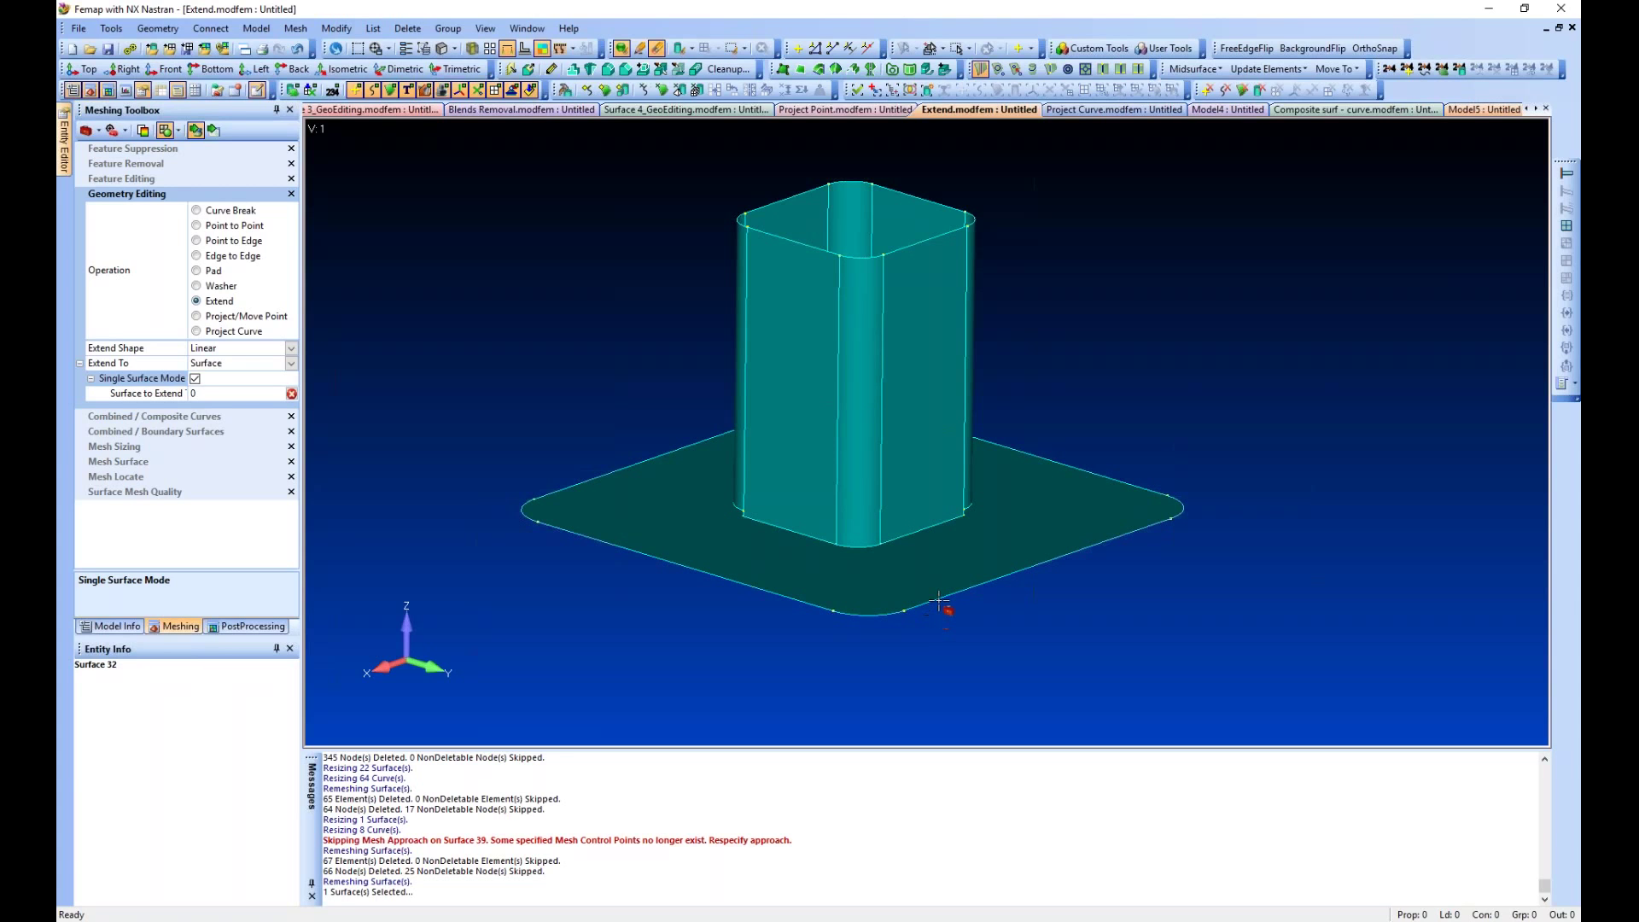
{"action": "key", "text": "ctrl+z"}
{"action": "key", "text": "ctrl+z"}
{"action": "key", "text": "ctrl+z"}
{"action": "key", "text": "ctrl+z"}
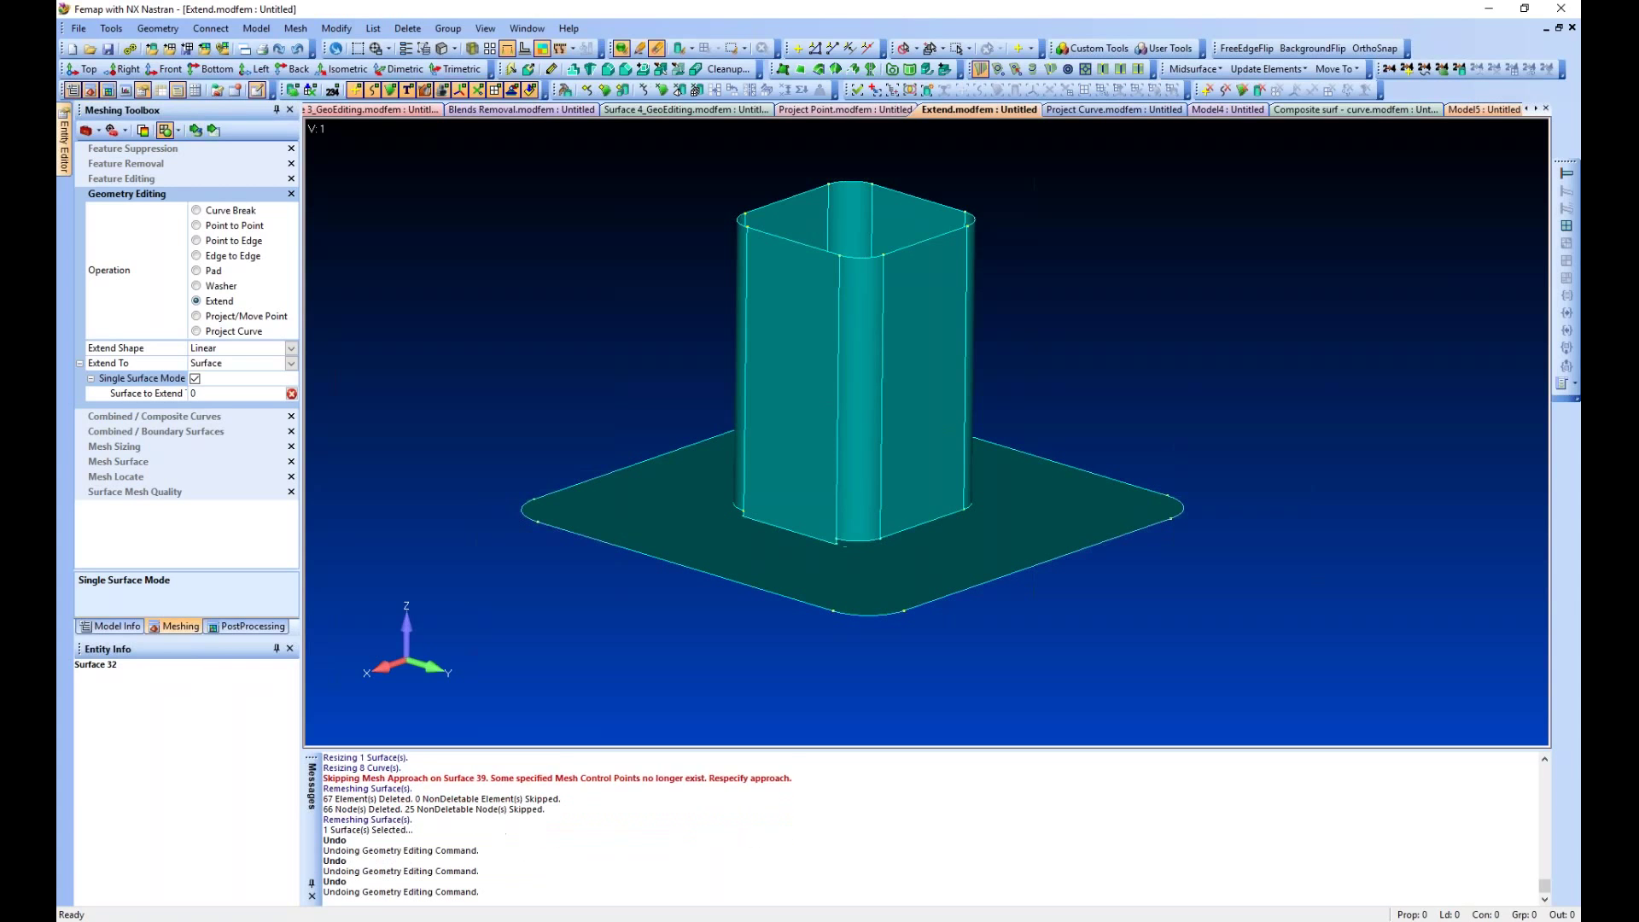
{"action": "key", "text": "ctrl+z"}
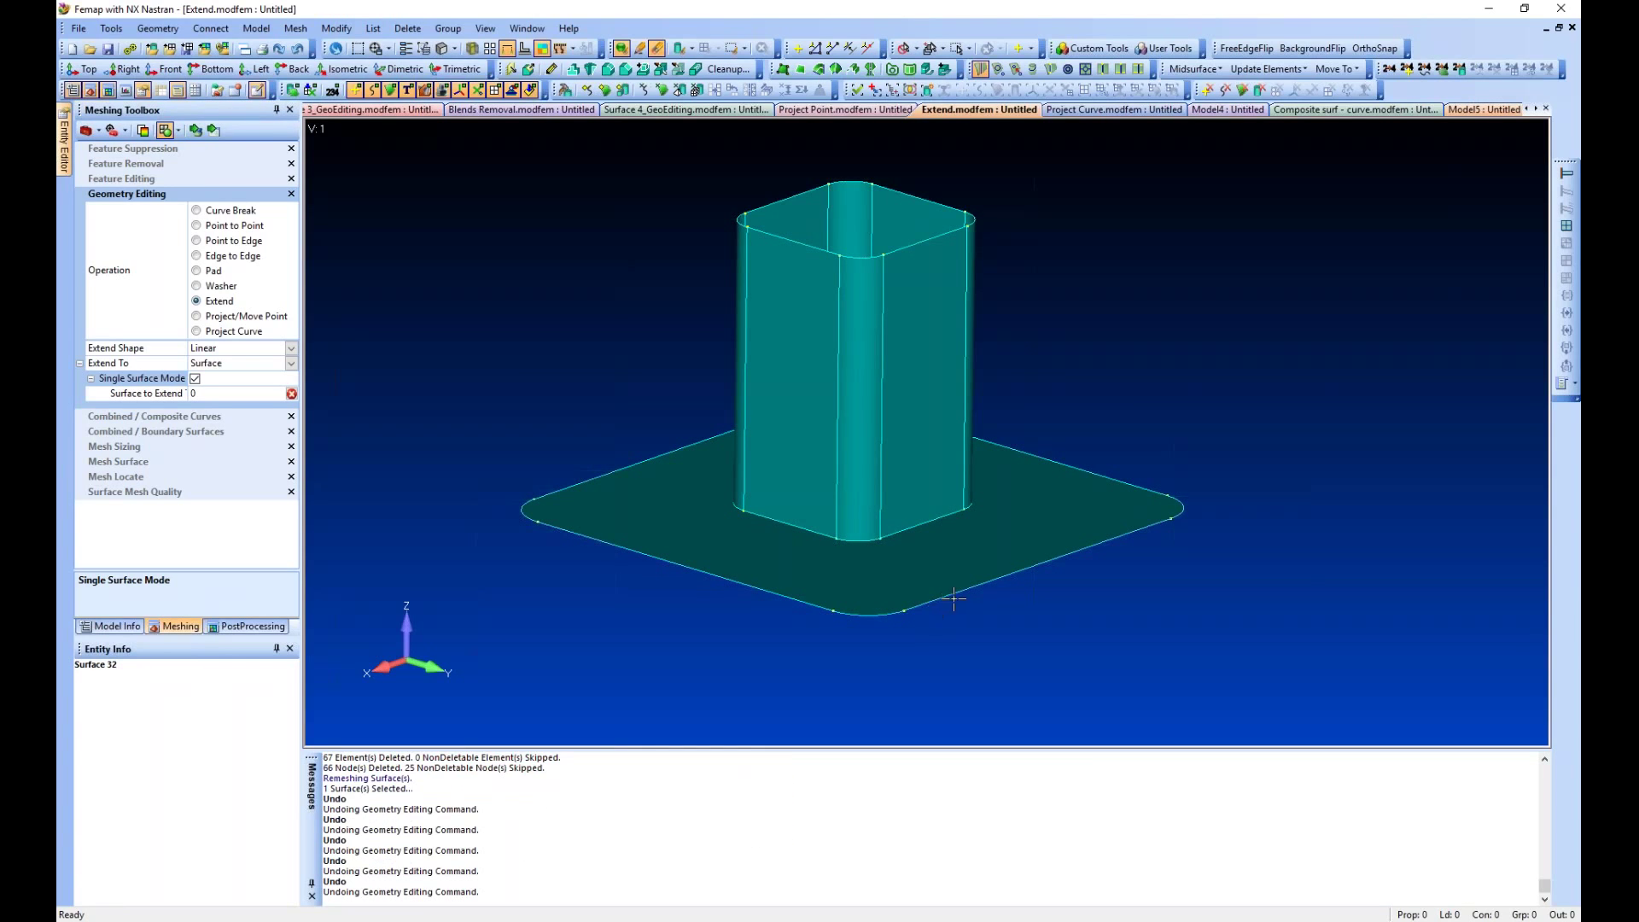
Set Extend To to Surface Auto Curve and extend the tube's lower edges to the base plate as the surface
{"action": "middle_click_drag", "start_coordinate": [946, 607], "coordinate": [914, 589]}
{"action": "left_click", "coordinate": [291, 363]}
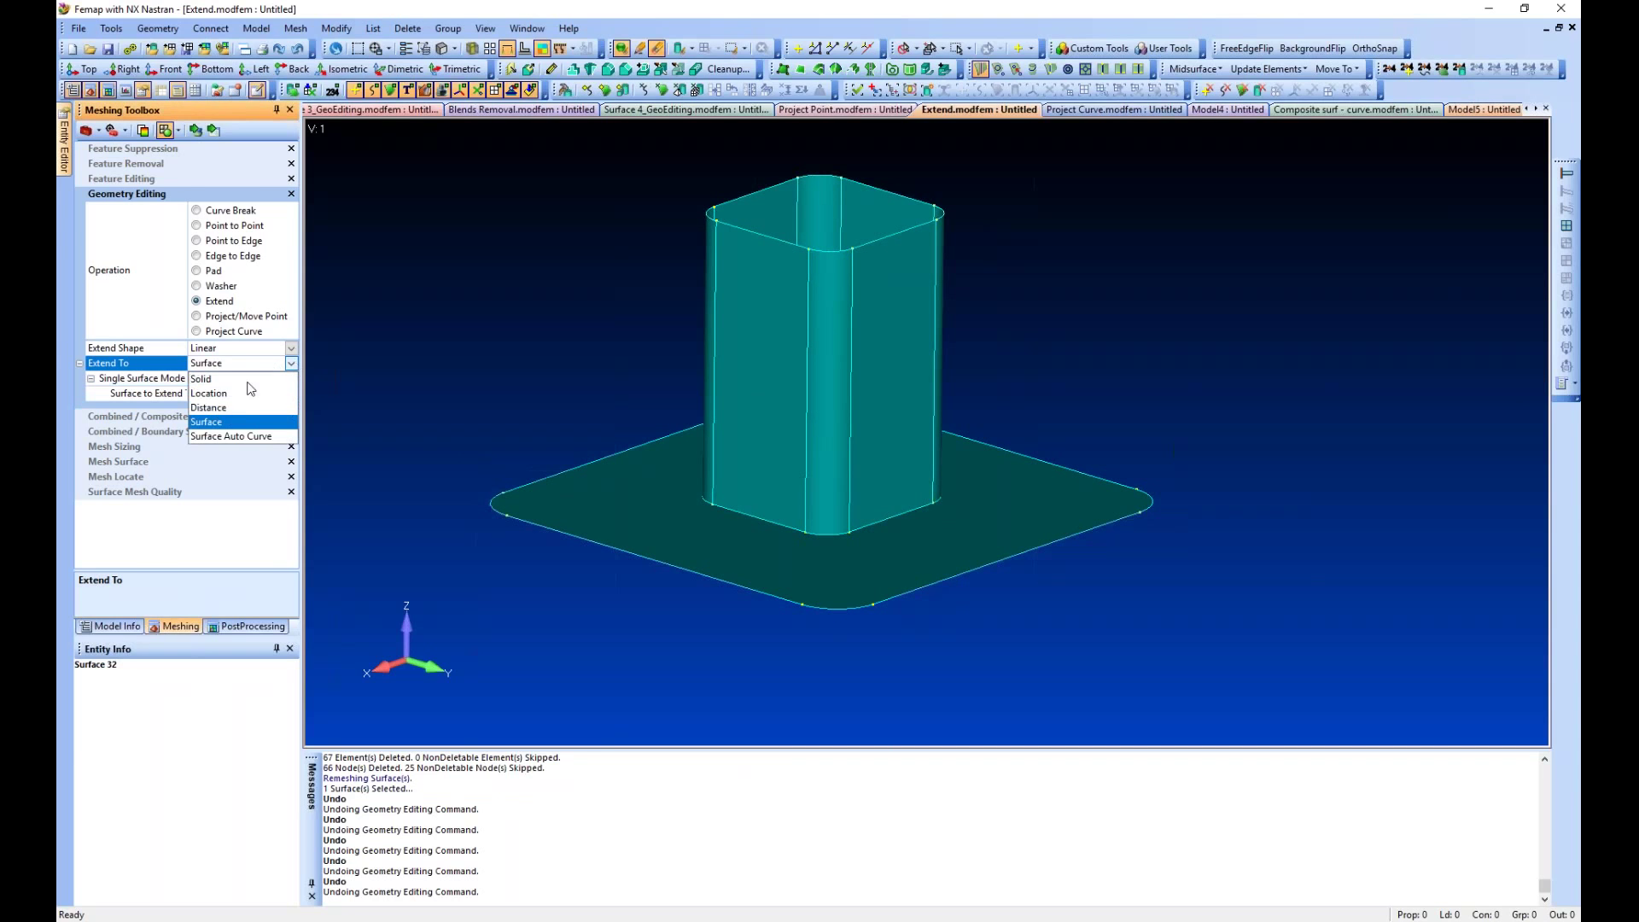
{"action": "left_click", "coordinate": [244, 437]}
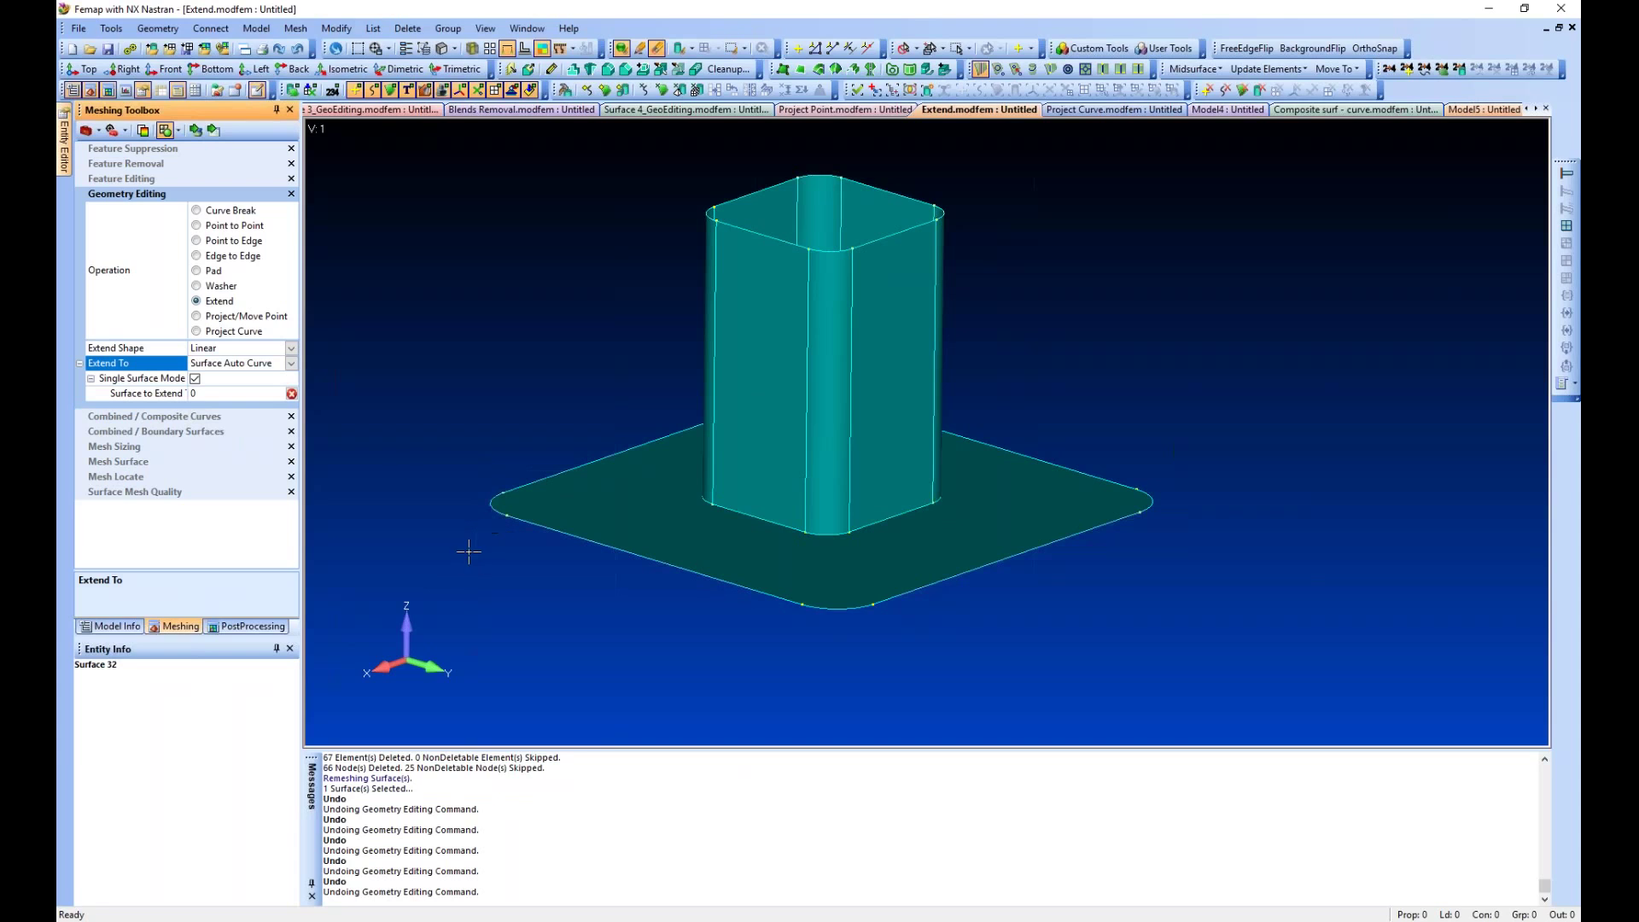
{"action": "left_click", "coordinate": [192, 132]}
{"action": "left_click", "coordinate": [676, 544]}
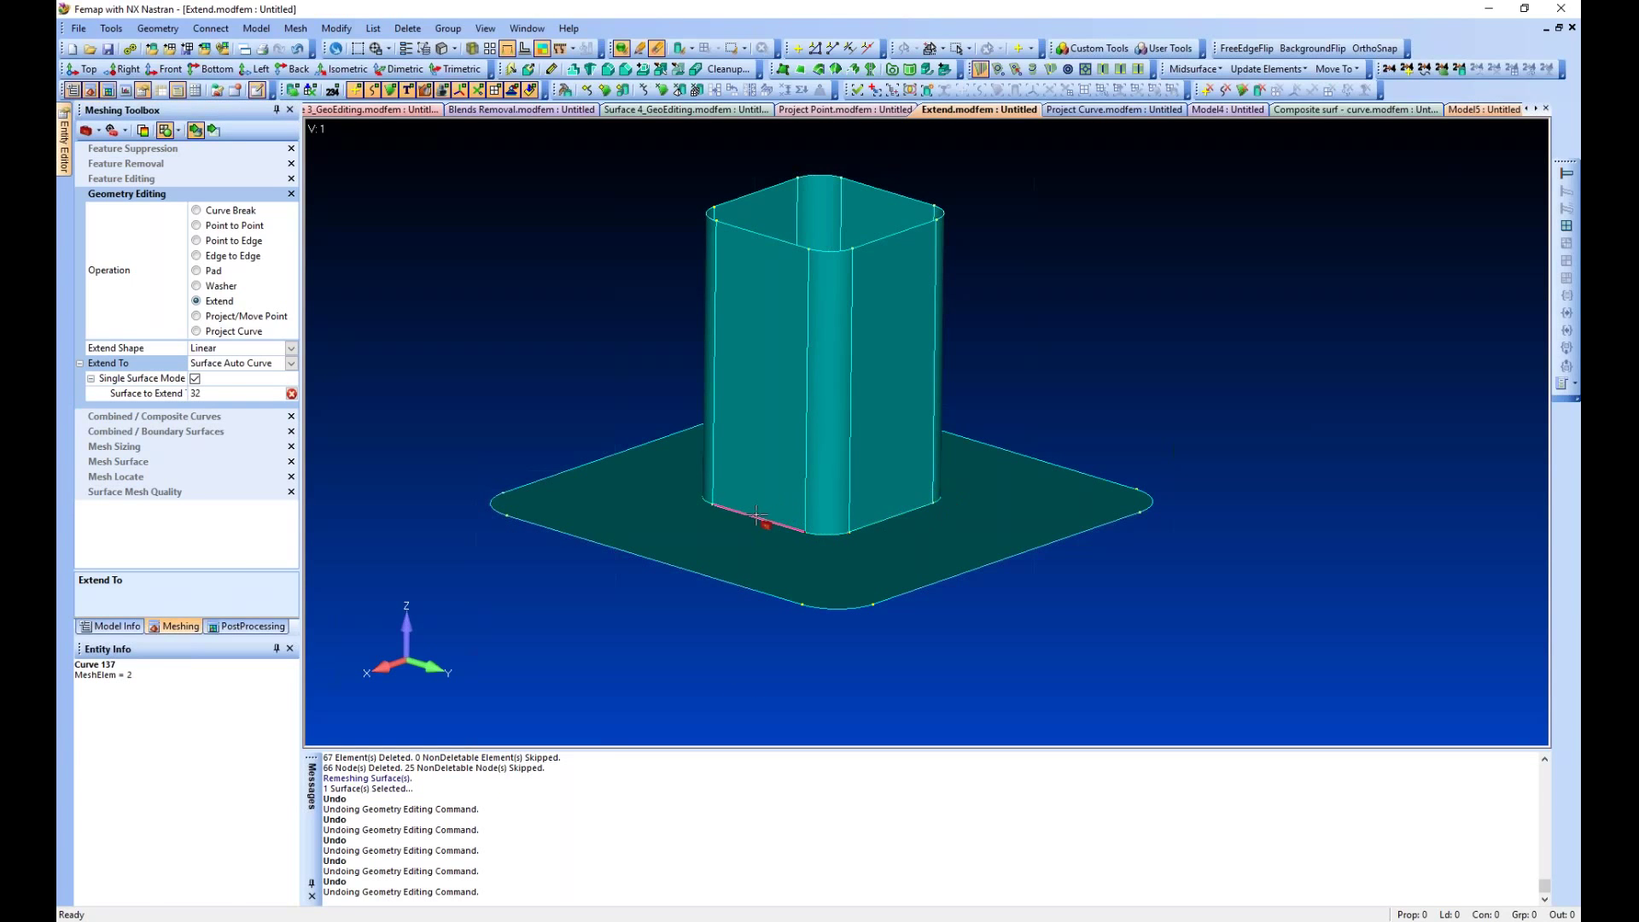
{"action": "middle_click_drag", "start_coordinate": [793, 589], "coordinate": [773, 679]}
{"action": "middle_click_drag", "start_coordinate": [777, 595], "coordinate": [831, 507]}
{"action": "middle_click_drag", "start_coordinate": [498, 279], "coordinate": [557, 305], "text": "ctrl"}
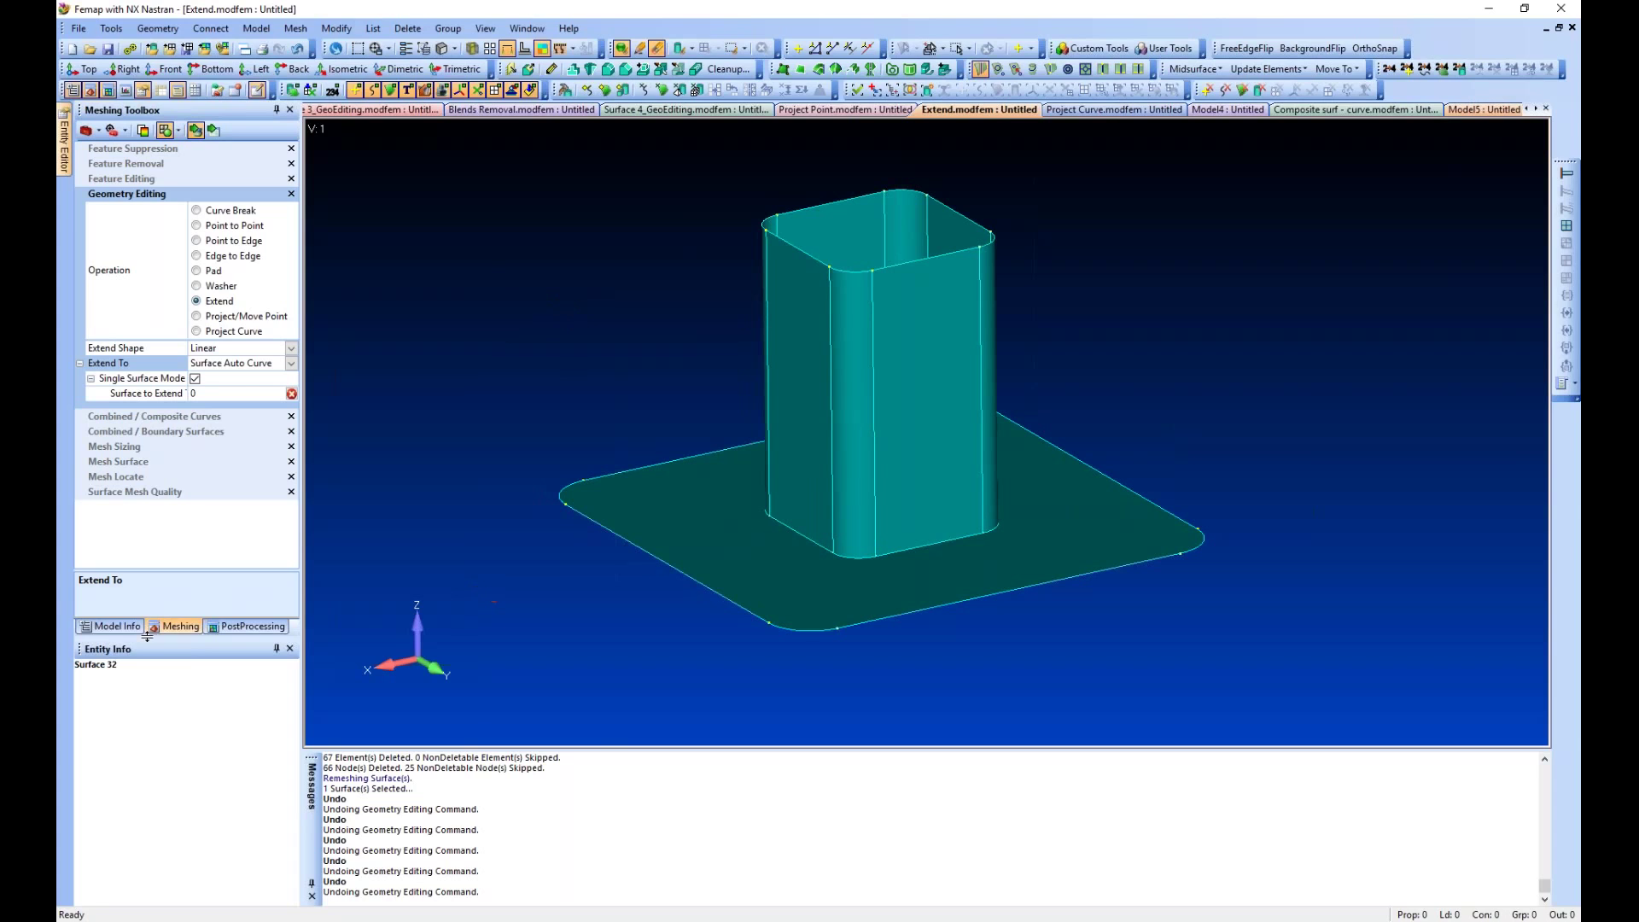
Search for curves with the Locator's Free Edges method and inspect the tube and base plate
{"action": "left_click", "coordinate": [114, 133]}
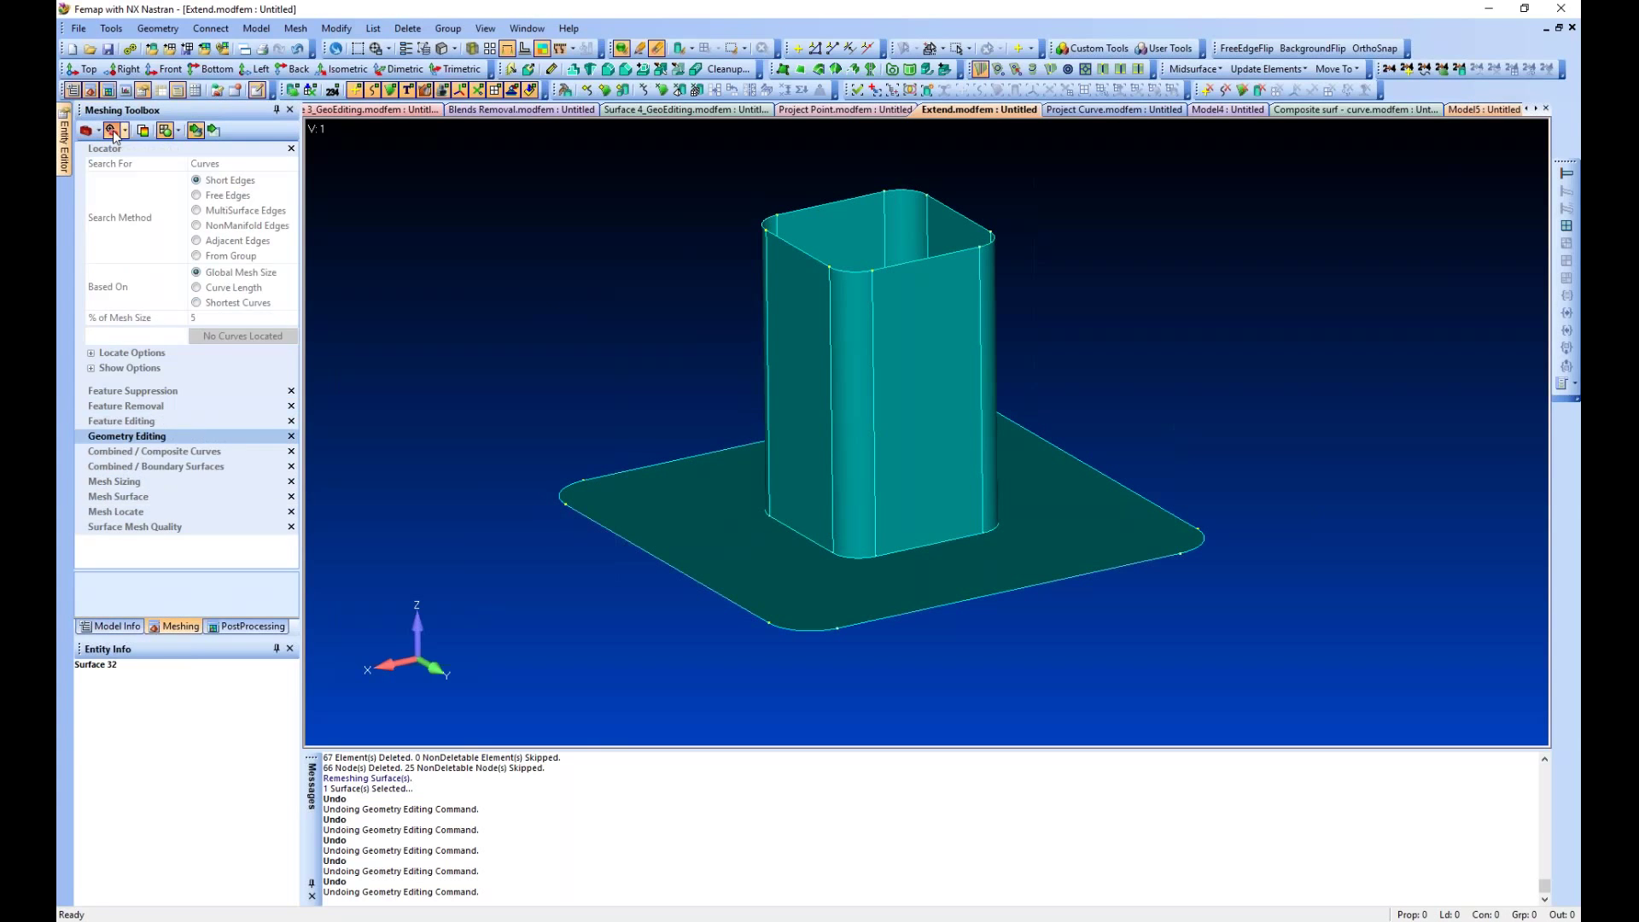
{"action": "left_click", "coordinate": [252, 164]}
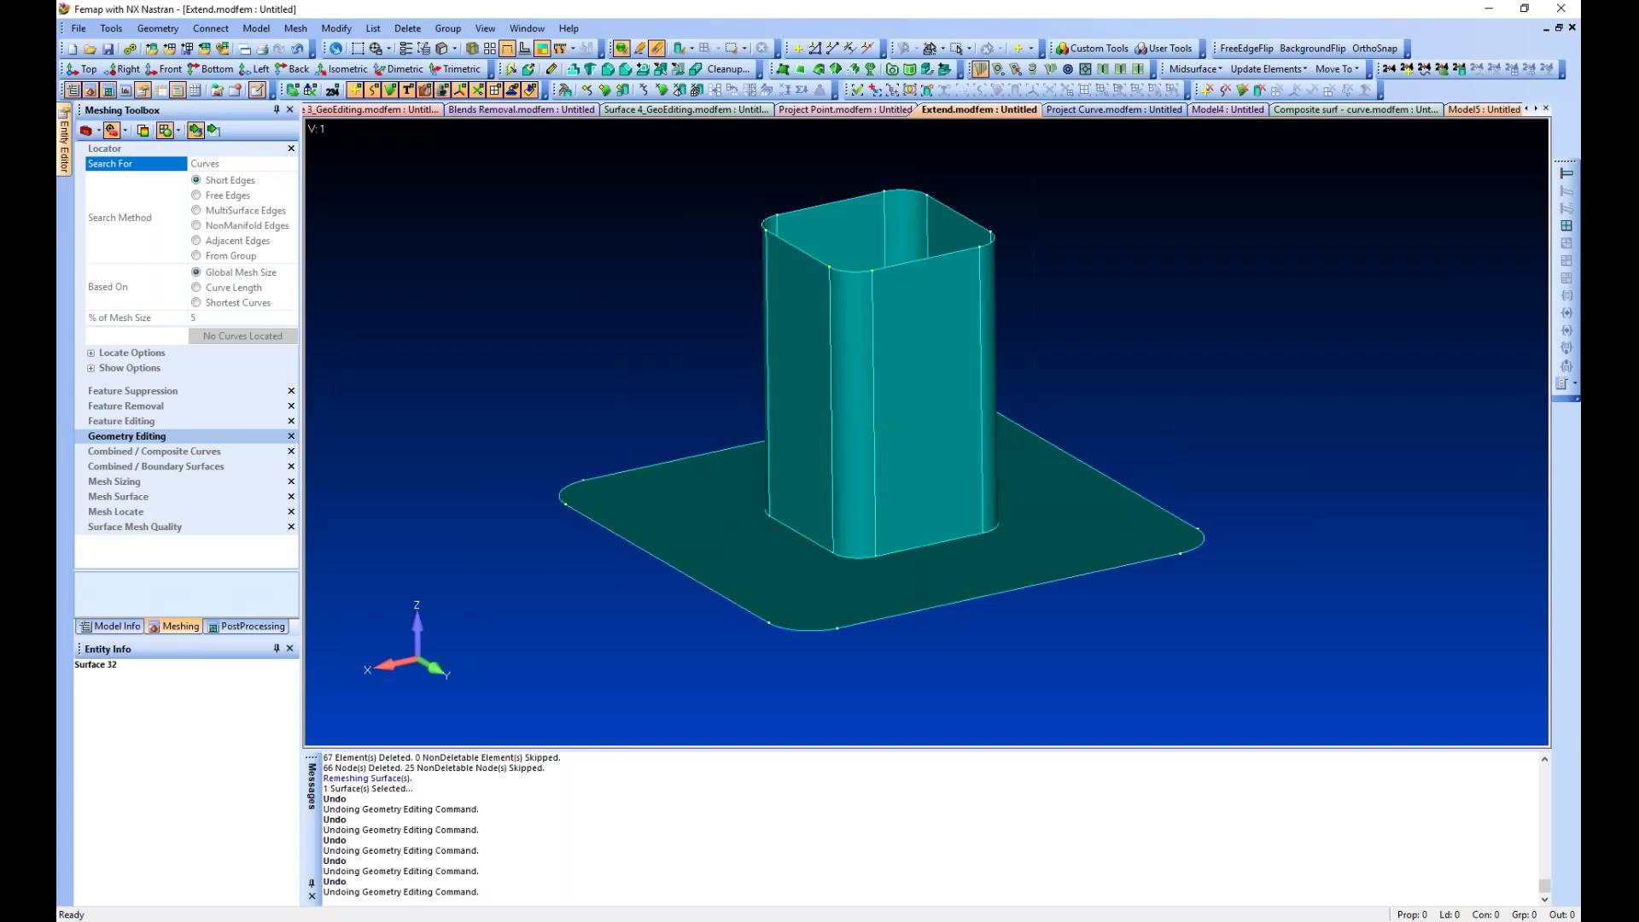
{"action": "left_click", "coordinate": [227, 196]}
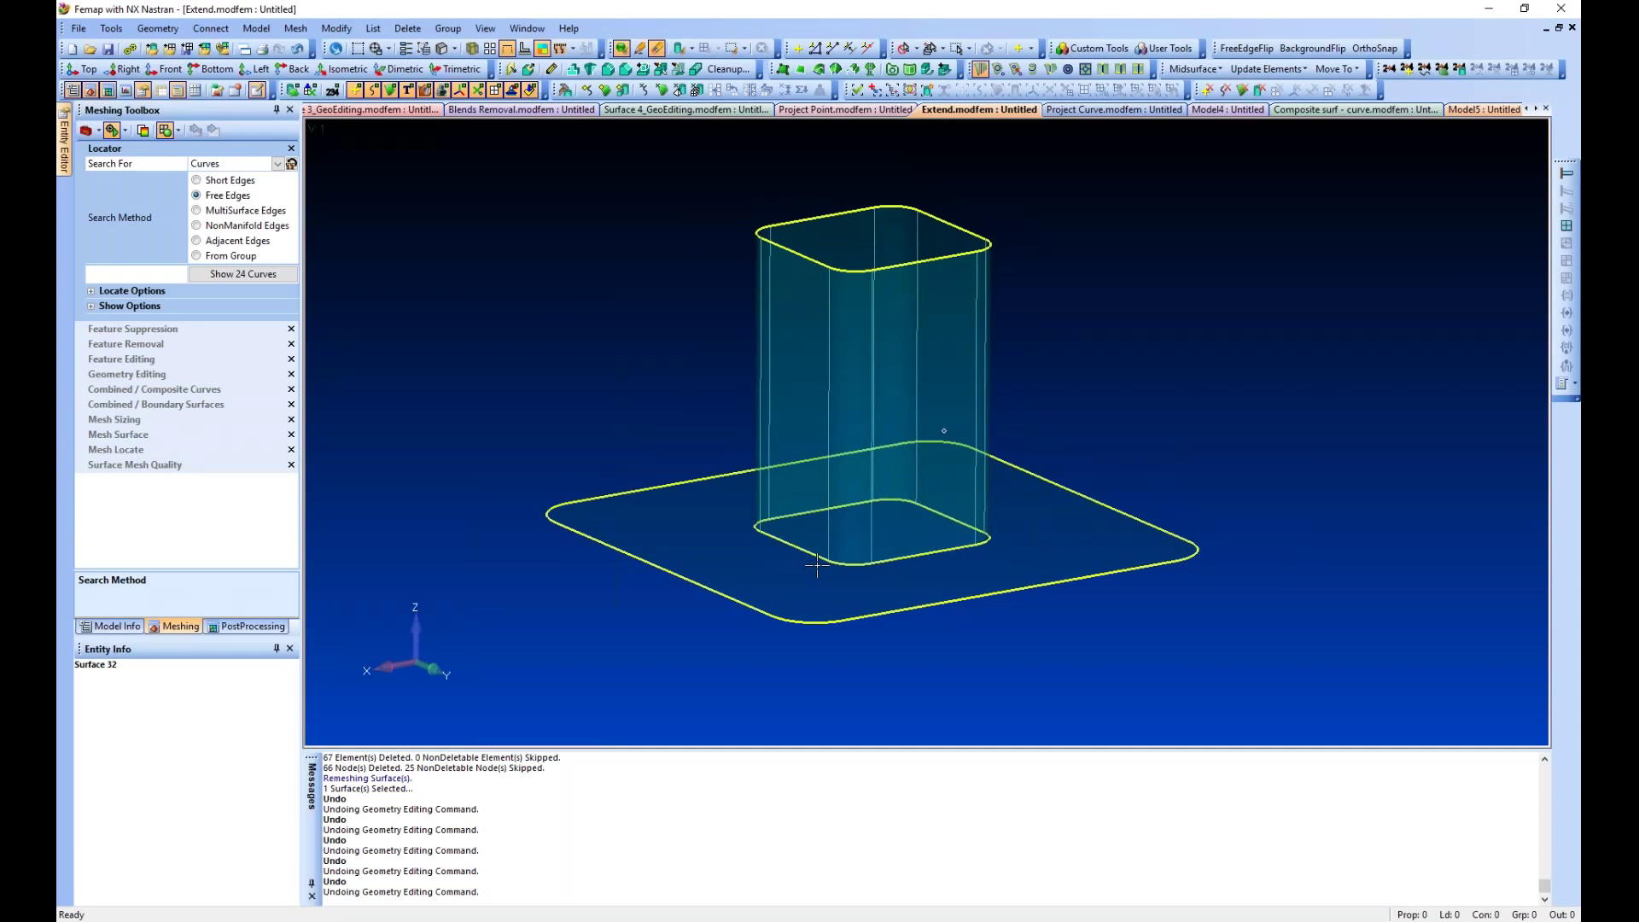
{"action": "middle_click_drag", "start_coordinate": [801, 572], "coordinate": [771, 563], "text": "ctrl"}
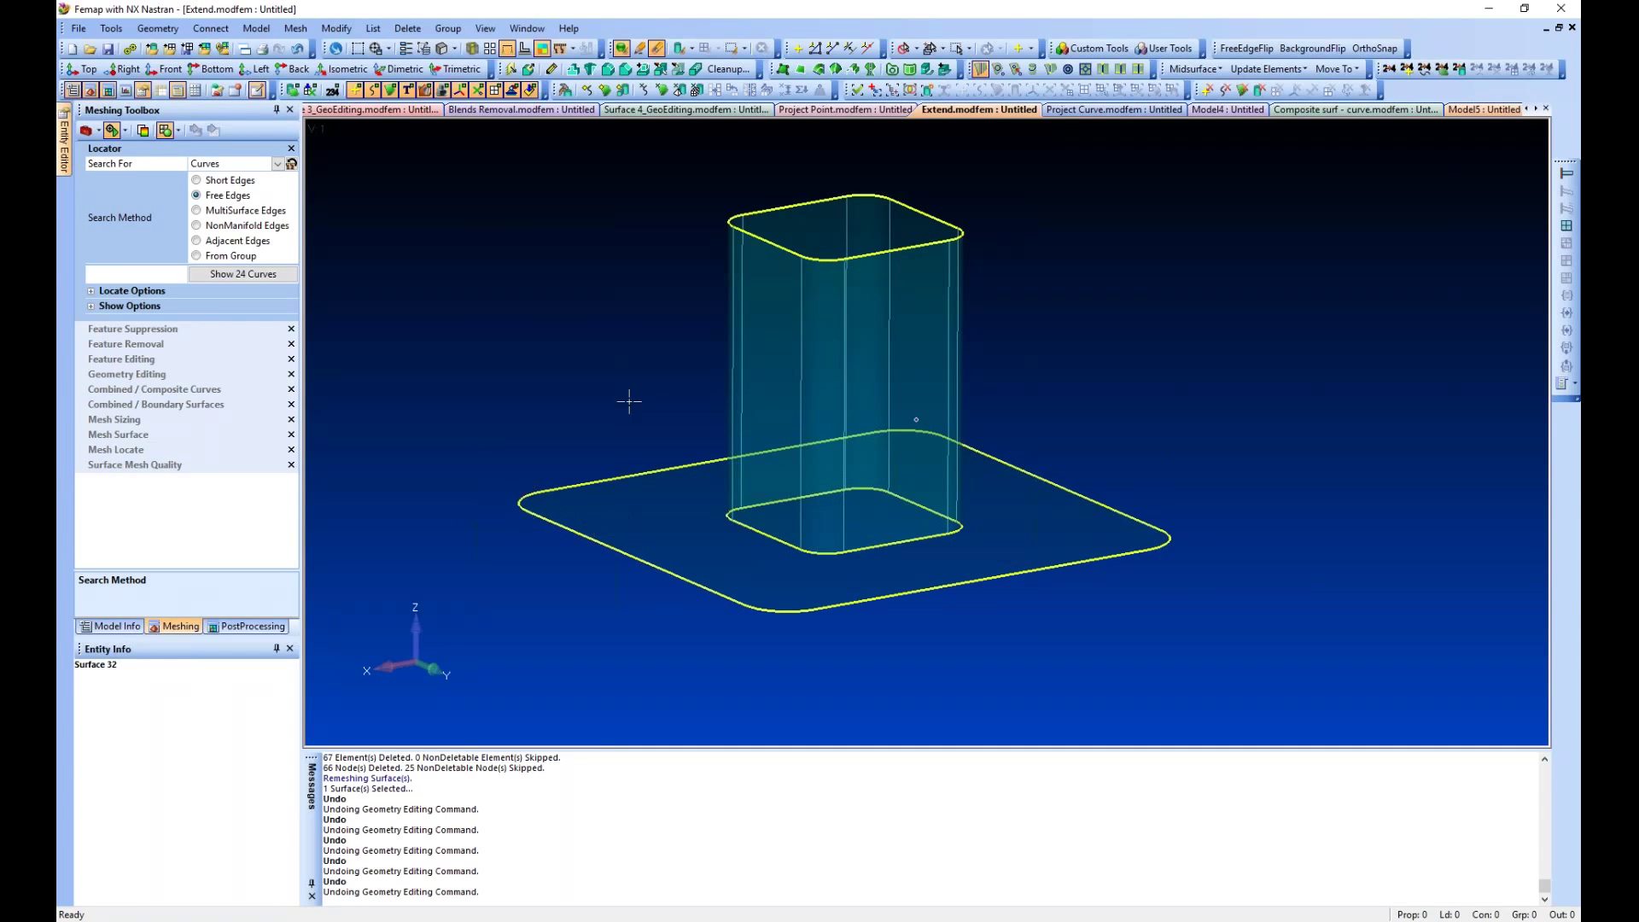
{"action": "scroll", "coordinate": [651, 417], "scroll_direction": "down", "scroll_amount": 1}
Join the tube and base plate with NonManifold Add, selecting both solids
{"action": "left_click", "coordinate": [945, 68]}
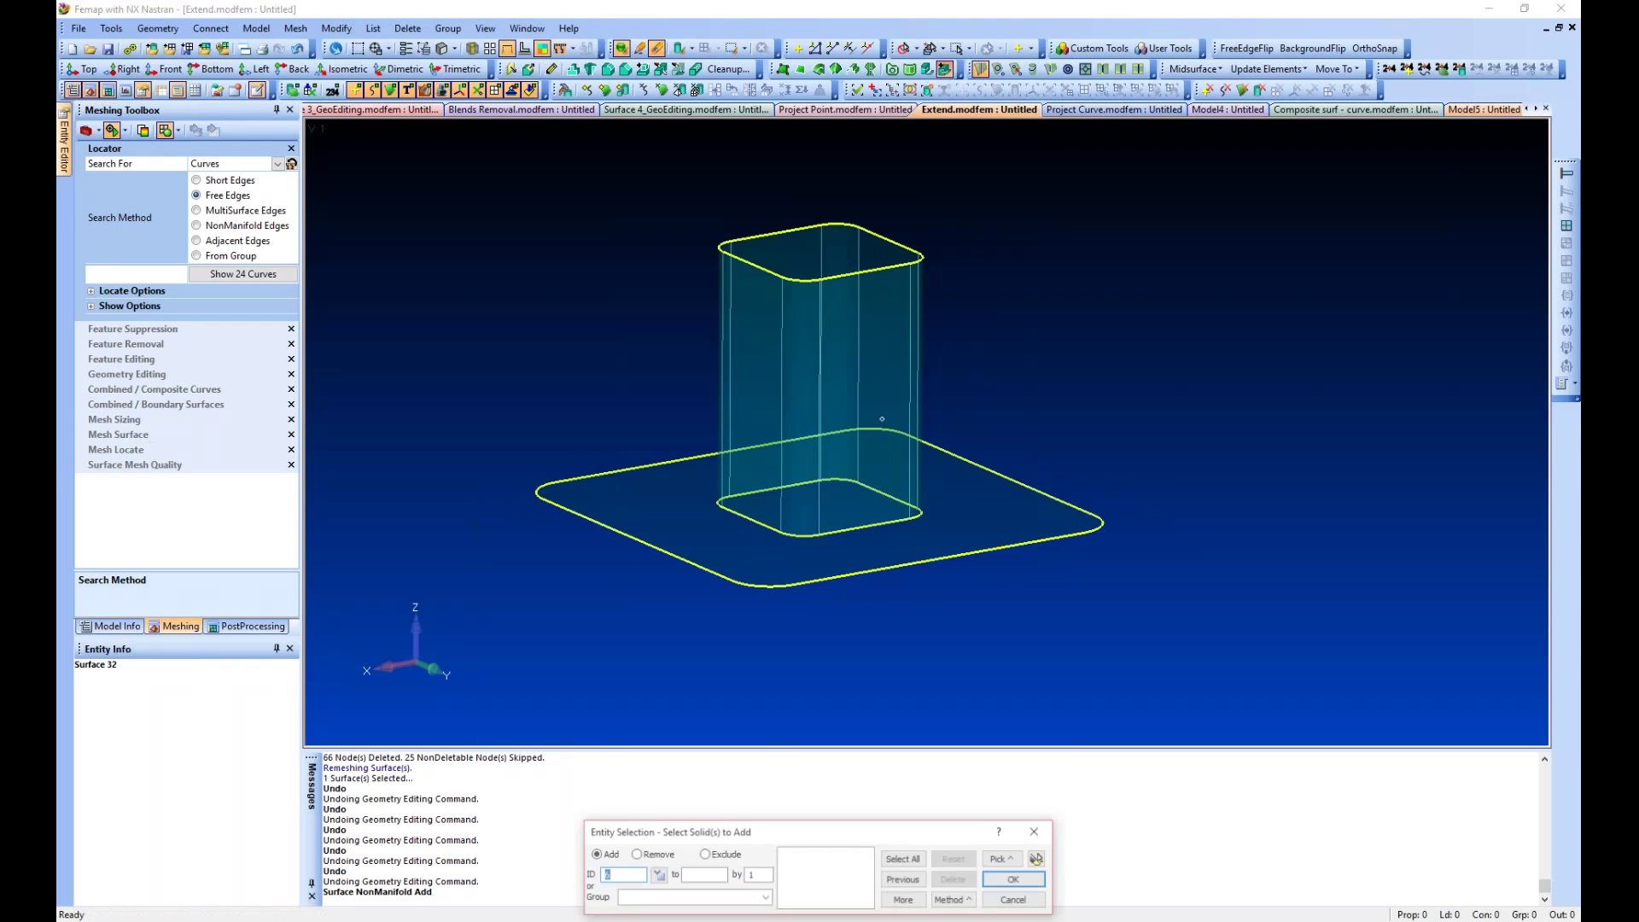
{"action": "left_click_drag", "start_coordinate": [420, 138], "coordinate": [1288, 681]}
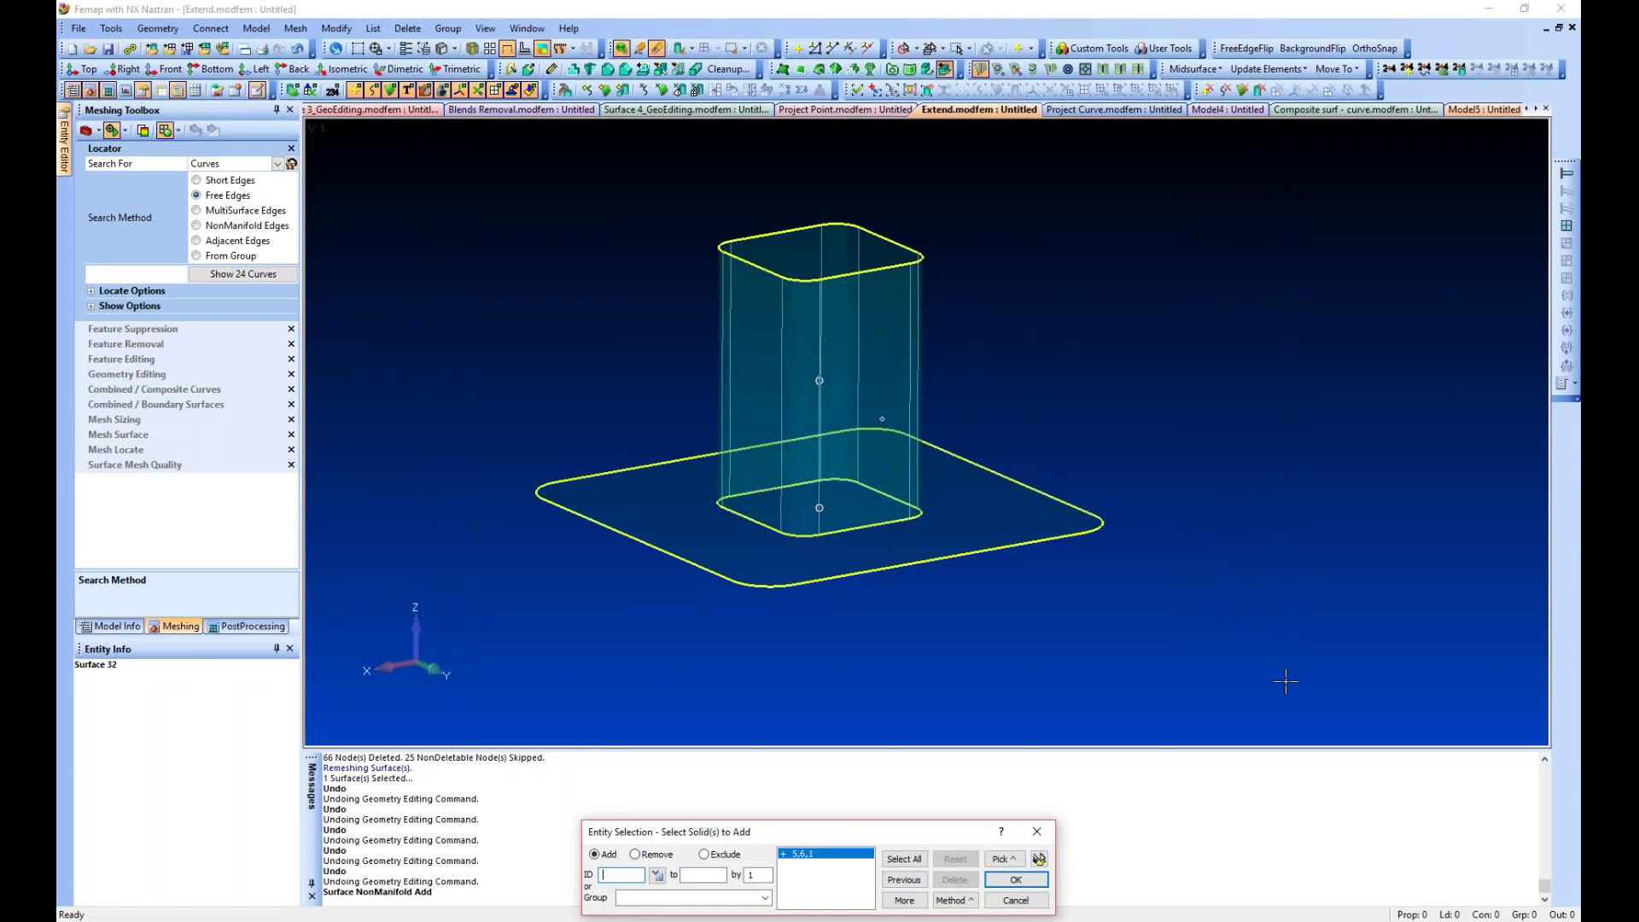
{"action": "left_click", "coordinate": [1016, 879]}
{"action": "left_click", "coordinate": [907, 868]}
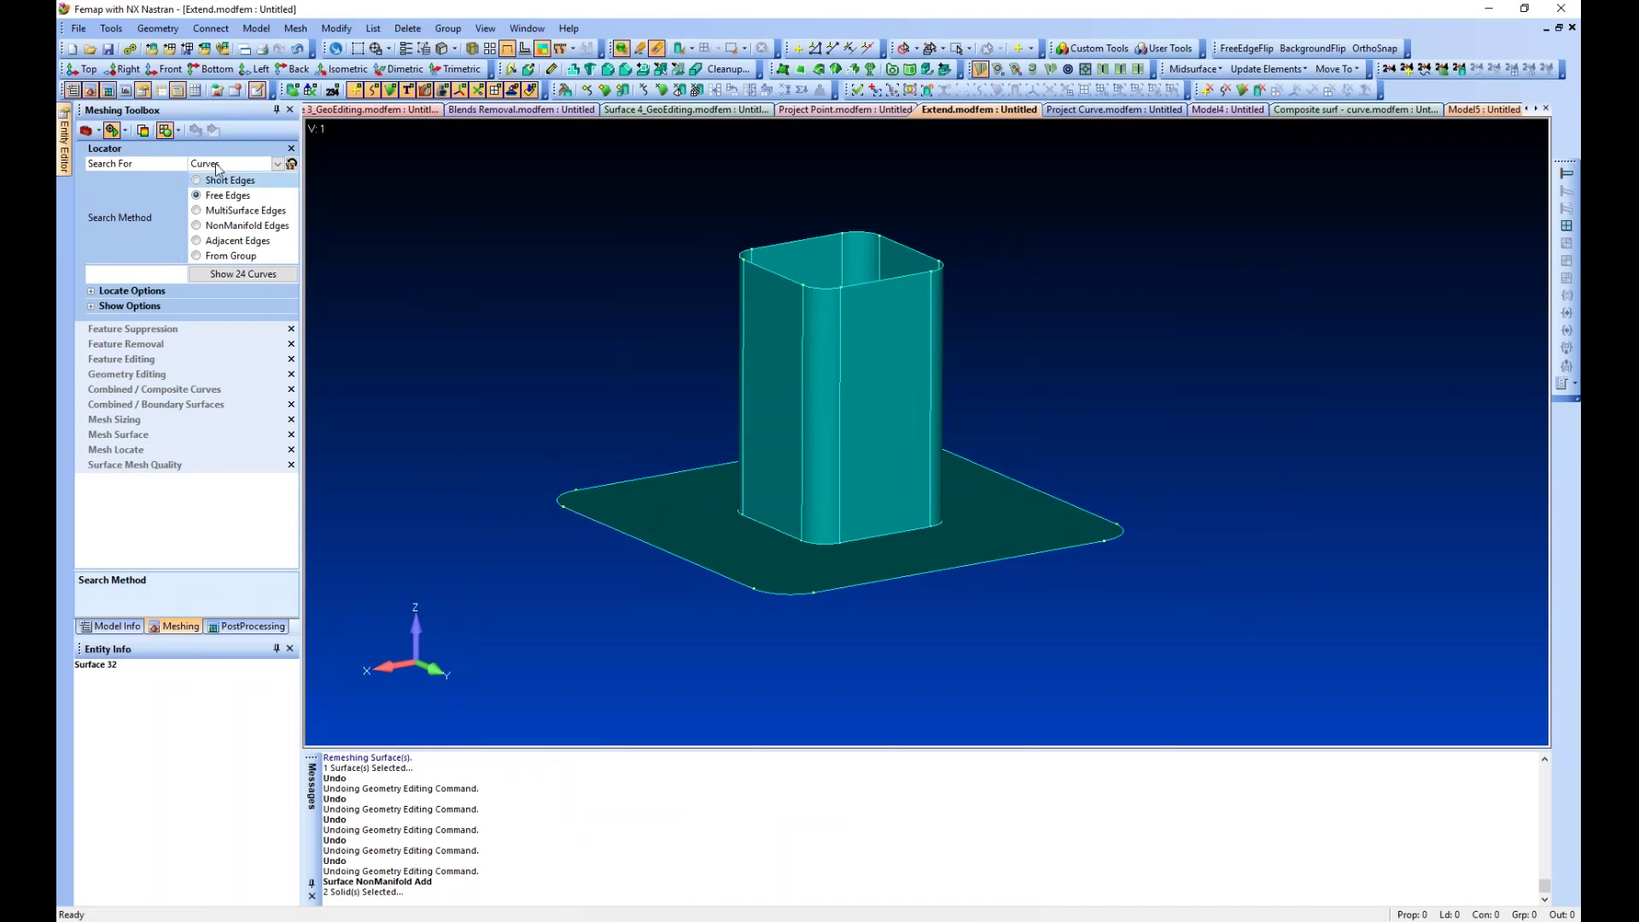
Show the free edges again to check how the tube connects to the base plate
{"action": "left_click", "coordinate": [243, 275]}
{"action": "middle_click_drag", "start_coordinate": [623, 369], "coordinate": [618, 424]}
{"action": "middle_click_drag", "start_coordinate": [967, 438], "coordinate": [579, 456]}
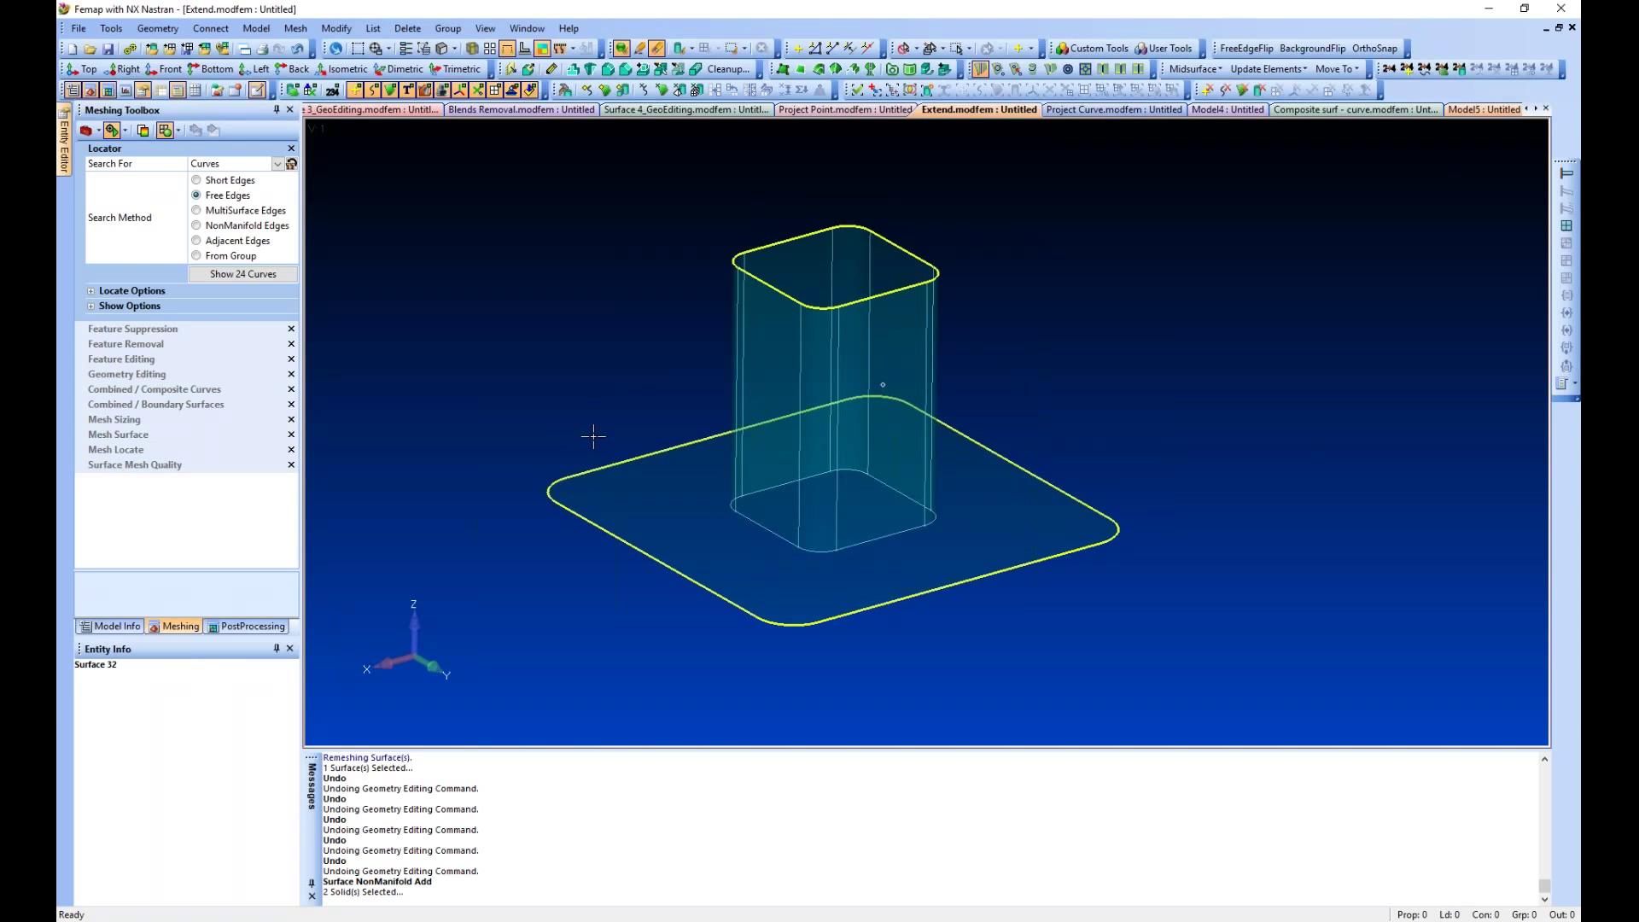
Undo the NonManifold Add and the preceding geometry extensions on the tube
{"action": "key", "text": "ctrl+z"}
{"action": "key", "text": "ctrl+z"}
{"action": "key", "text": "ctrl+z"}
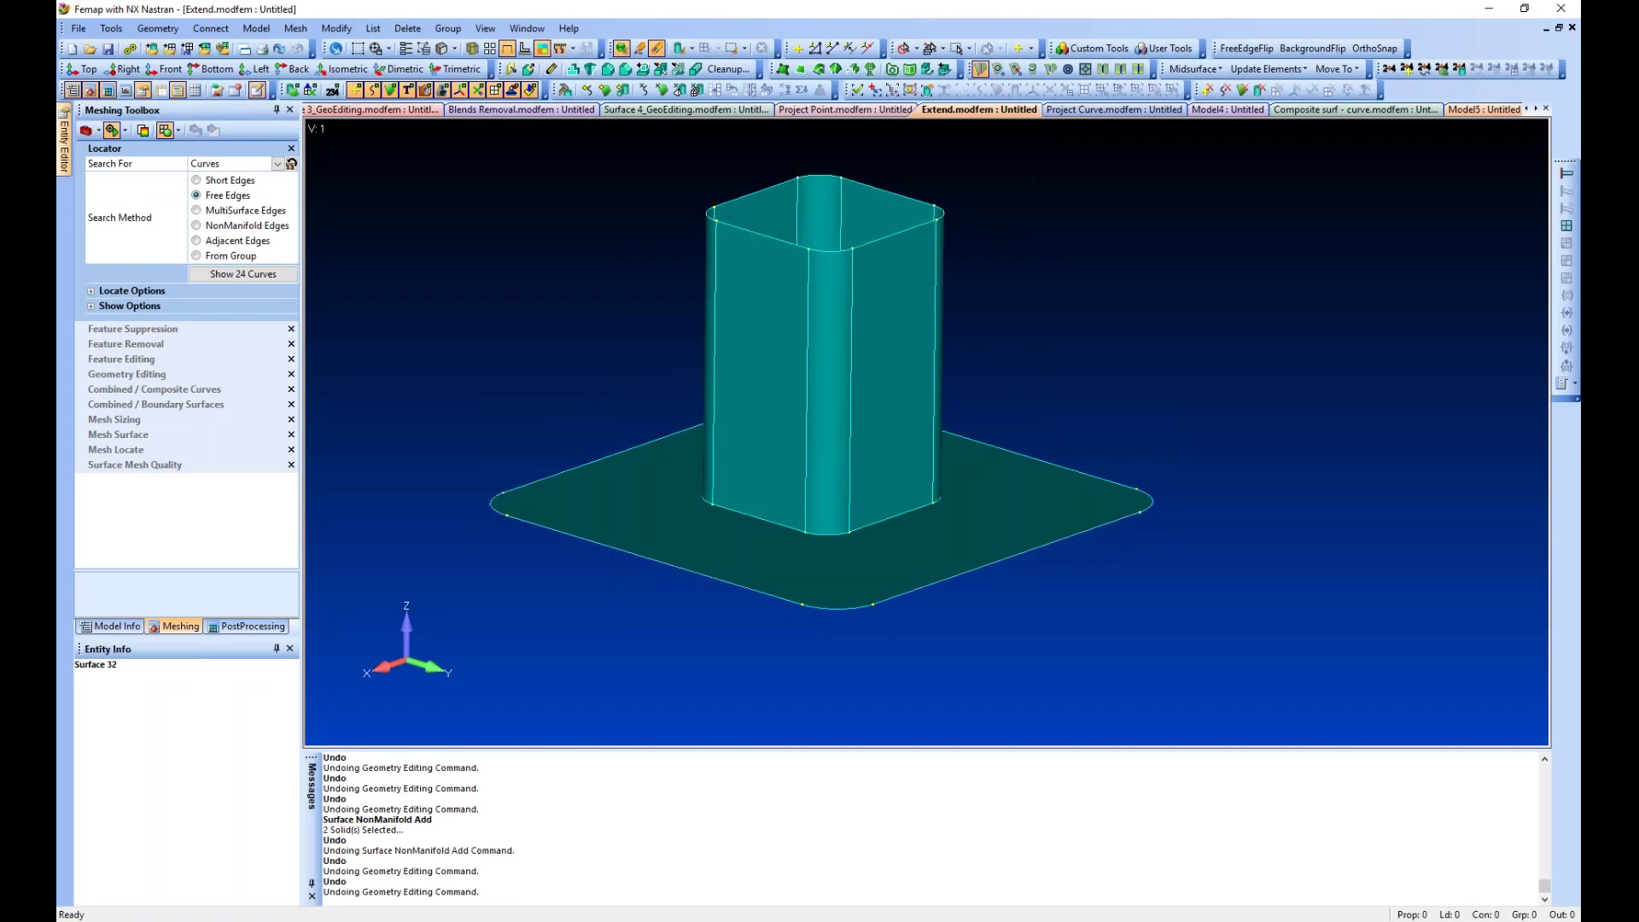
{"action": "middle_click_drag", "start_coordinate": [591, 388], "coordinate": [456, 290]}
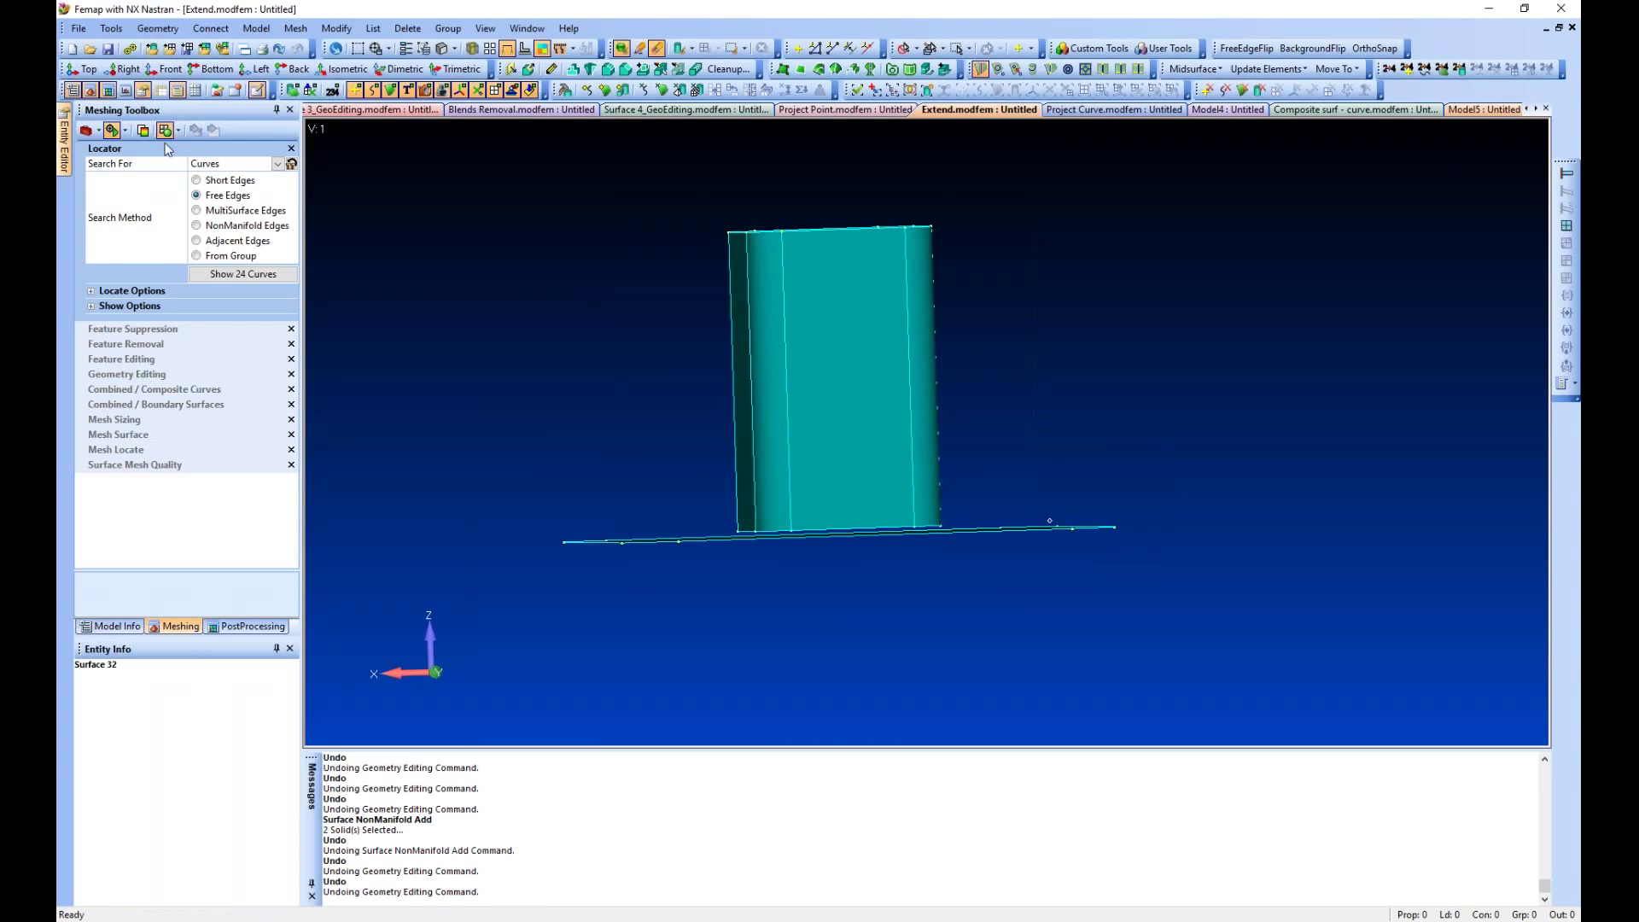
Turn off the Locator in the Meshing Toolbox and return the tube to a shaded, angled view
{"action": "left_click", "coordinate": [112, 132]}
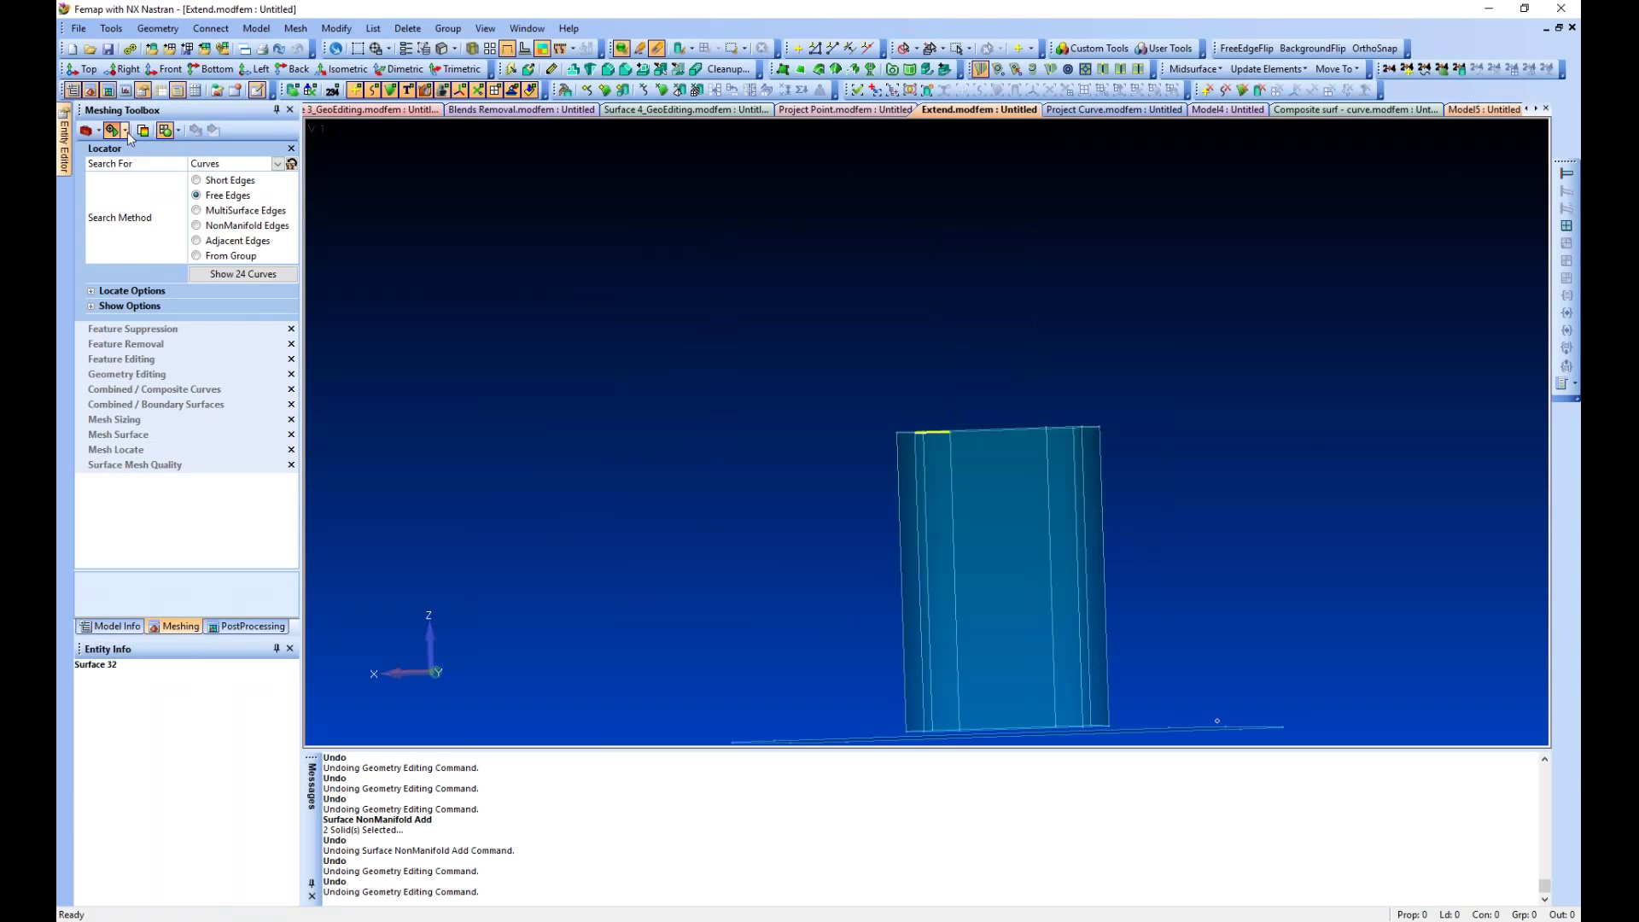
{"action": "left_click", "coordinate": [126, 131]}
{"action": "left_click", "coordinate": [162, 147]}
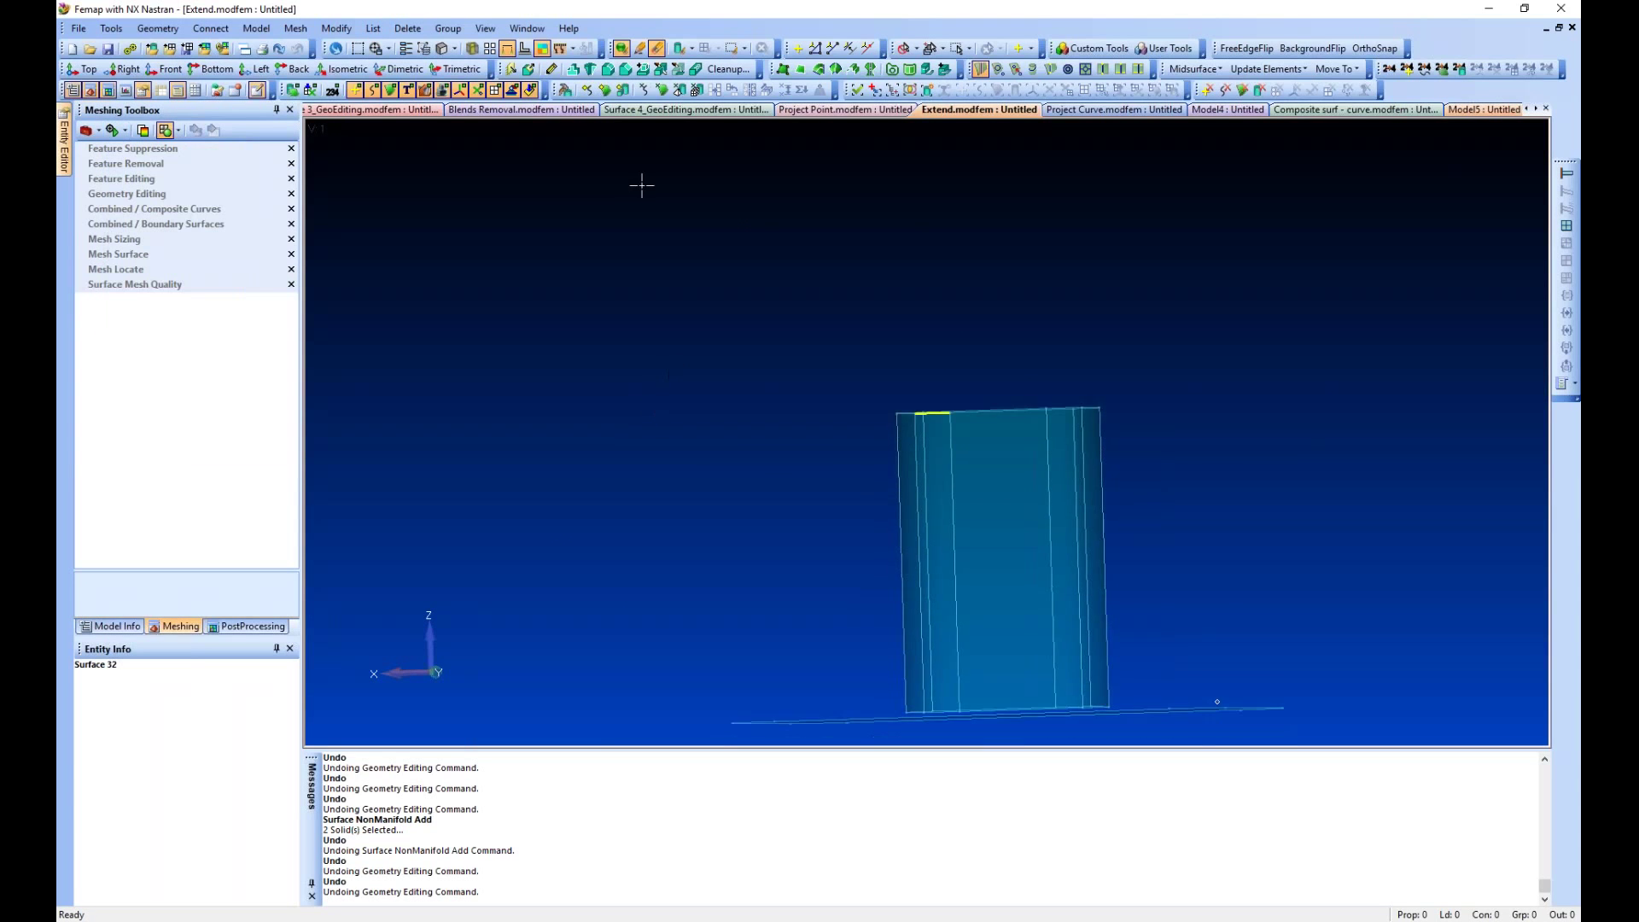
{"action": "middle_click_drag", "start_coordinate": [674, 330], "coordinate": [700, 381]}
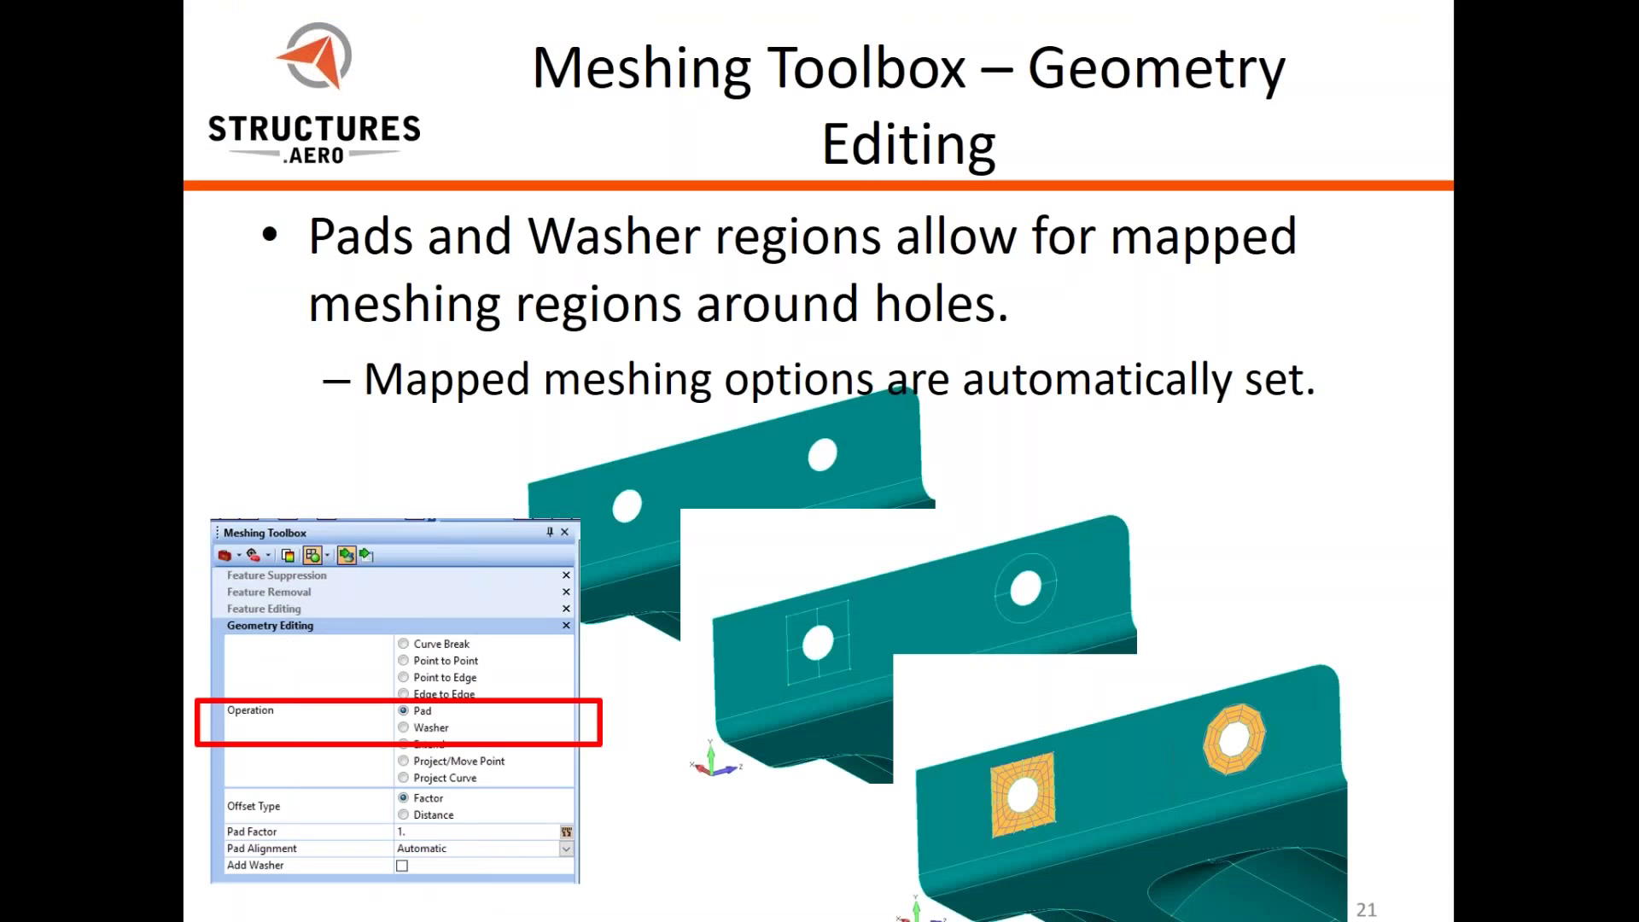
{"action": "key", "text": "Right"}
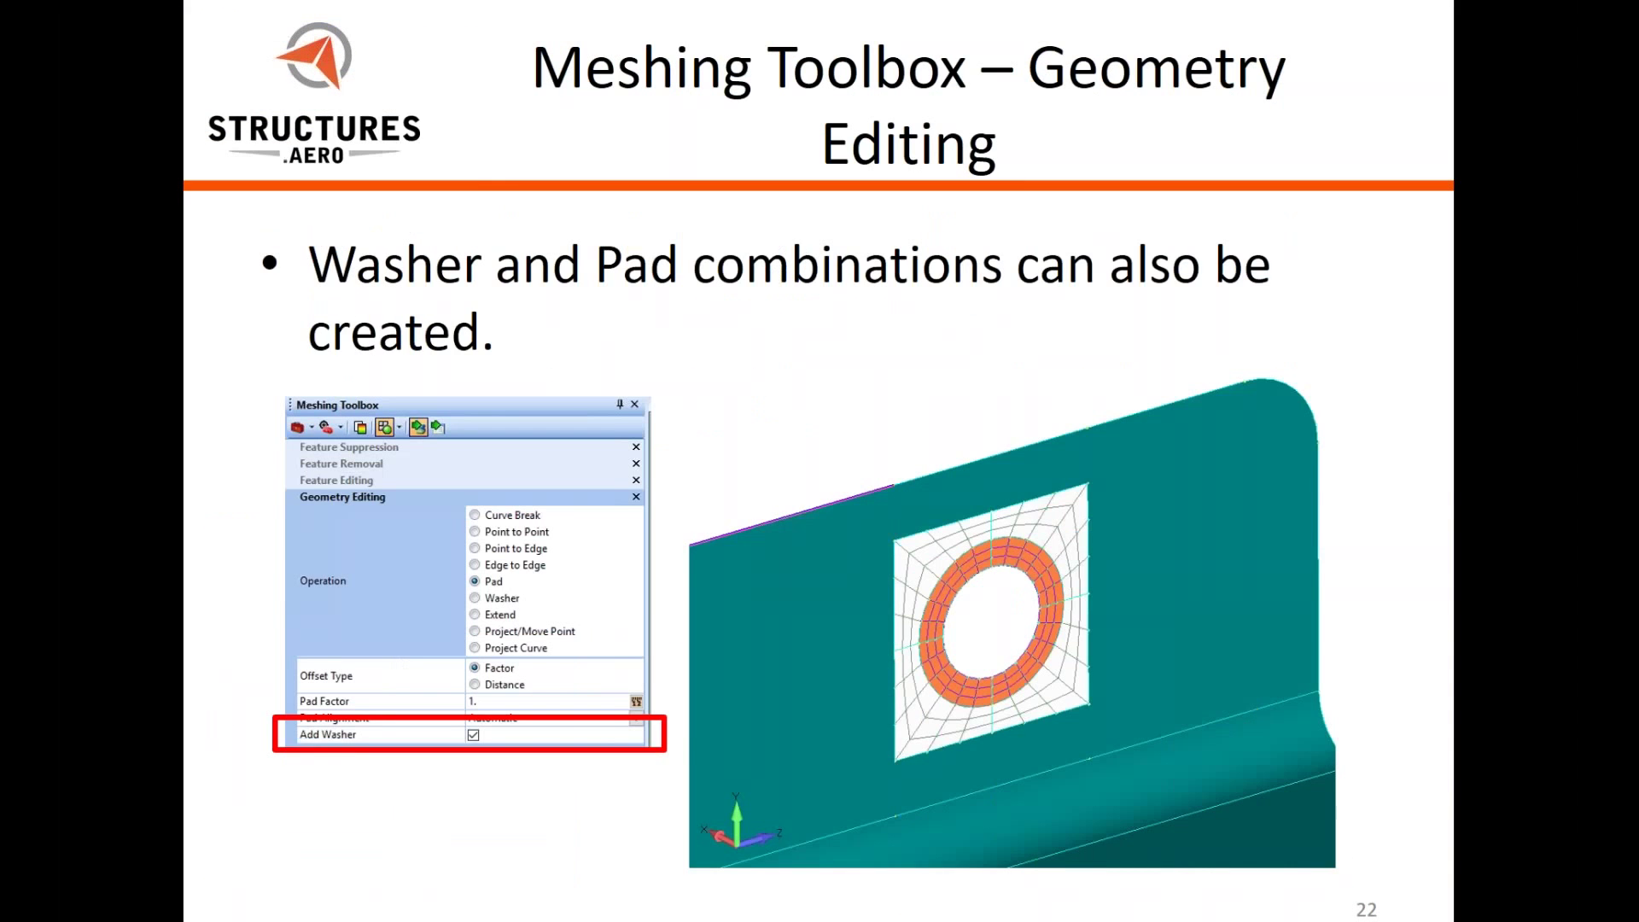
{"action": "key", "text": "Right"}
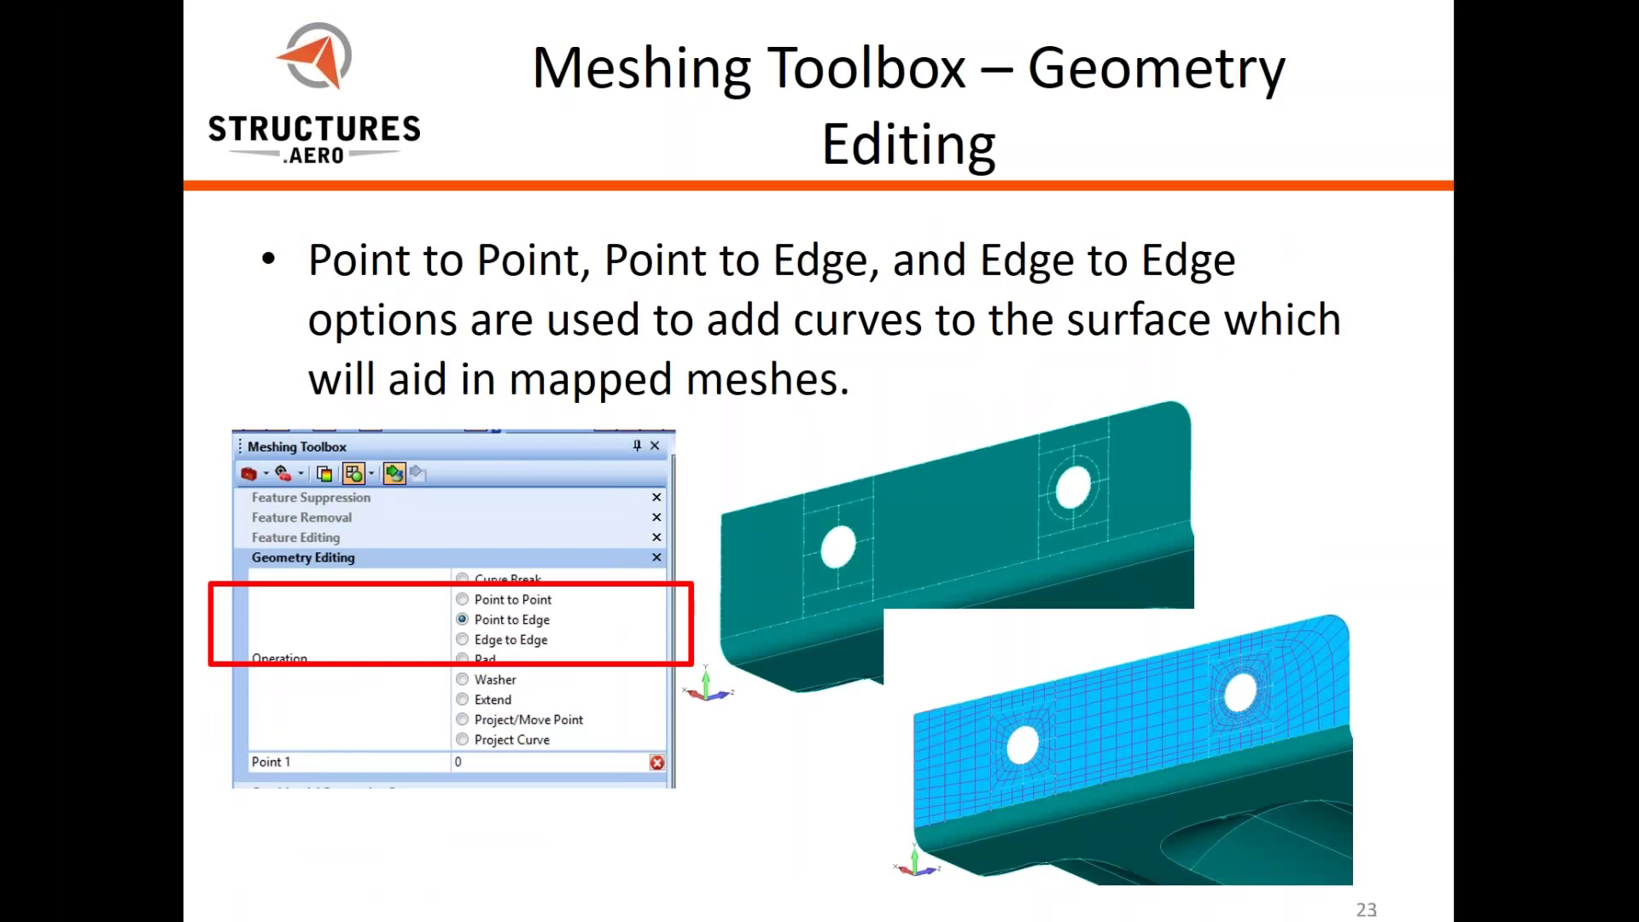
{"action": "key", "text": "Right"}
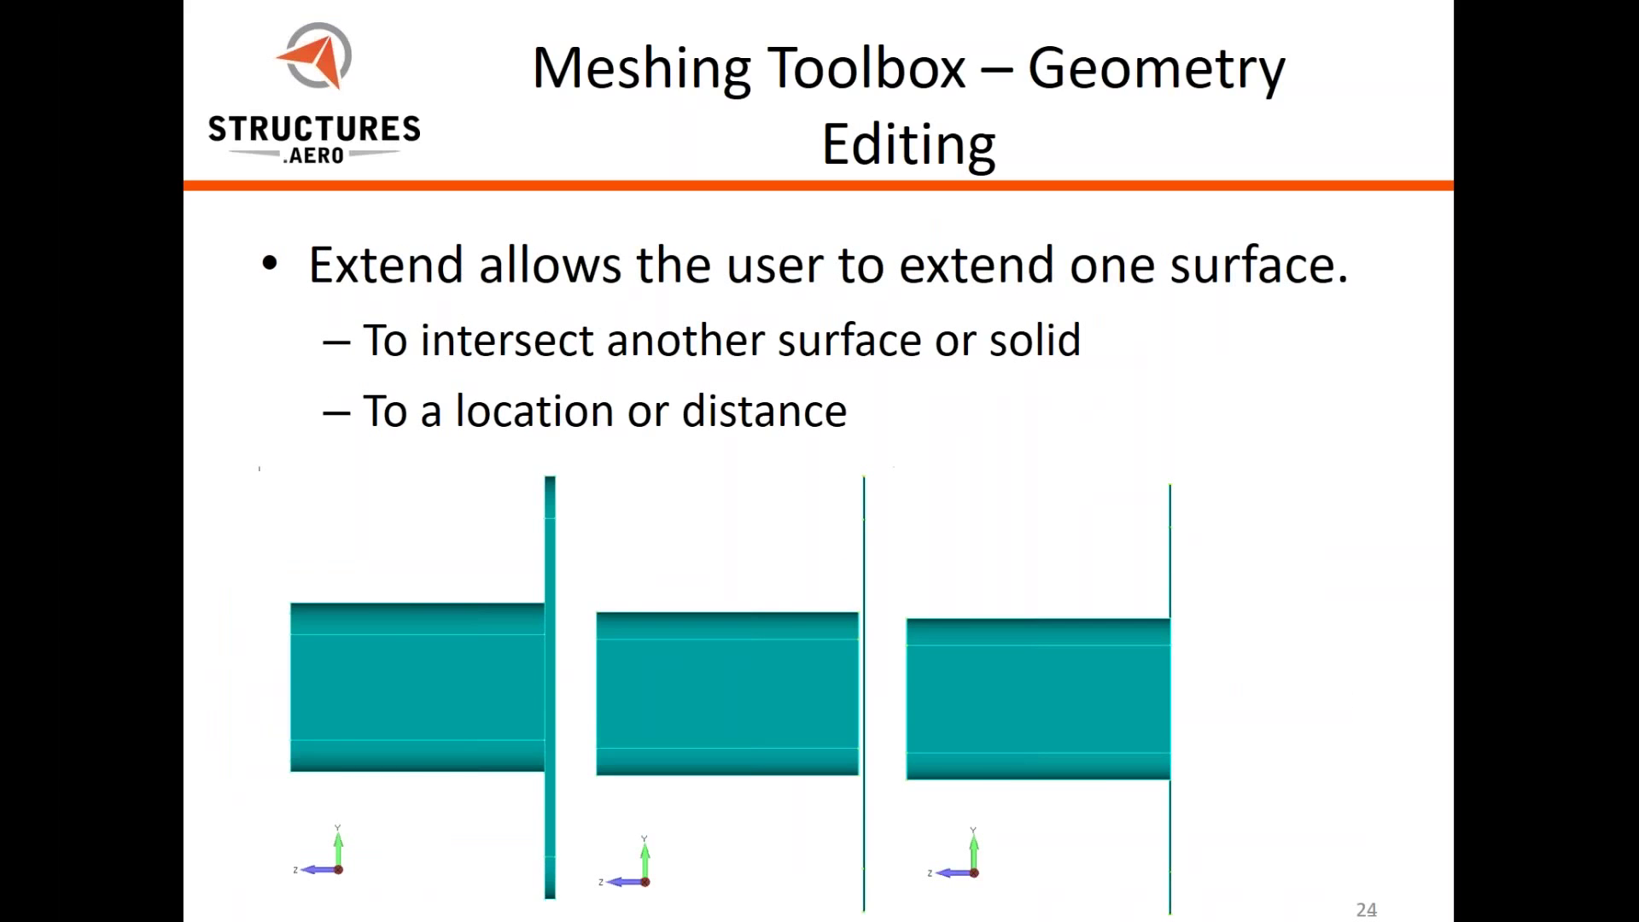
{"action": "key", "text": "Right"}
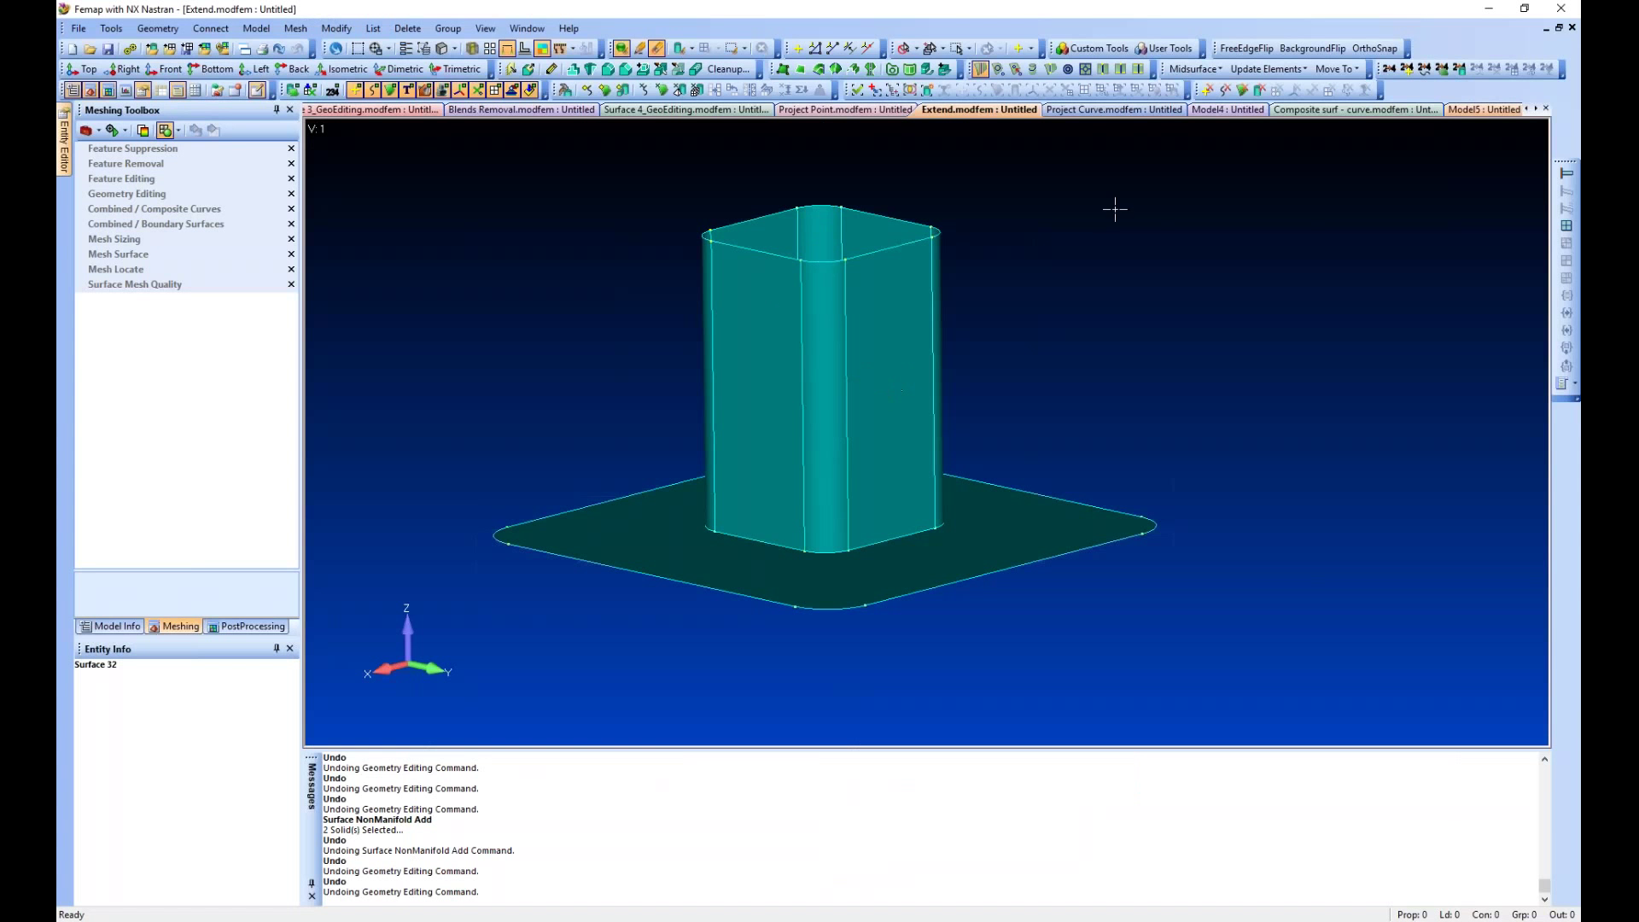
Switch to the Project Point model and set the Geometry Editing operation to Project/Move Point
{"action": "left_click", "coordinate": [1140, 111]}
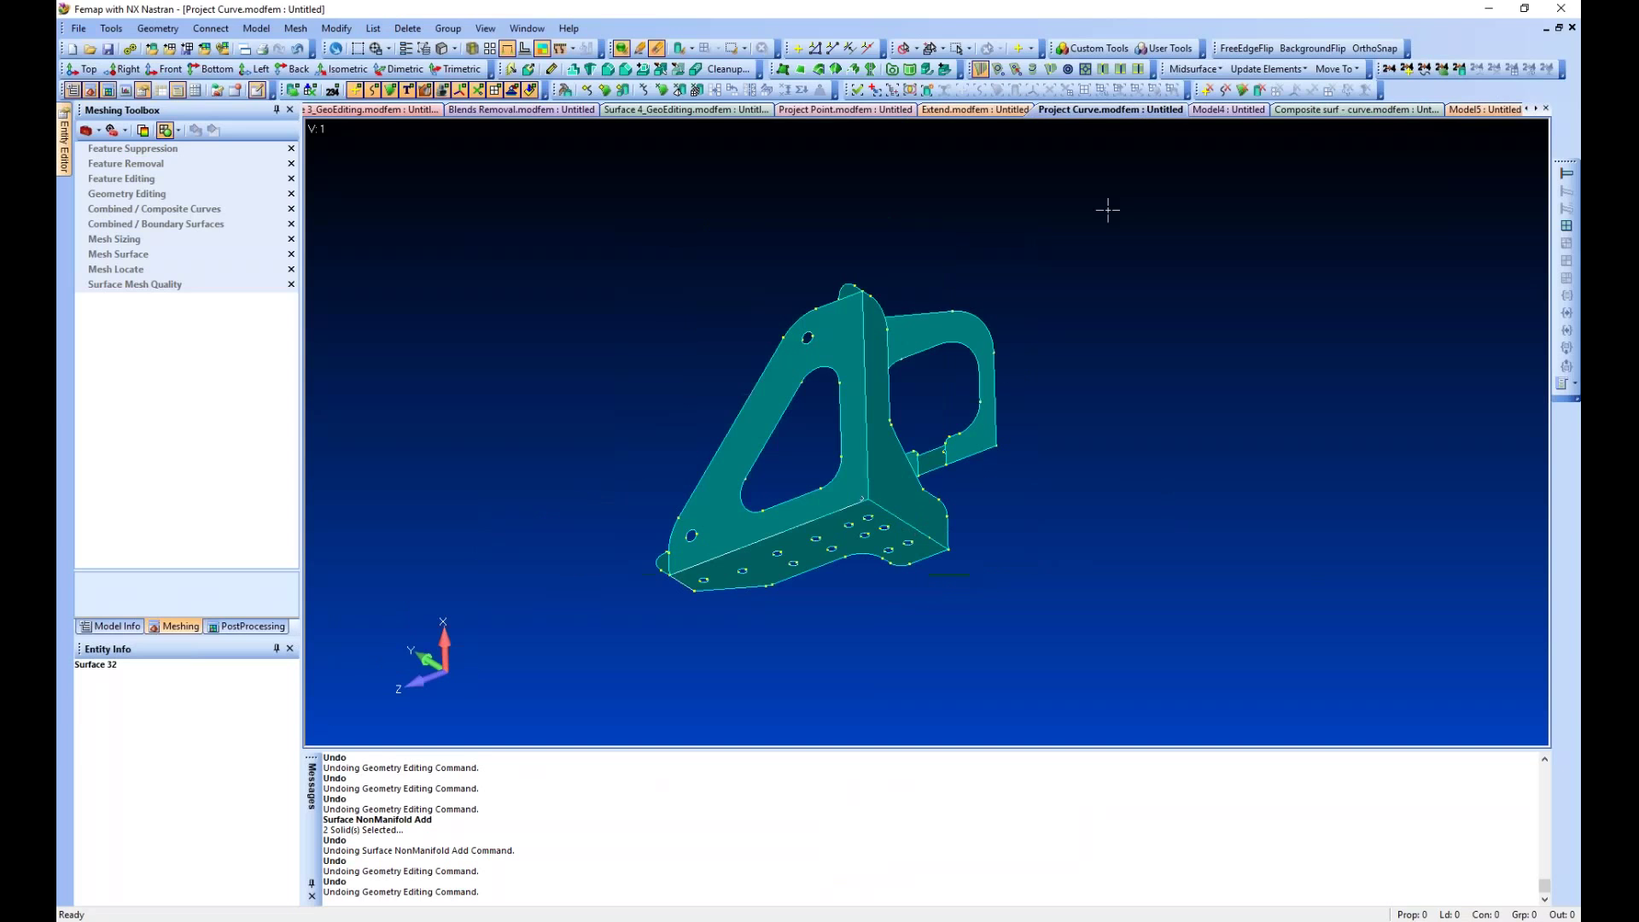
{"action": "left_click", "coordinate": [854, 110]}
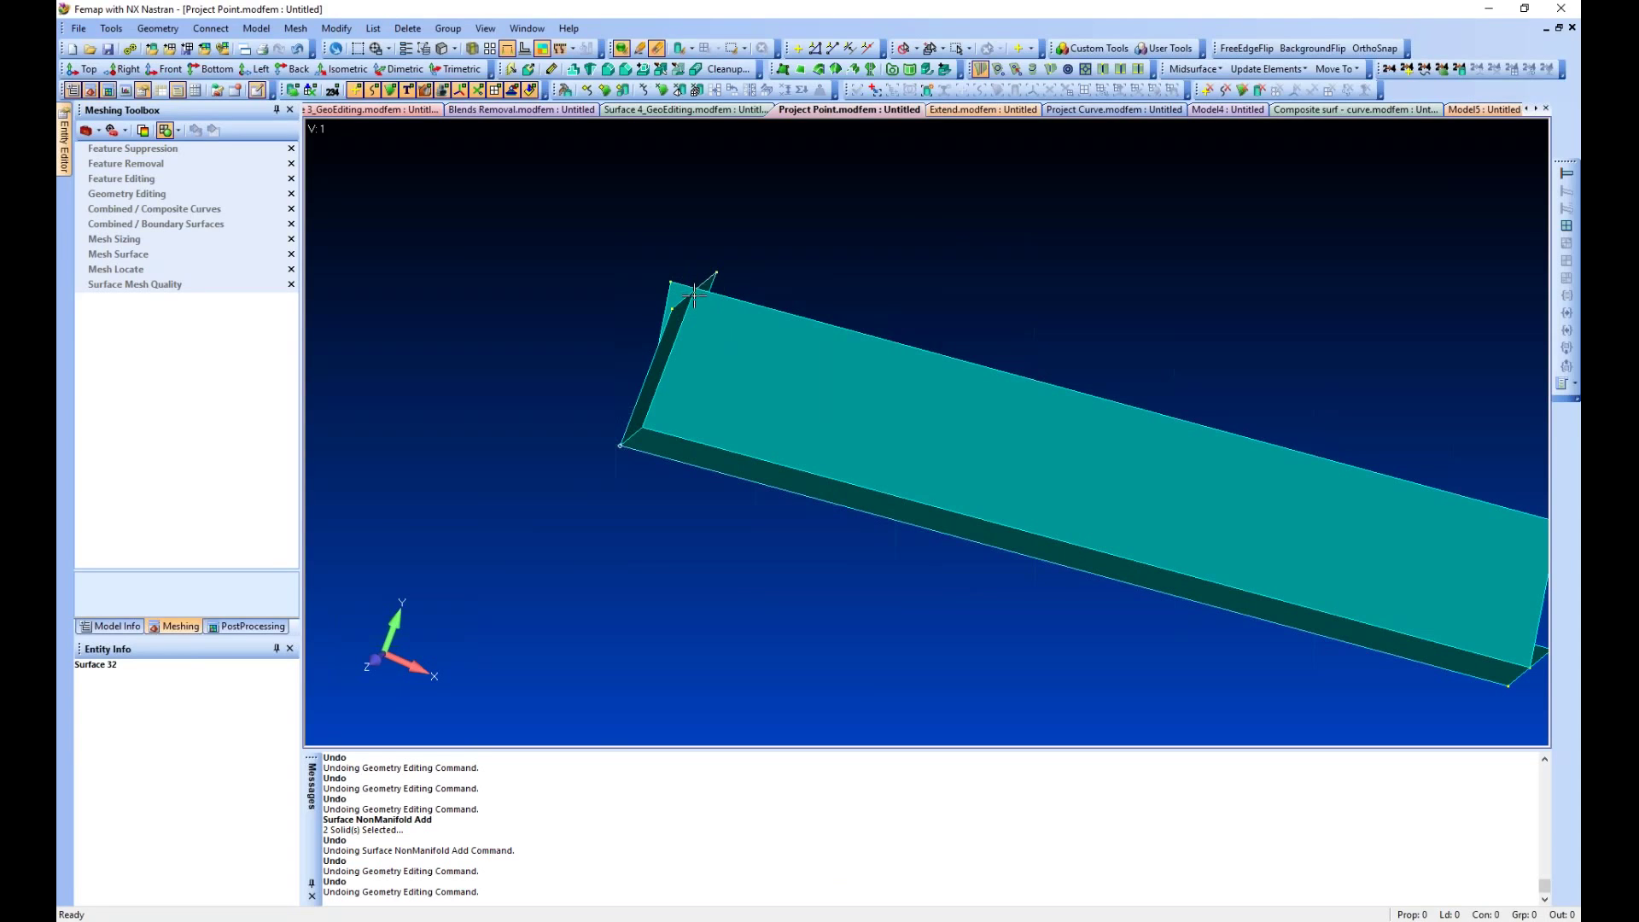
{"action": "scroll", "coordinate": [702, 295], "scroll_direction": "up", "scroll_amount": 3}
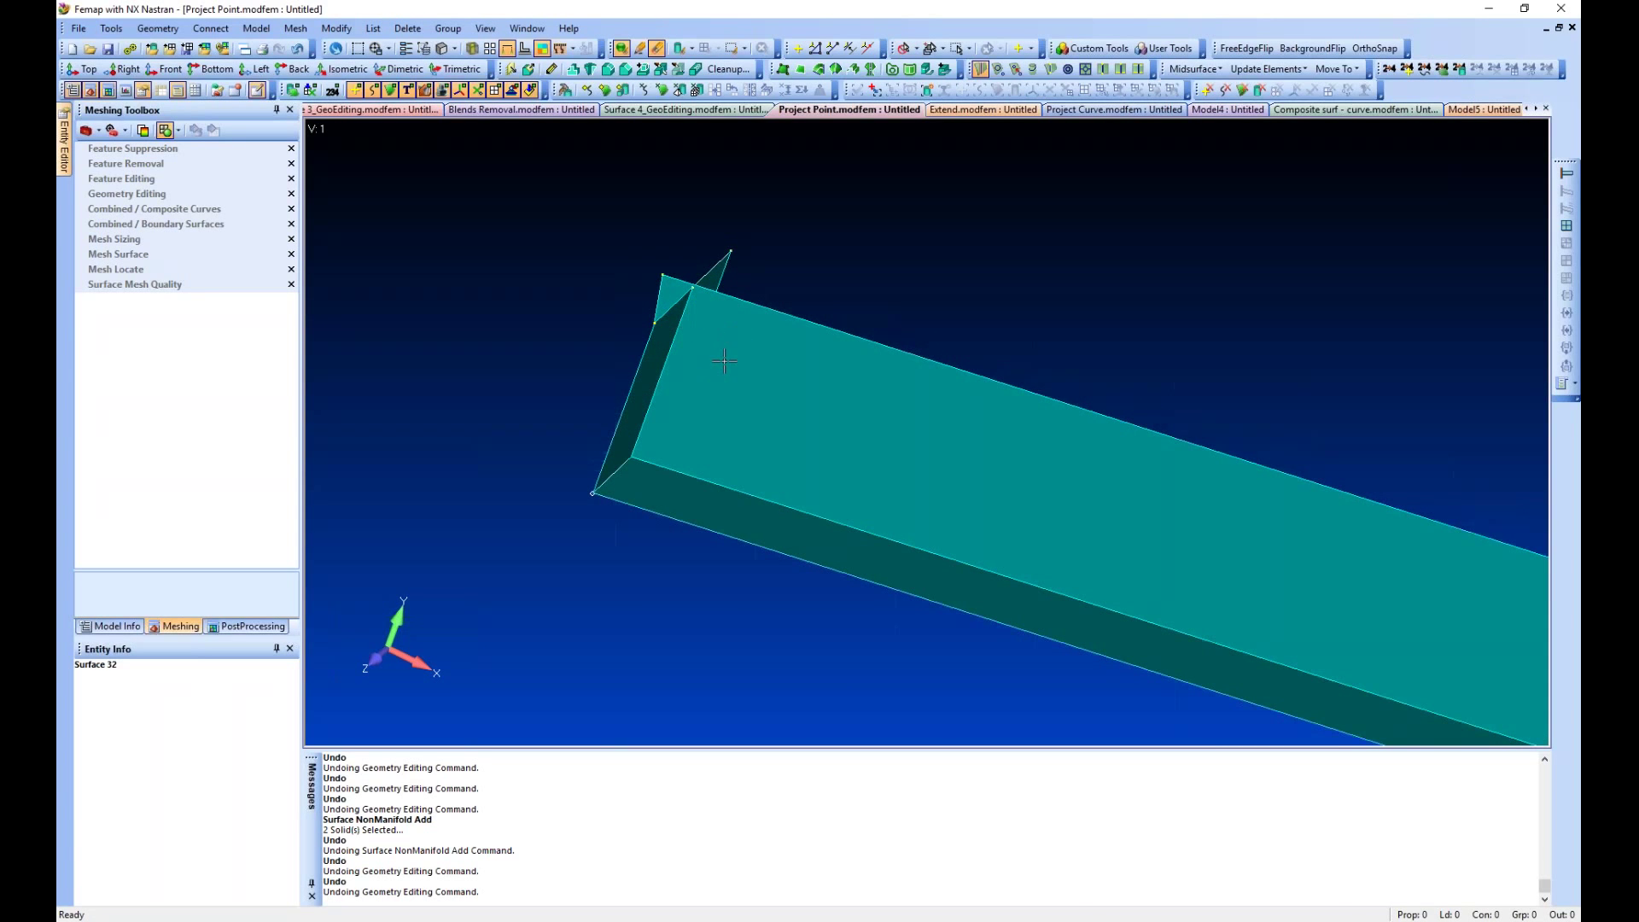
{"action": "middle_click_drag", "start_coordinate": [724, 360], "coordinate": [715, 377], "text": "ctrl"}
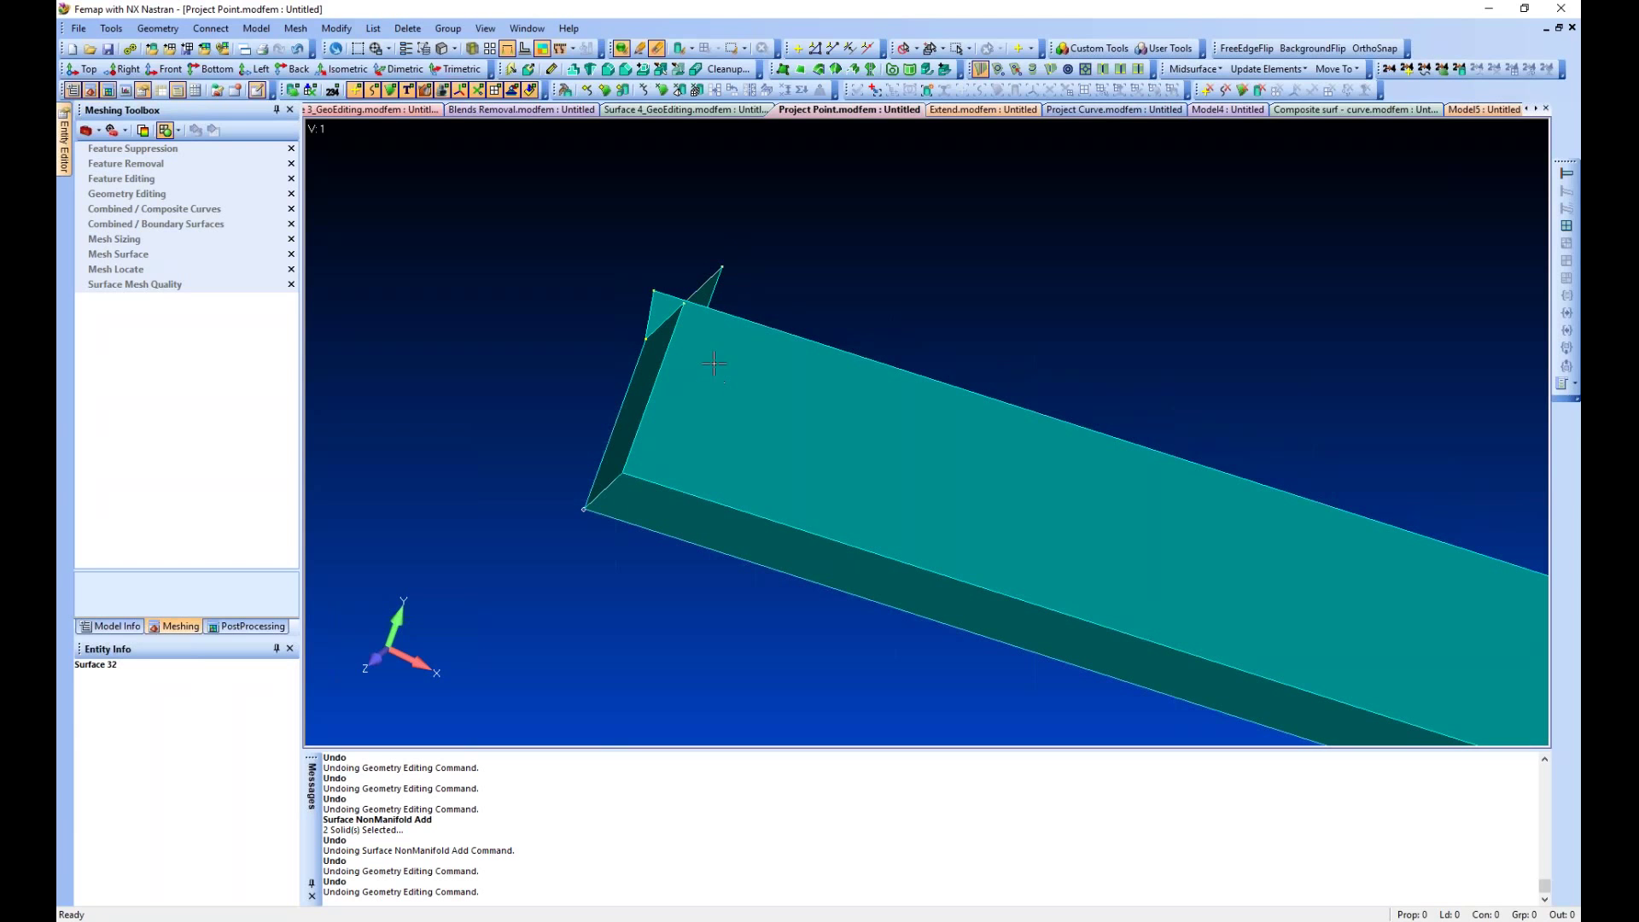
{"action": "mouse_move", "coordinate": [685, 326]}
{"action": "middle_mouse_down"}
{"action": "mouse_move", "coordinate": [670, 333]}
{"action": "mouse_move", "coordinate": [641, 208]}
{"action": "mouse_move", "coordinate": [640, 320]}
{"action": "mouse_move", "coordinate": [717, 448]}
{"action": "mouse_move", "coordinate": [776, 483]}
{"action": "mouse_move", "coordinate": [677, 379]}
{"action": "mouse_move", "coordinate": [670, 333]}
{"action": "middle_mouse_up"}
{"action": "left_click", "coordinate": [128, 194]}
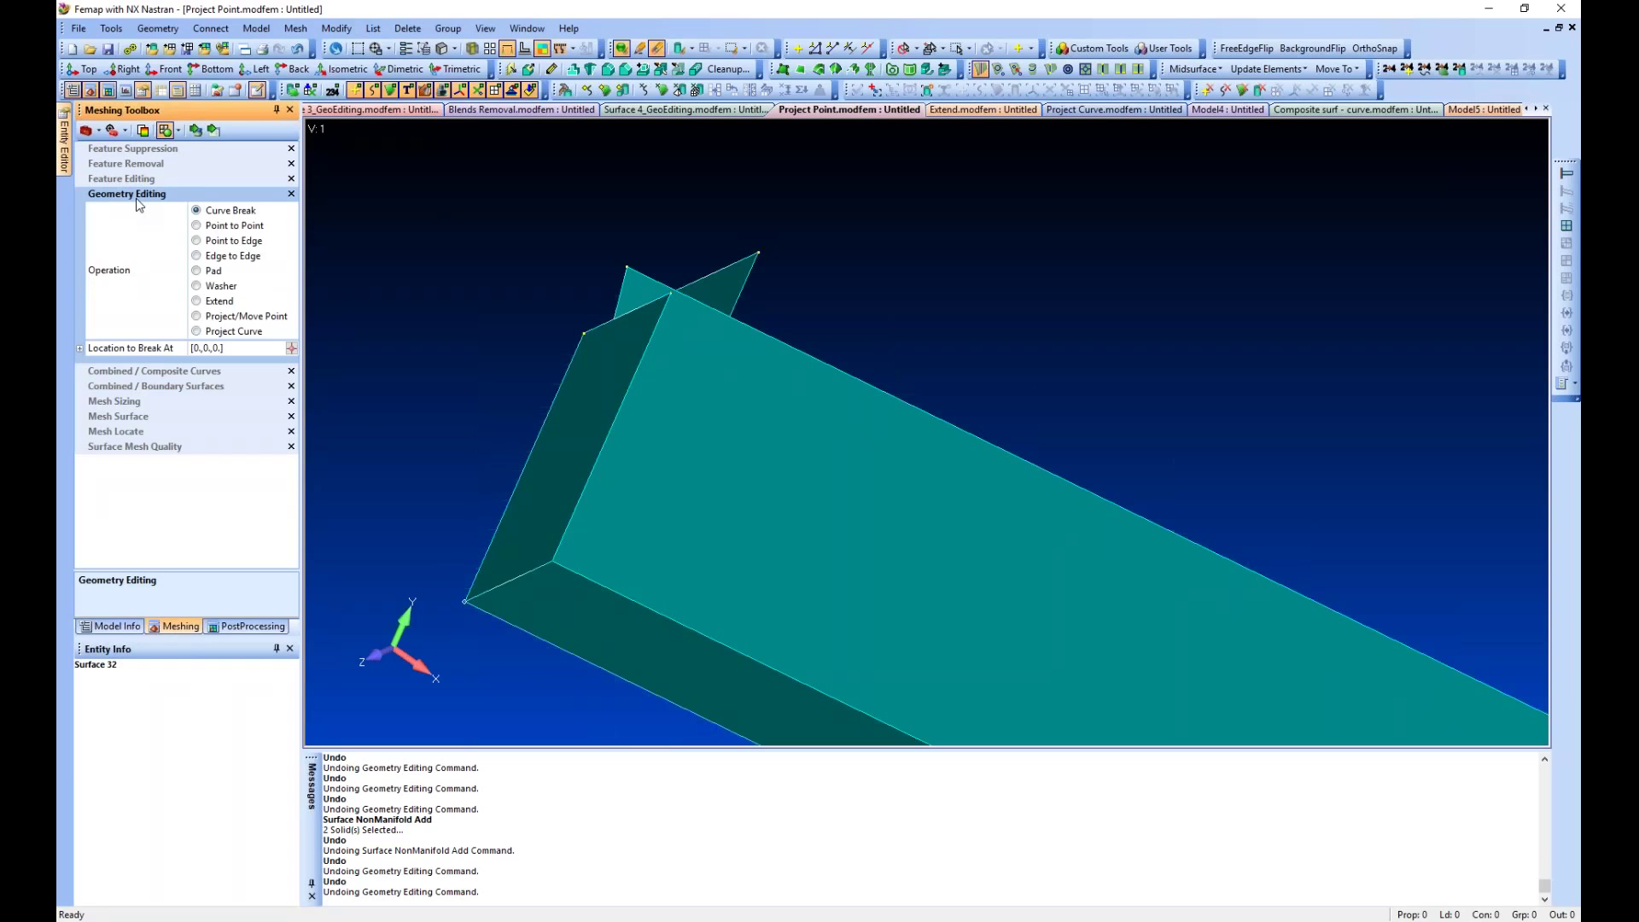
{"action": "left_click", "coordinate": [224, 317]}
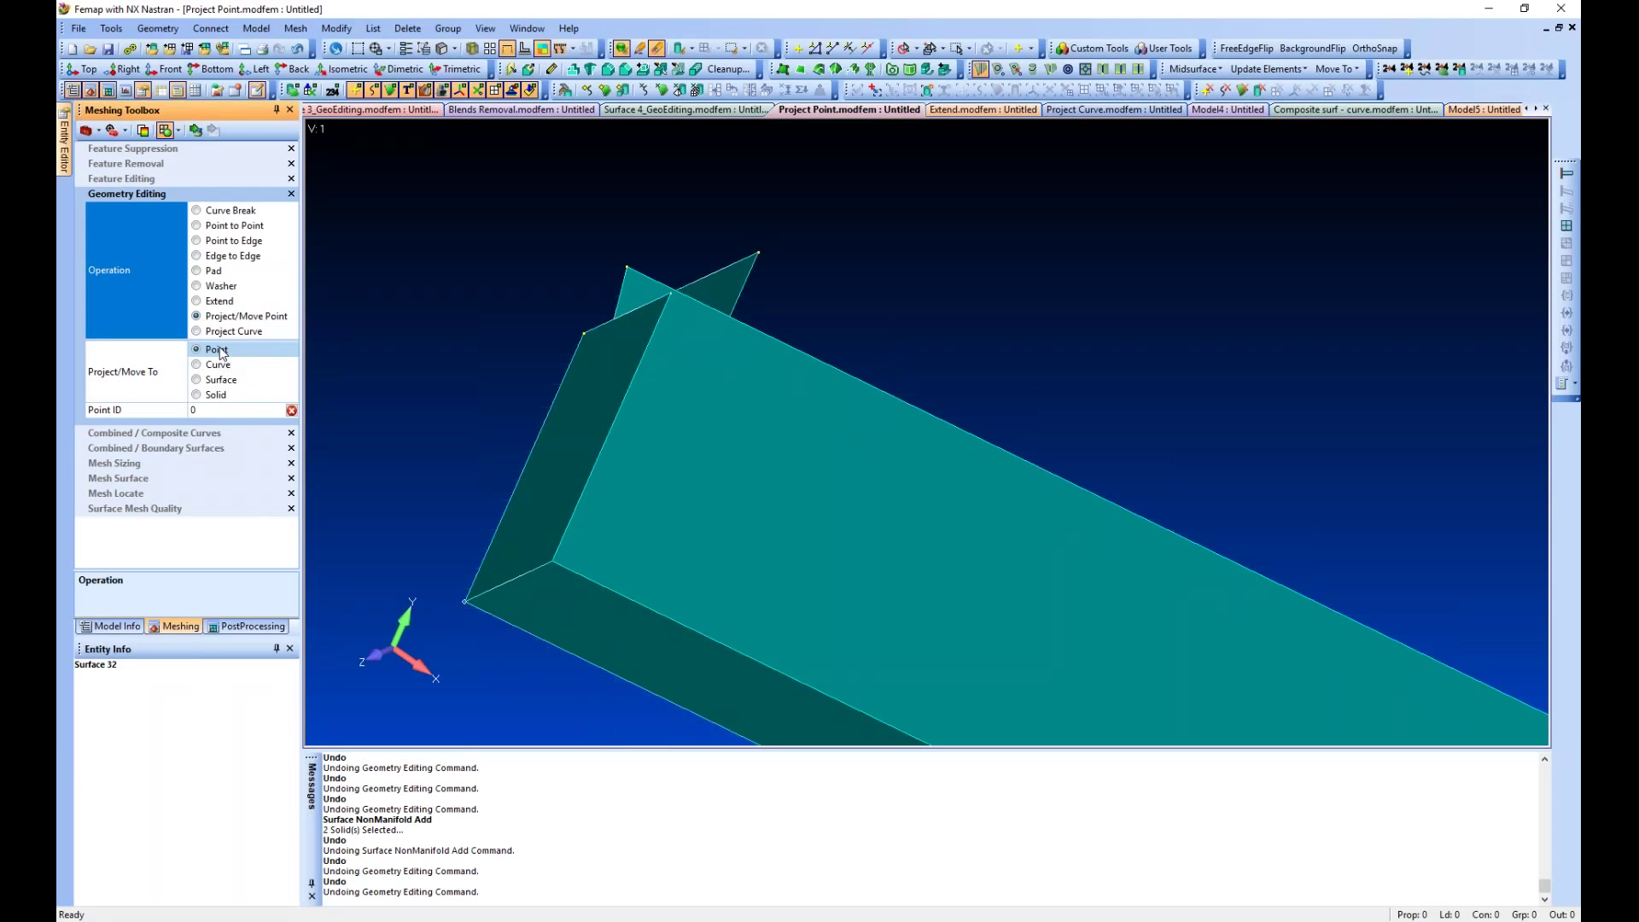
Move the overhanging point onto the flange's upper corner point with the Point target, and undo the move
{"action": "left_click", "coordinate": [195, 131]}
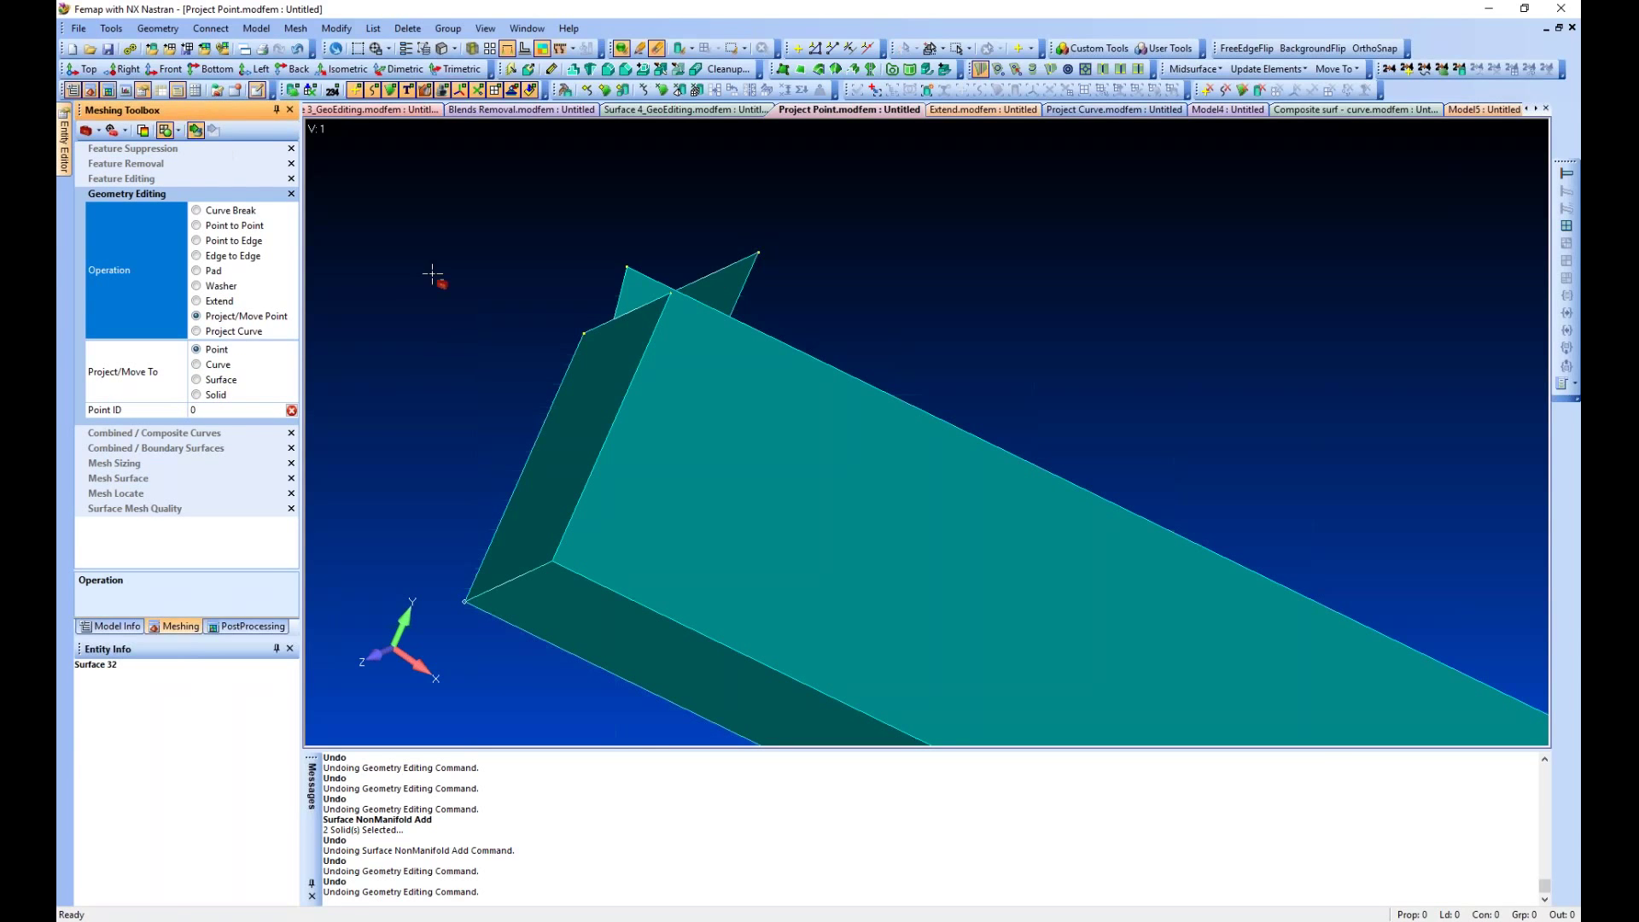
{"action": "left_click", "coordinate": [672, 294]}
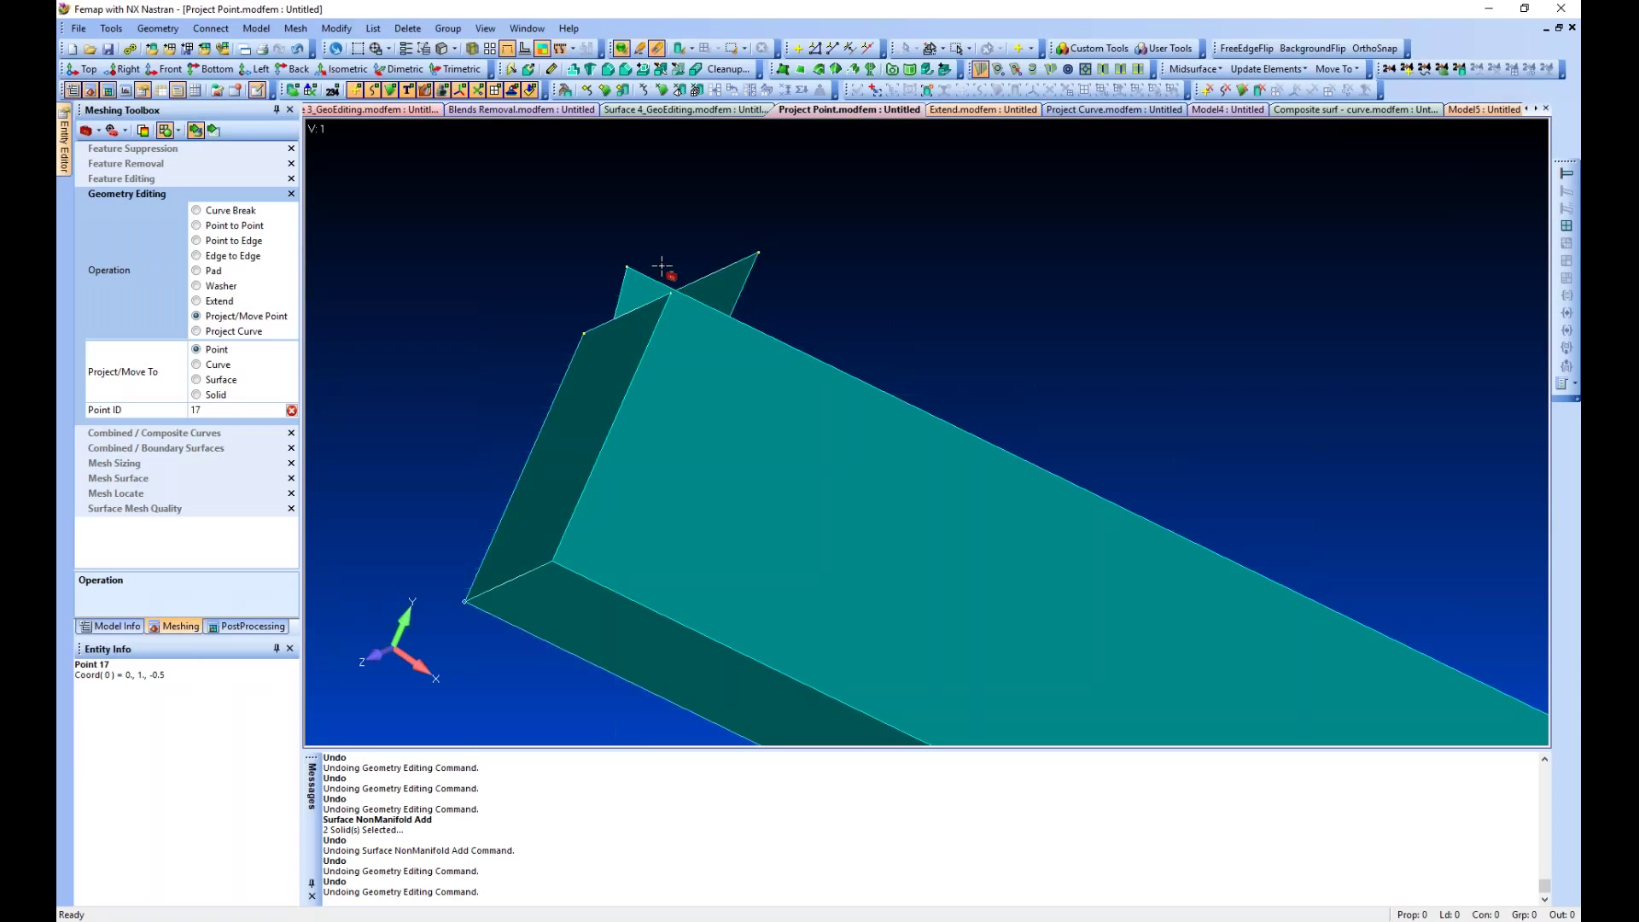
{"action": "left_click", "coordinate": [624, 271]}
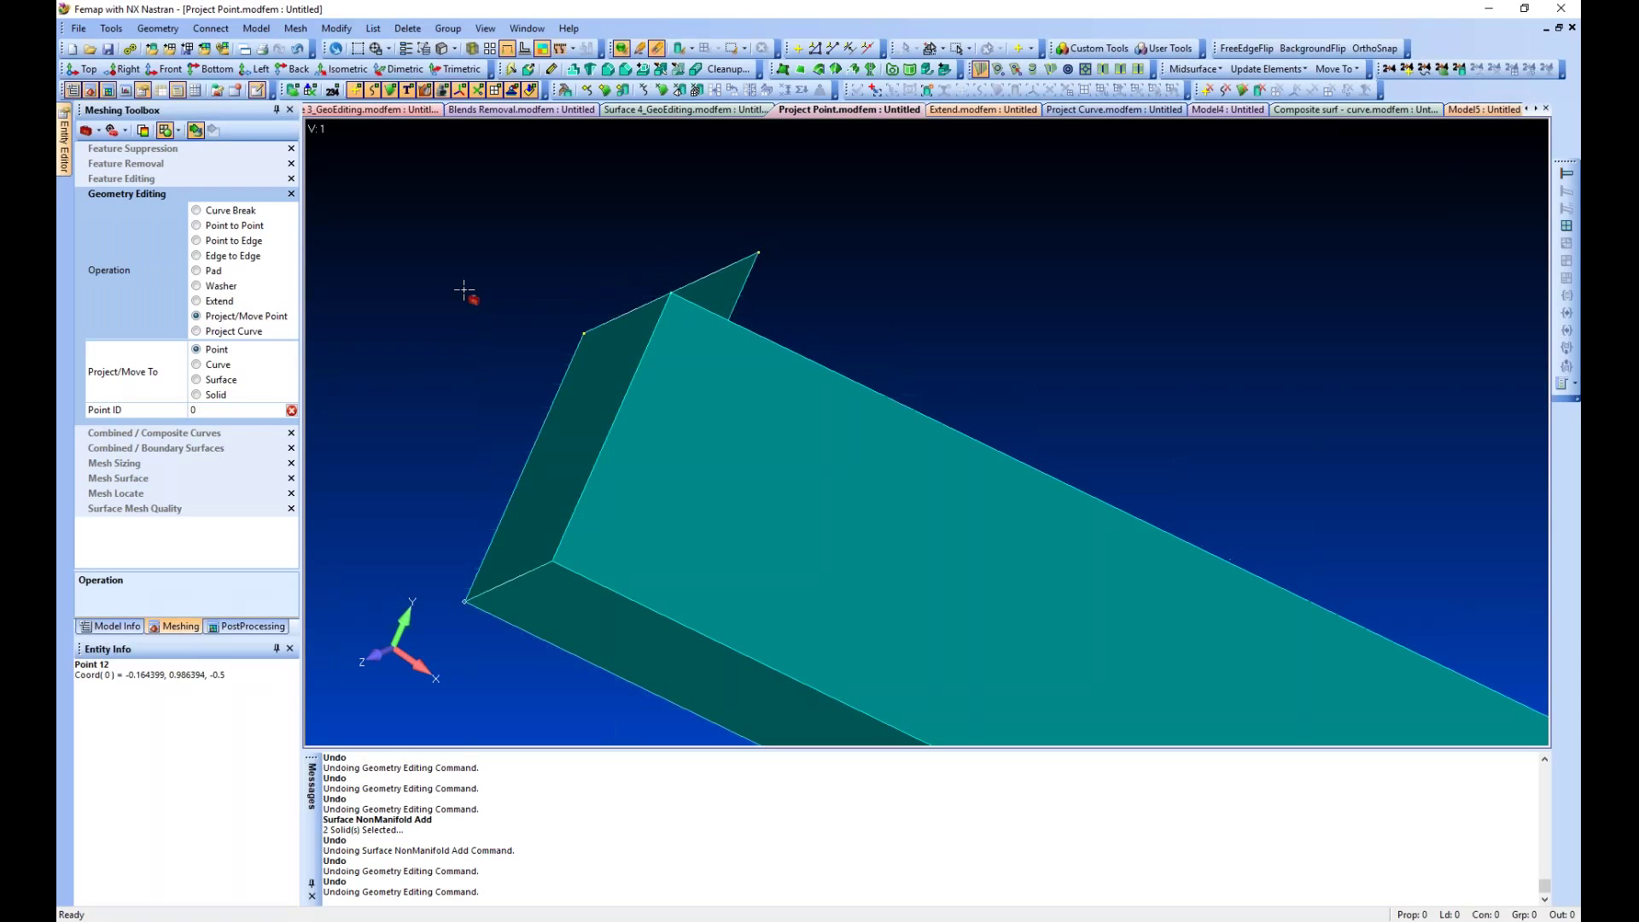
{"action": "key", "text": "ctrl+z"}
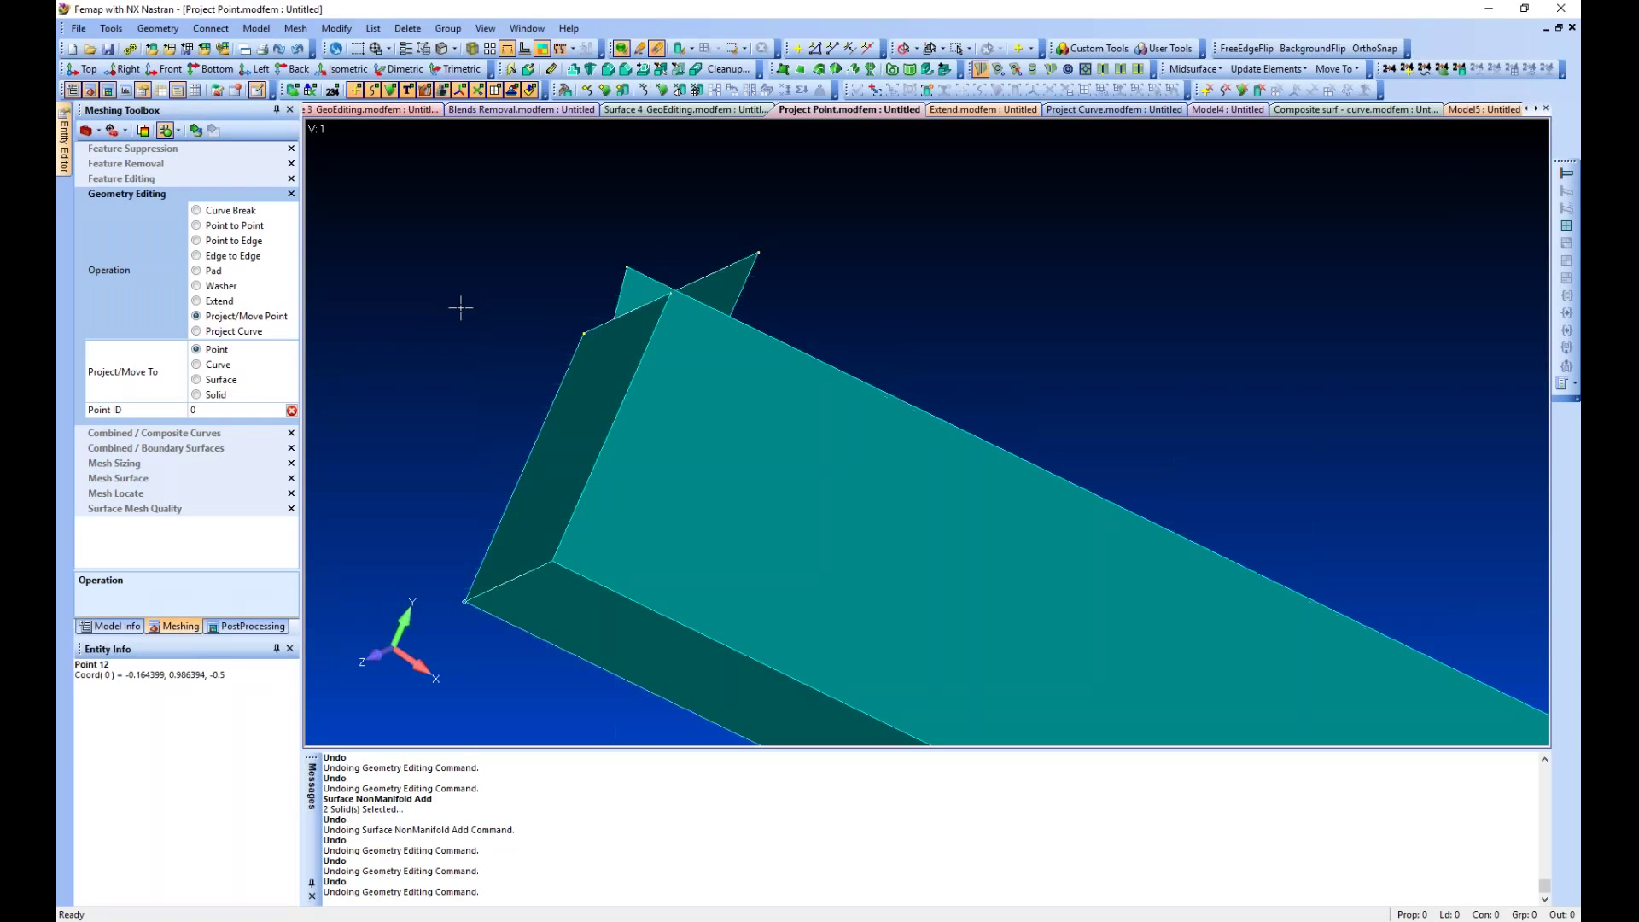
Switch the Project/Move To target between Curve, Point and Surface to compare their options
{"action": "left_click", "coordinate": [242, 365]}
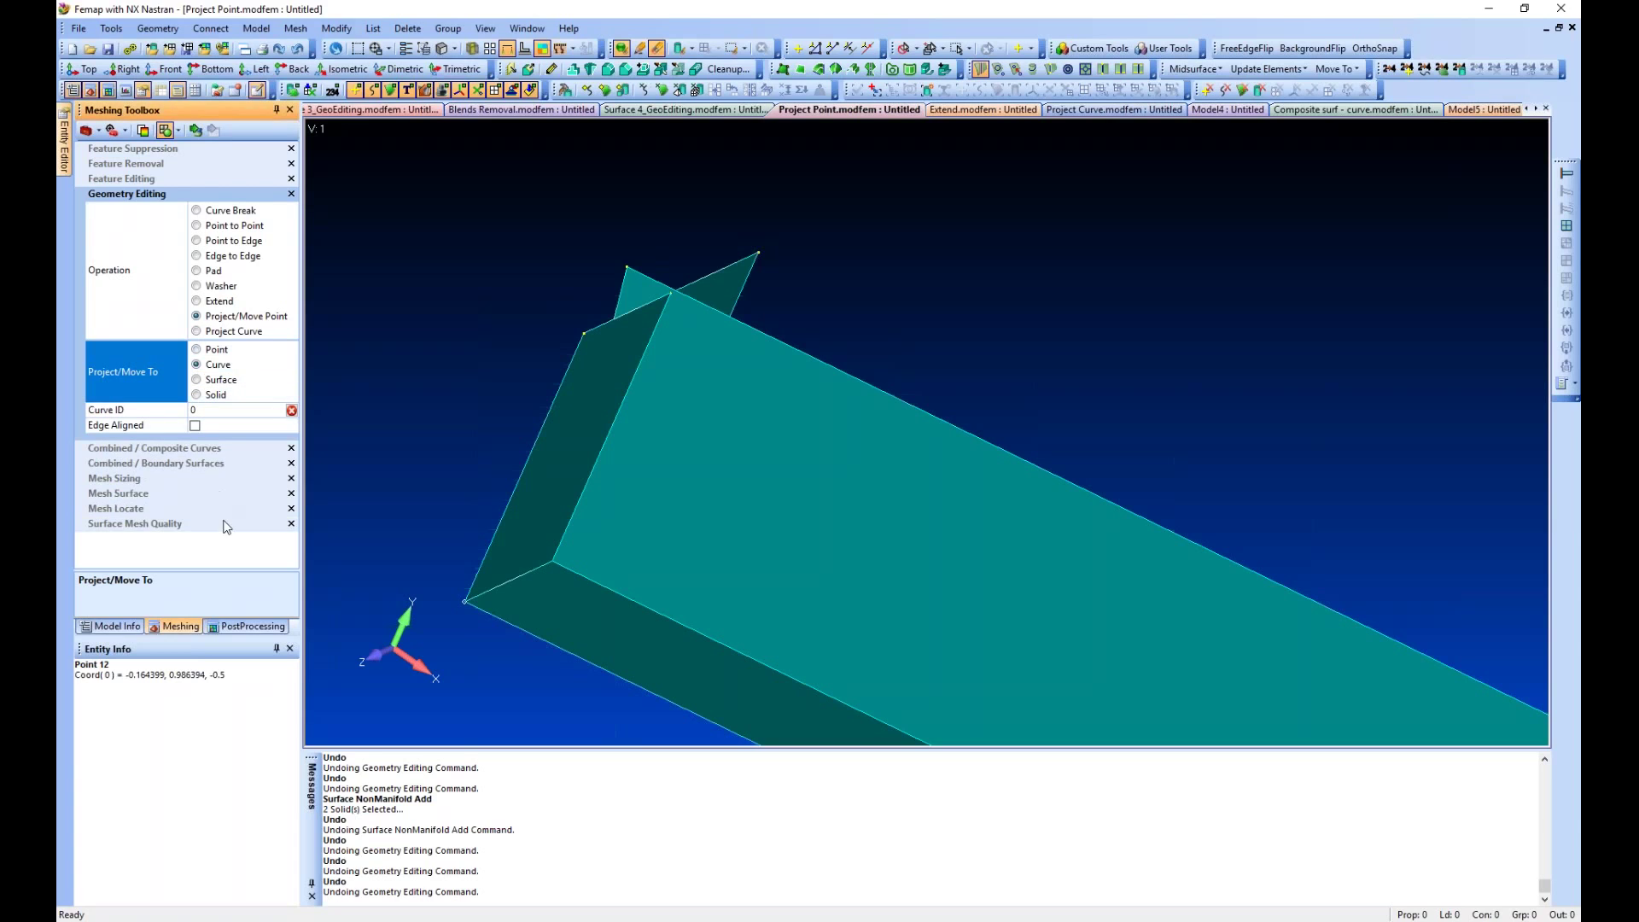
{"action": "middle_click_drag", "start_coordinate": [558, 260], "coordinate": [561, 271]}
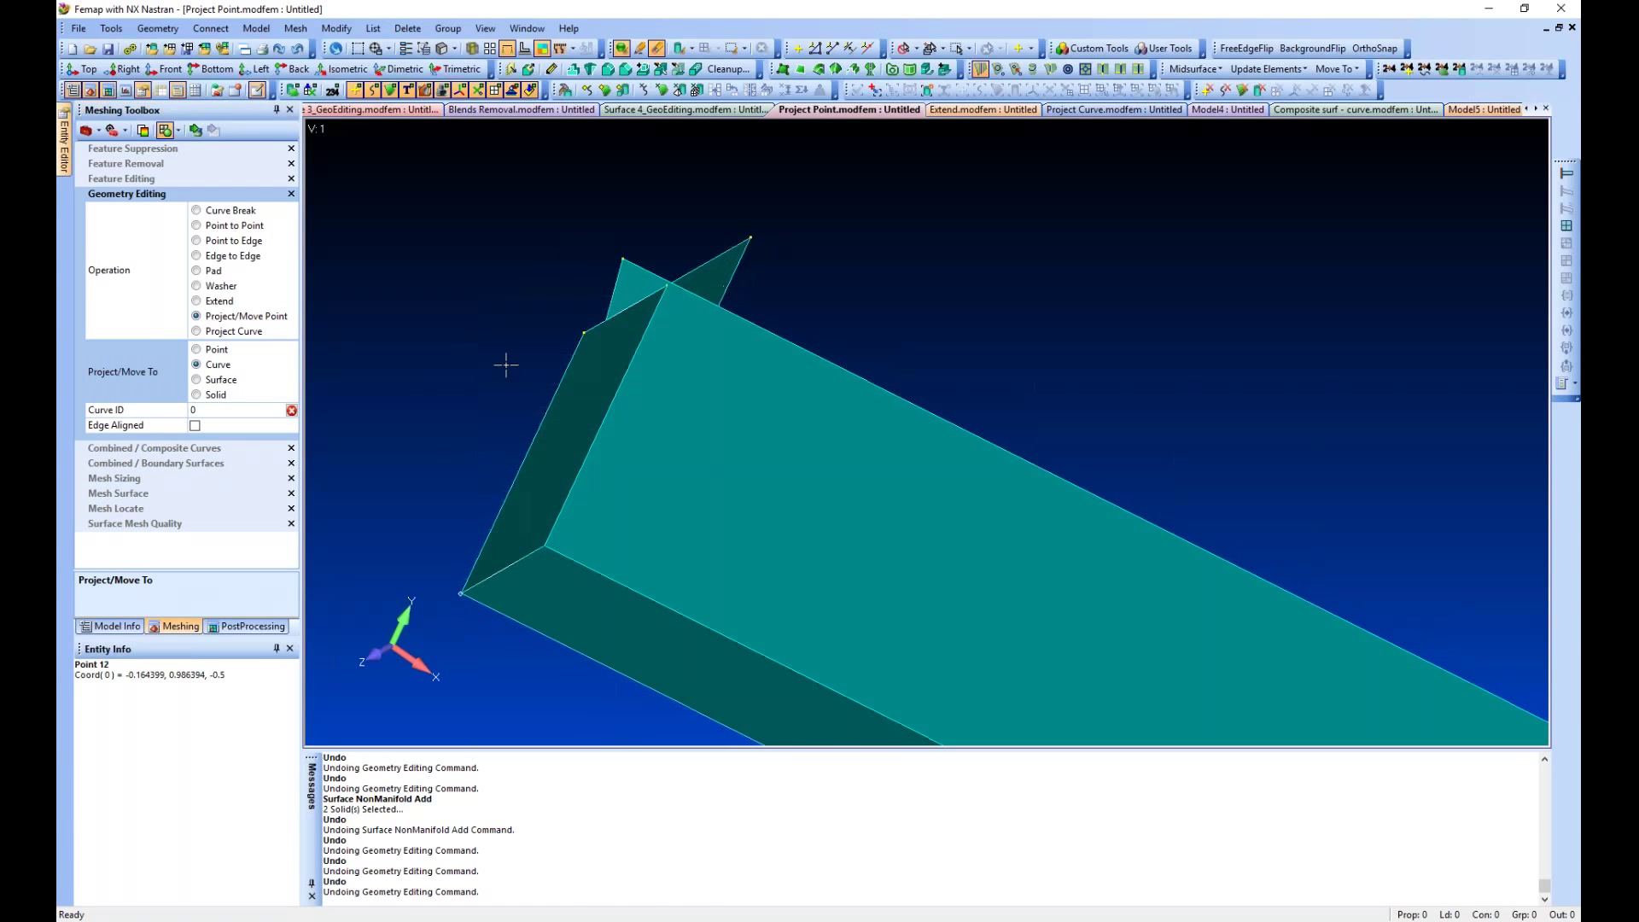
{"action": "left_click", "coordinate": [216, 350]}
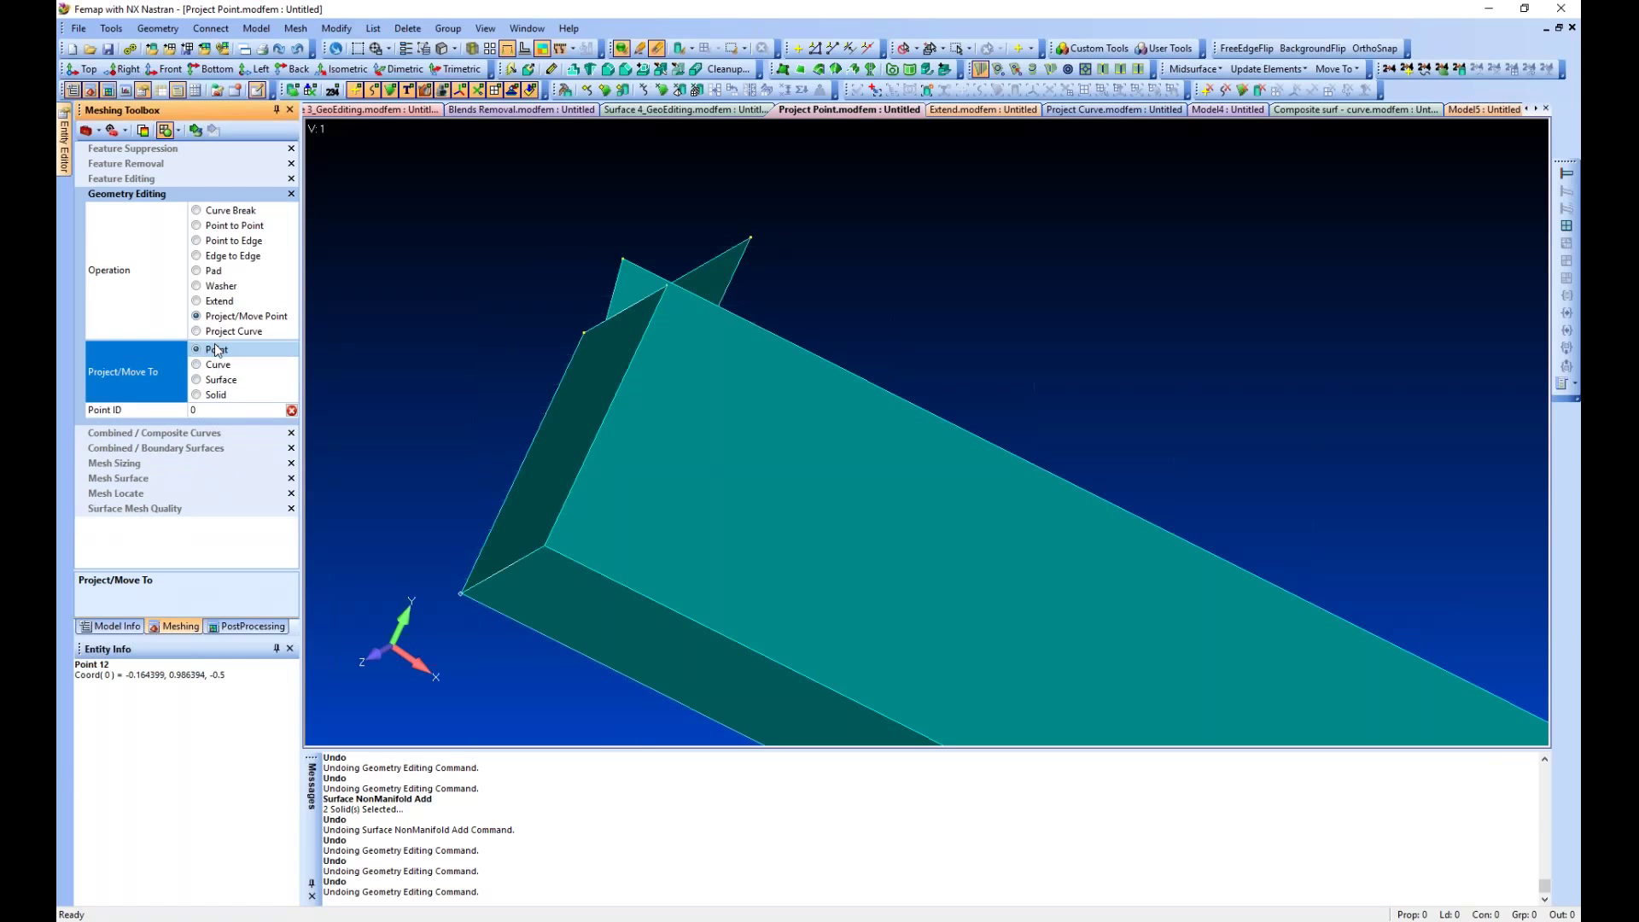
{"action": "left_click", "coordinate": [218, 381]}
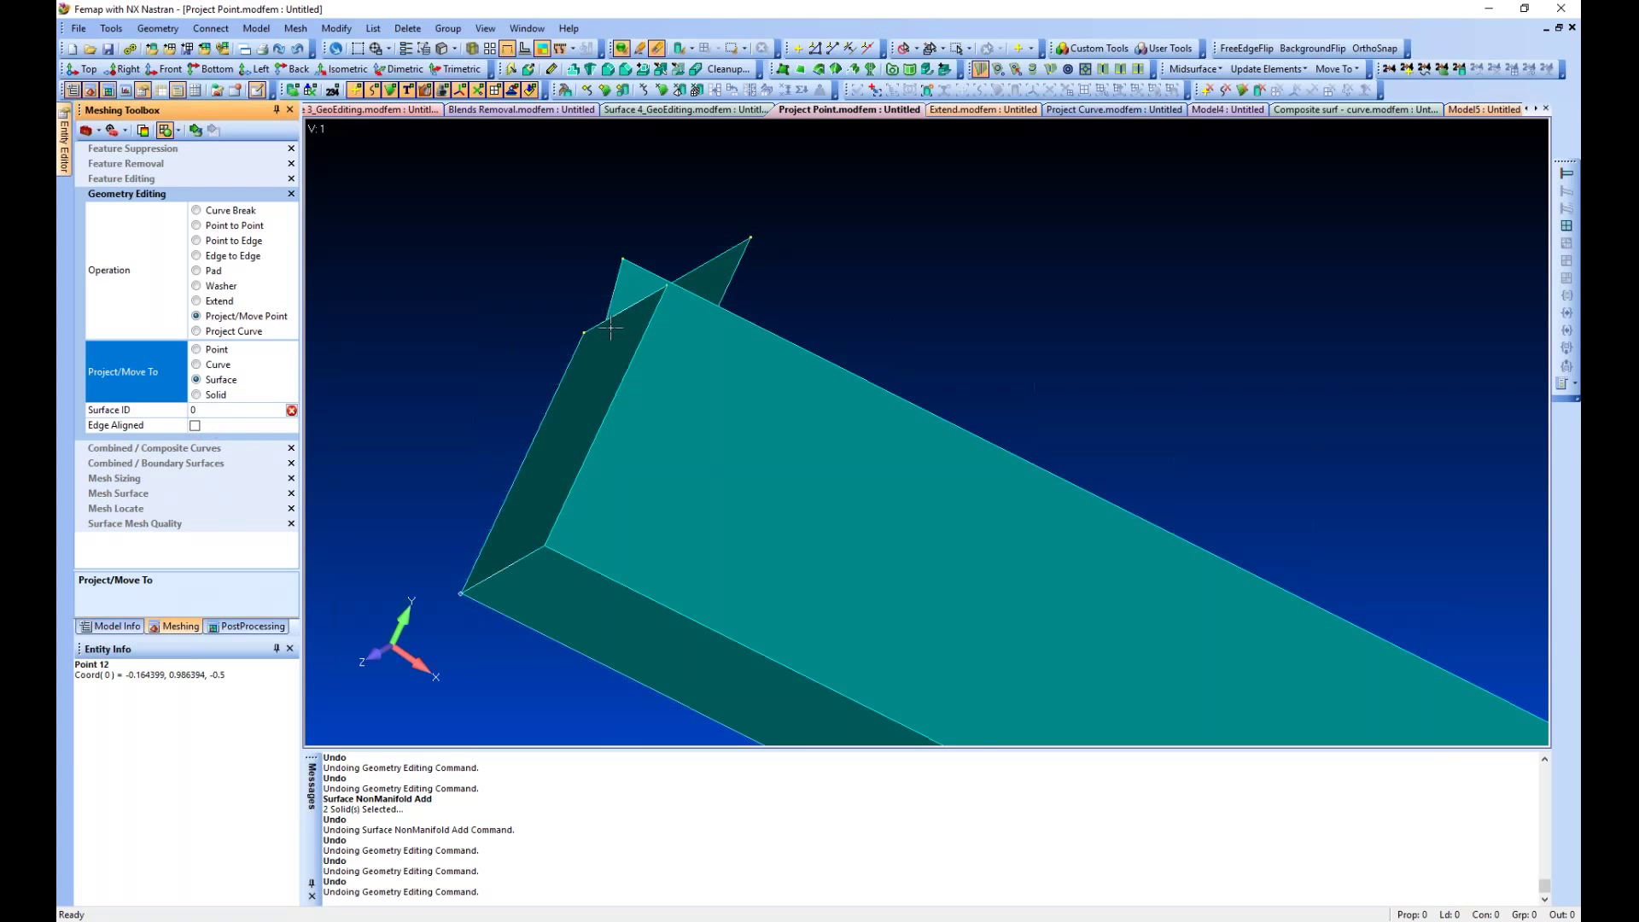
Examine the overhanging web corner relative to the end flange from several angles, including a view snapped to the nearest orthogonal direction
{"action": "middle_click_drag", "start_coordinate": [622, 290], "coordinate": [645, 241], "text": "ctrl"}
{"action": "middle_click_drag", "start_coordinate": [636, 320], "coordinate": [843, 523]}
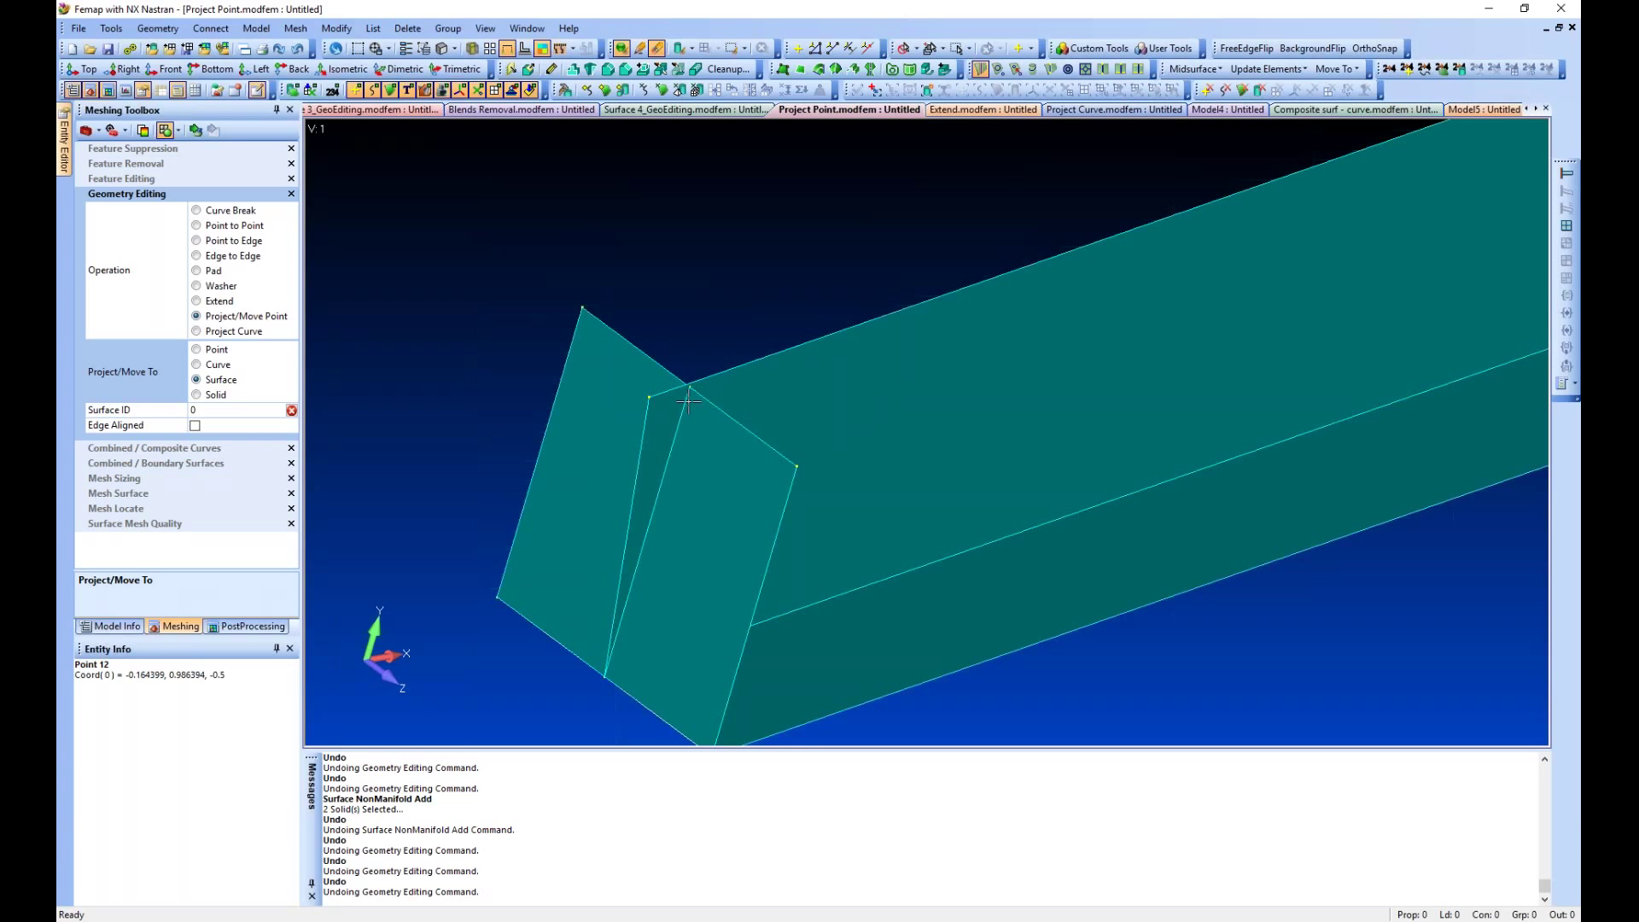
{"action": "middle_click_drag", "start_coordinate": [677, 422], "coordinate": [633, 481]}
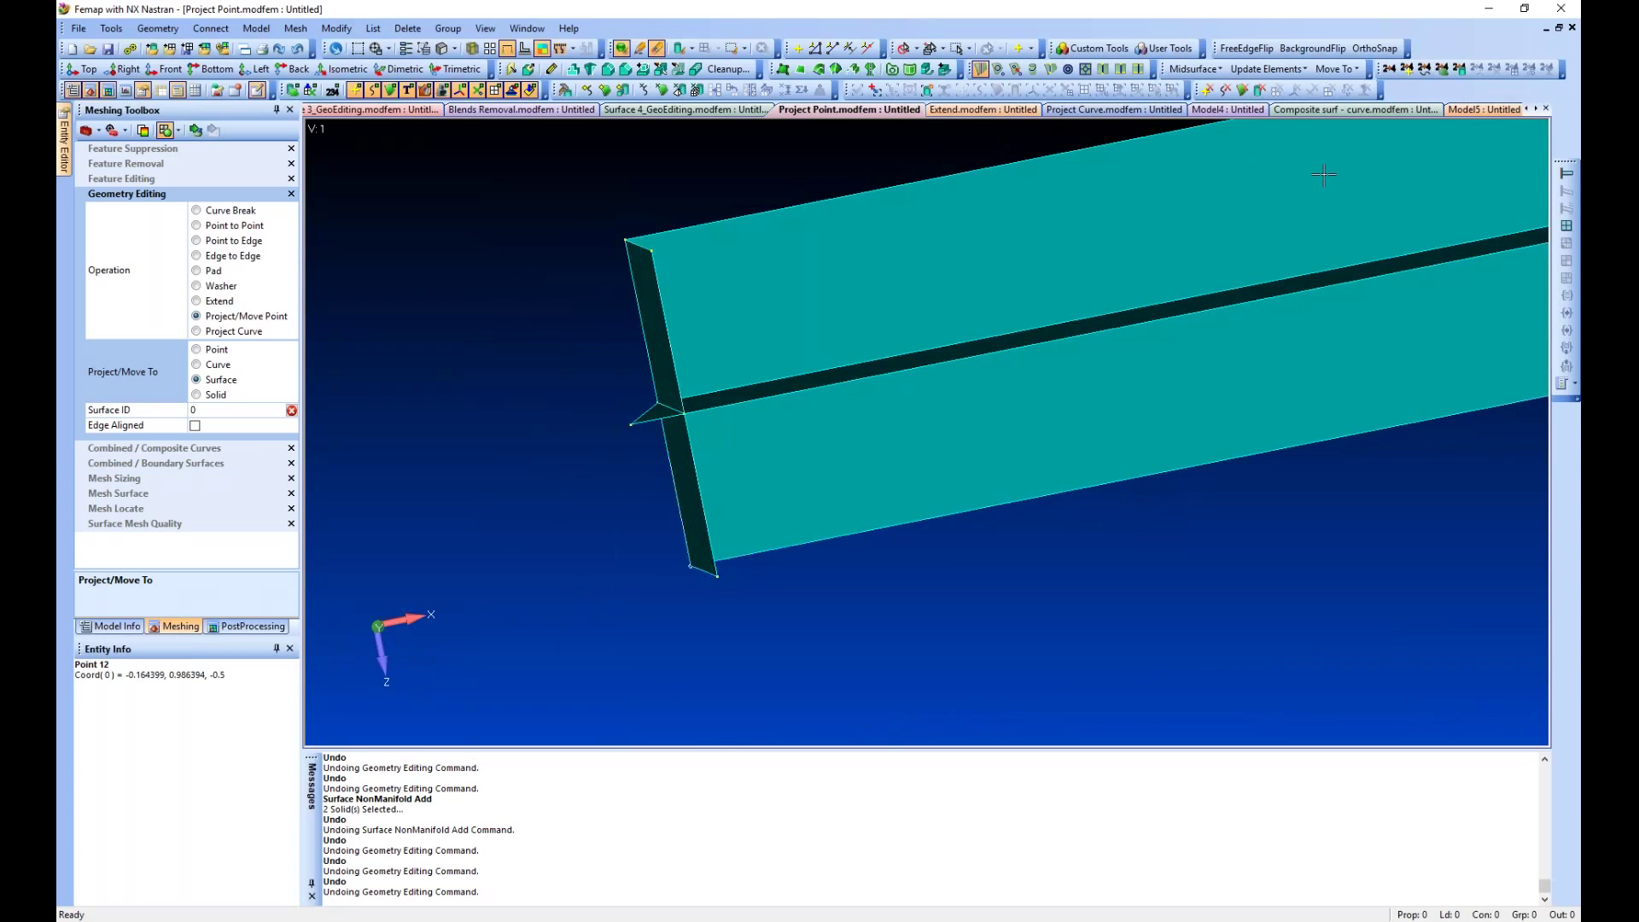
{"action": "left_click", "coordinate": [1355, 49]}
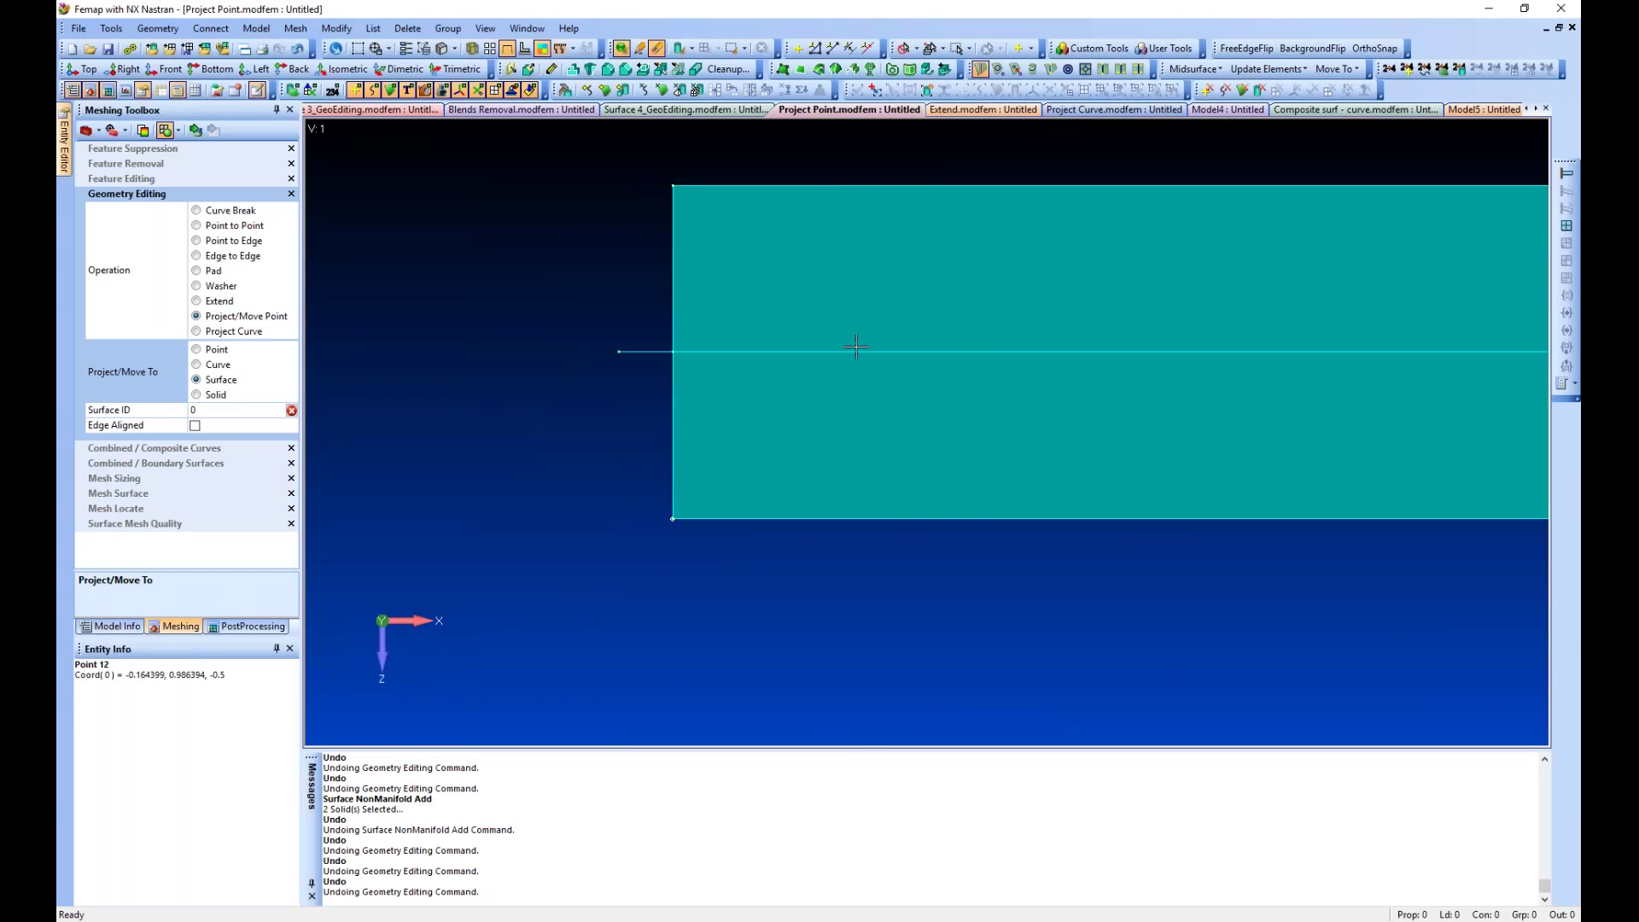
{"action": "middle_click_drag", "start_coordinate": [996, 461], "coordinate": [745, 432]}
{"action": "middle_click_drag", "start_coordinate": [1162, 518], "coordinate": [754, 515], "text": "ctrl"}
Project the overhanging point onto the flange's upper edge using the Curve target with Edge Aligned enabled, and undo the projection
{"action": "left_click", "coordinate": [195, 425]}
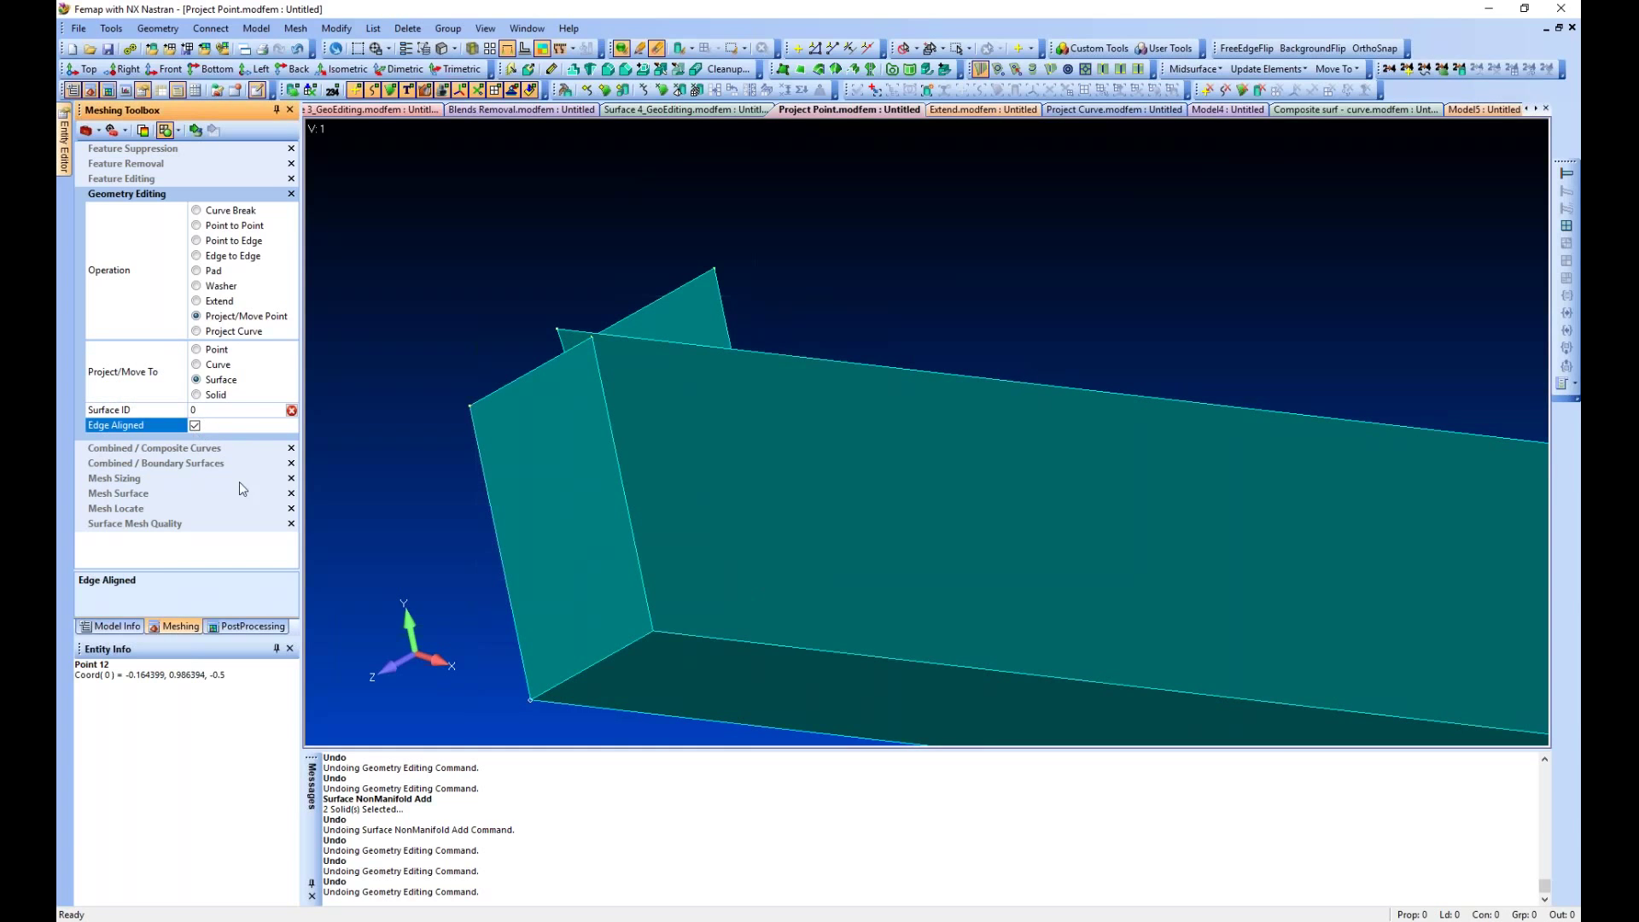
{"action": "left_click", "coordinate": [212, 368]}
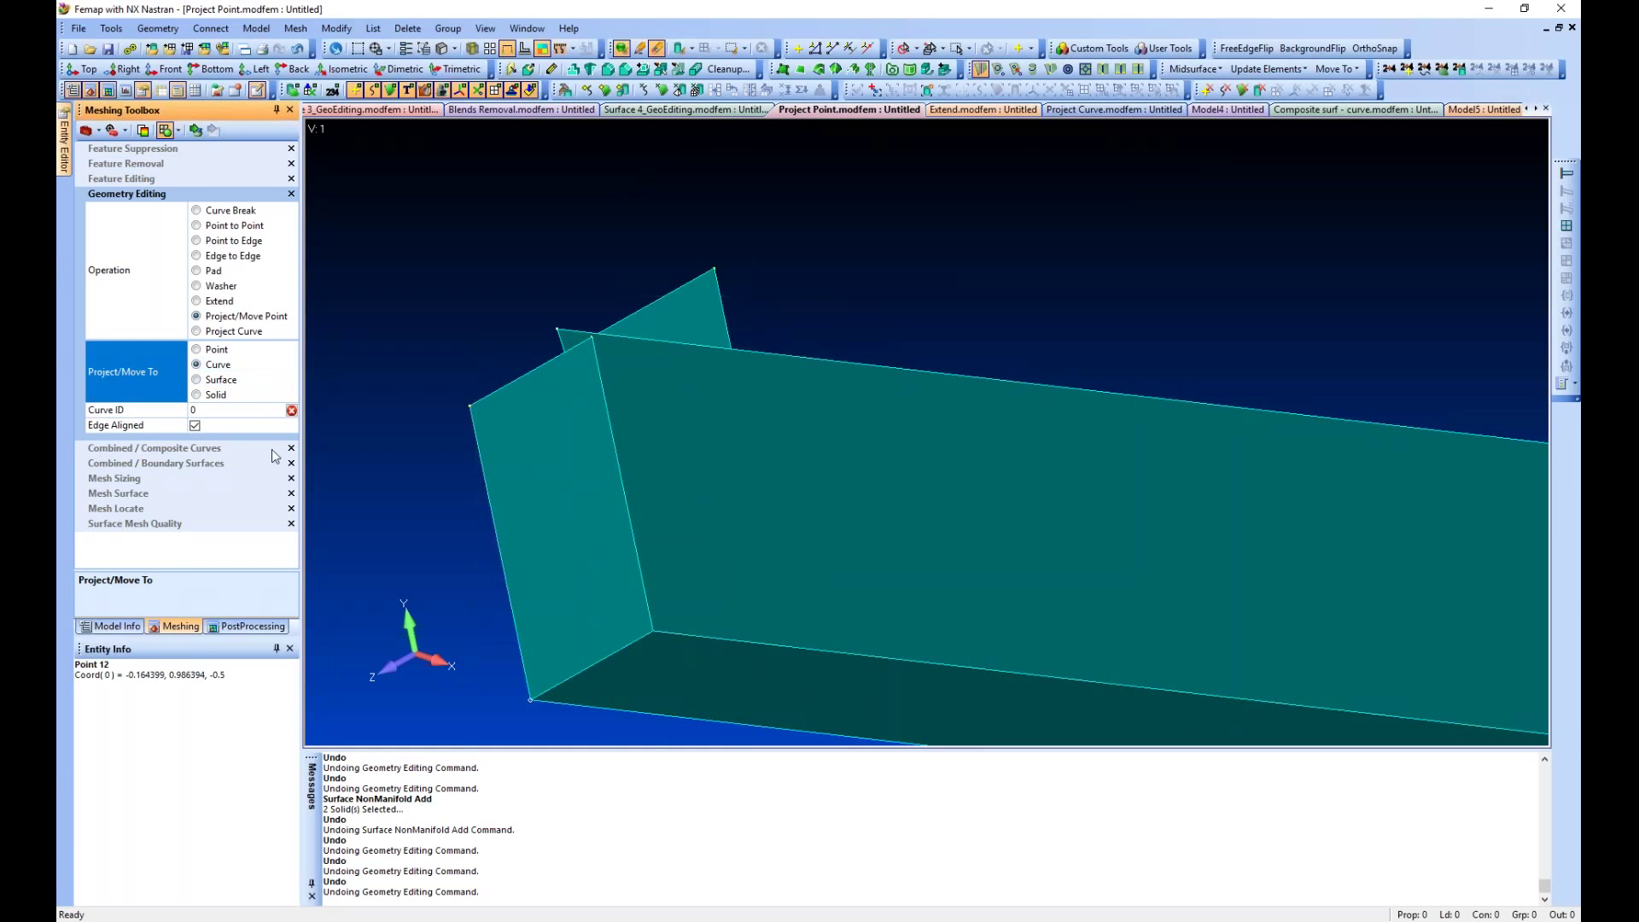
{"action": "left_click", "coordinate": [195, 130]}
{"action": "left_click", "coordinate": [566, 353]}
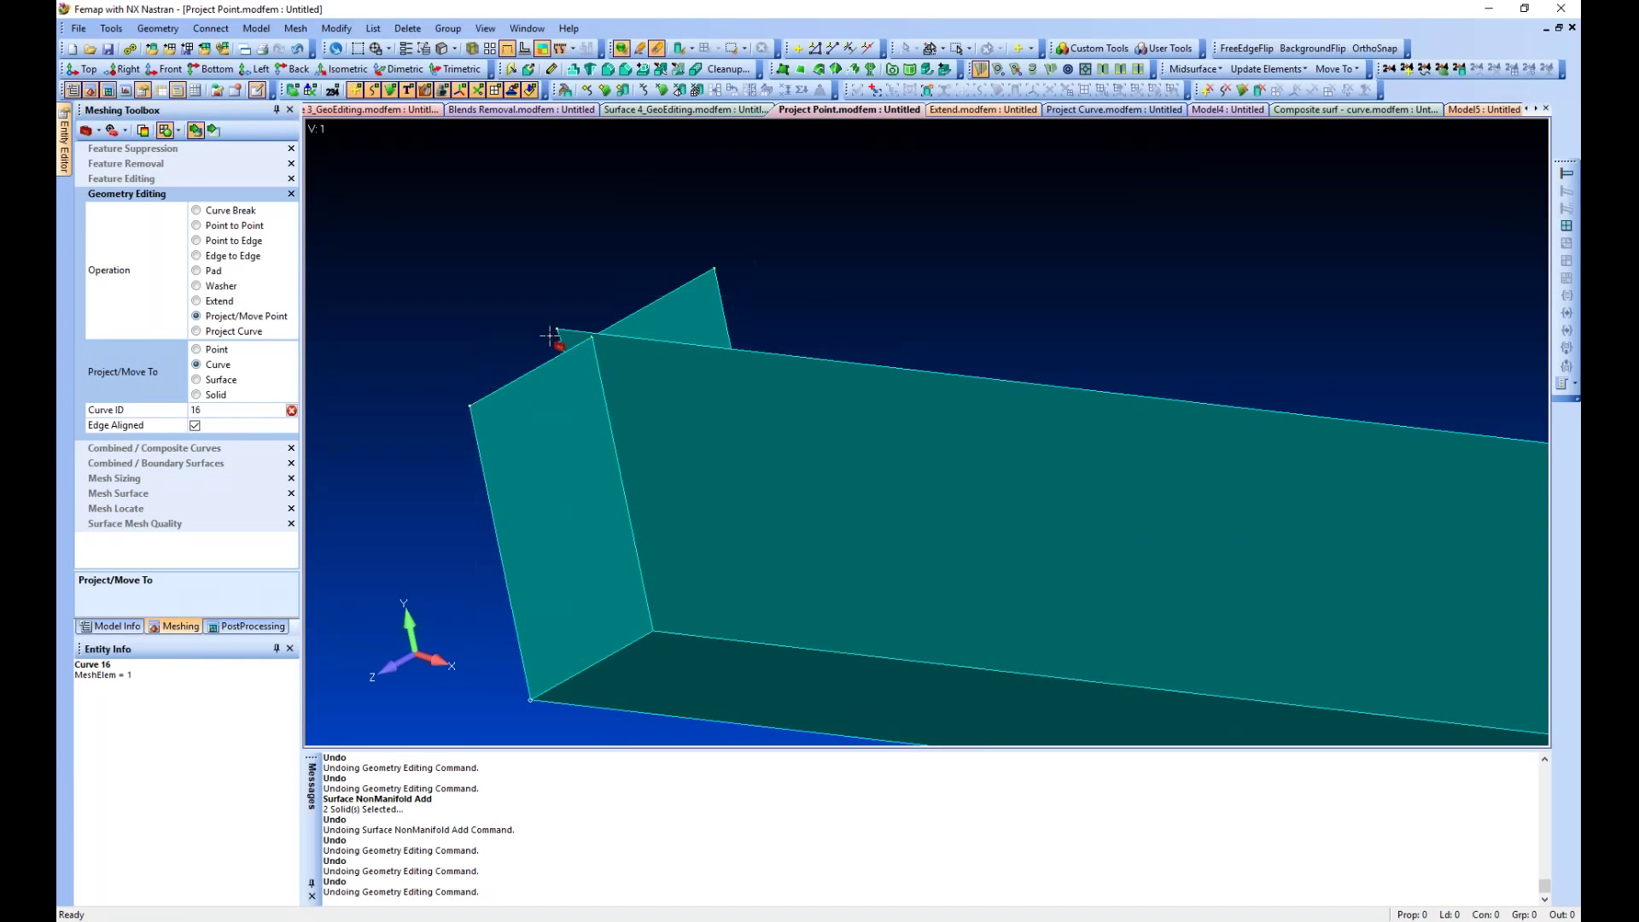
{"action": "left_click", "coordinate": [559, 327]}
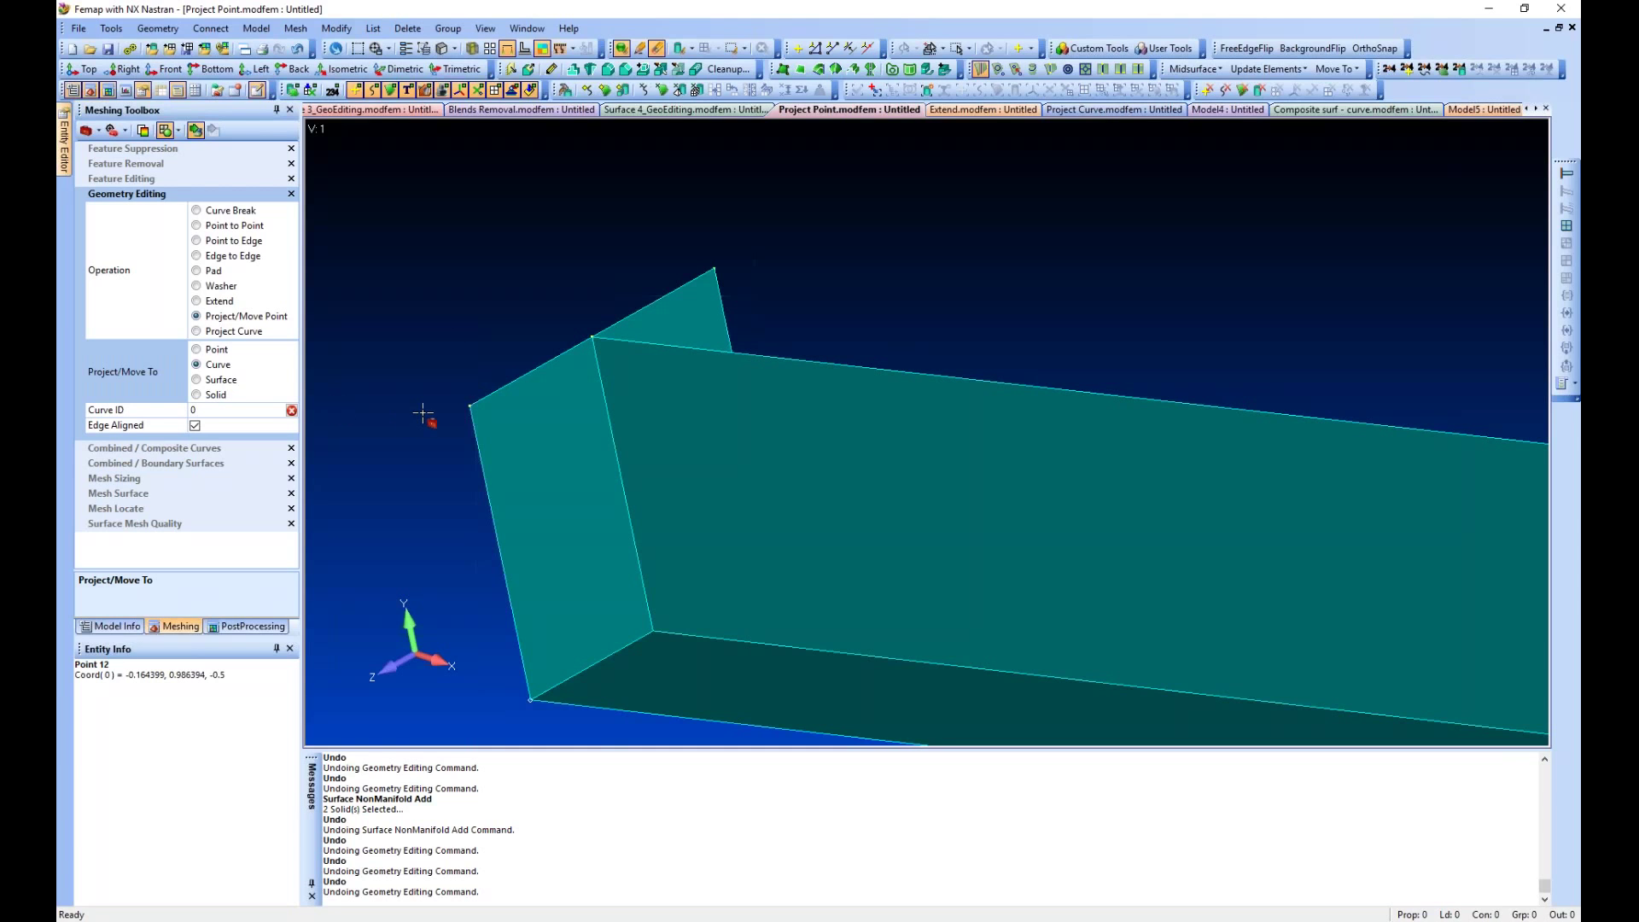
{"action": "key", "text": "ctrl+z"}
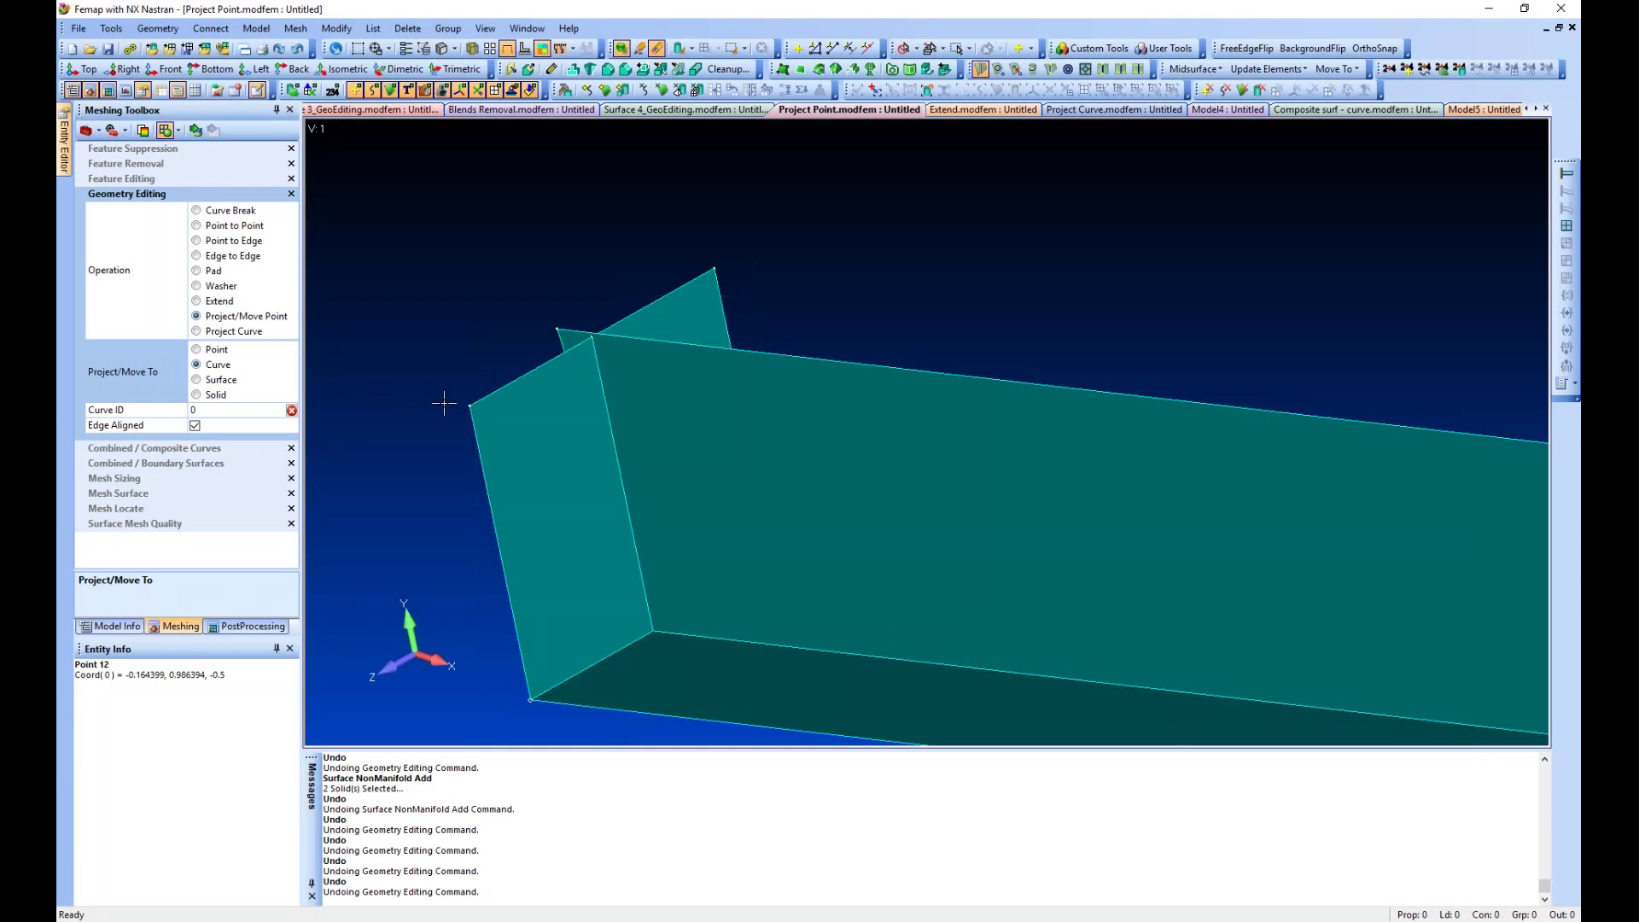
{"action": "middle_click_drag", "start_coordinate": [440, 370], "coordinate": [485, 272], "text": "ctrl"}
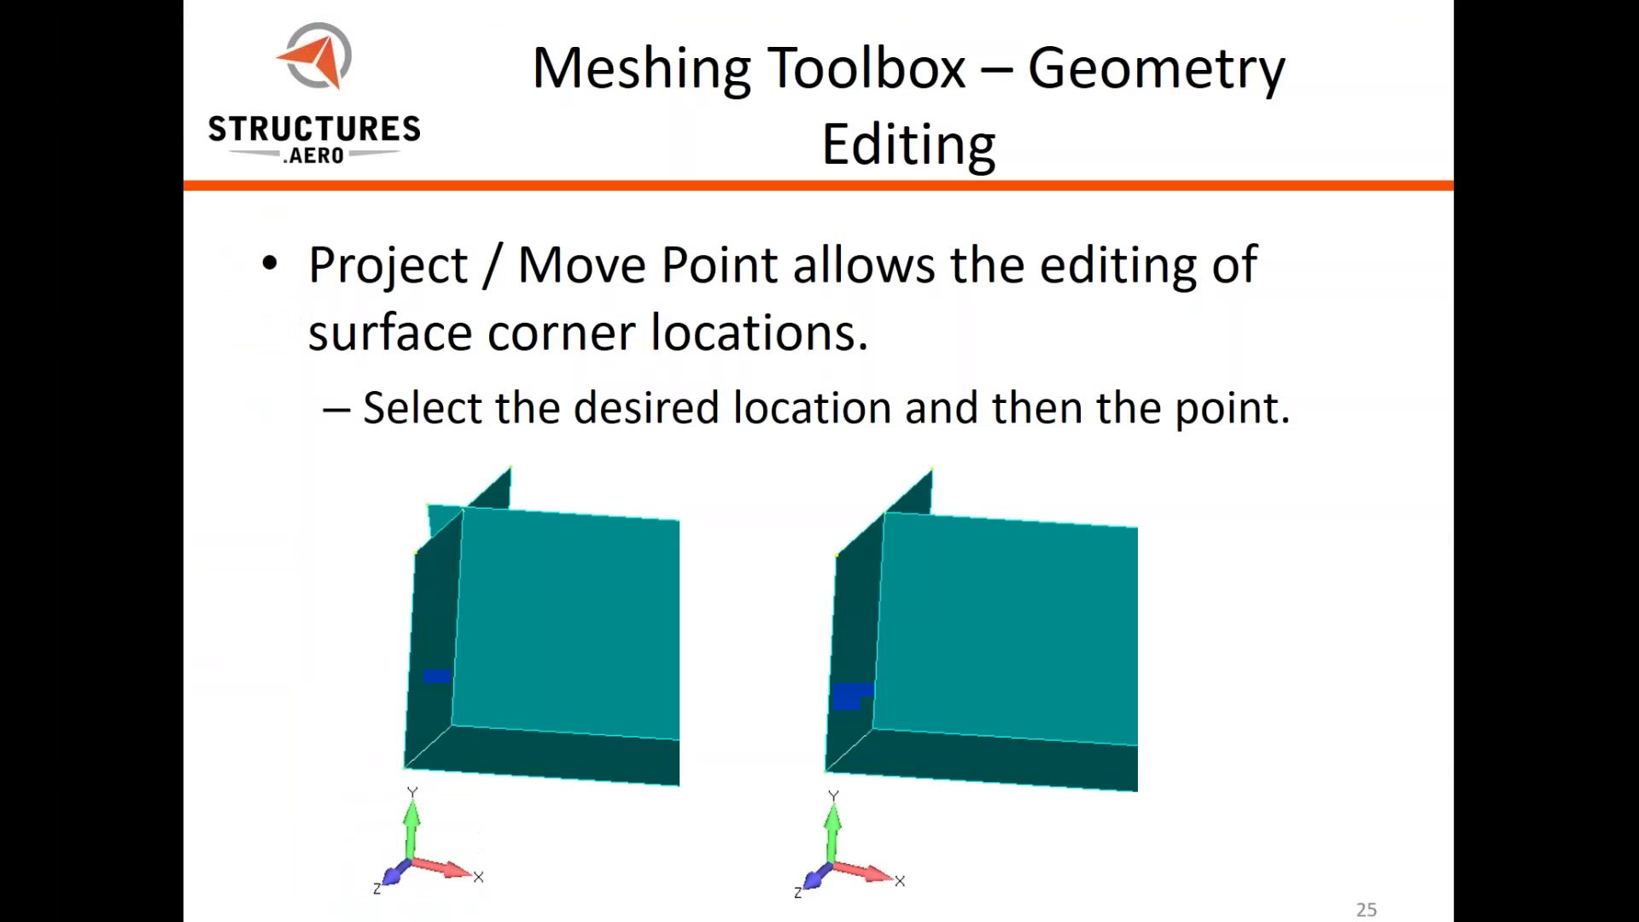
{"action": "key", "text": "Right"}
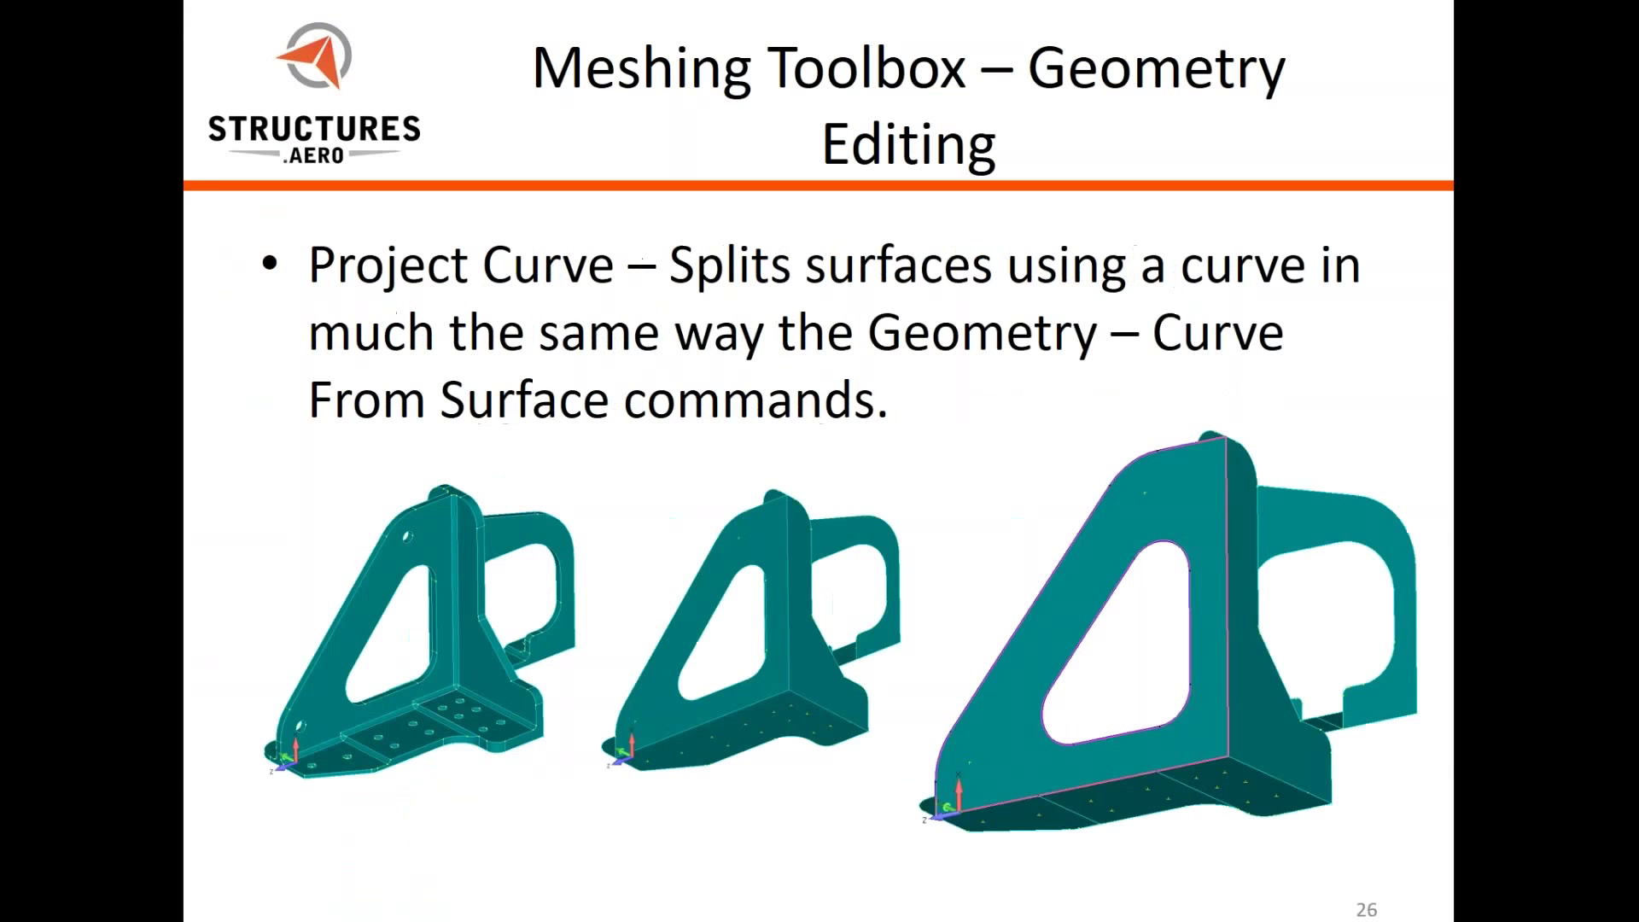